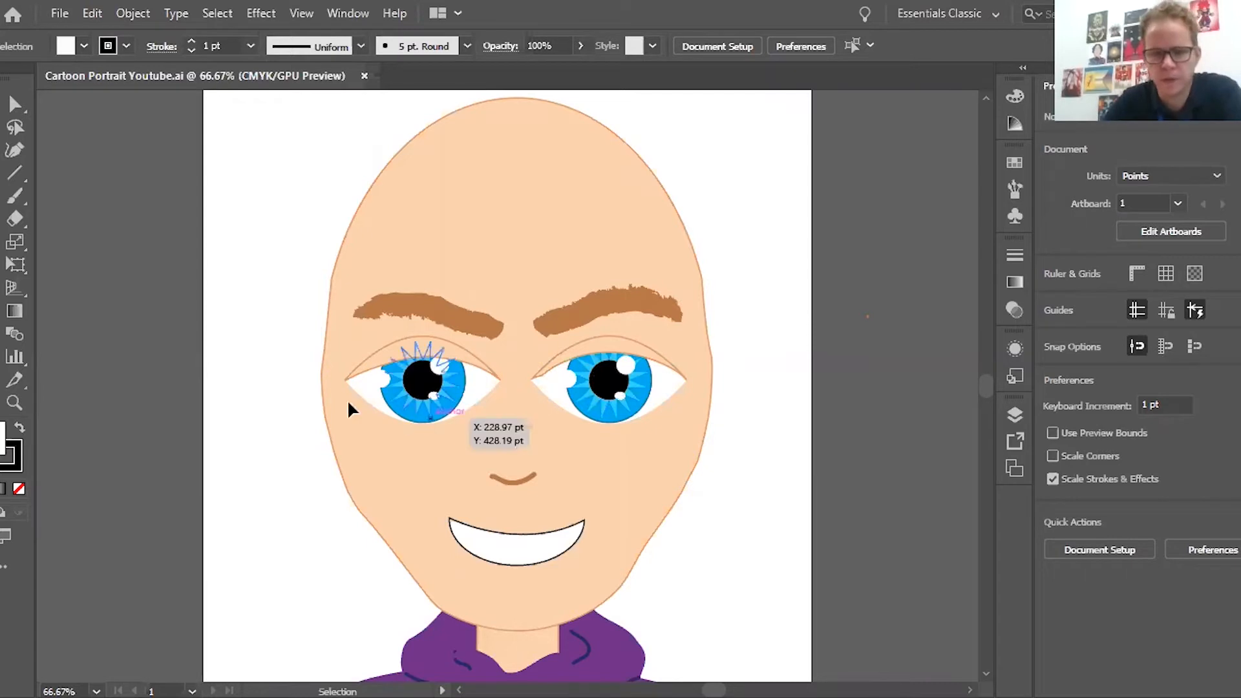
Step: Lock the eyebrows, eyes, nose, mouth and purple hoodie artwork against editing
scroll(343, 407, down, 2)
scroll(341, 398, down, 1)
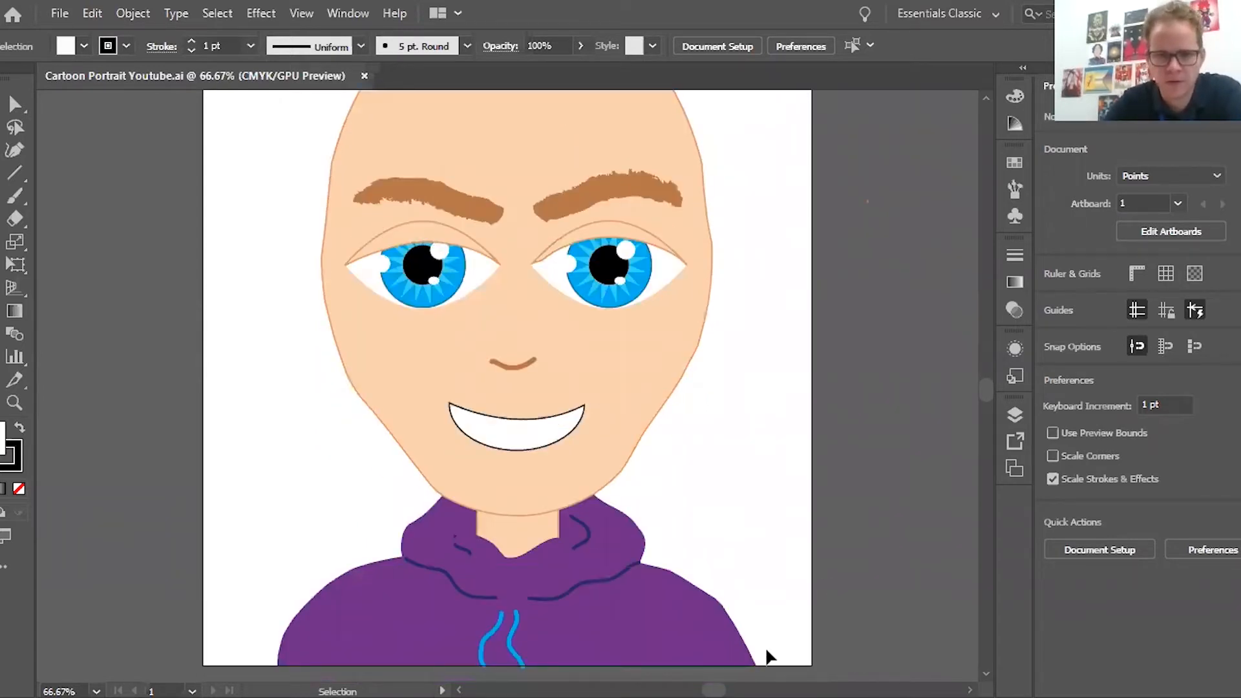
drag(265, 163, 724, 562)
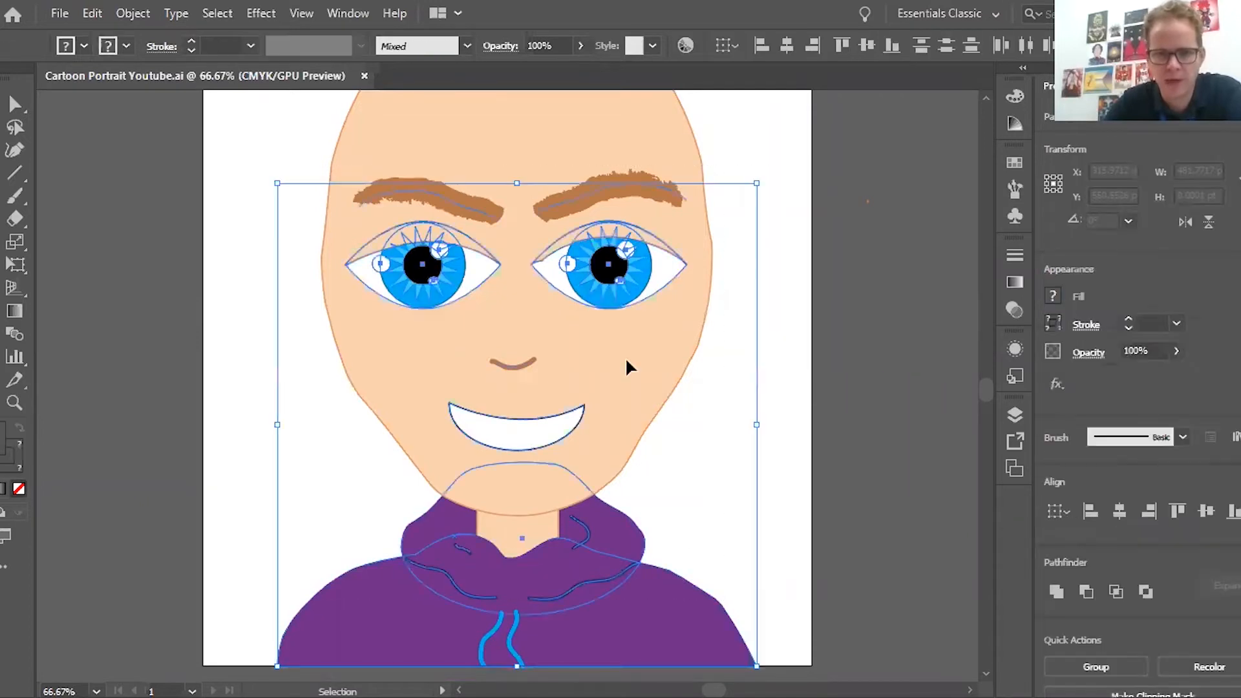
click(133, 13)
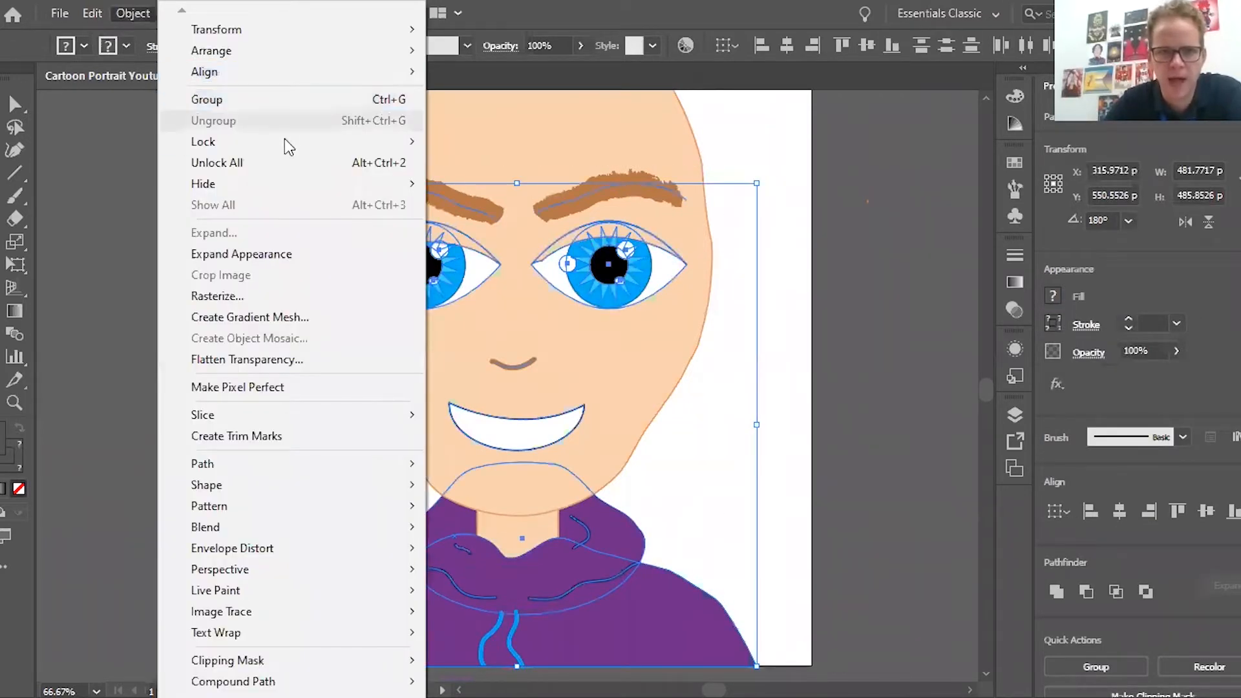
mouse_move(286, 140)
click(479, 142)
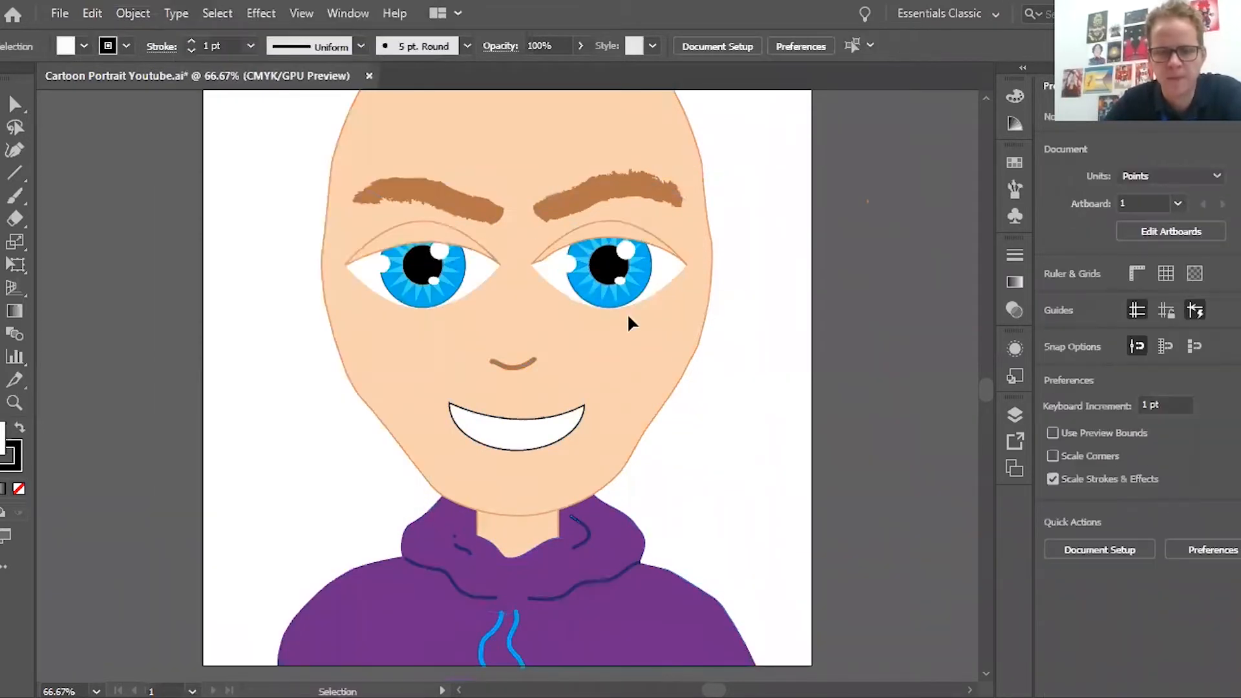
Step: Draw a curved ear outline about 49 by 86 pt beside the face's left edge with the Pencil tool
scroll(629, 356, up, 5)
scroll(532, 285, down, 4)
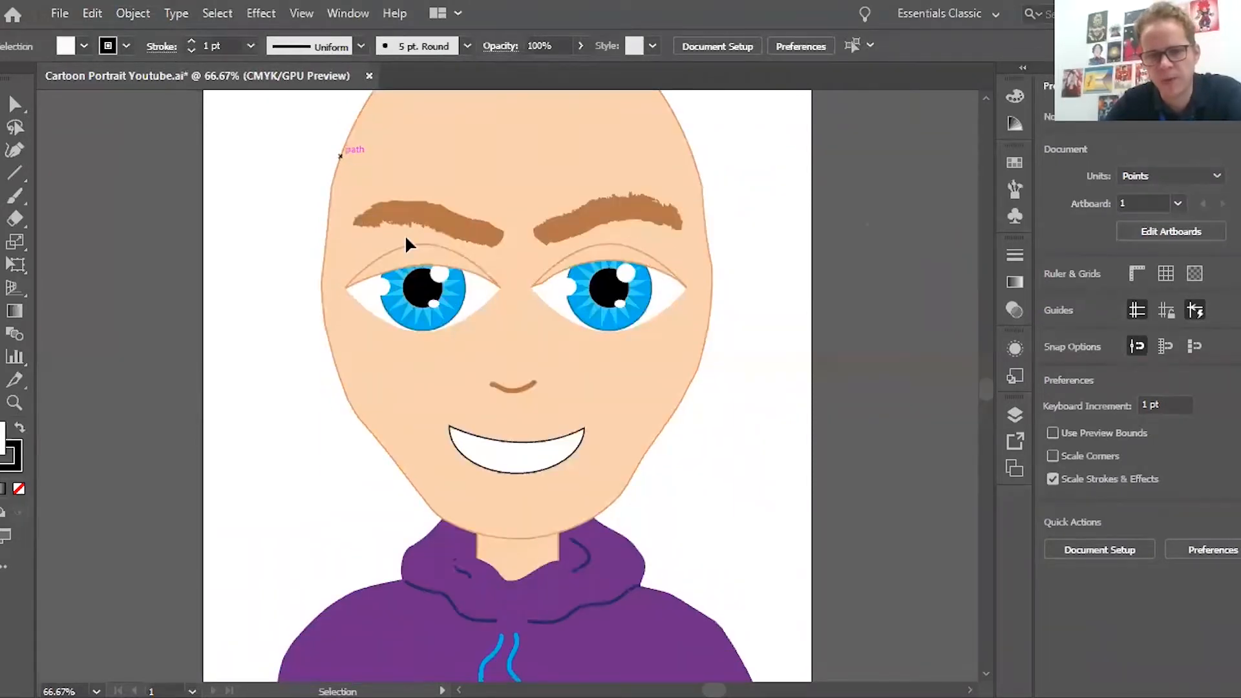
scroll(576, 420, up, 5)
scroll(567, 390, down, 1)
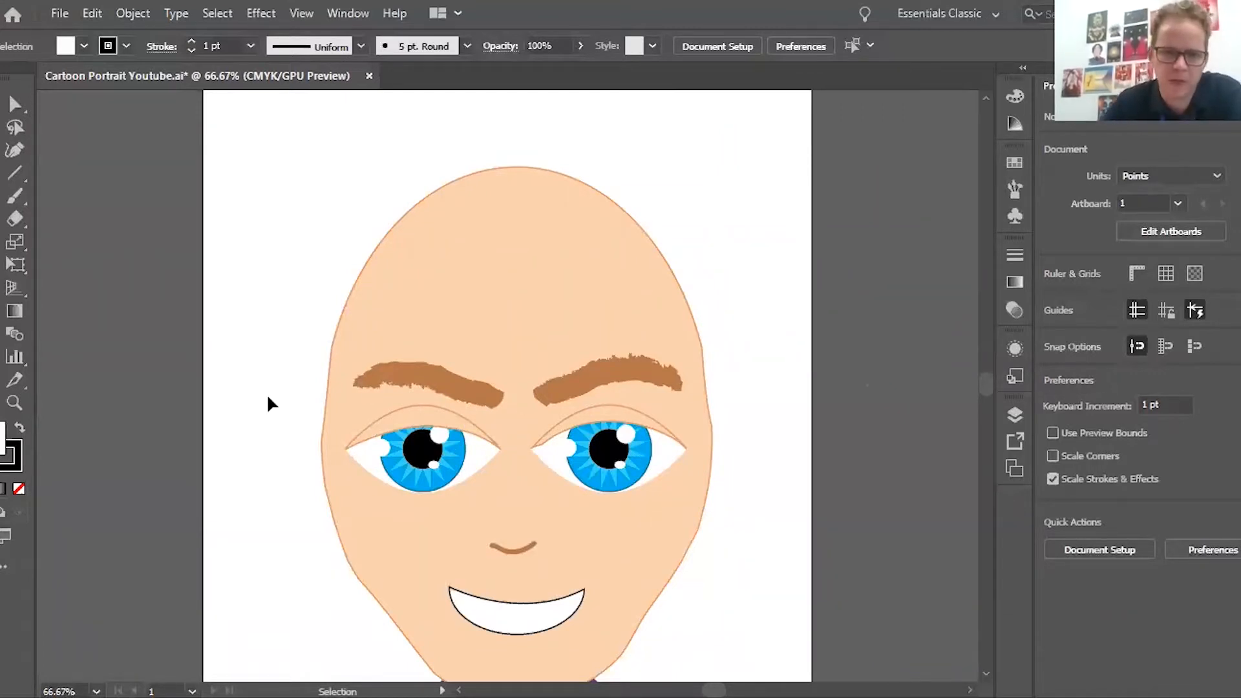
scroll(268, 397, down, 3)
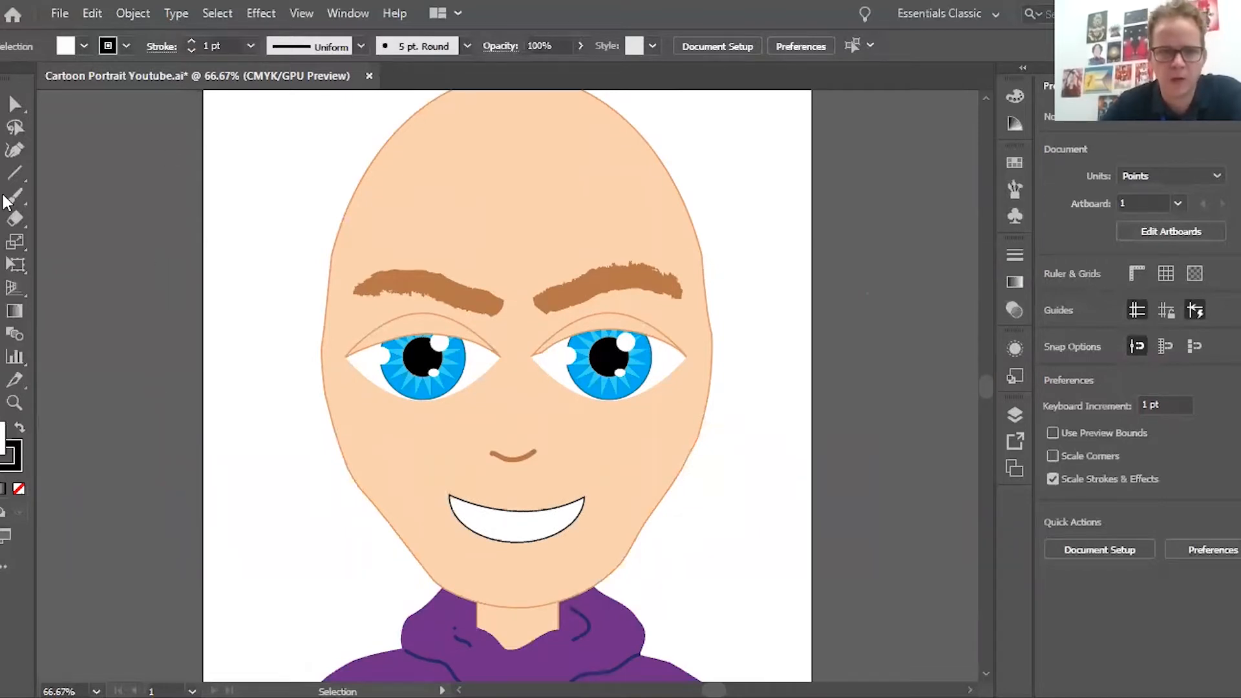
click(15, 218)
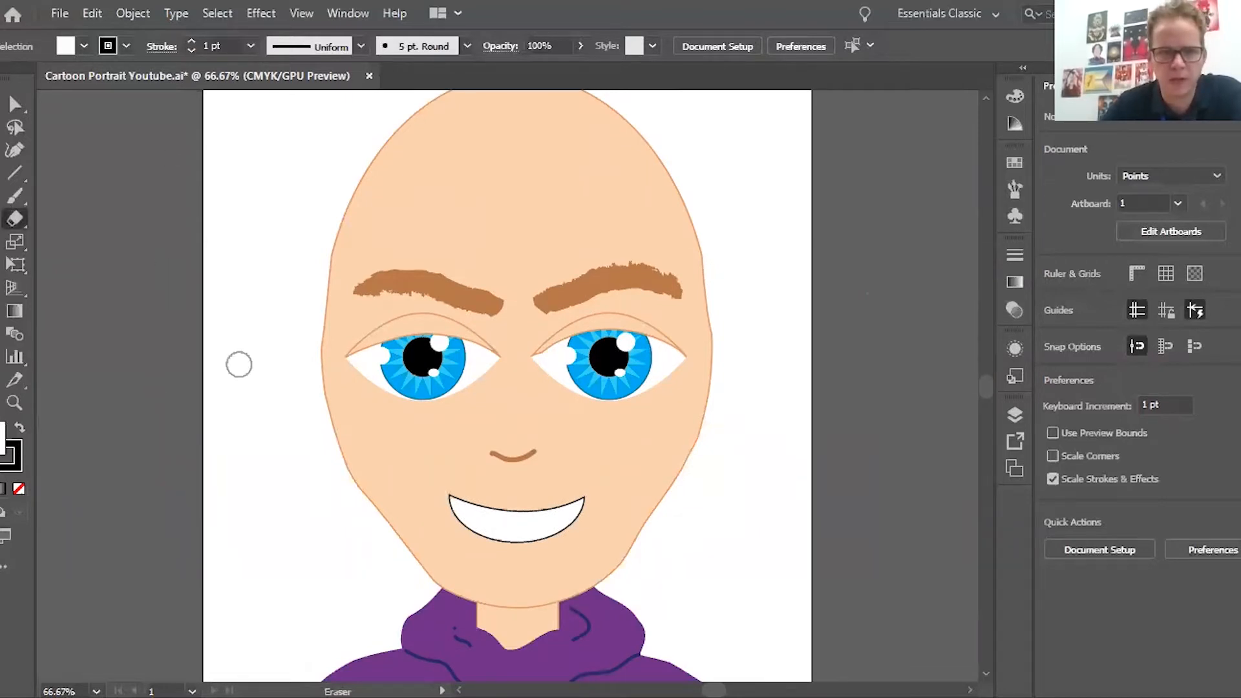
key(shift+n)
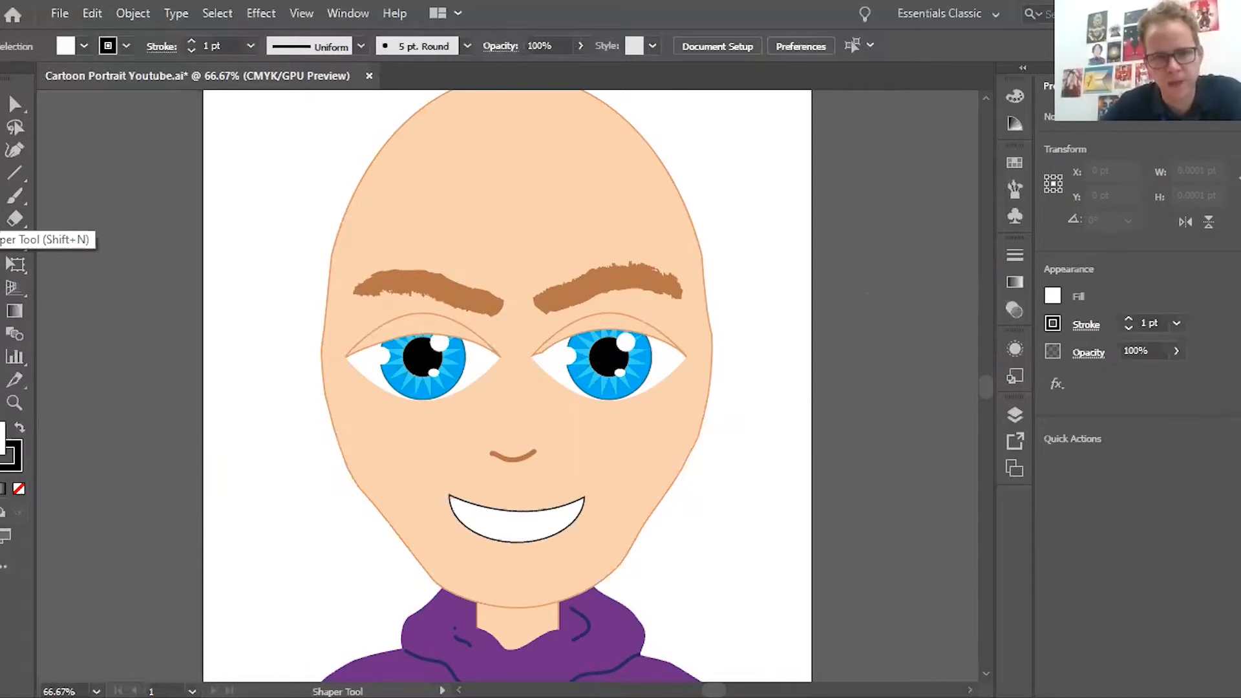
click(15, 240)
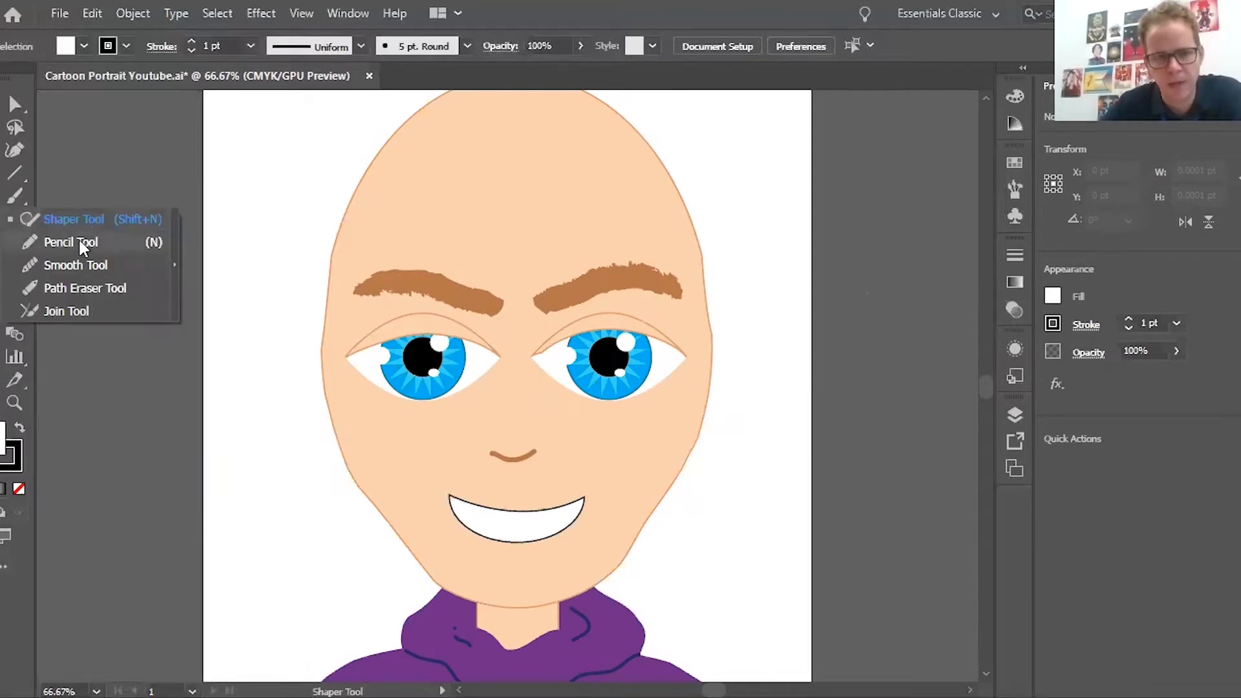
key(n)
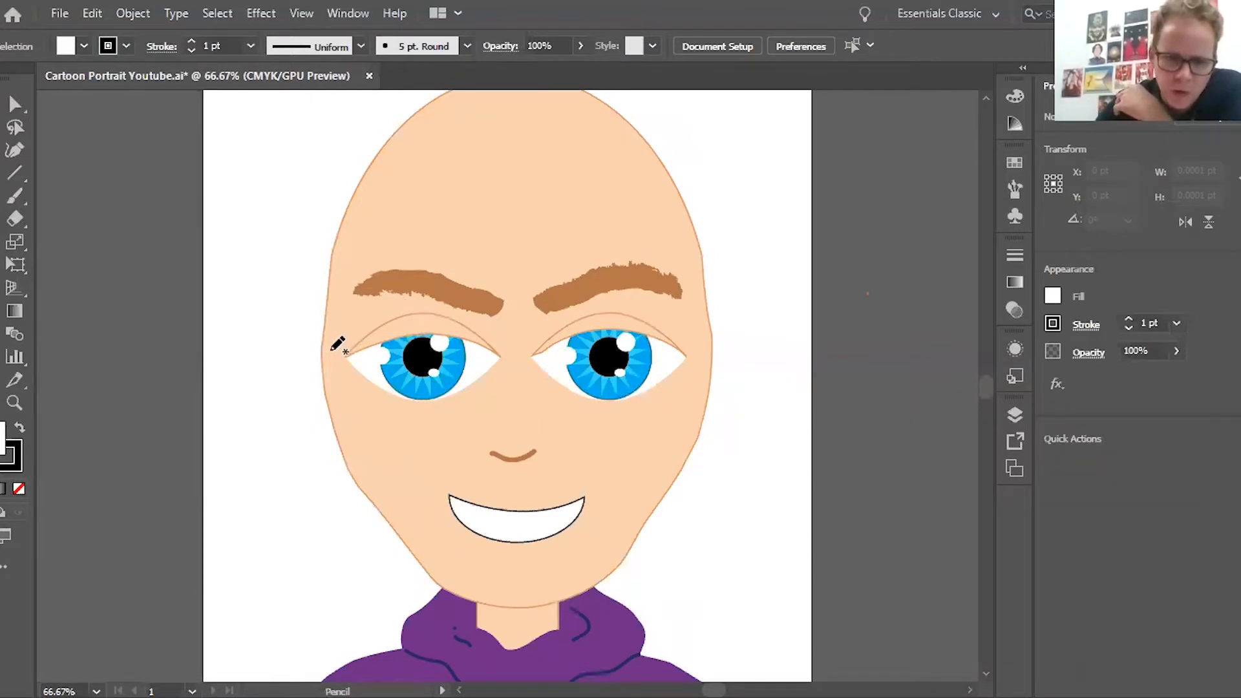
mouse_move(331, 351)
mouse_down()
mouse_move(299, 339)
mouse_move(290, 387)
mouse_move(338, 409)
mouse_up()
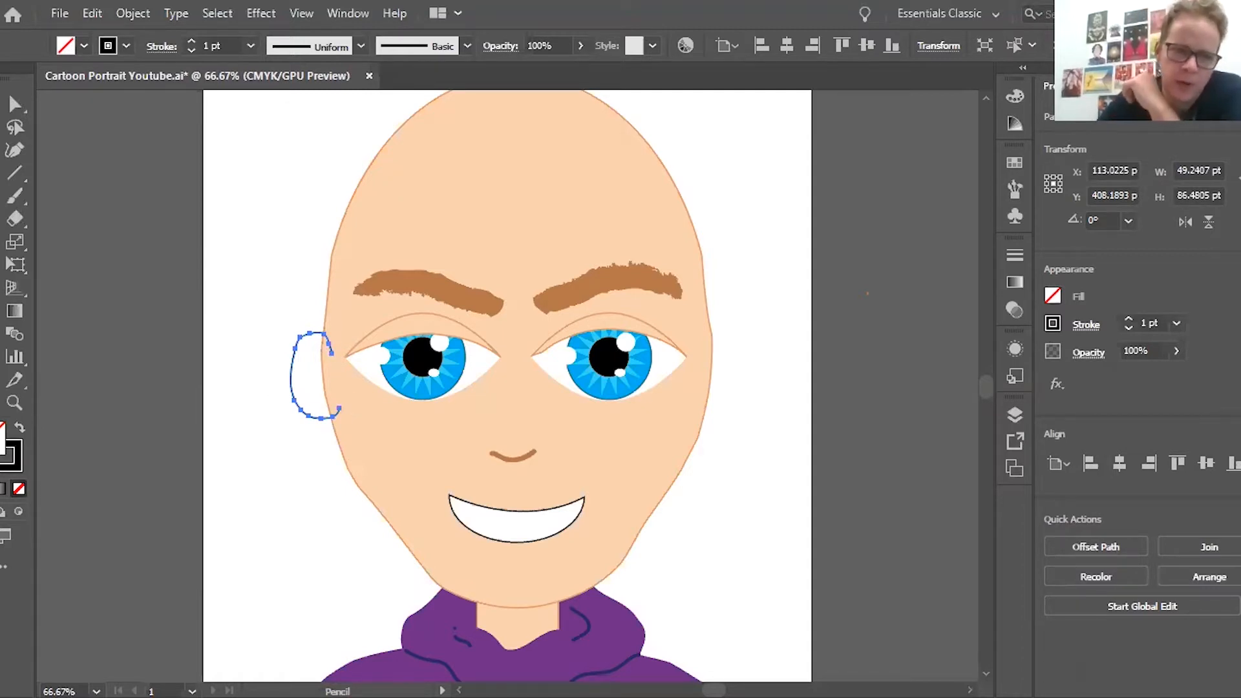
Step: Apply the face's skin fill and outline colours to the ear and send the ear behind the head
key(i)
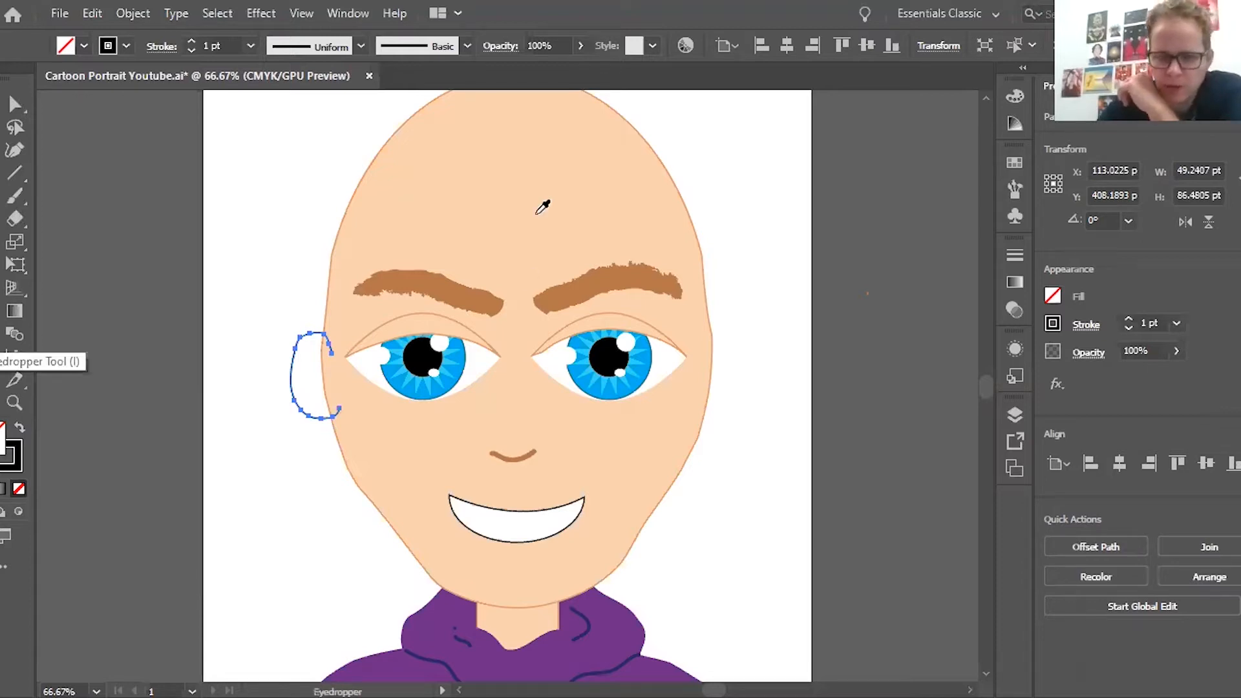
click(536, 213)
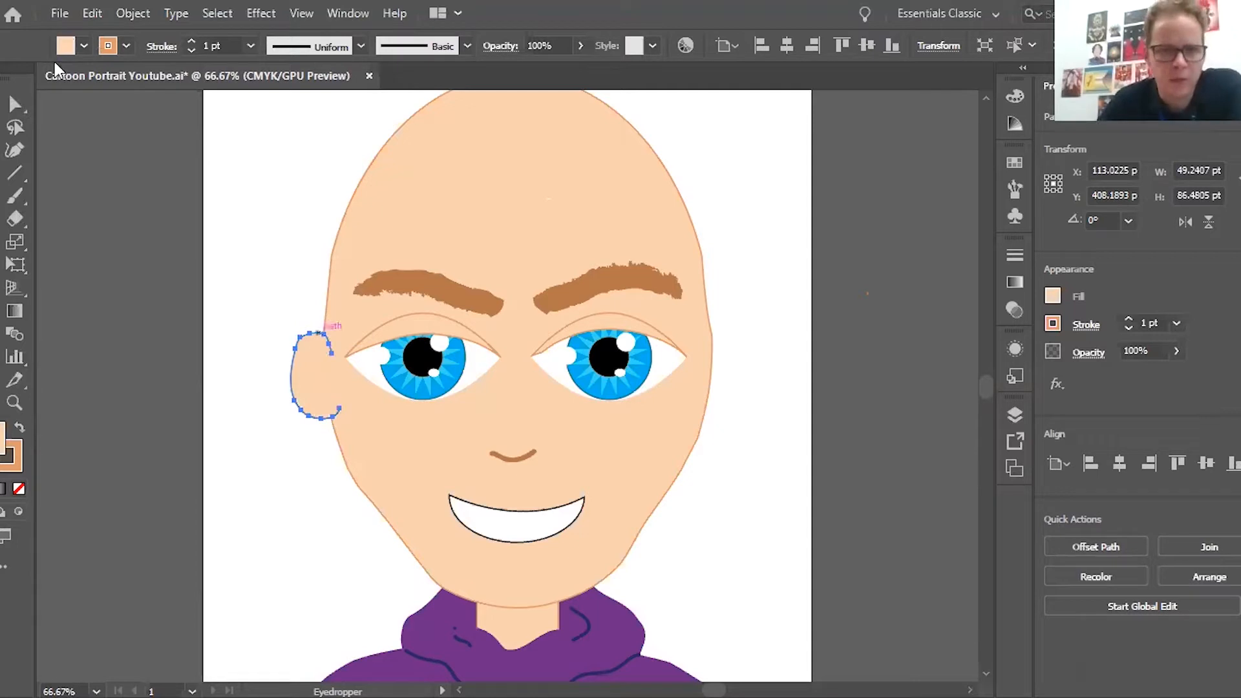
click(139, 13)
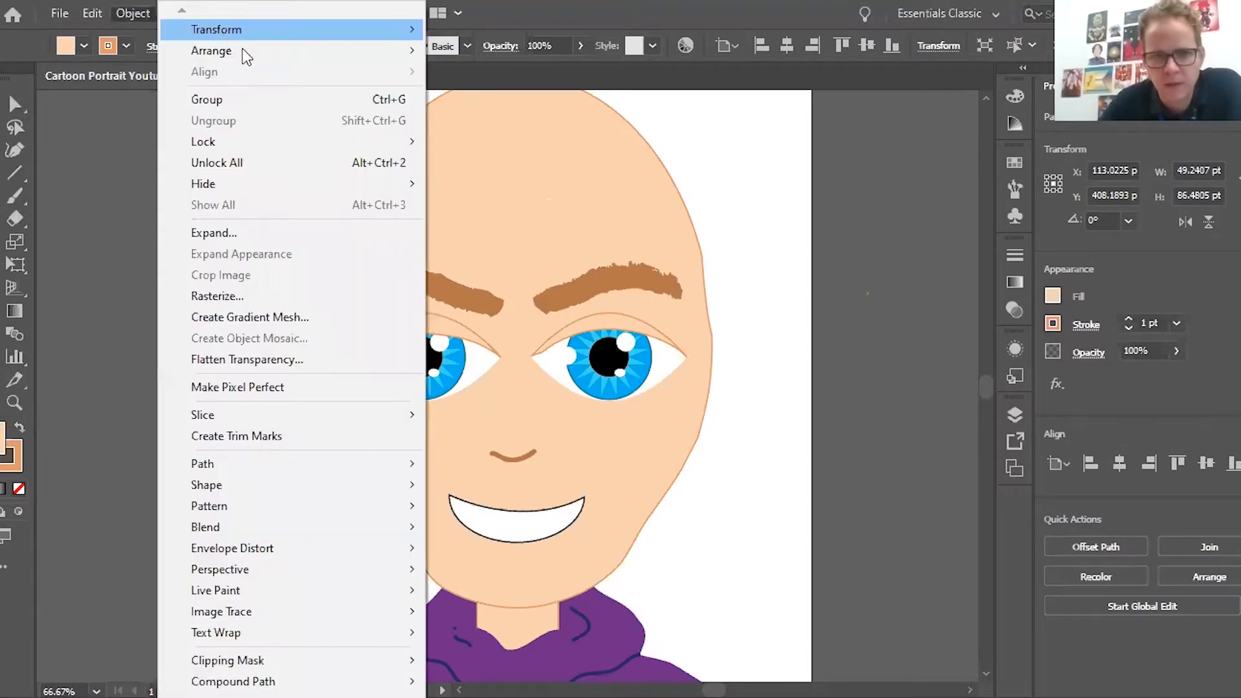
mouse_move(242, 50)
click(486, 113)
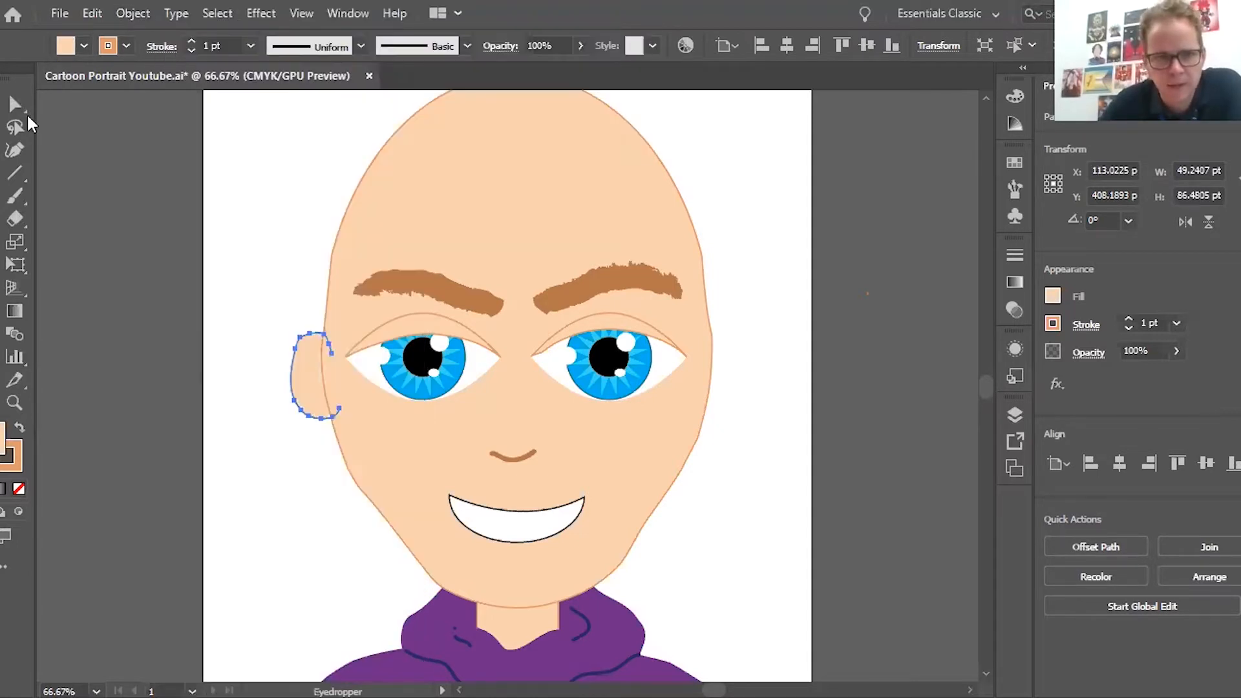
click(252, 408)
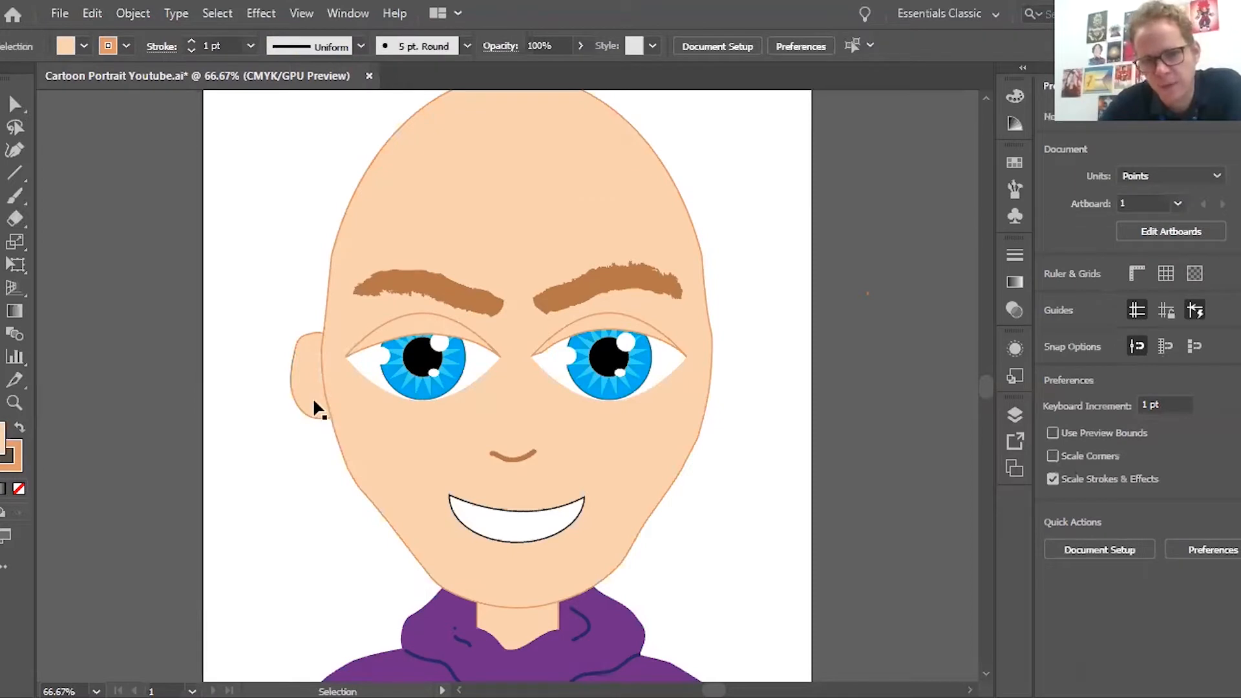
Step: Lower the ear slightly and place a copy of it on the opposite side of the head
drag(314, 413, 314, 437)
shift+click(314, 429)
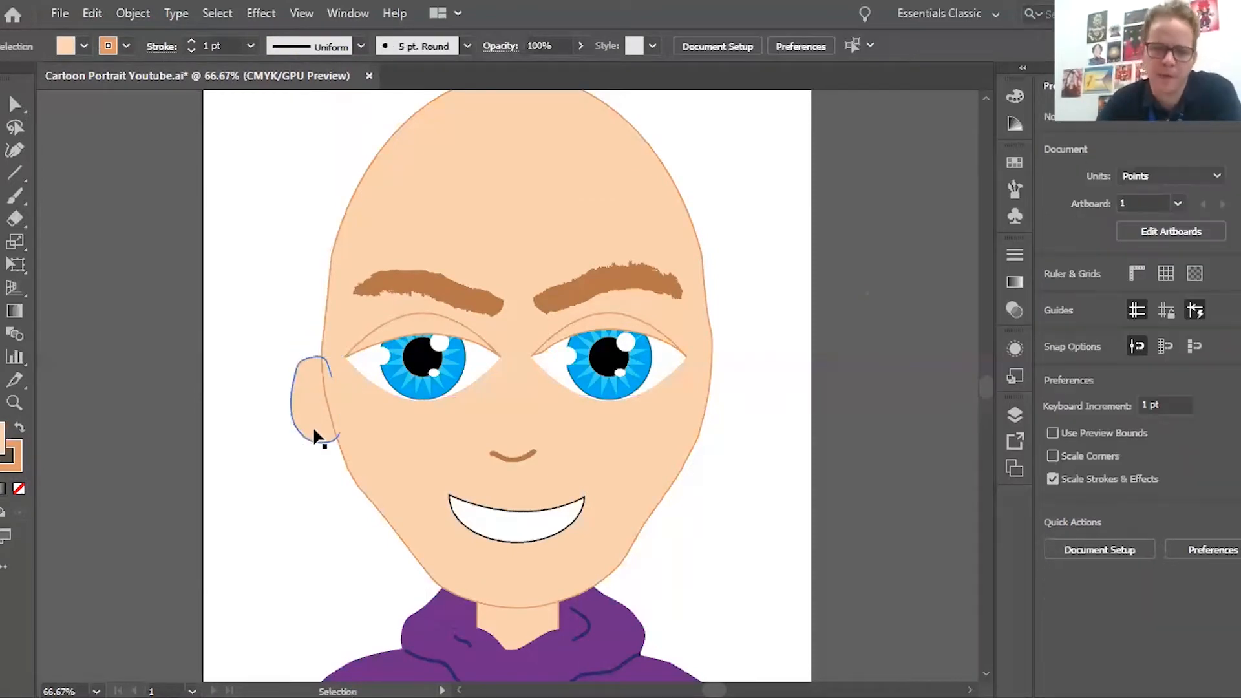
click(314, 429)
drag(317, 428, 734, 422)
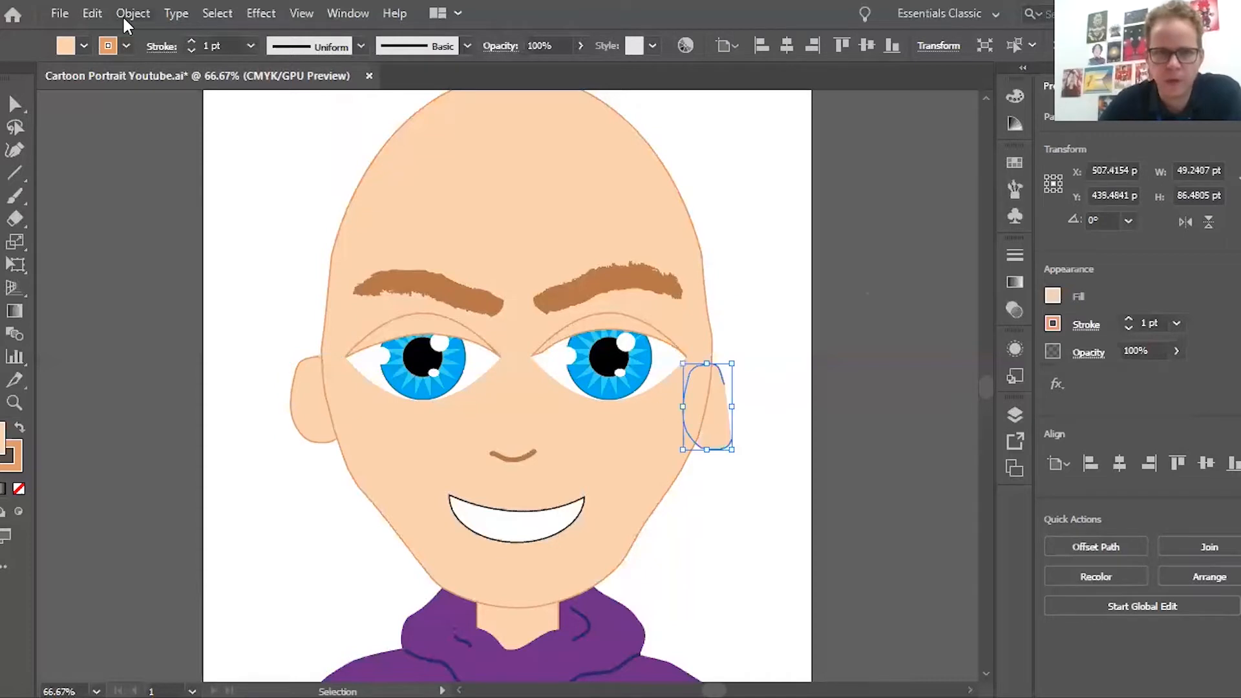
Step: Mirror the copied ear horizontally so its curved edge faces away from the head
click(133, 14)
mouse_move(207, 30)
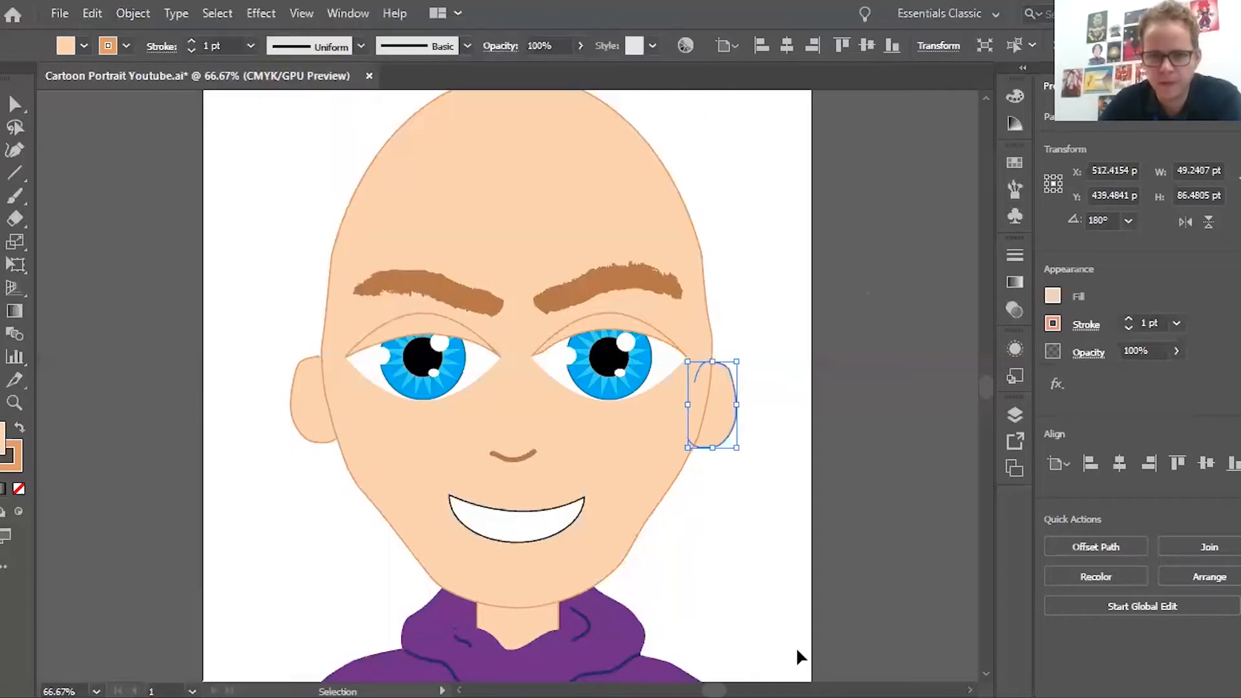
click(732, 554)
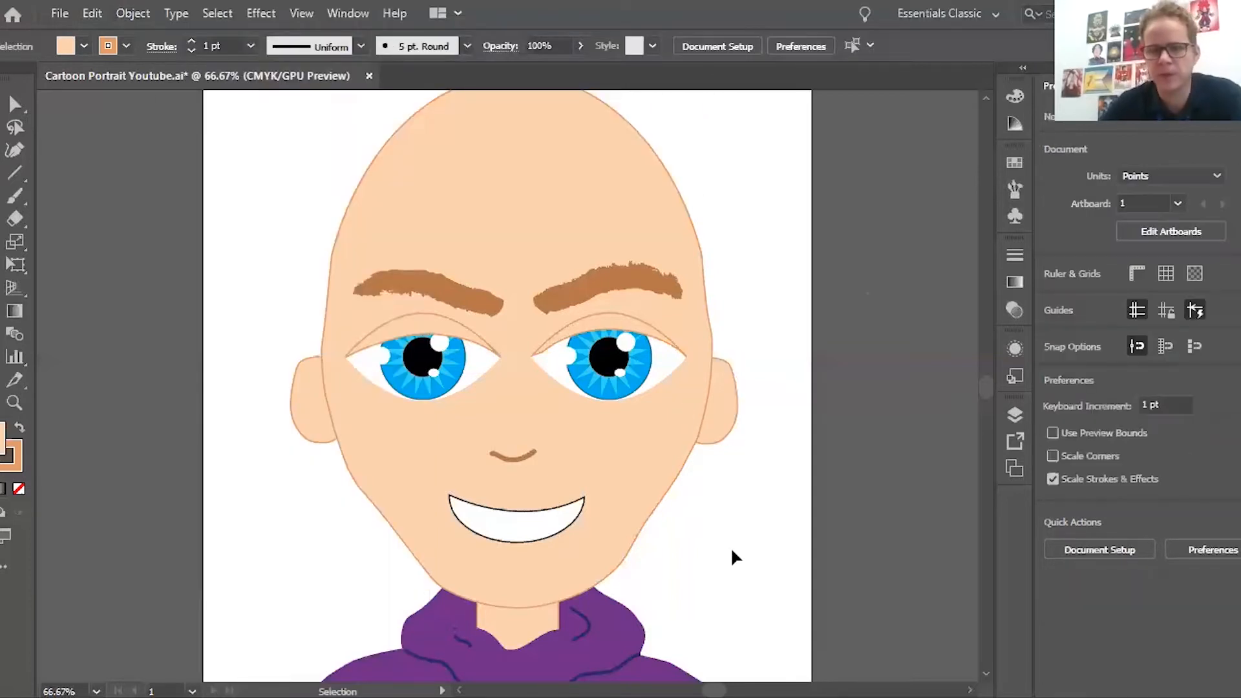
Step: Rotate the ear on the face's left edge by about 8° and tilt the opposite ear to match
click(314, 442)
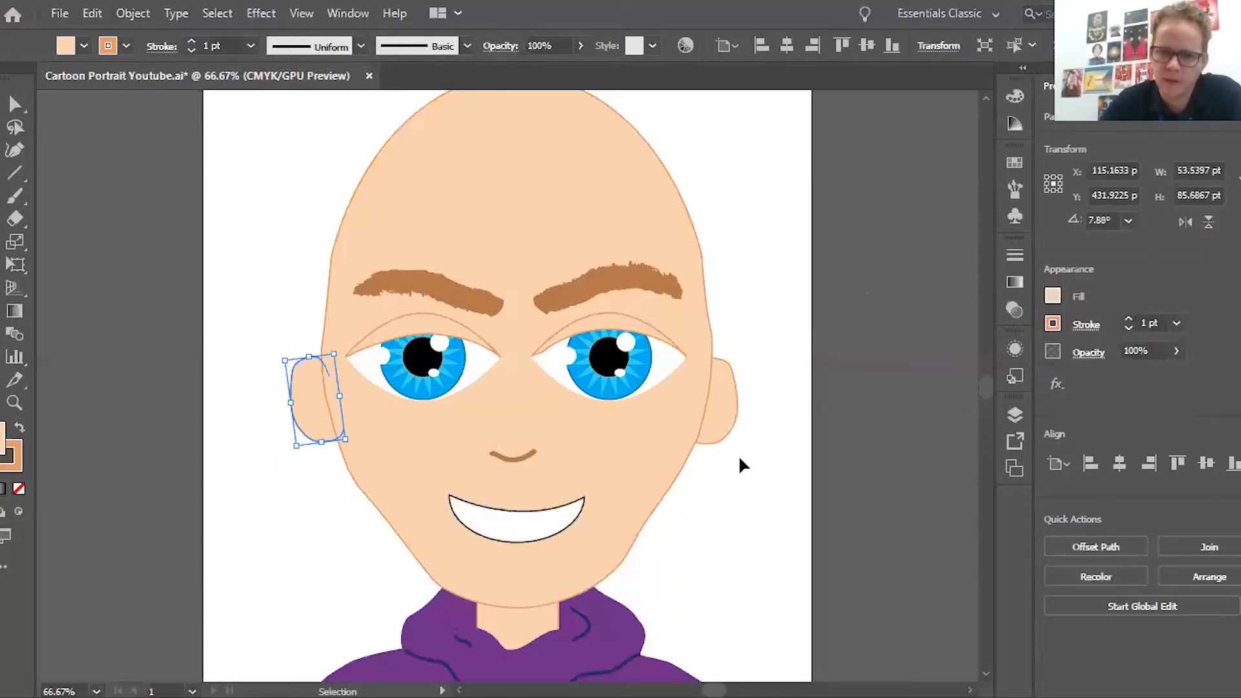
click(733, 438)
drag(741, 455, 701, 547)
click(699, 545)
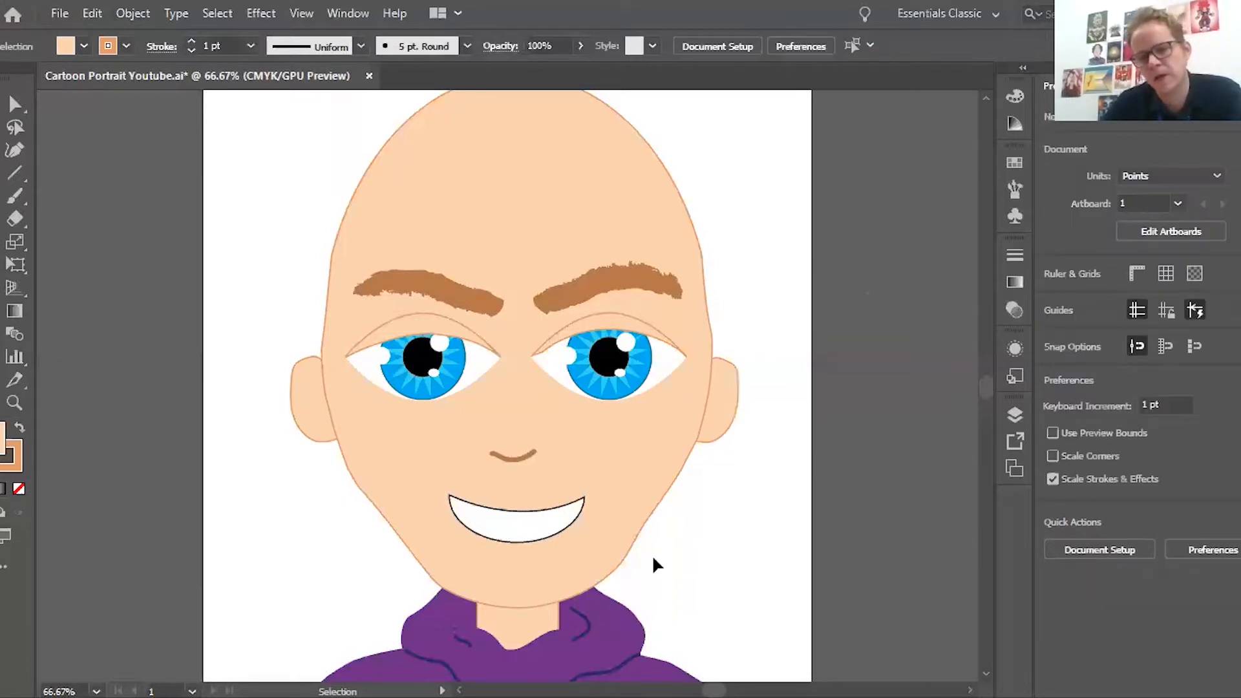
Step: Set the drawing colours to a brown fill with no stroke
scroll(605, 424, up, 2)
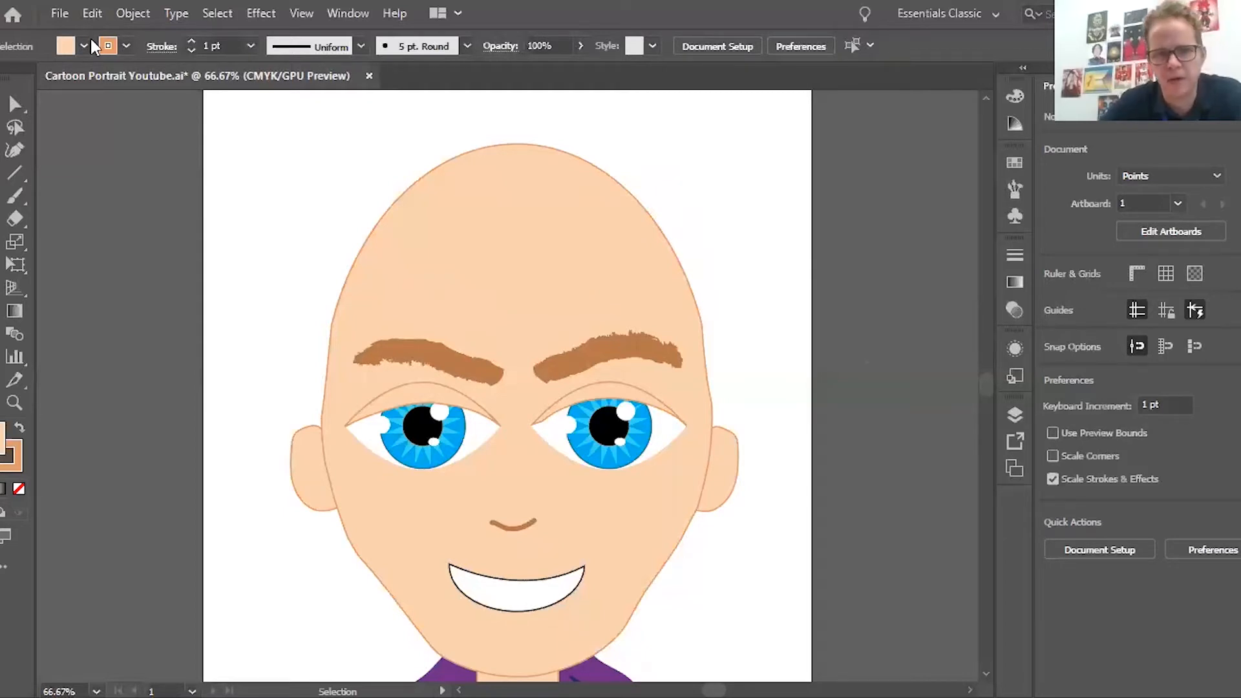
click(112, 46)
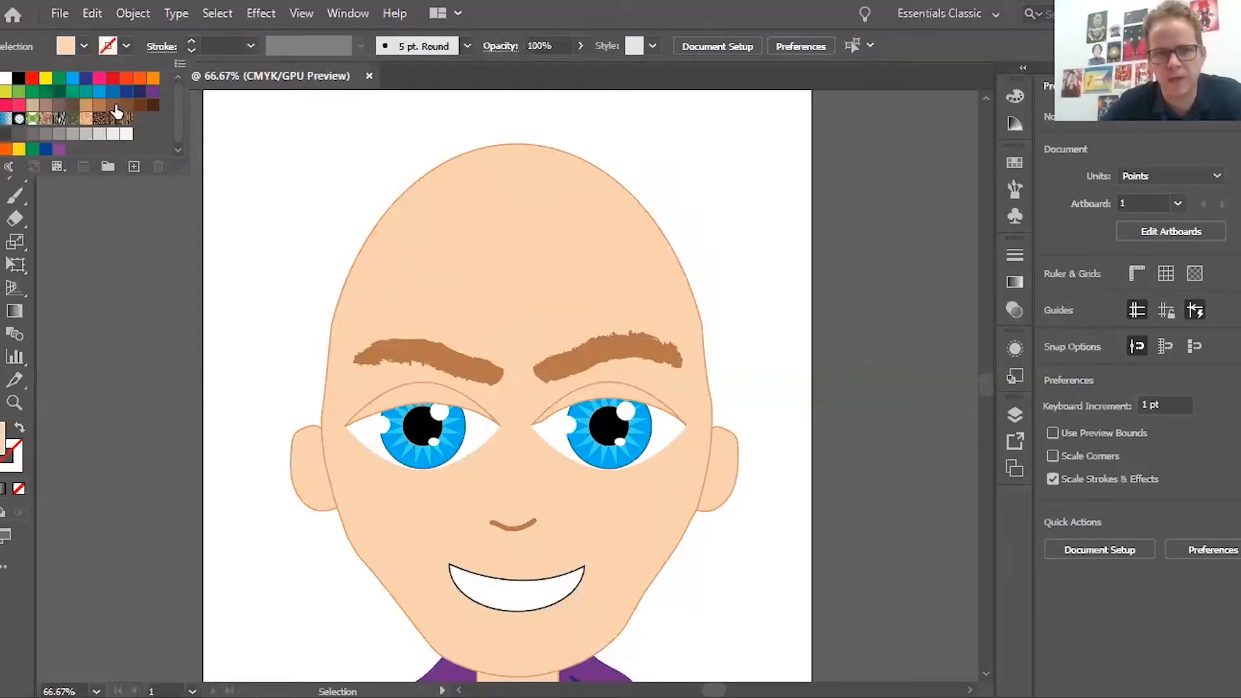
click(113, 105)
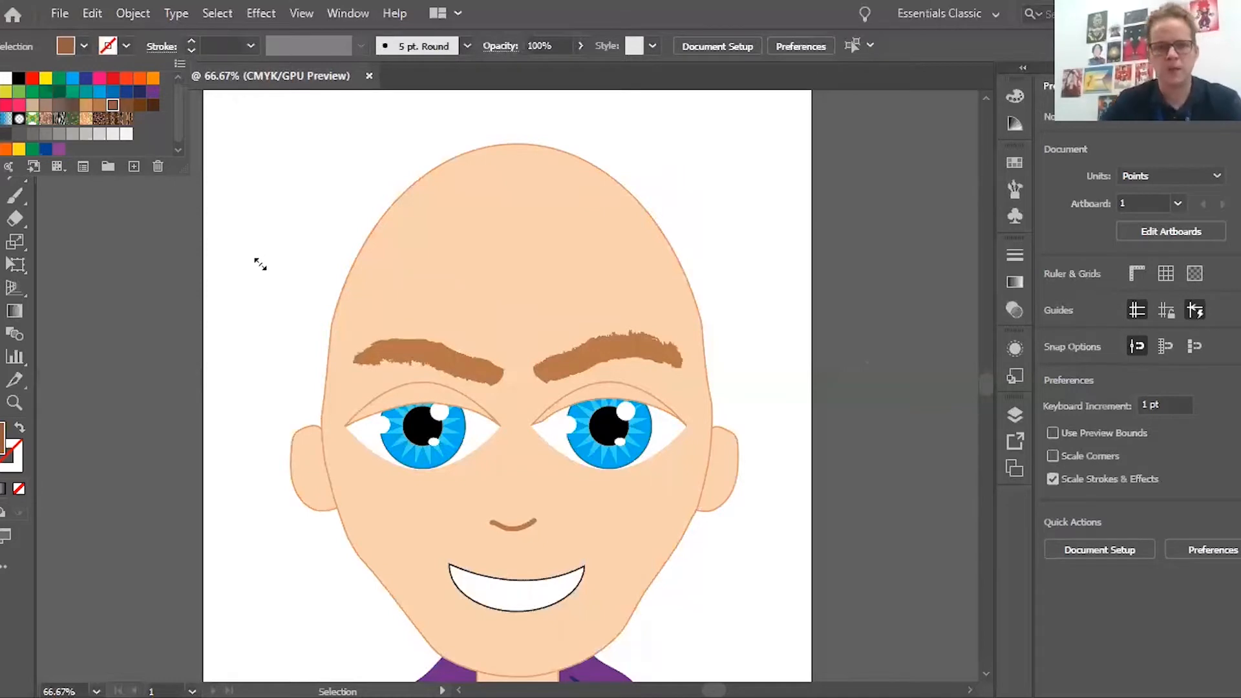
click(260, 264)
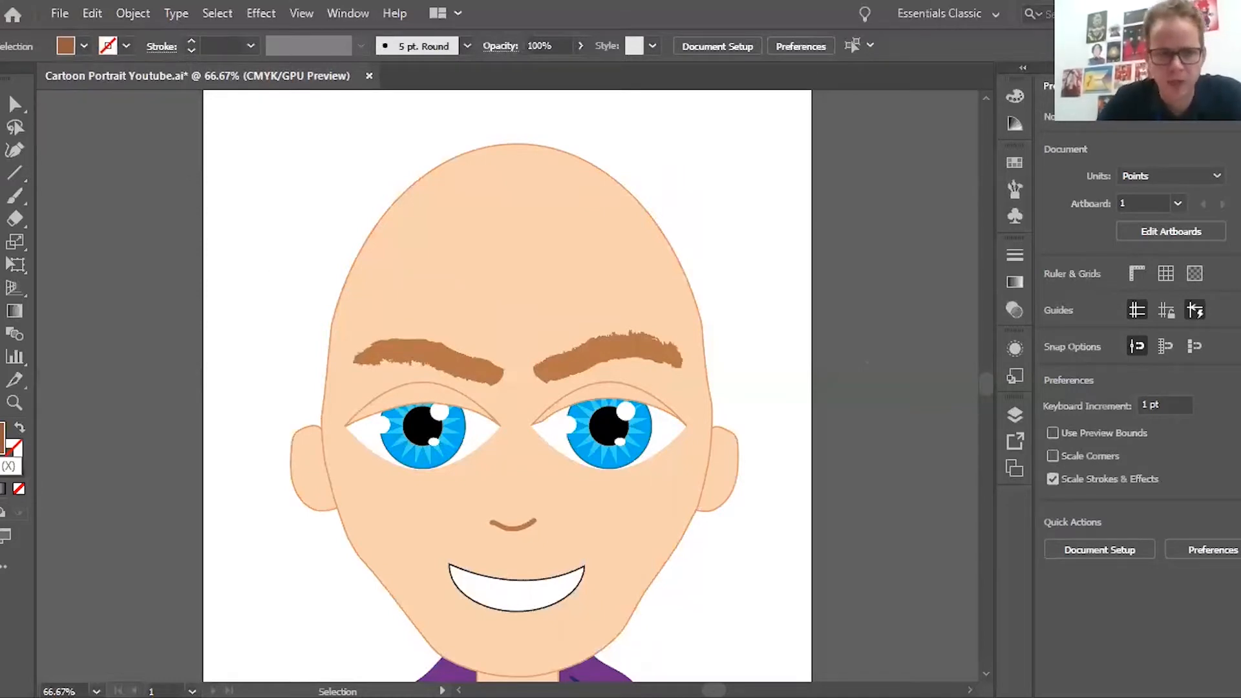
Step: Draw a rectangle about 447 by 378 pt covering the head from above the crown to the bottom of the ears
key(l)
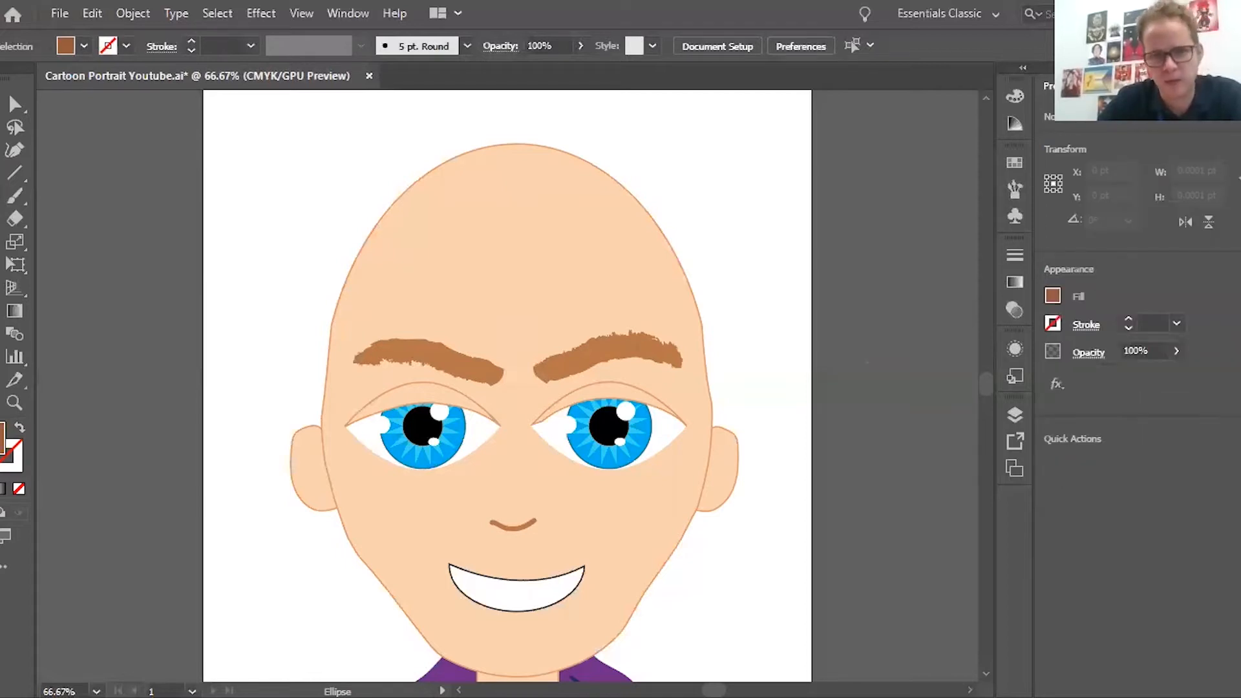
key(m)
drag(291, 136, 734, 510)
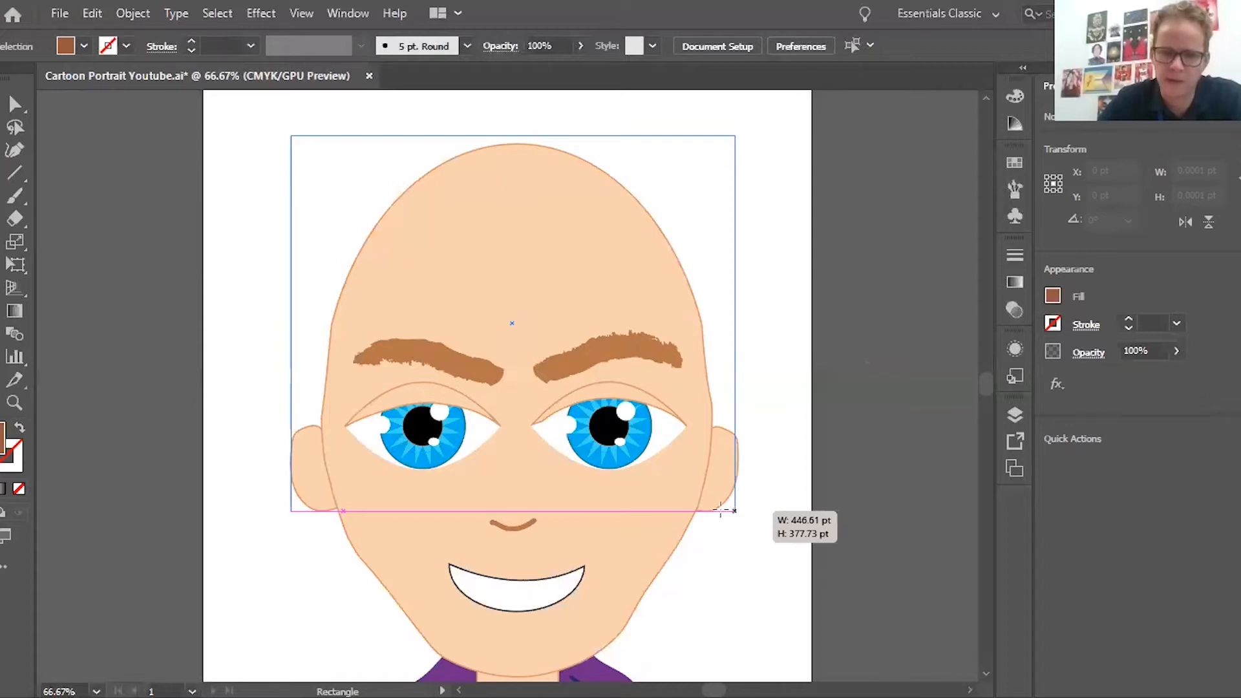
drag(647, 456, 646, 453)
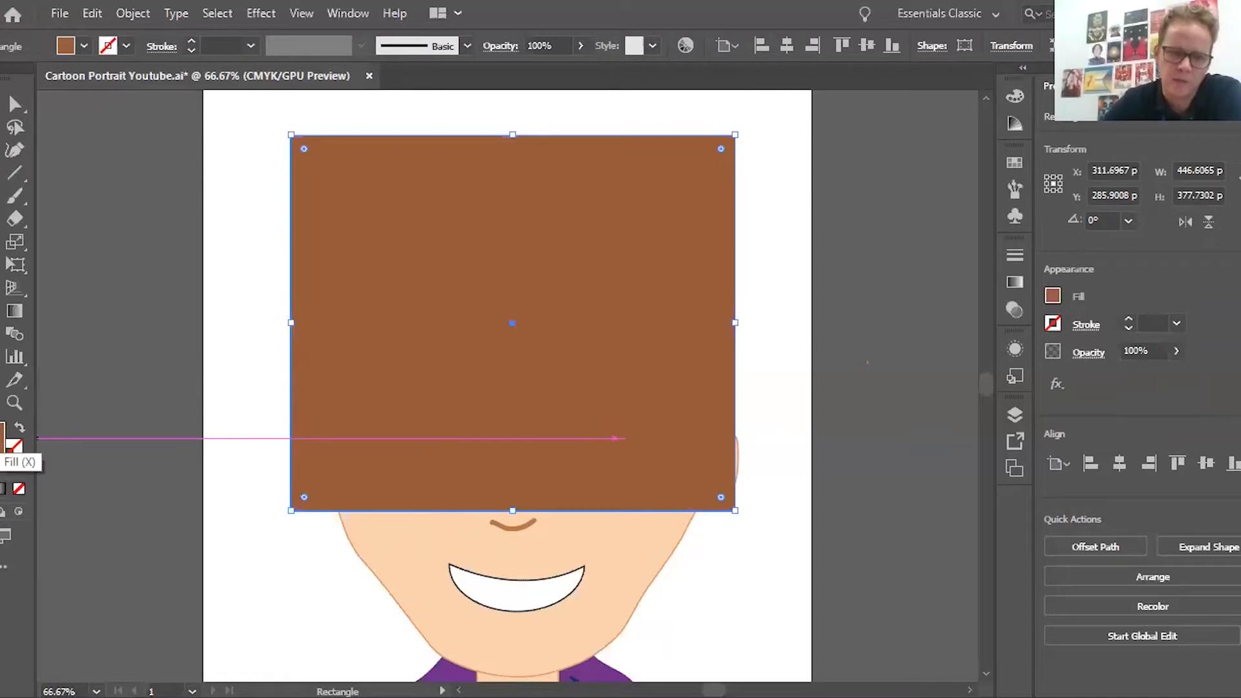
Step: Remove the fill from the rectangle over the head, leaving it without fill or stroke
click(19, 489)
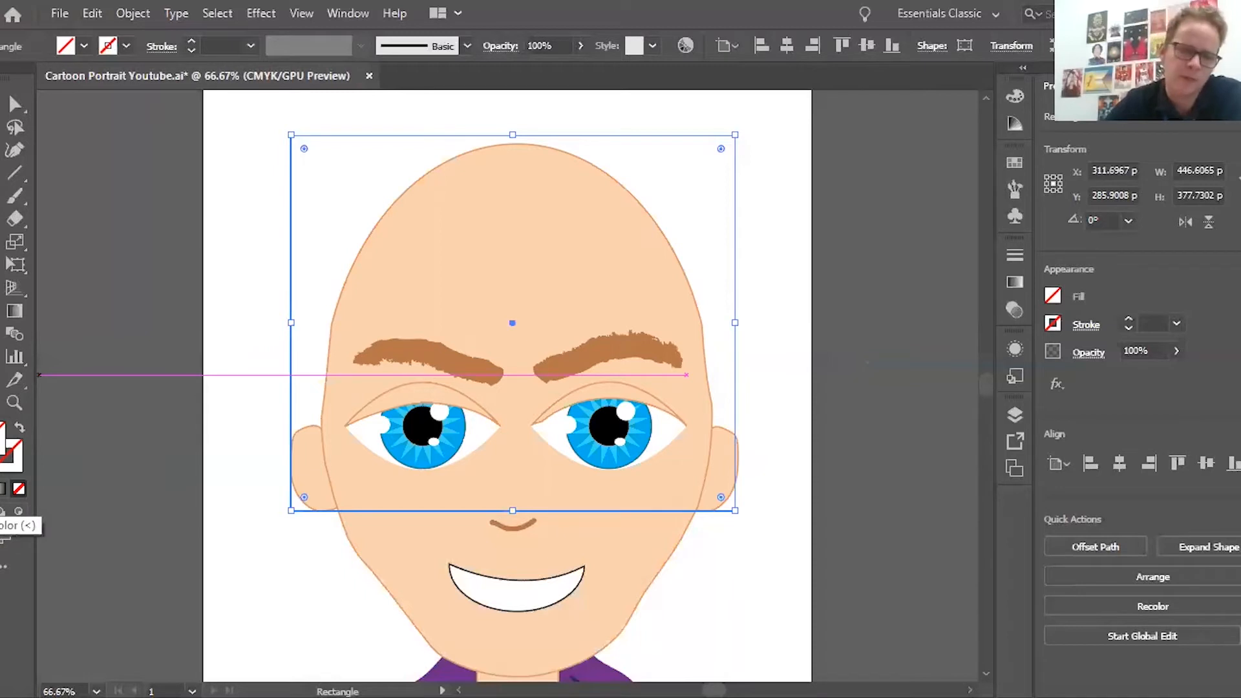
click(5, 490)
click(19, 488)
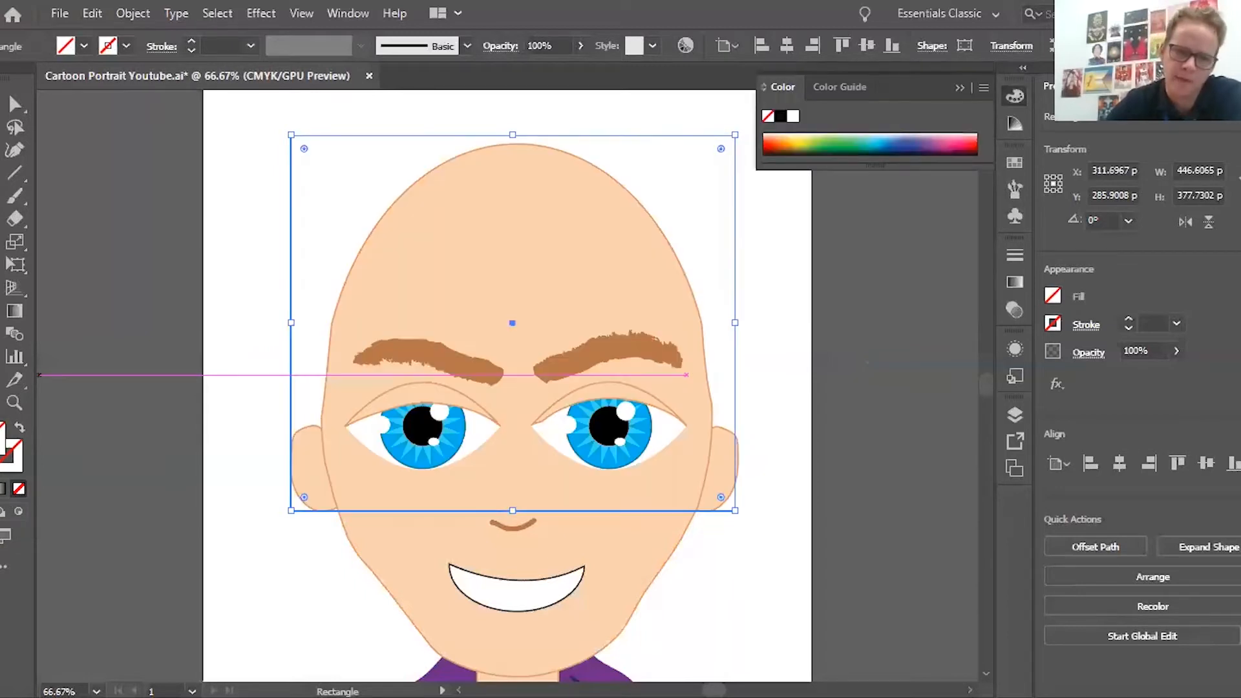
click(5, 490)
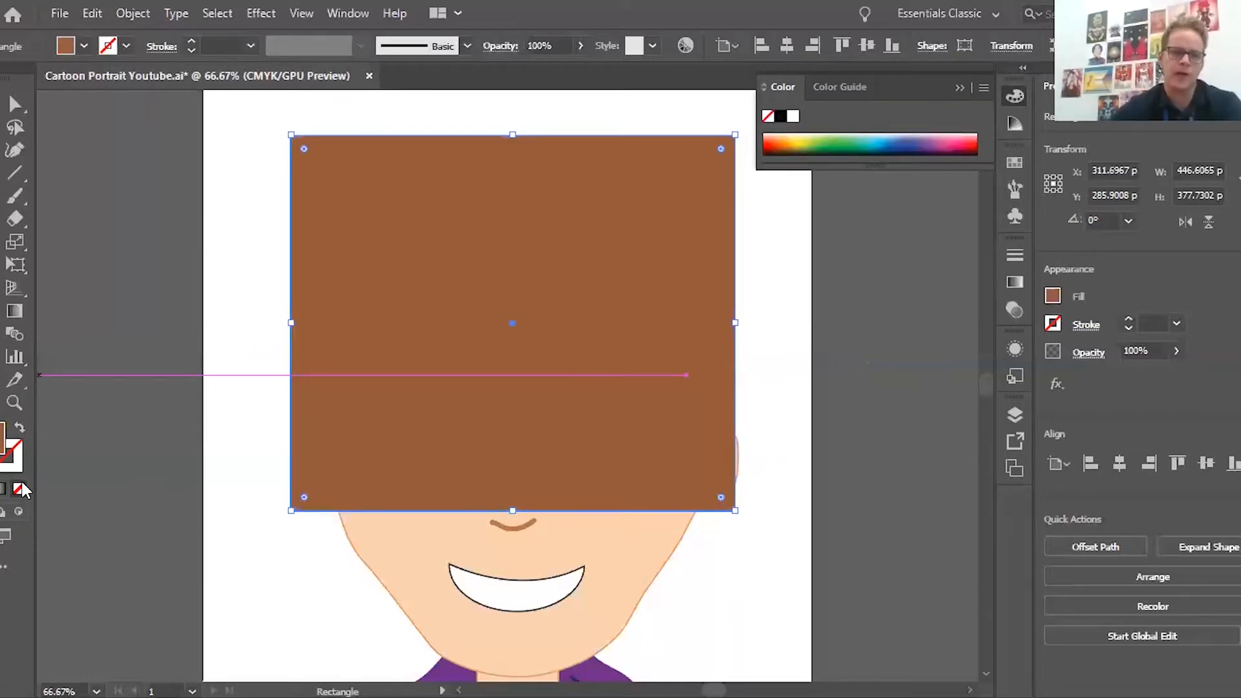
click(18, 488)
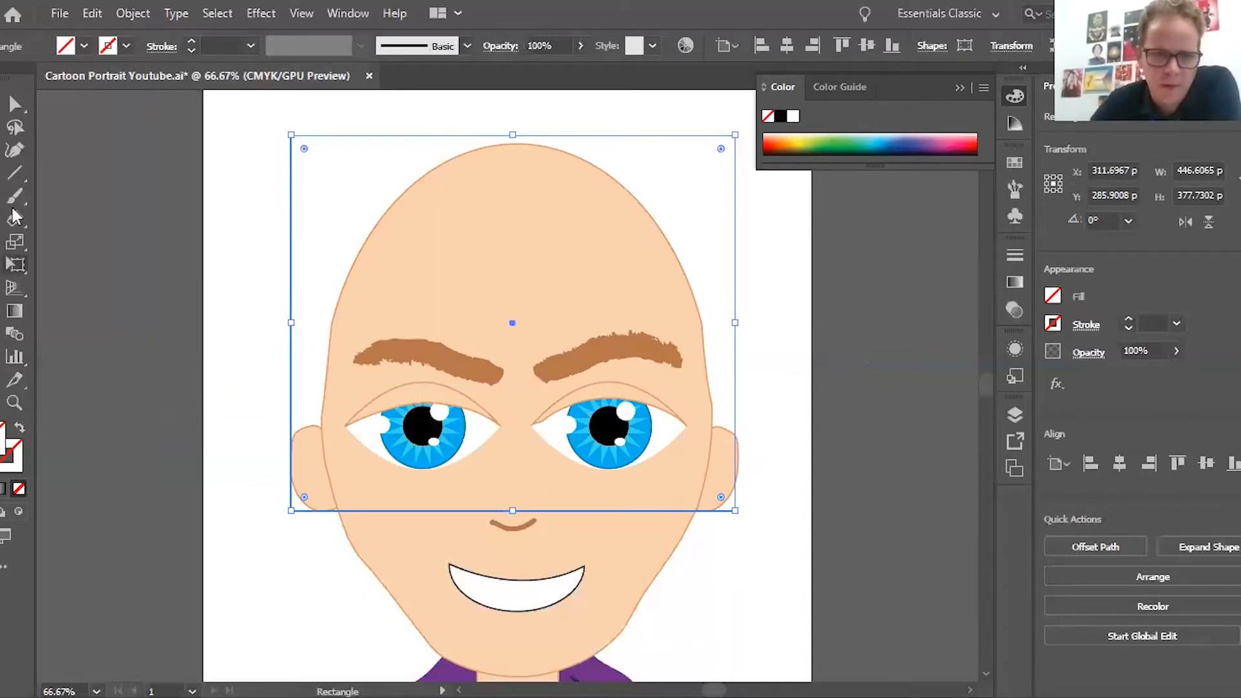
Step: Erase a curved hairline through the rectangle, running from ear to ear across the forehead
key(shift+e)
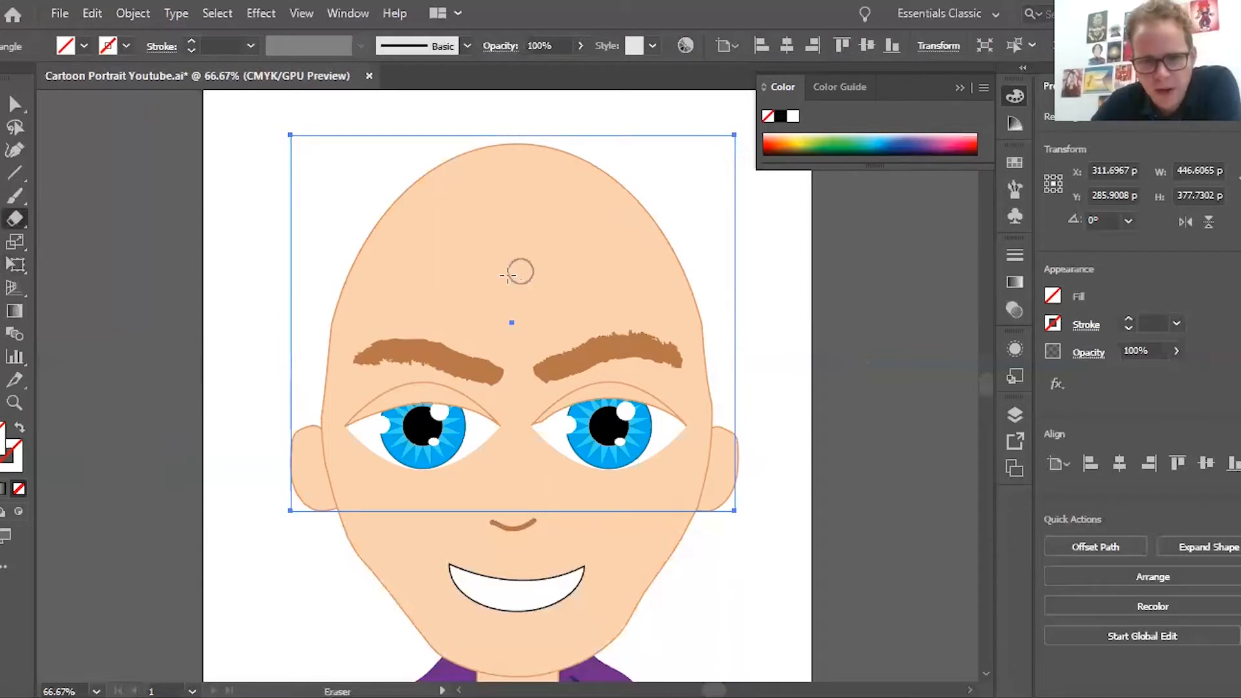
mouse_move(511, 275)
mouse_down()
mouse_move(434, 278)
mouse_move(367, 332)
mouse_move(329, 440)
mouse_move(292, 460)
mouse_up()
drag(501, 278, 621, 283)
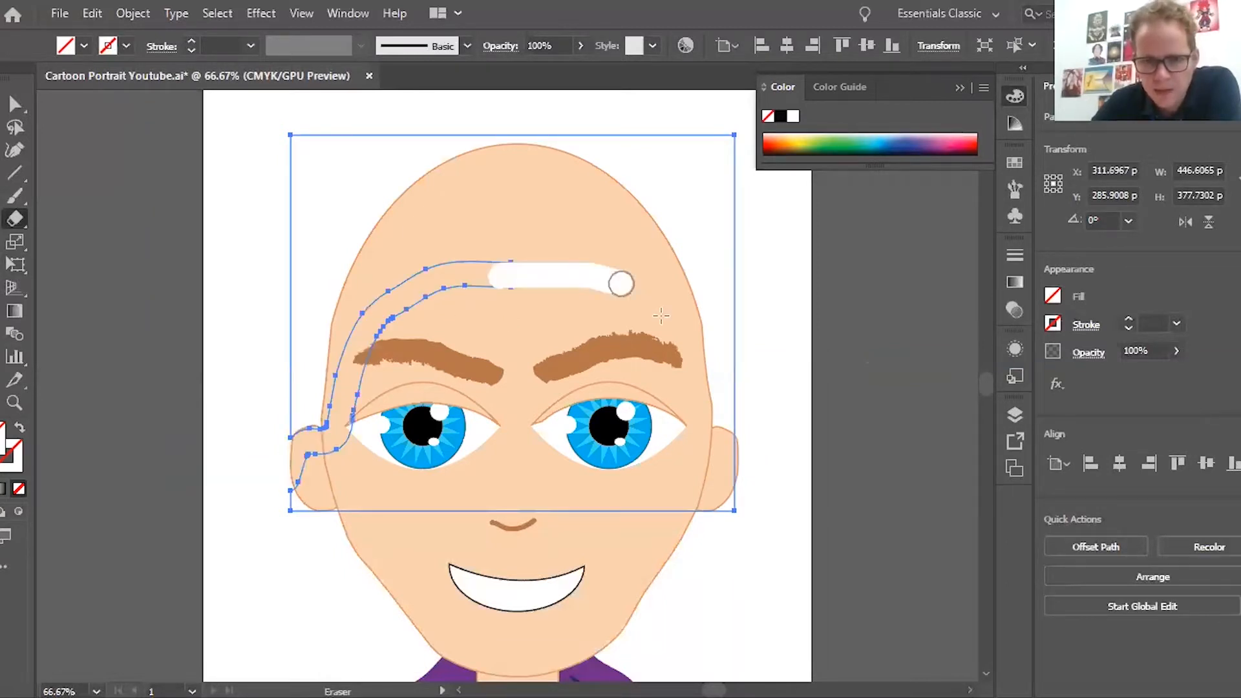
mouse_move(675, 347)
mouse_down()
mouse_move(705, 440)
mouse_move(755, 470)
mouse_up()
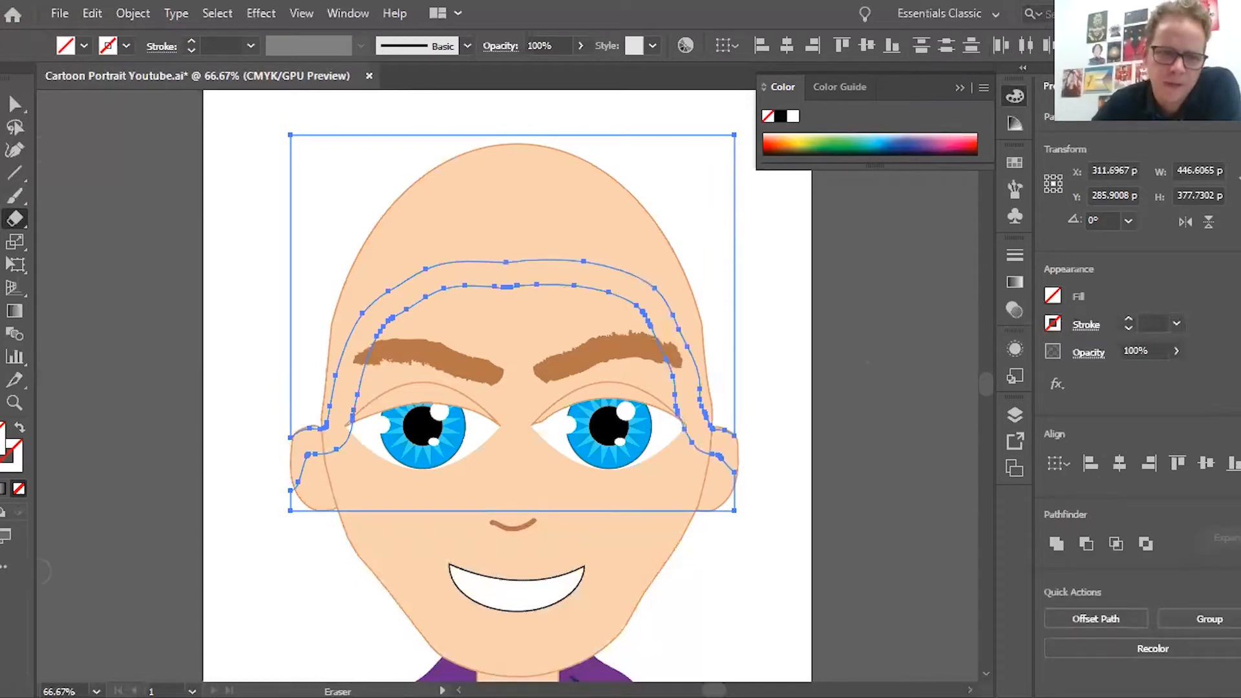
Step: Fill both pieces of the split rectangle with brown again and delete the piece covering the face
click(0, 488)
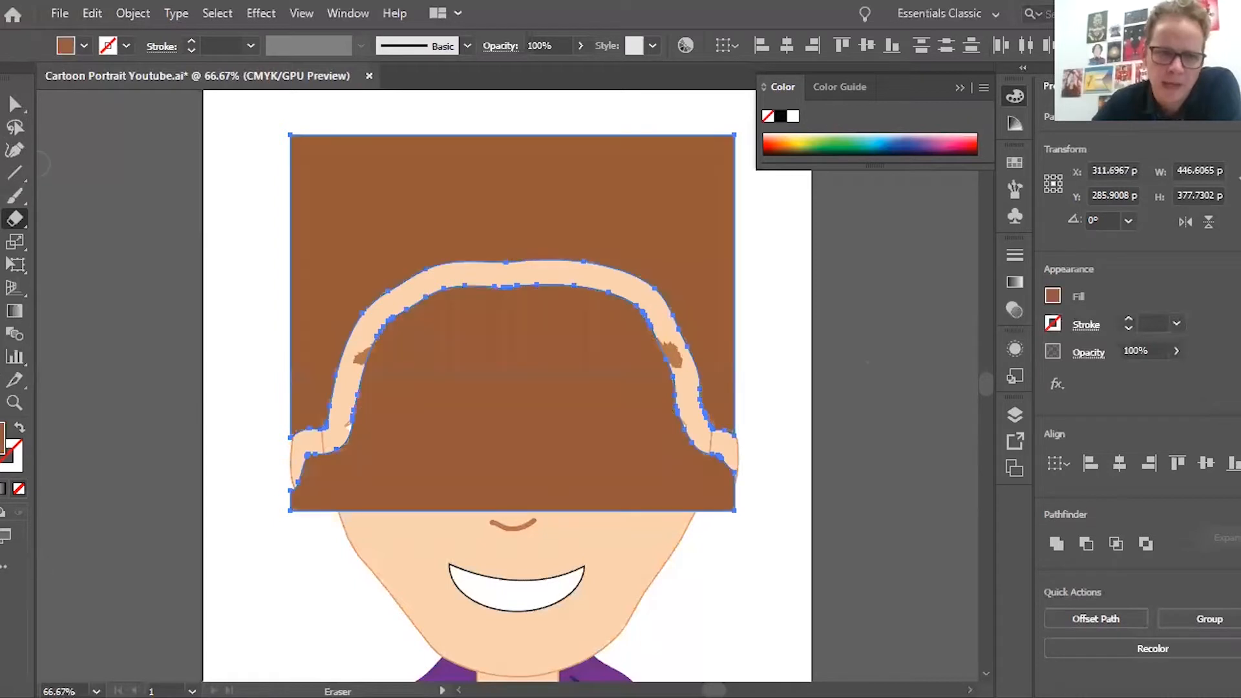
key(v)
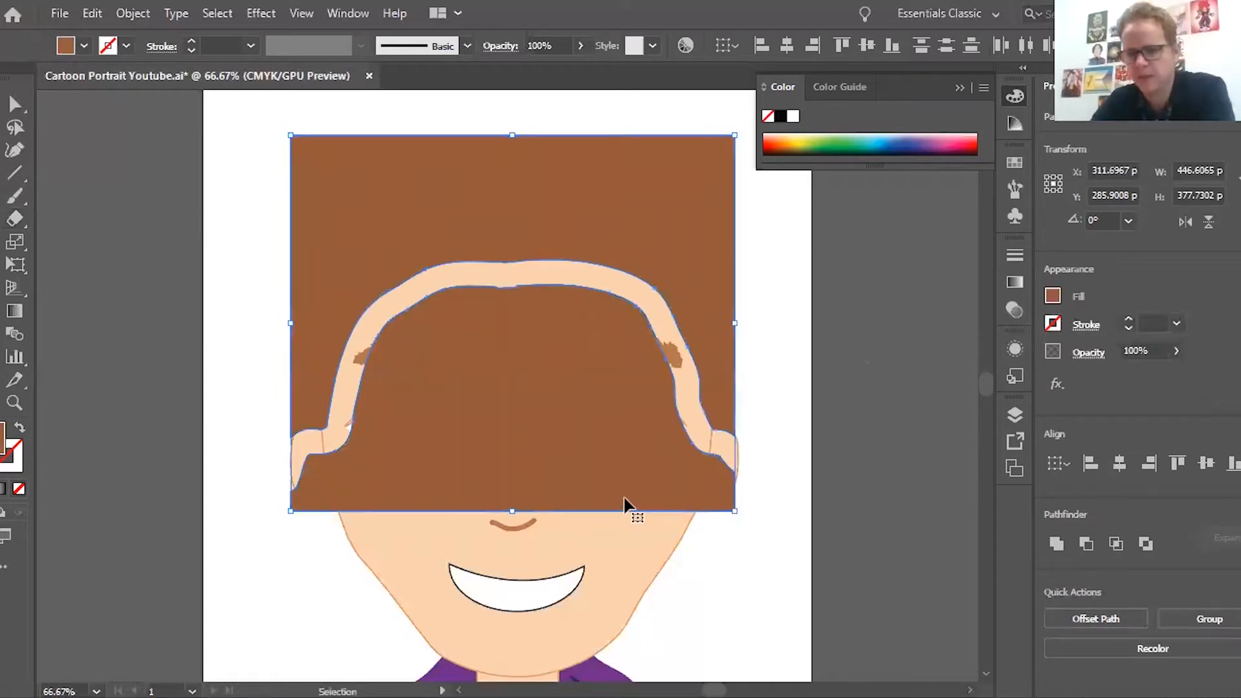
click(580, 483)
key(ctrl+shift+bracketleft)
key(ctrl+shift+a)
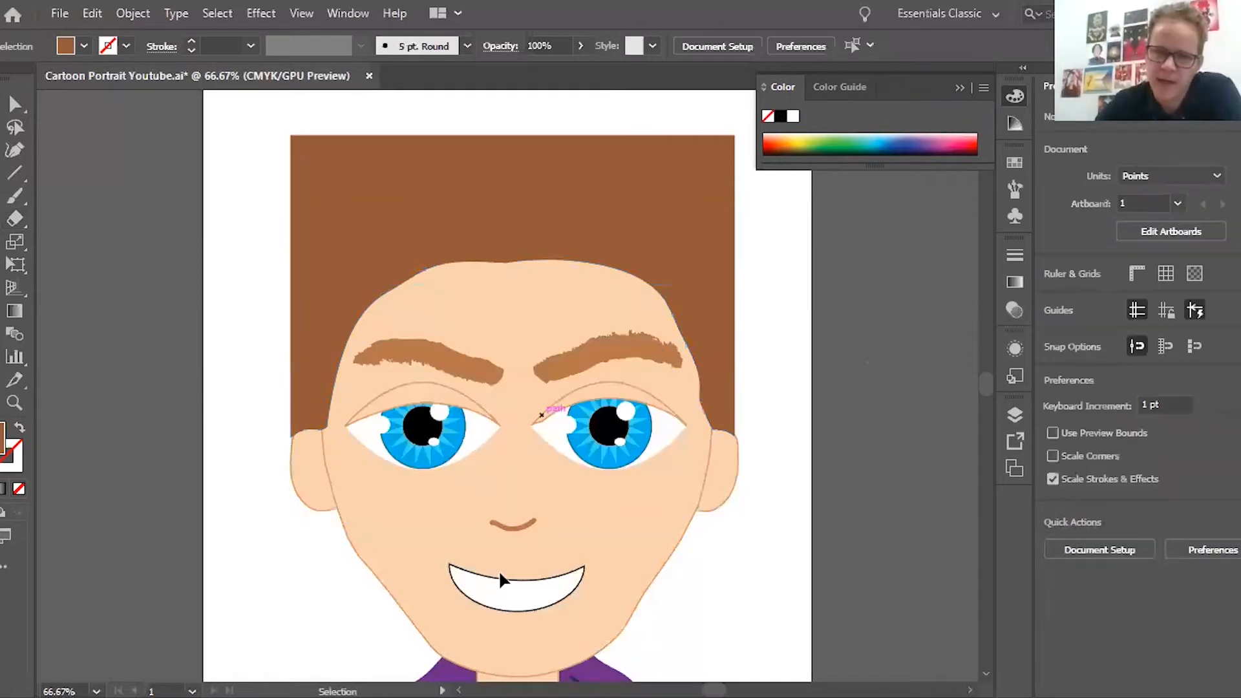
Step: Erase the square sides and top corners of the brown hair with a much larger eraser, giving it a rounded outer contour
scroll(779, 206, left, 1)
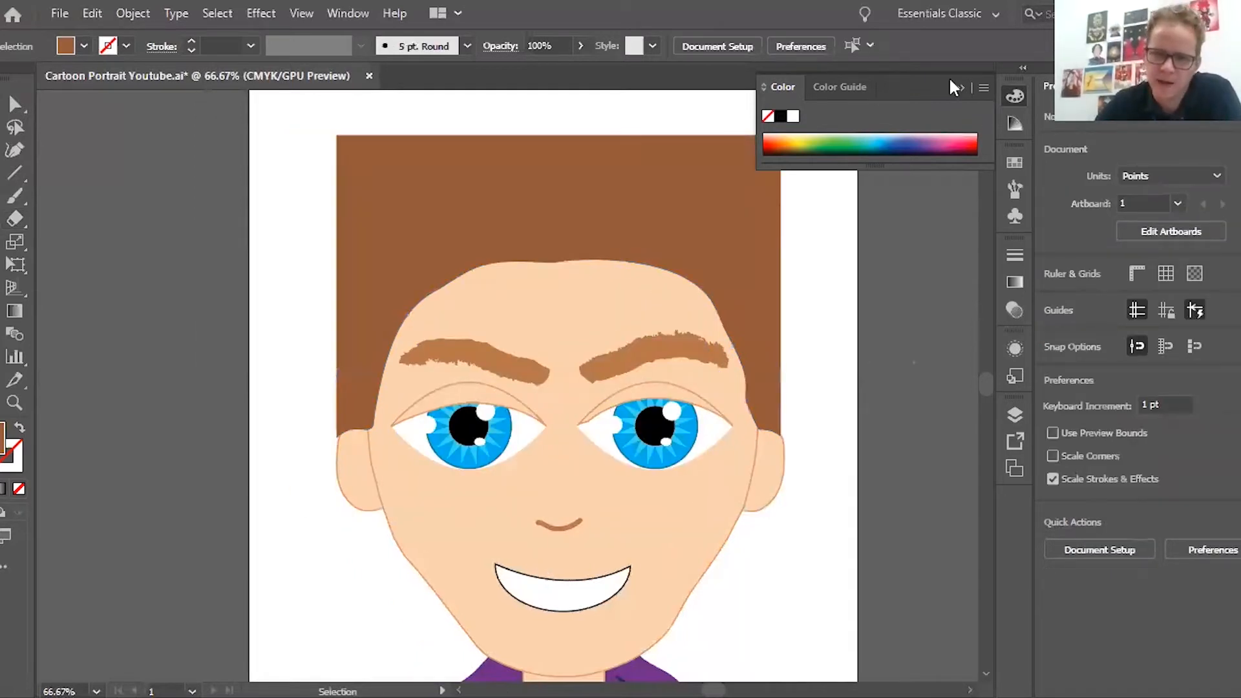
click(959, 87)
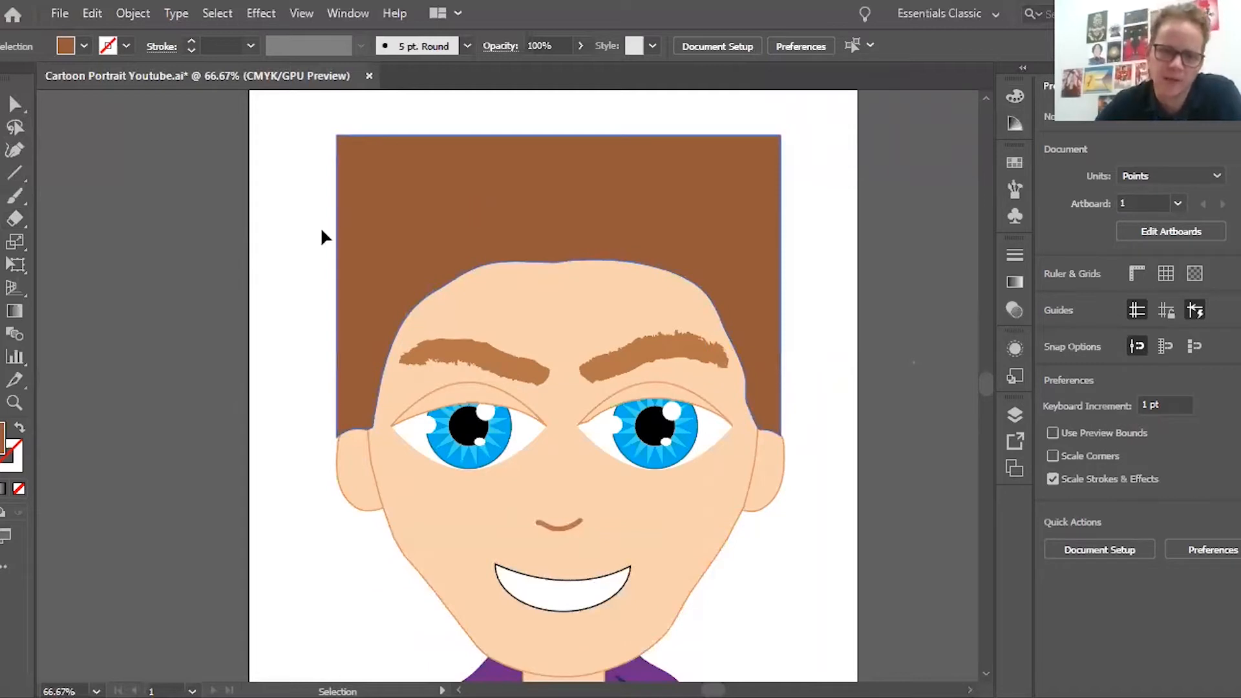
click(338, 232)
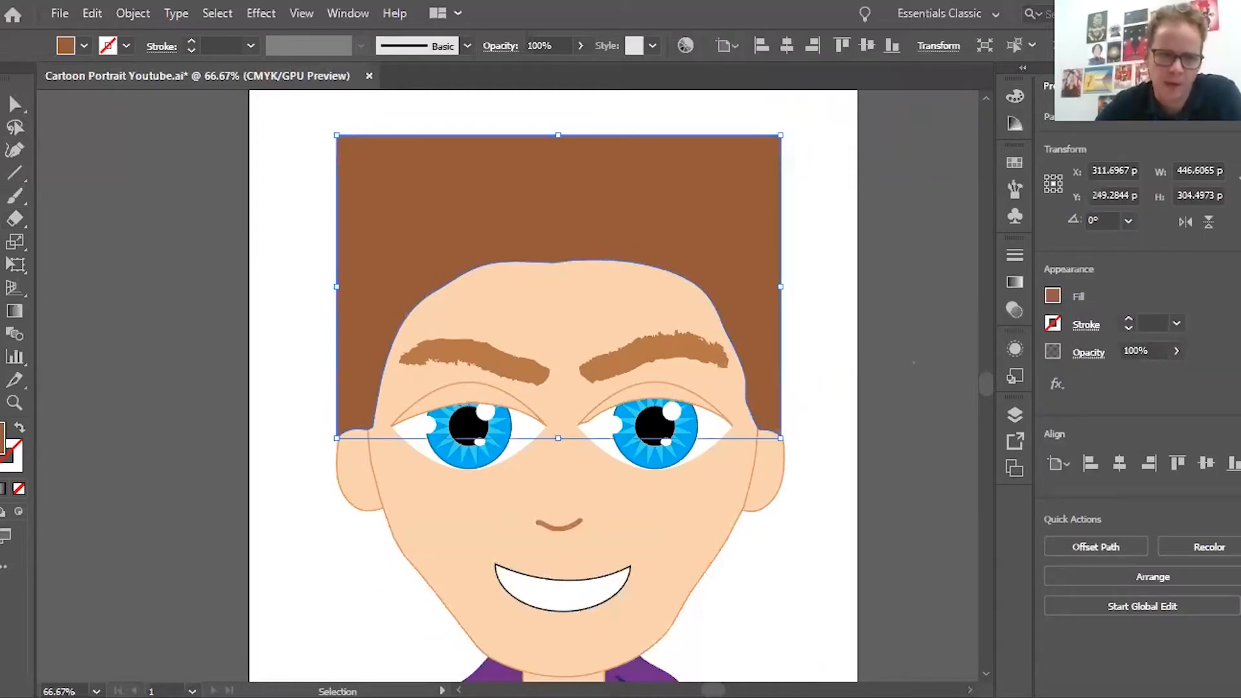
key(shift+e)
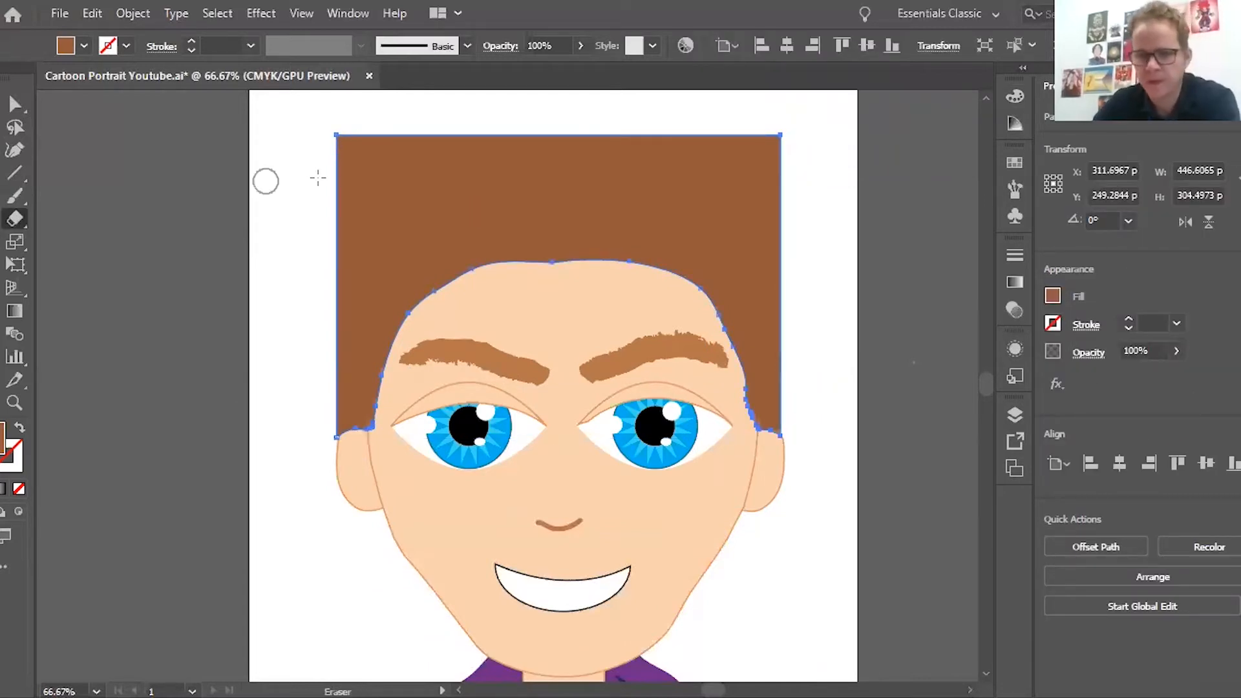
key(])
key(])
key(])
key(])
key(])
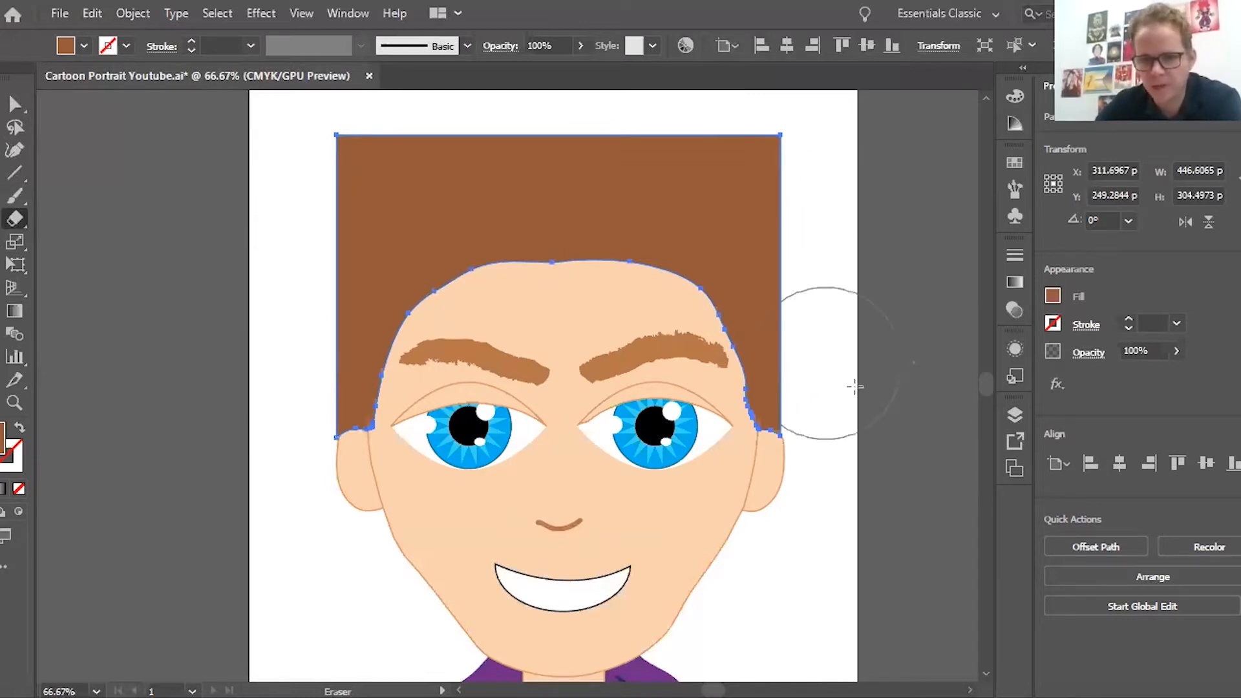
drag(851, 342, 835, 263)
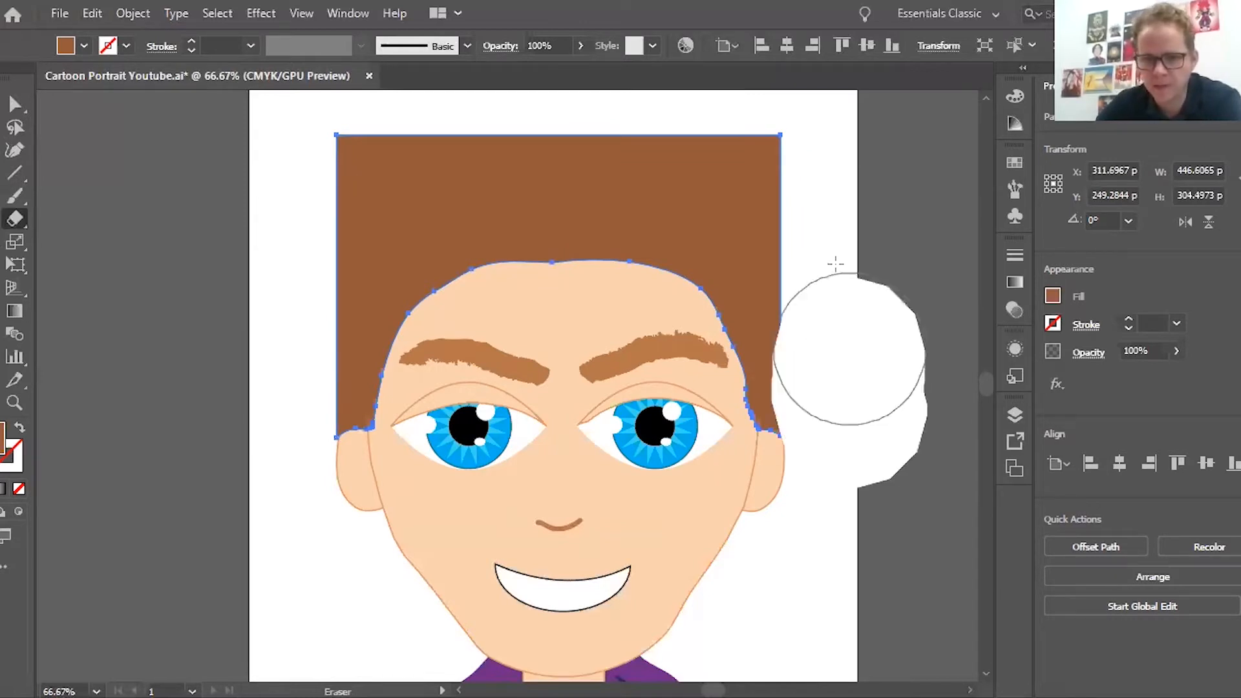
mouse_move(848, 348)
mouse_down()
mouse_move(808, 163)
mouse_move(541, 79)
mouse_move(291, 192)
mouse_move(270, 381)
mouse_up()
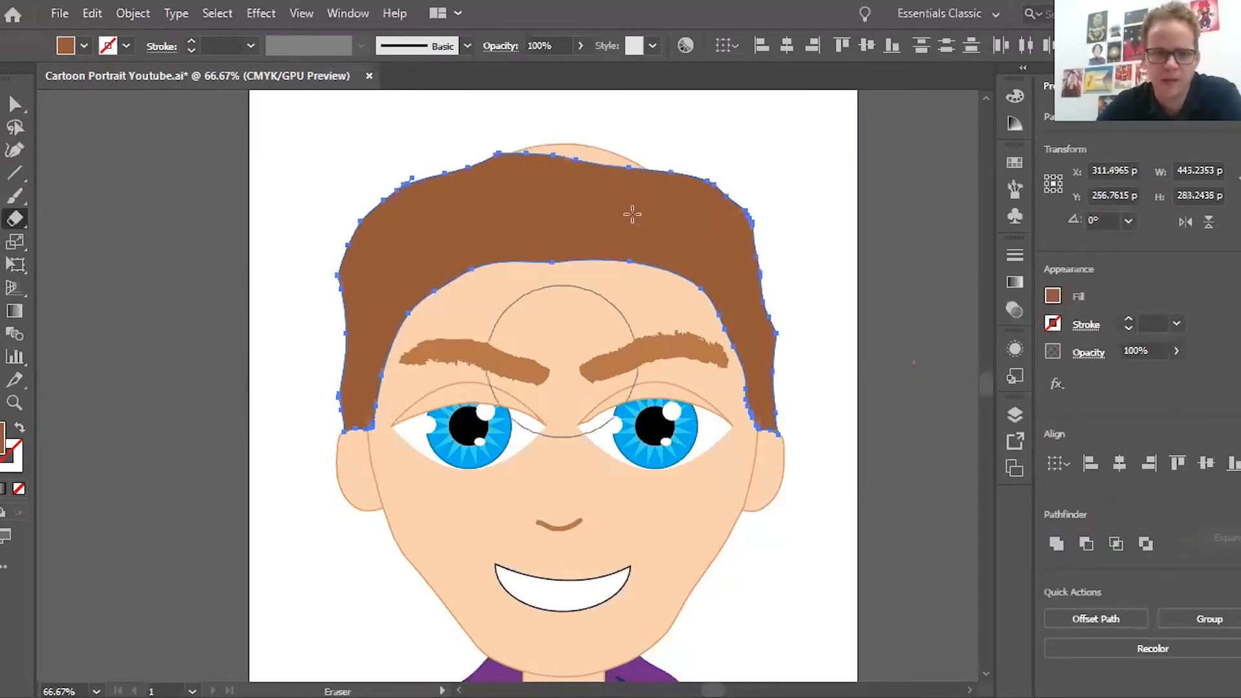
Step: Stretch the hair upward to about 315 pt high so it covers the top of the head
key(v)
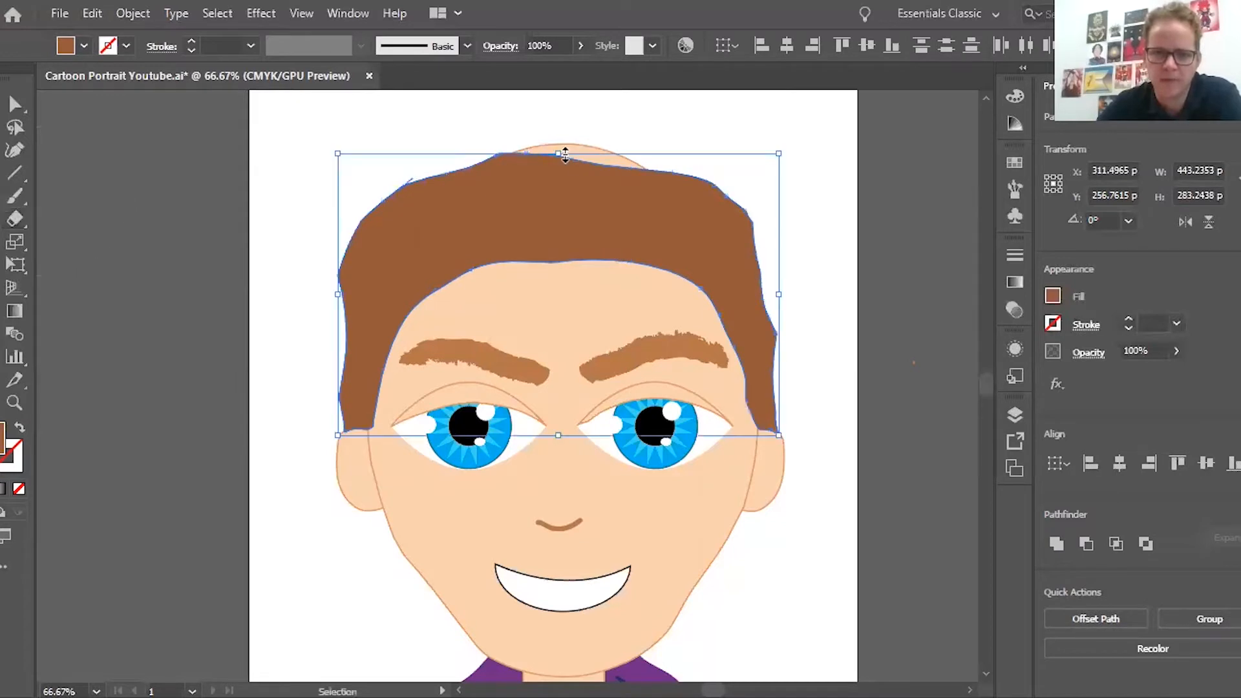
drag(560, 155, 565, 121)
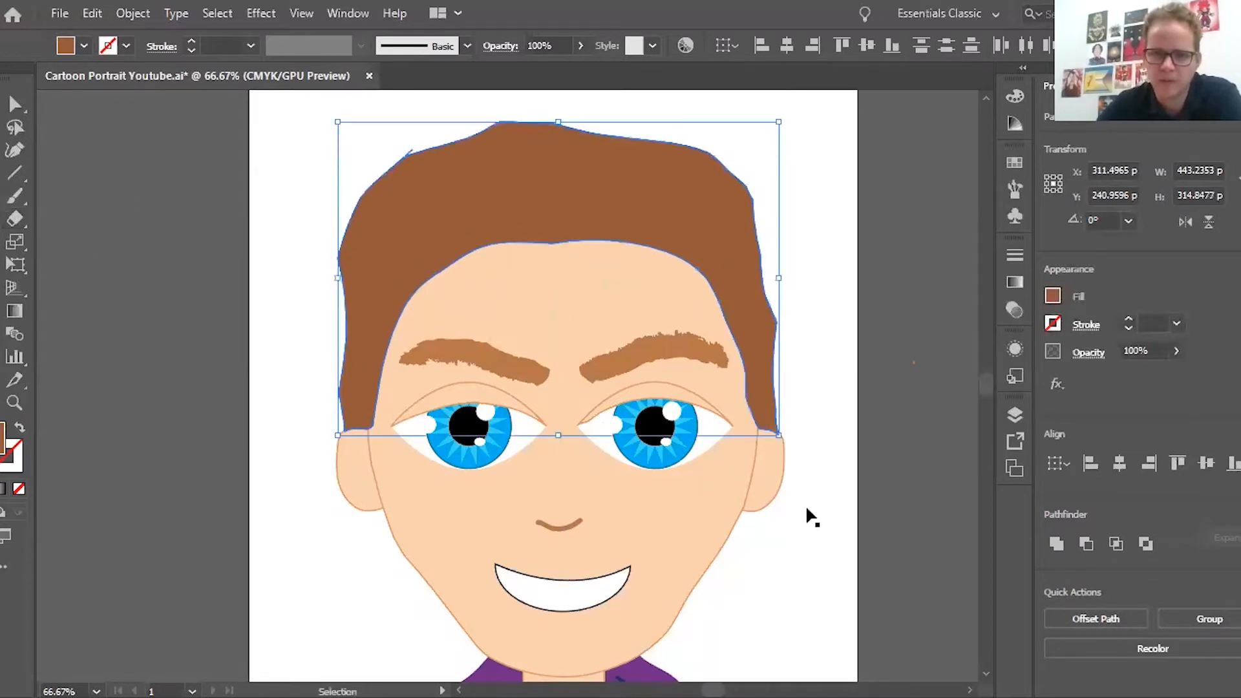
click(332, 397)
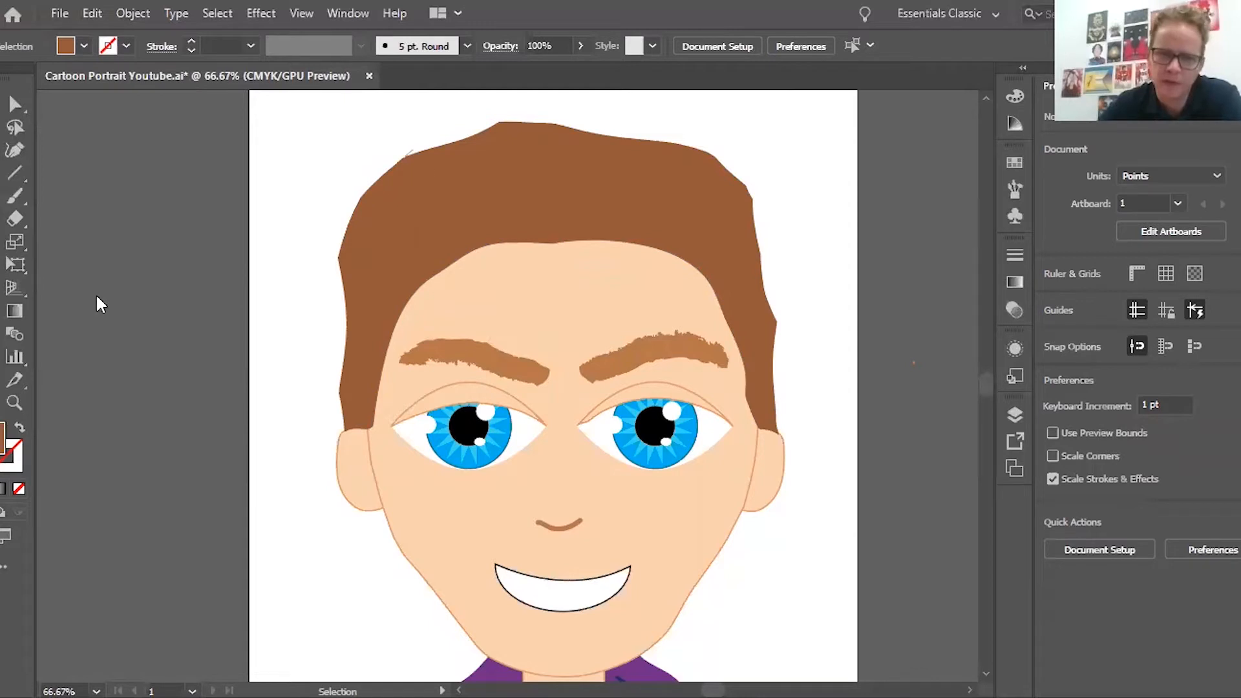
Step: Warp the hair's outer edges, forehead hairline and sideburns into a wavy contour with a small dip at the middle of the forehead
mouse_move(425, 170)
mouse_down()
mouse_move(421, 155)
mouse_move(405, 179)
mouse_up()
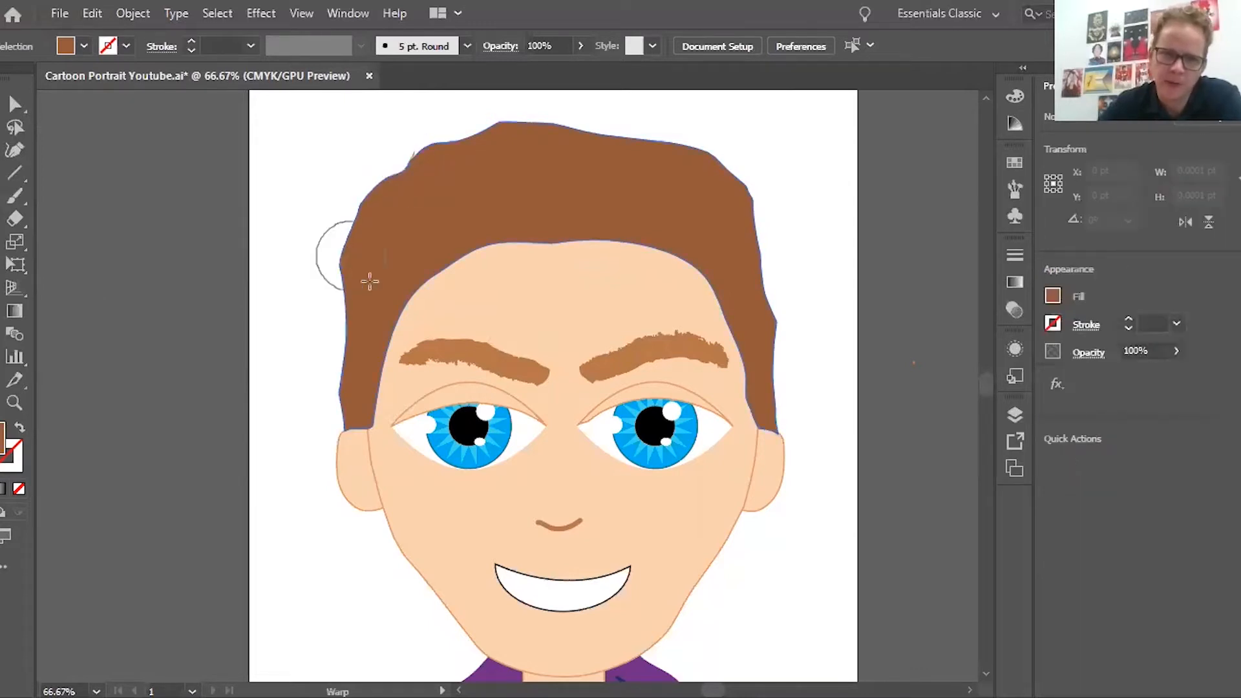
drag(348, 294, 351, 329)
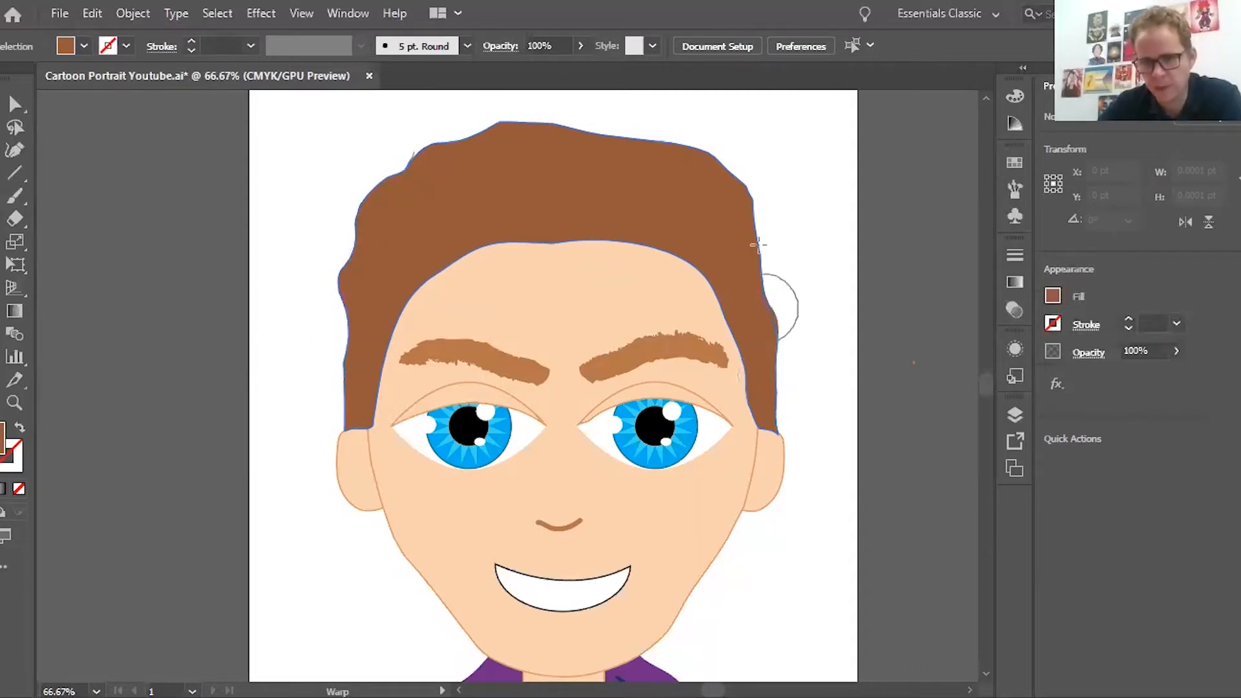
drag(730, 183, 669, 177)
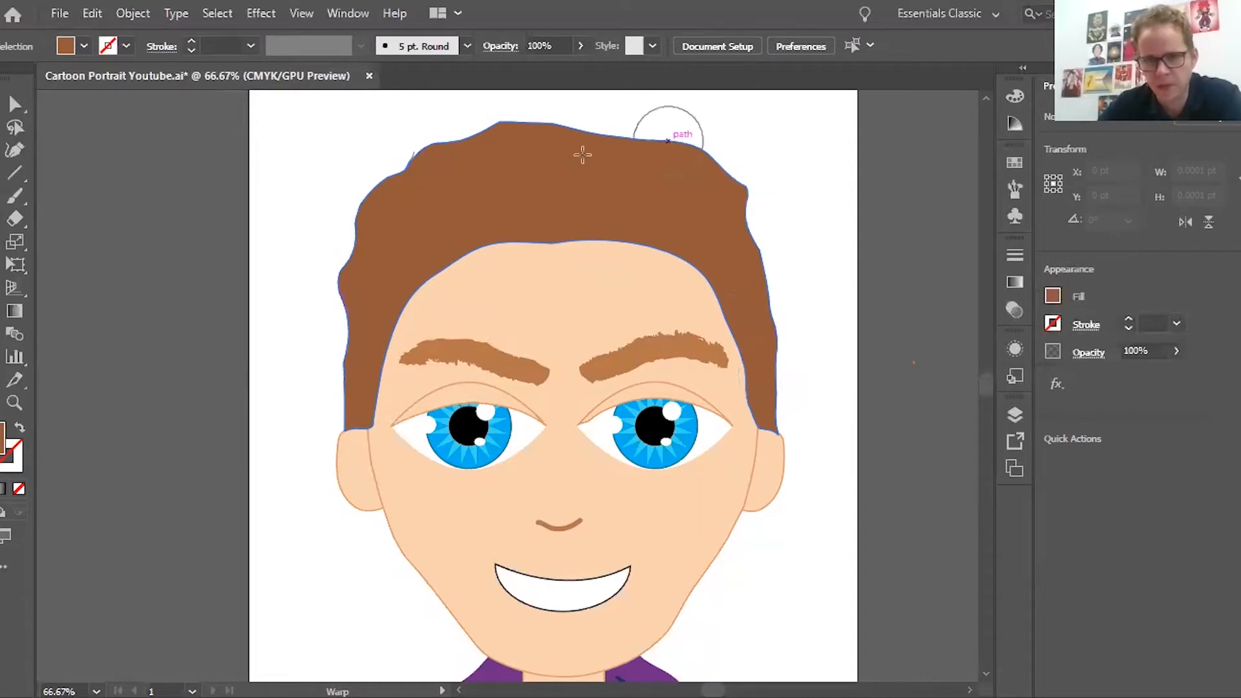
mouse_move(453, 259)
mouse_down()
mouse_move(586, 230)
mouse_move(563, 225)
mouse_move(564, 255)
mouse_up()
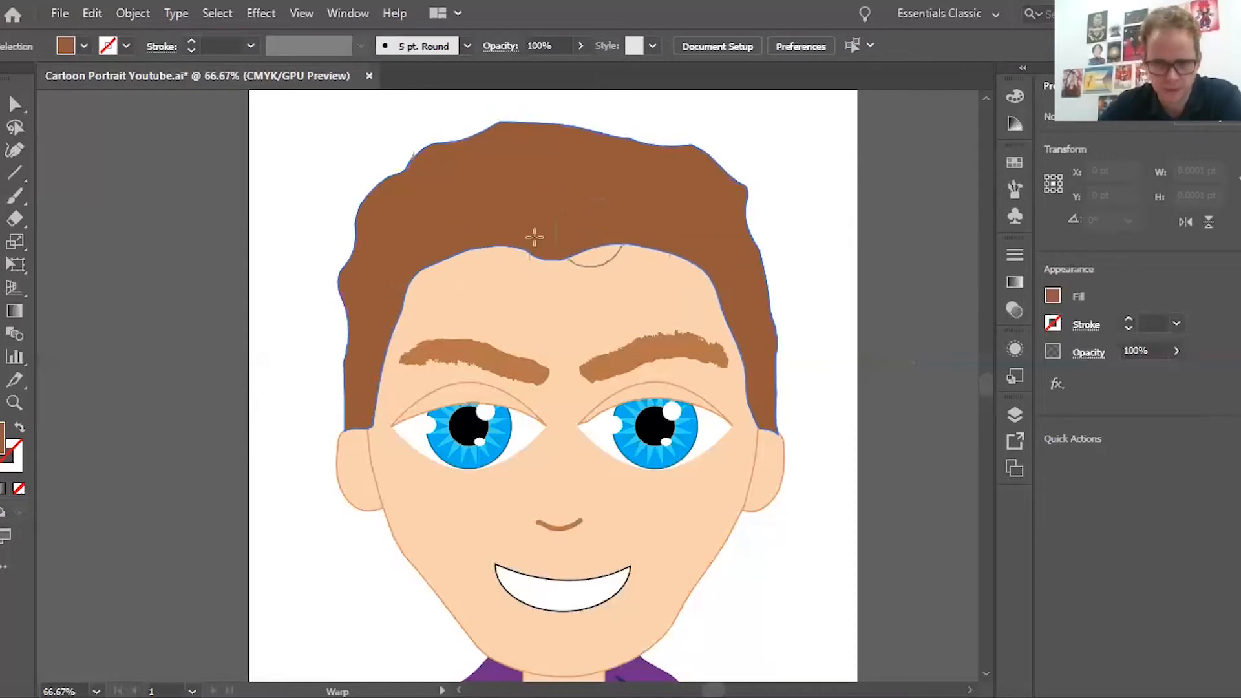
mouse_move(570, 251)
mouse_down()
mouse_move(513, 250)
mouse_move(538, 264)
mouse_move(467, 255)
mouse_move(584, 272)
mouse_move(523, 266)
mouse_up()
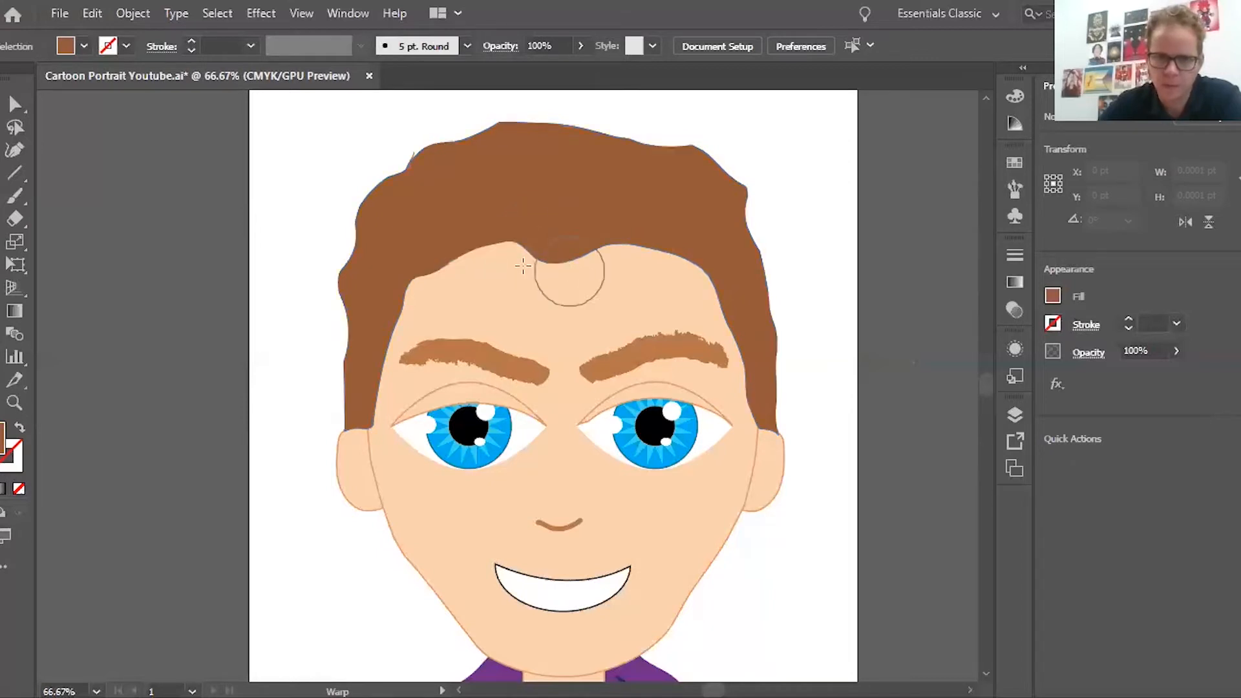
drag(622, 254, 711, 263)
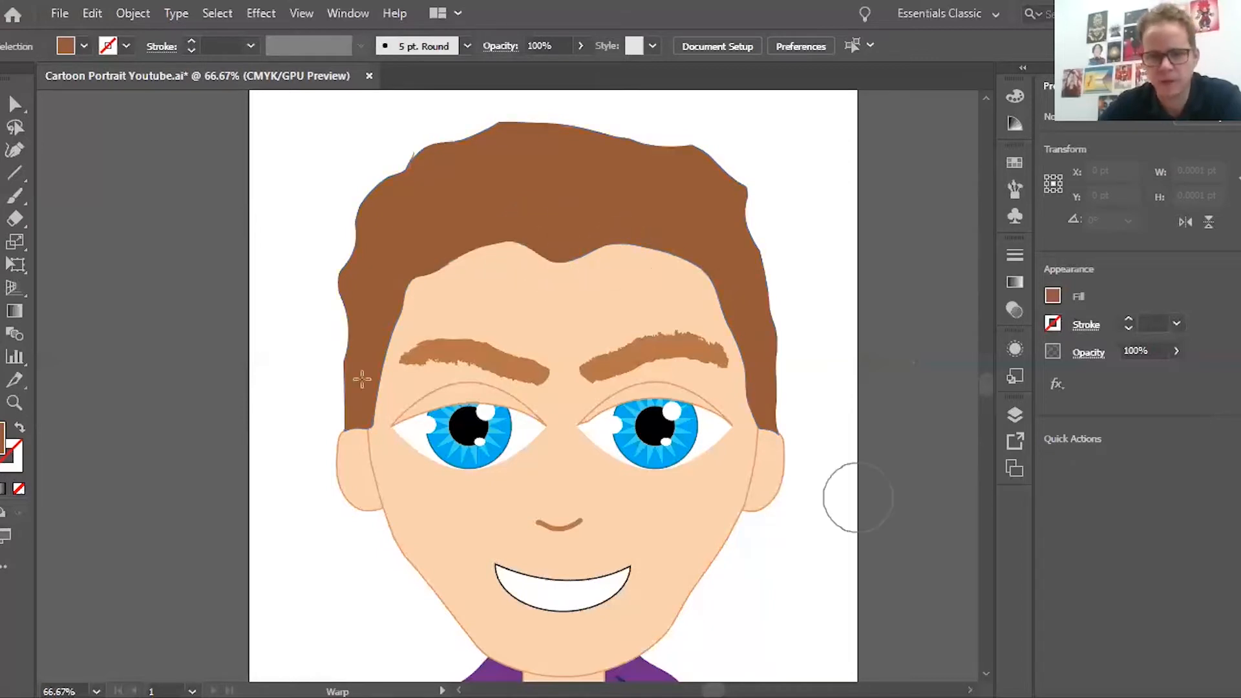
drag(327, 402, 347, 415)
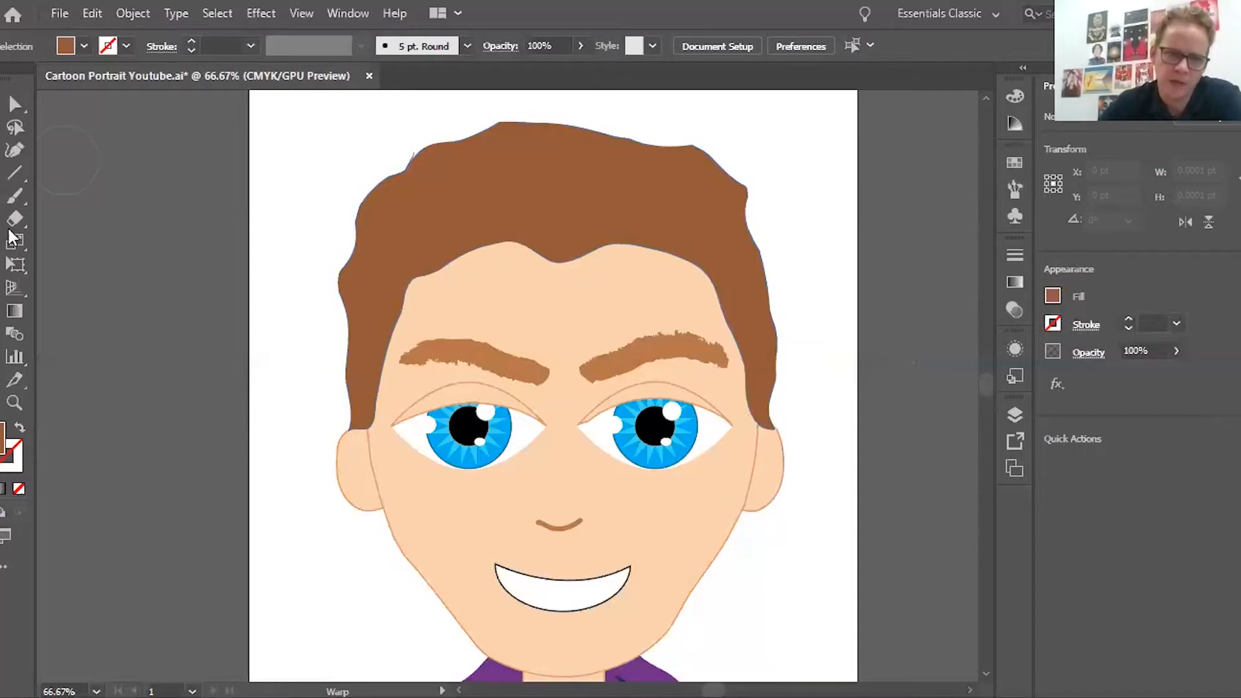
Step: Erase the stray tip on the upper left edge of the hair with a smaller eraser
key(bracketleft)
key(bracketleft)
key(bracketleft)
key(bracketleft)
key(bracketleft)
key(bracketleft)
key(bracketleft)
key(bracketleft)
key(bracketleft)
key(bracketleft)
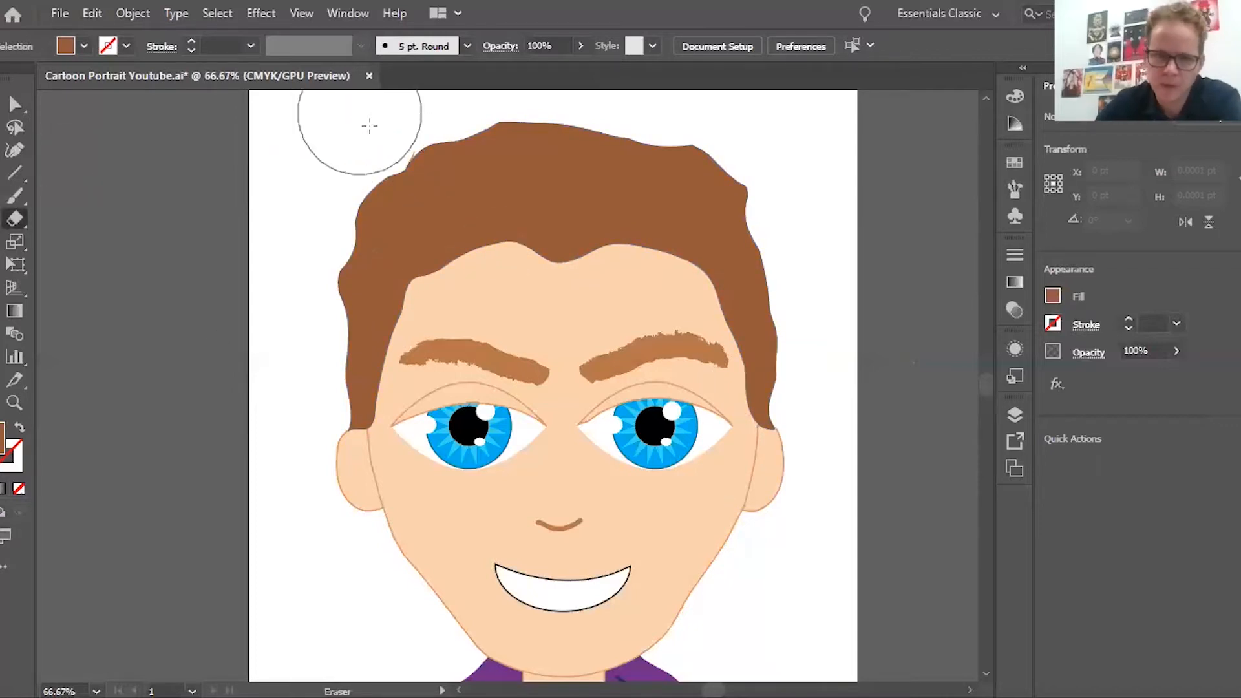
key(bracketleft)
key(bracketleft)
key(bracketleft)
key(bracketleft)
drag(413, 130, 393, 136)
drag(556, 105, 610, 123)
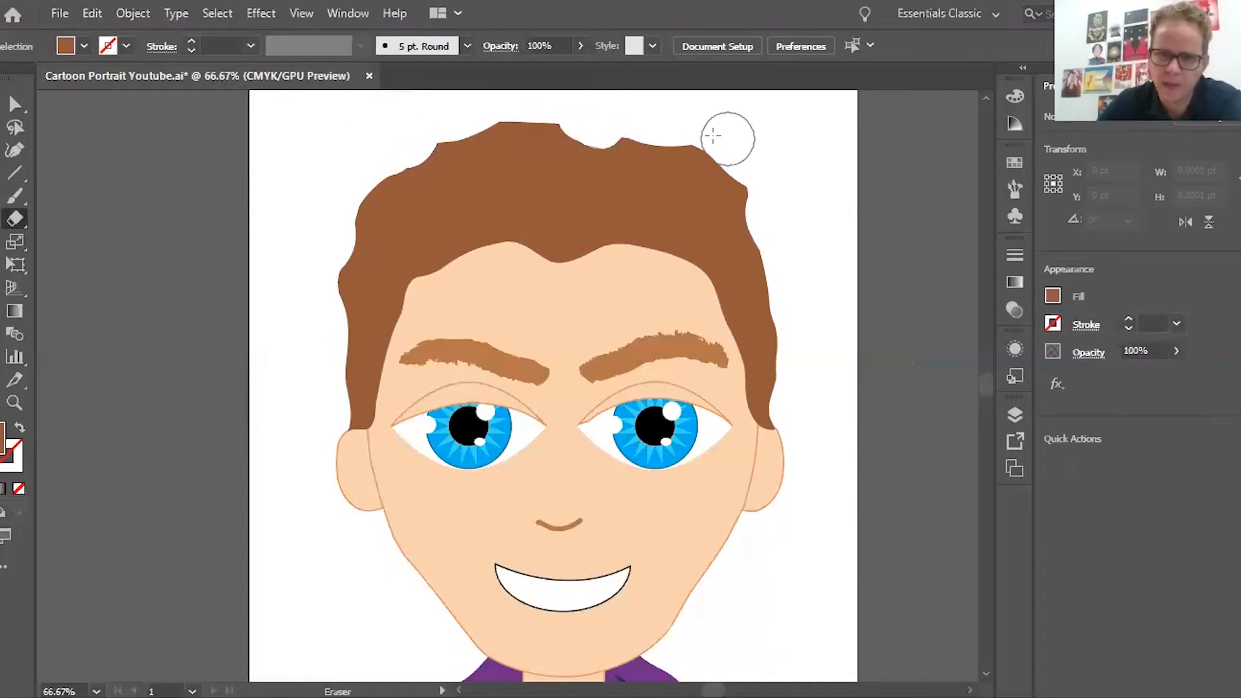
key(ctrl+z)
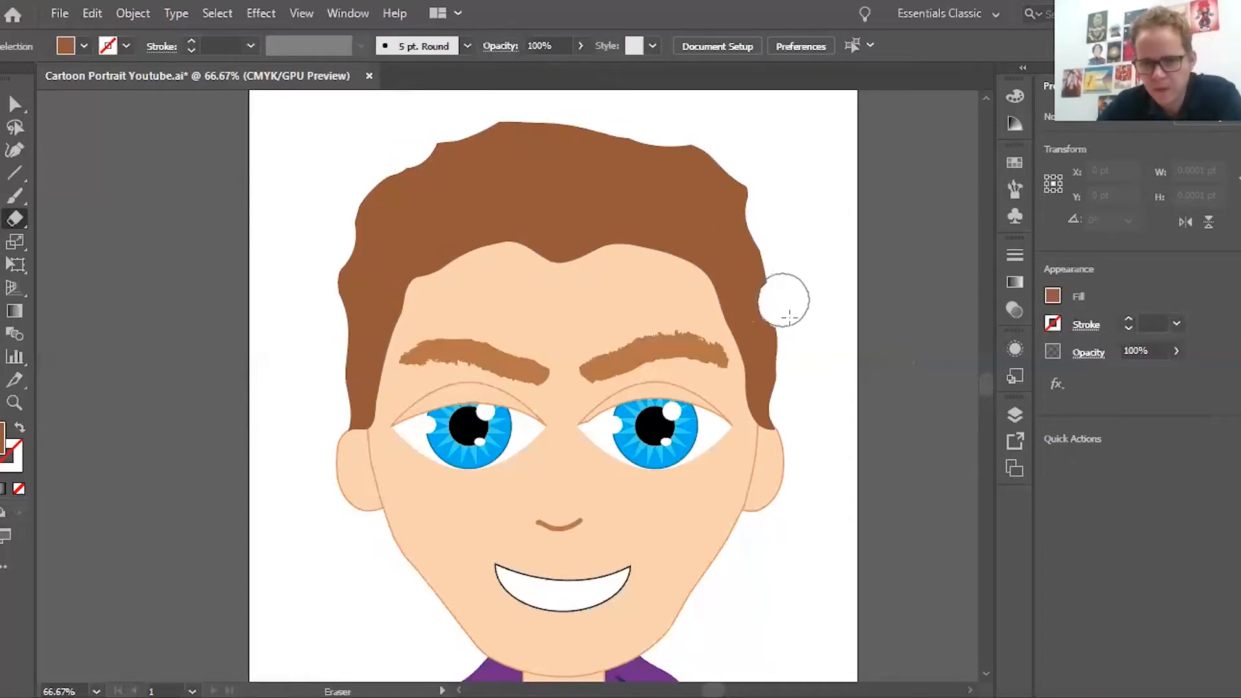
key(ctrl+z)
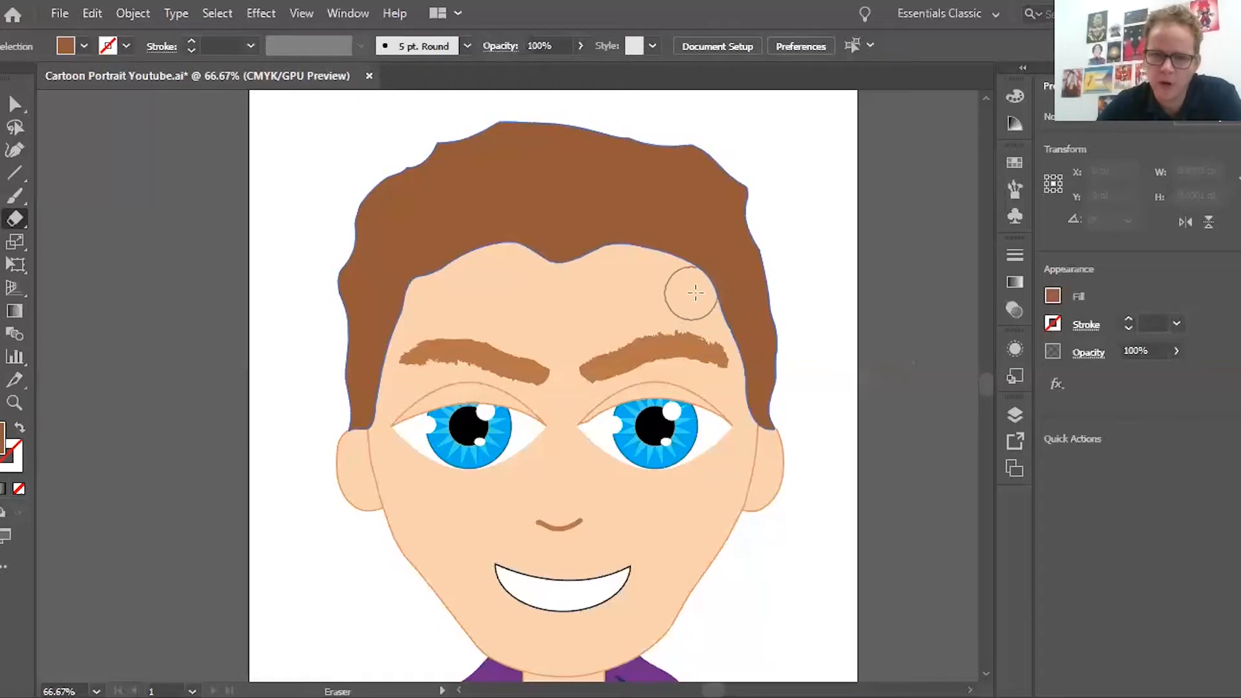
Step: Smooth the hairline at the temple above the right eyebrow with the eraser
drag(684, 285, 715, 332)
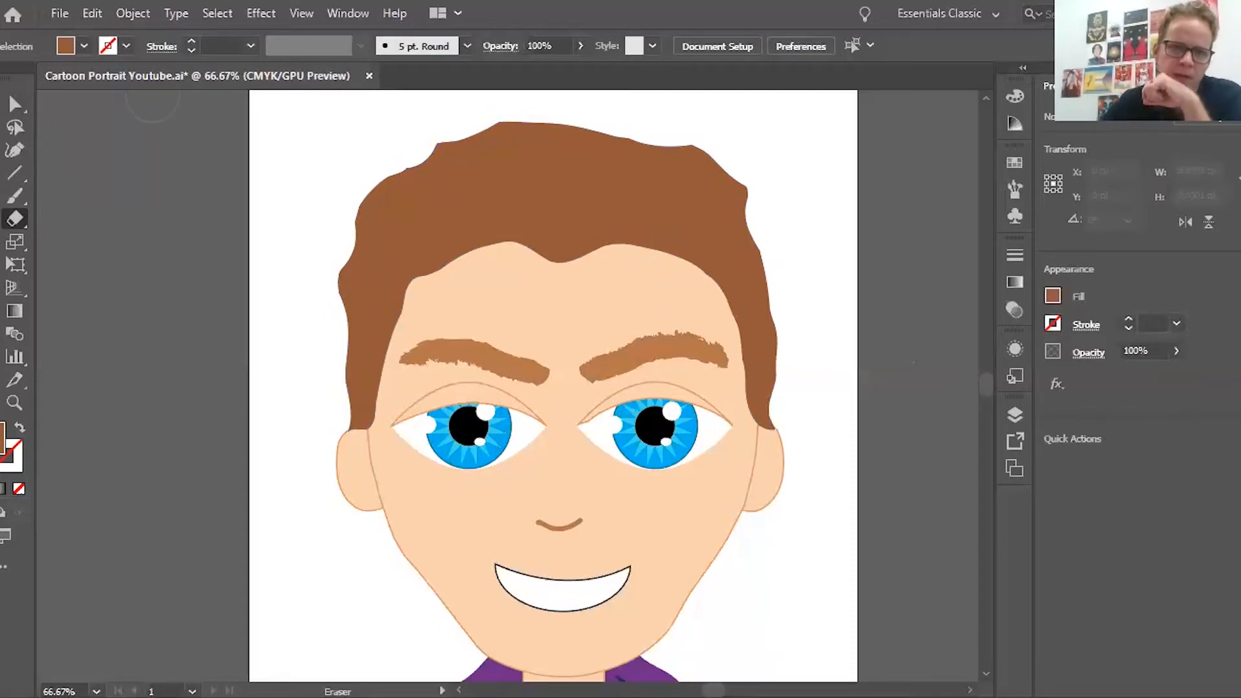
key(v)
Step: Paint curly strands across the whole hair using the 5 pt. Round brush with a darker brown 1 pt stroke
click(17, 193)
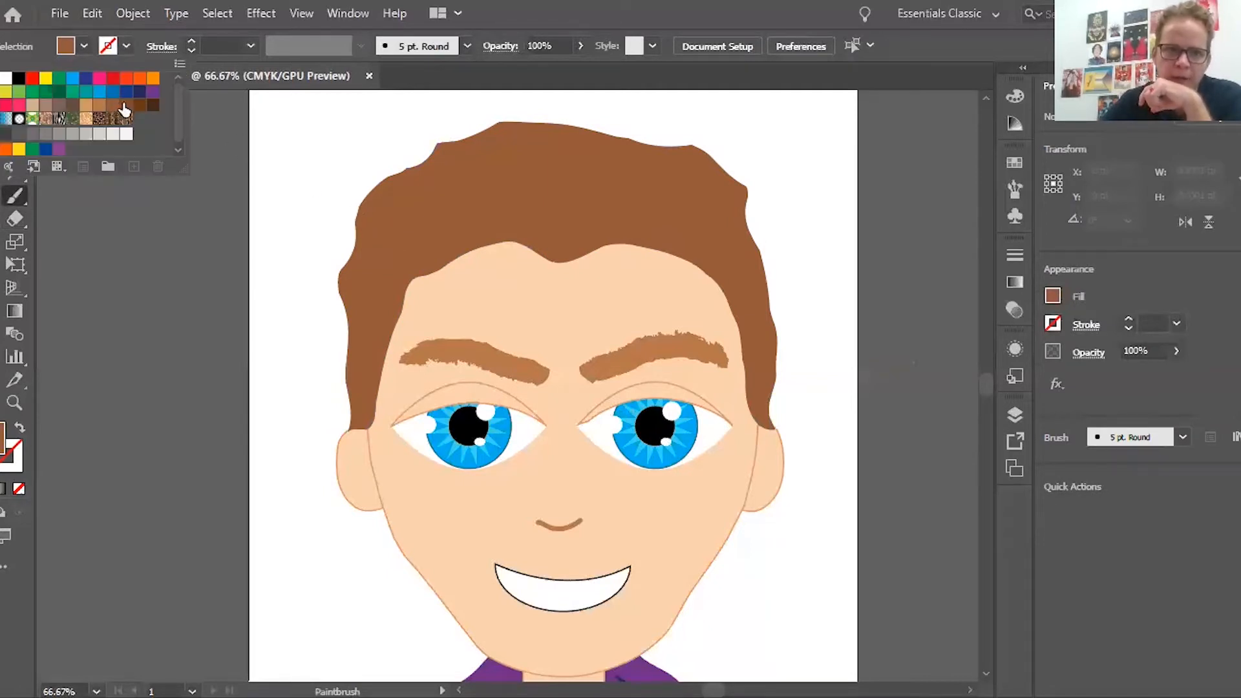
click(123, 106)
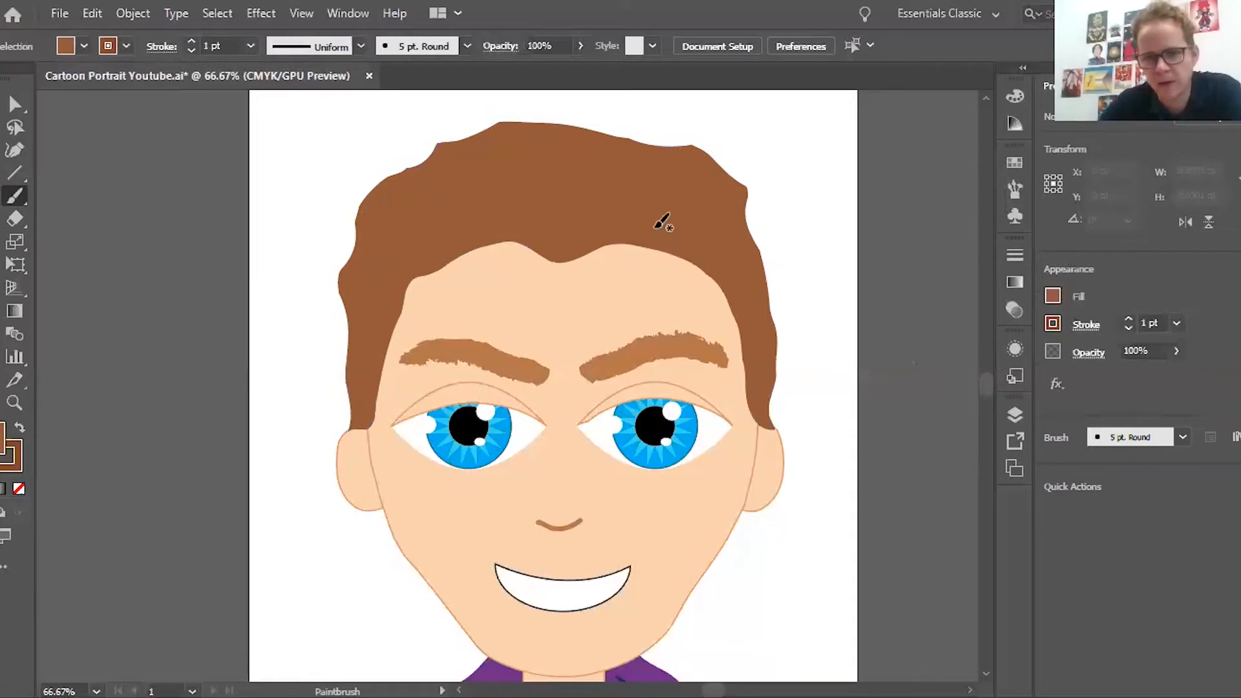
mouse_move(662, 235)
mouse_down()
mouse_move(545, 222)
mouse_move(577, 191)
mouse_move(516, 183)
mouse_move(459, 244)
mouse_move(425, 230)
mouse_move(449, 200)
mouse_move(486, 199)
mouse_up()
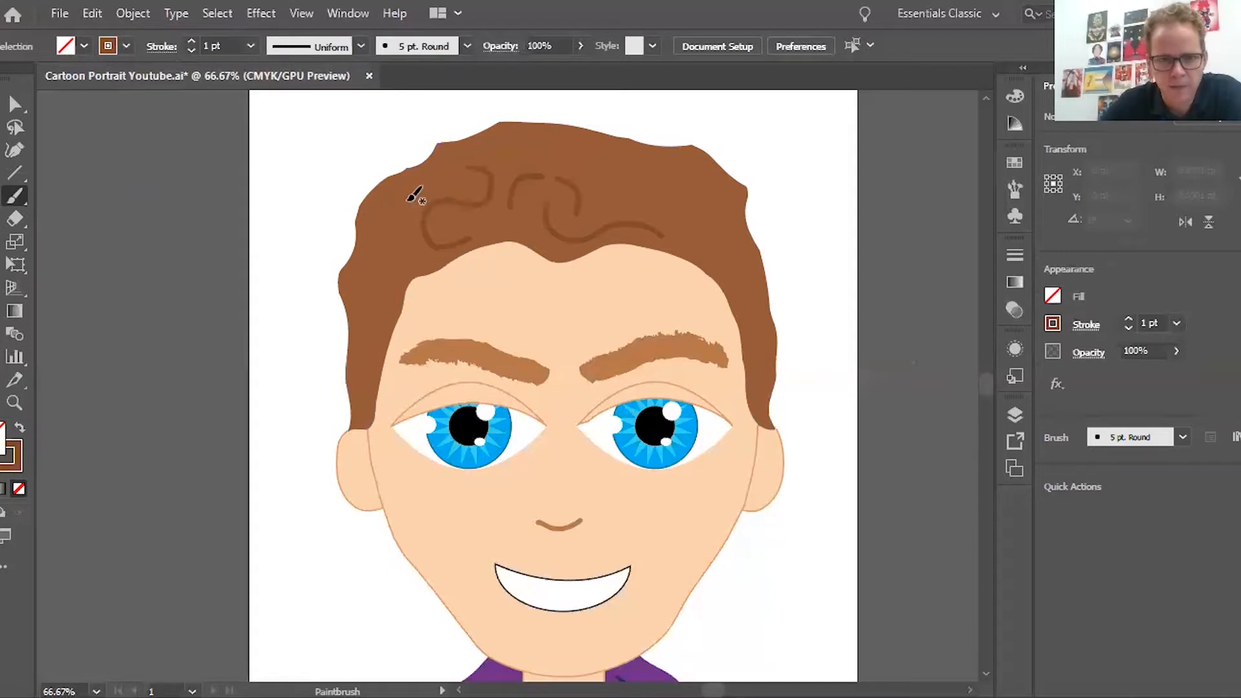
mouse_move(409, 201)
mouse_down()
mouse_move(405, 232)
mouse_move(354, 272)
mouse_move(353, 303)
mouse_up()
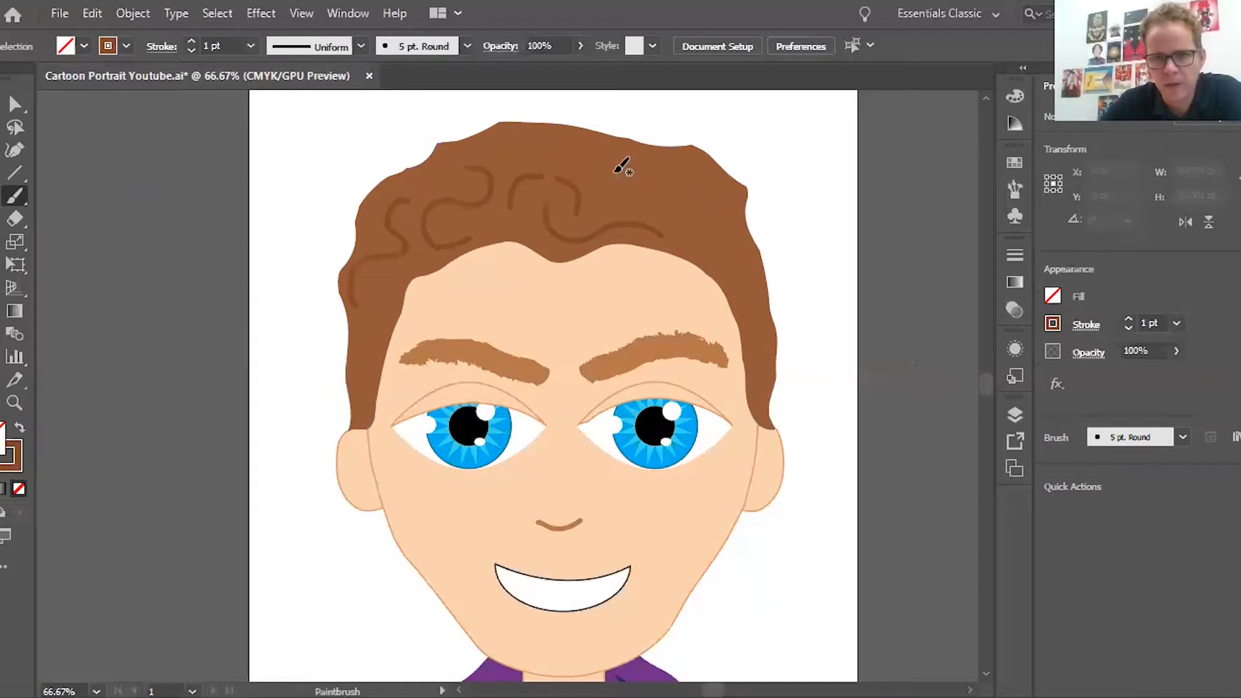
mouse_move(547, 134)
mouse_down()
mouse_move(579, 141)
mouse_move(628, 192)
mouse_up()
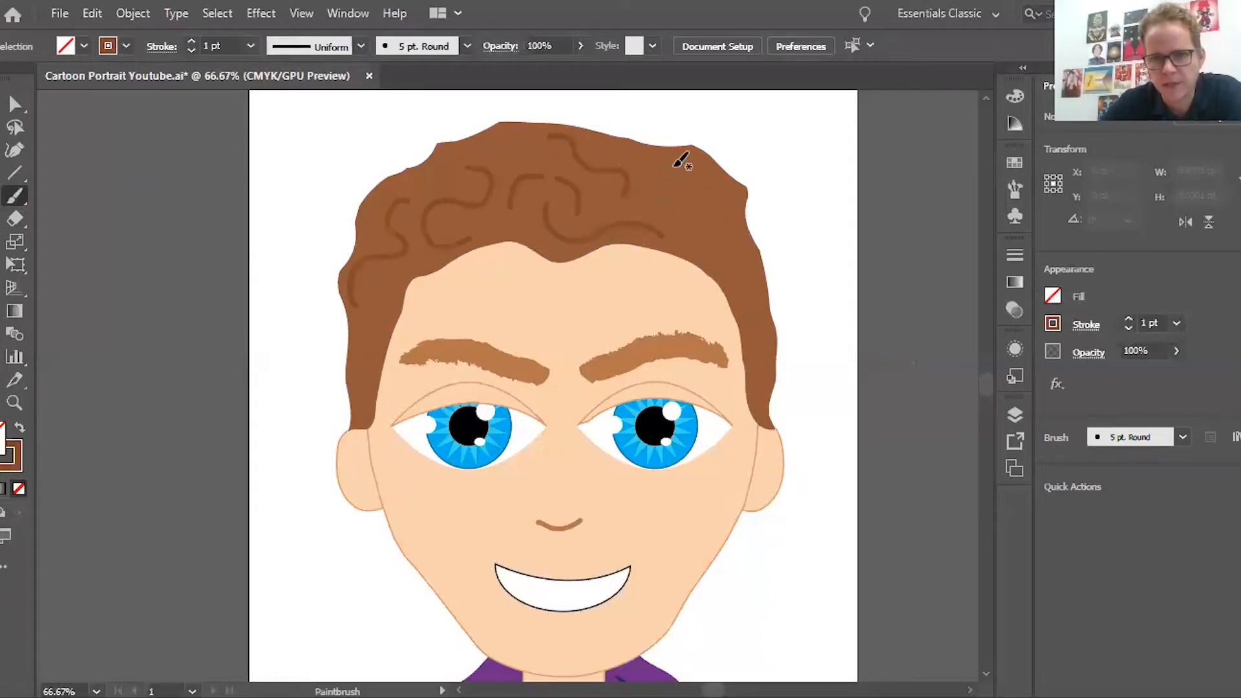
mouse_move(680, 162)
mouse_down()
mouse_move(702, 196)
mouse_move(670, 214)
mouse_move(695, 216)
mouse_move(741, 270)
mouse_move(756, 316)
mouse_up()
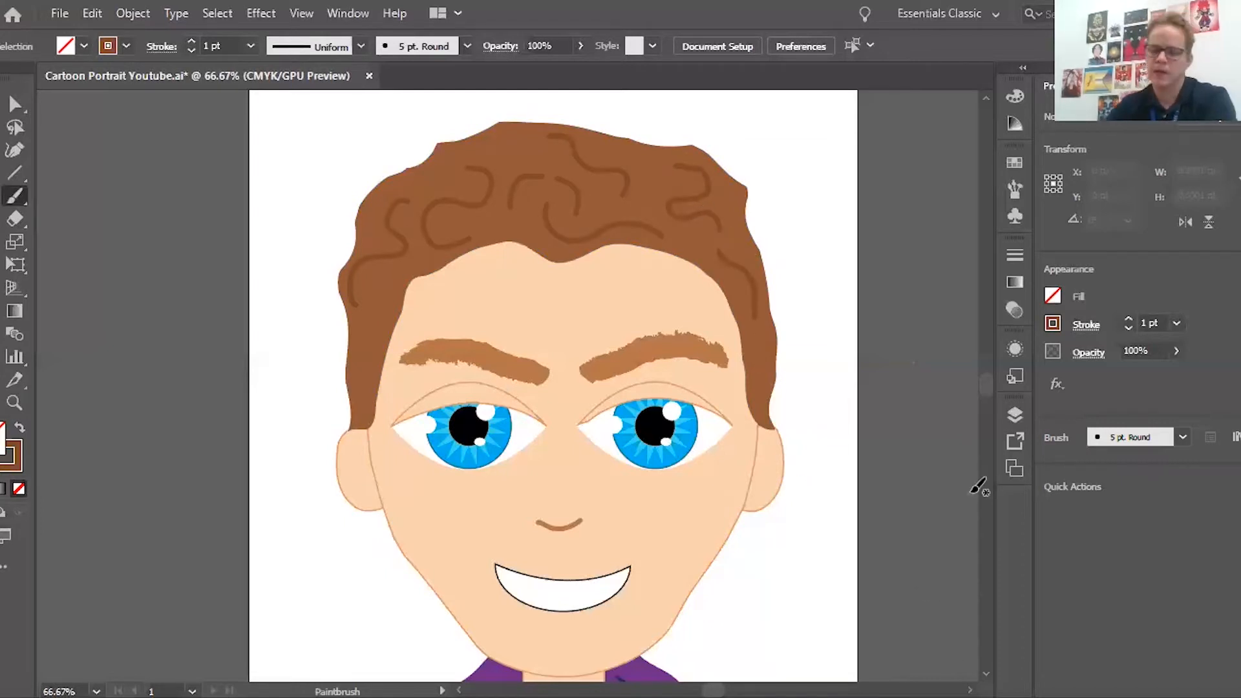
key(ctrl+0)
key(ctrl+equal)
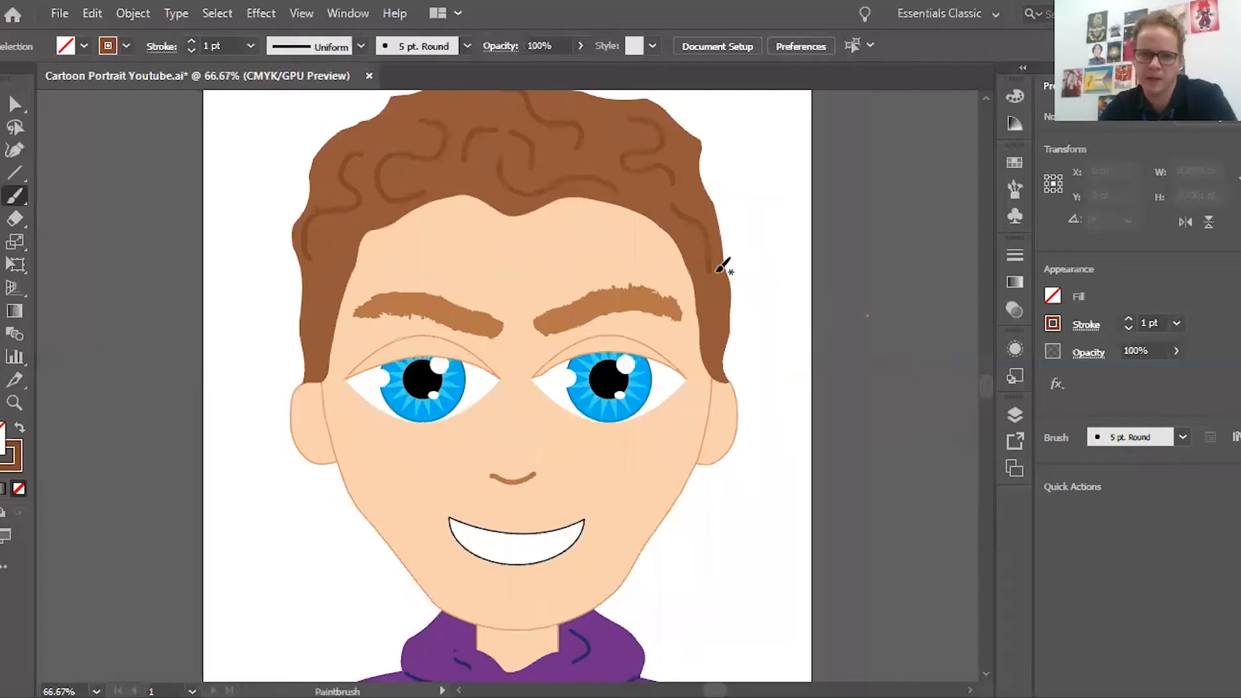
Step: Undo all the dark brown curly strands so the hair is left as a plain brown shape
scroll(724, 264, up, 4)
key(ctrl+z)
key(ctrl+z)
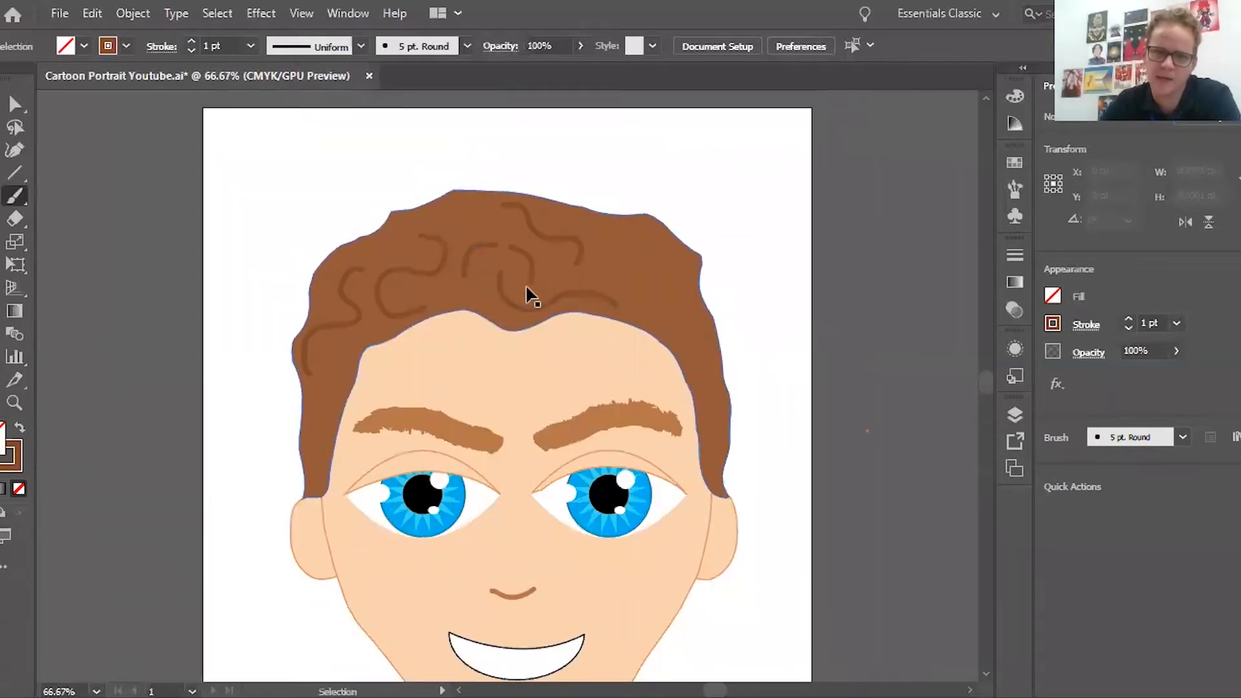
key(ctrl+z)
key(ctrl+z)
key(ctrl+z)
key(ctrl+z)
key(ctrl+z)
key(ctrl+z)
key(ctrl+z)
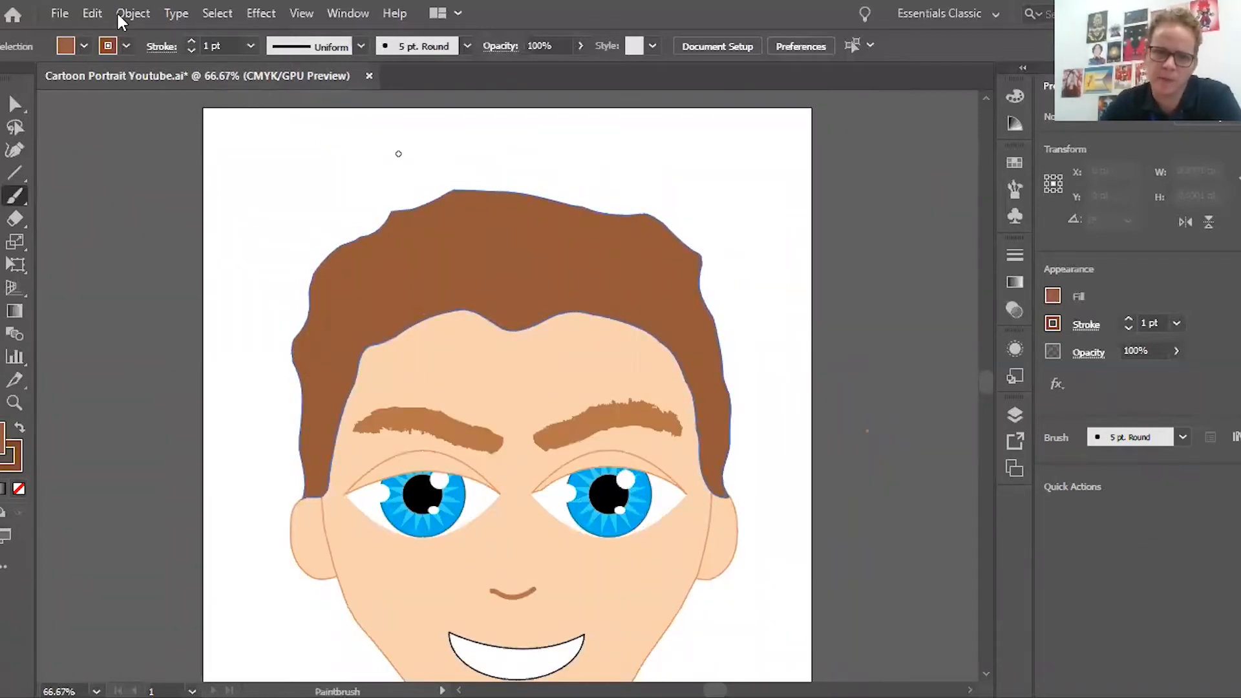
Step: Change the Paintbrush stroke color to a lighter brown, undoing any test strand
click(127, 46)
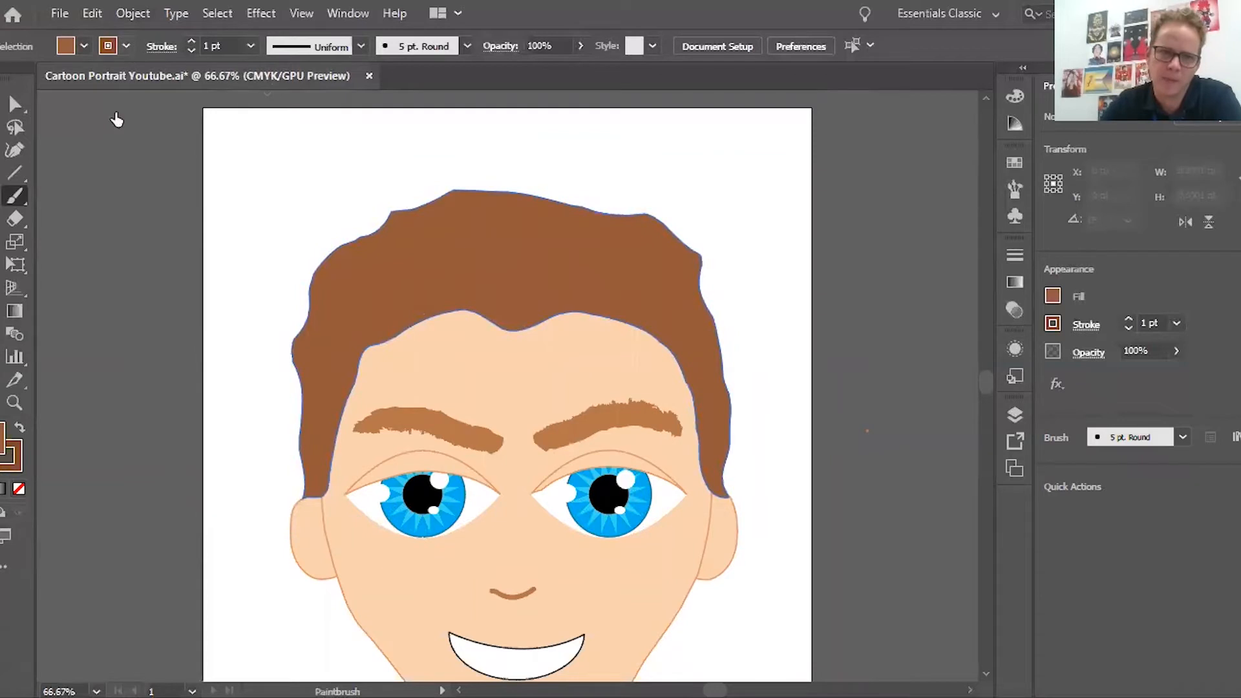
click(325, 132)
mouse_move(652, 304)
mouse_down()
mouse_move(586, 288)
mouse_move(524, 298)
mouse_move(538, 247)
mouse_up()
key(ctrl+z)
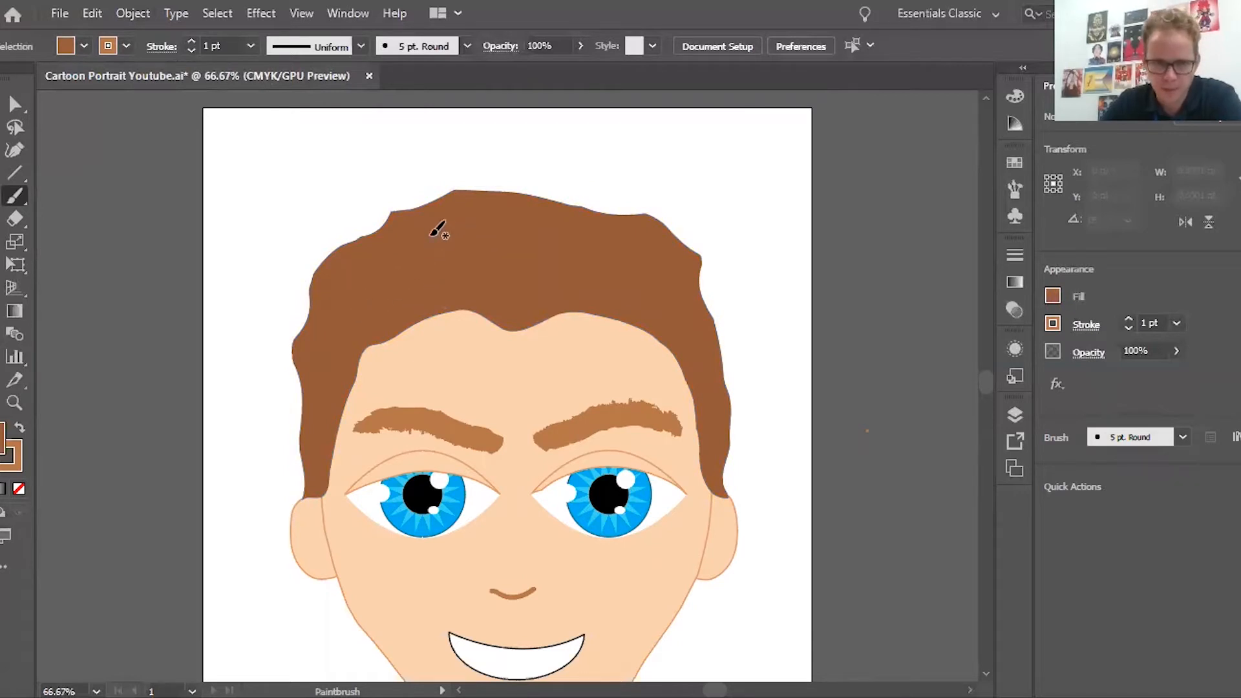
Step: Try painting tight light brown spiral curls on the hair above the left eyebrow, and undo them
mouse_move(433, 241)
mouse_down()
mouse_move(407, 235)
mouse_move(404, 267)
mouse_move(437, 268)
mouse_move(438, 258)
mouse_move(408, 268)
mouse_move(405, 291)
mouse_move(376, 296)
mouse_move(361, 271)
mouse_move(379, 269)
mouse_move(380, 286)
mouse_move(380, 245)
mouse_move(449, 295)
mouse_move(459, 273)
mouse_move(446, 271)
mouse_move(436, 234)
mouse_move(461, 226)
mouse_move(464, 290)
mouse_move(485, 304)
mouse_move(515, 286)
mouse_move(499, 272)
mouse_move(495, 291)
mouse_move(471, 270)
mouse_move(466, 244)
mouse_move(489, 259)
mouse_up()
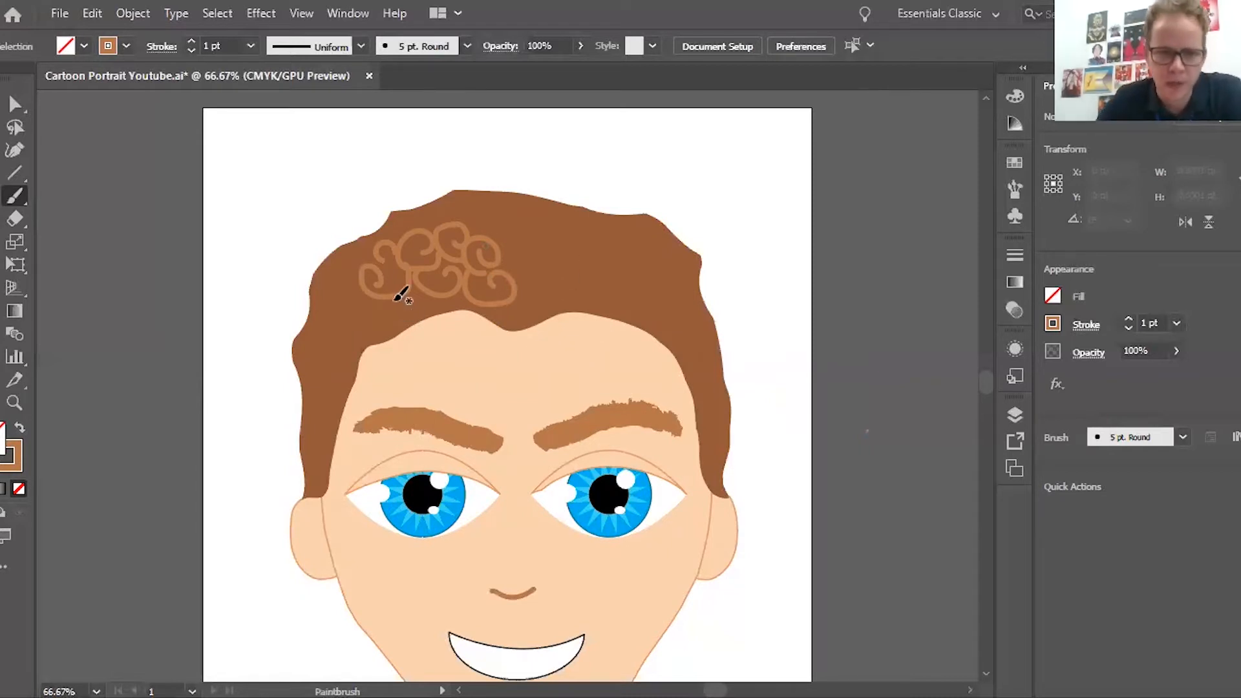
mouse_move(383, 295)
mouse_down()
mouse_move(355, 313)
mouse_move(395, 308)
mouse_move(388, 320)
mouse_move(408, 291)
mouse_move(420, 306)
mouse_up()
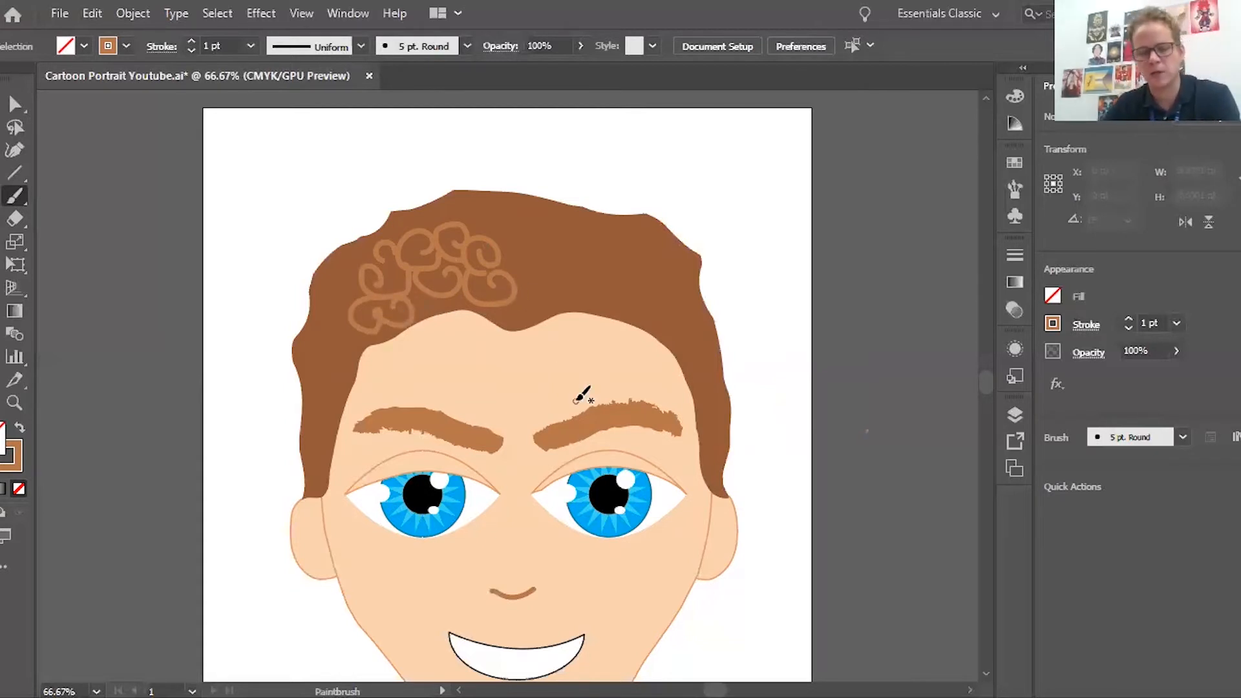
key(ctrl+z)
key(ctrl+z)
key(ctrl+z)
key(ctrl+z)
key(ctrl+z)
key(ctrl+z)
key(ctrl+z)
key(ctrl+z)
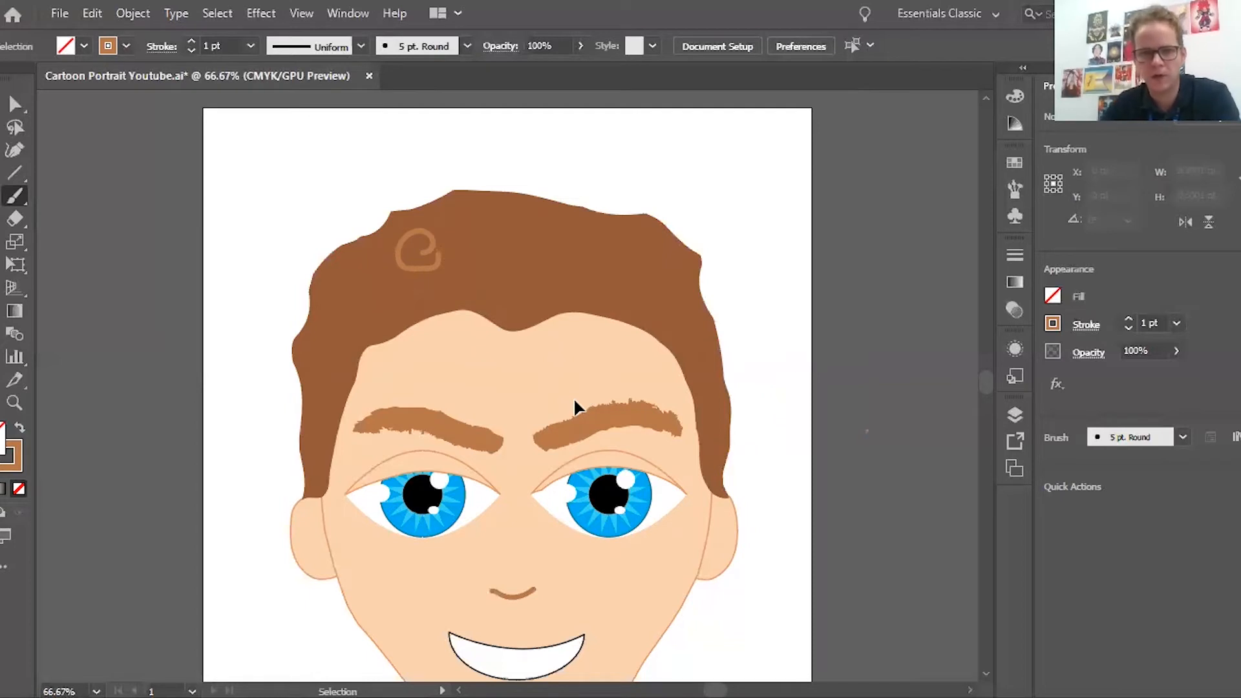
key(ctrl+z)
Step: Paint loose, wavy light brown strands across the whole hair and down toward both sideburns with the 1 pt brush
drag(648, 299, 681, 337)
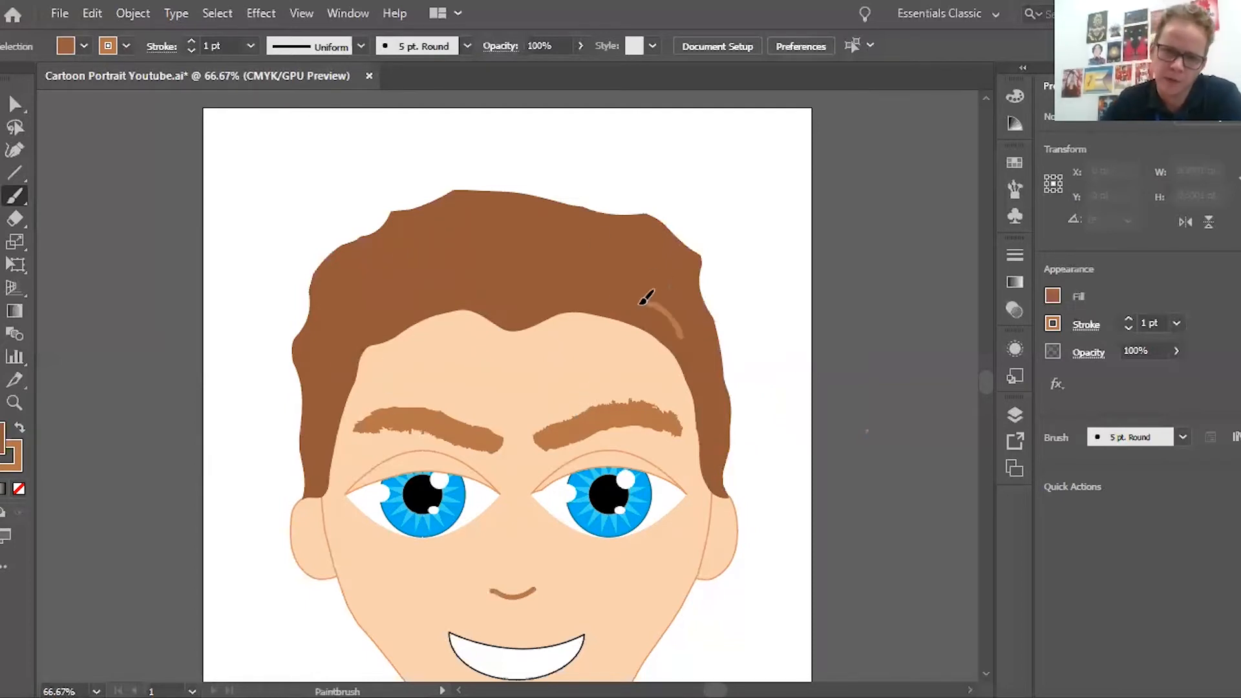
mouse_move(646, 299)
mouse_down()
mouse_move(584, 252)
mouse_move(622, 268)
mouse_move(650, 255)
mouse_move(630, 248)
mouse_up()
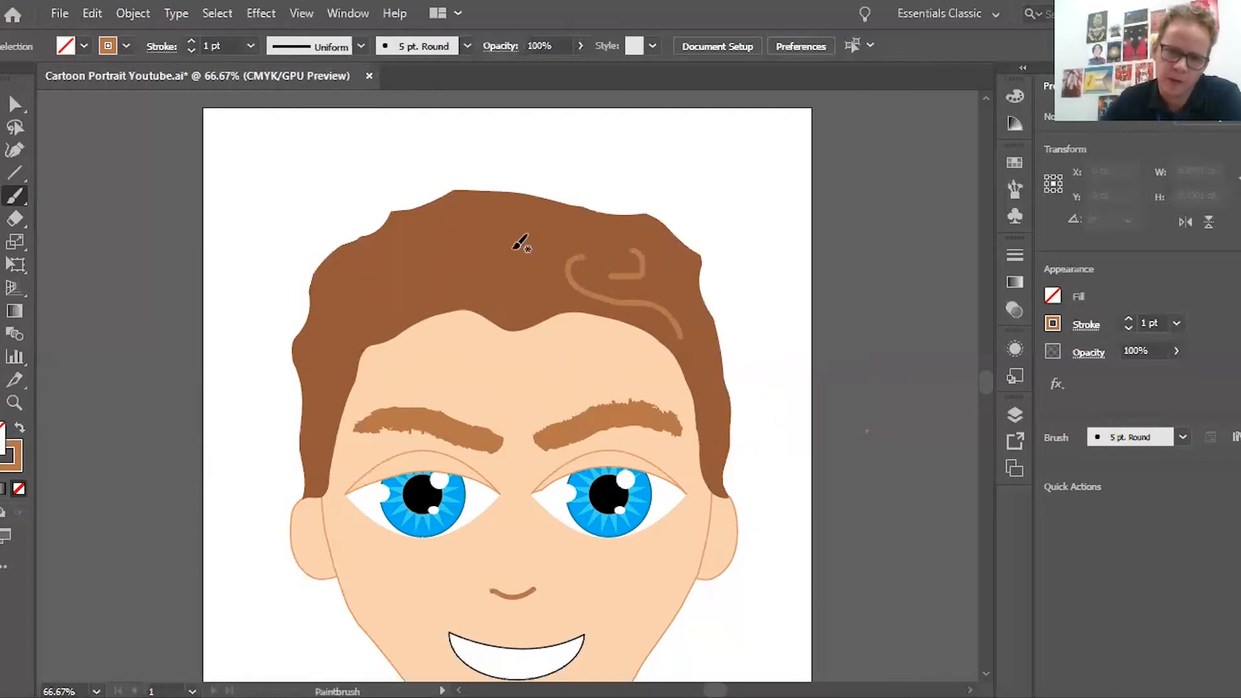
mouse_move(543, 299)
mouse_down()
mouse_move(462, 277)
mouse_move(410, 294)
mouse_move(373, 329)
mouse_move(369, 294)
mouse_move(330, 323)
mouse_move(318, 399)
mouse_up()
mouse_move(359, 301)
mouse_down()
mouse_move(347, 283)
mouse_move(452, 220)
mouse_move(466, 251)
mouse_move(496, 230)
mouse_move(561, 230)
mouse_up()
mouse_move(700, 341)
mouse_down()
mouse_move(714, 349)
mouse_move(713, 382)
mouse_up()
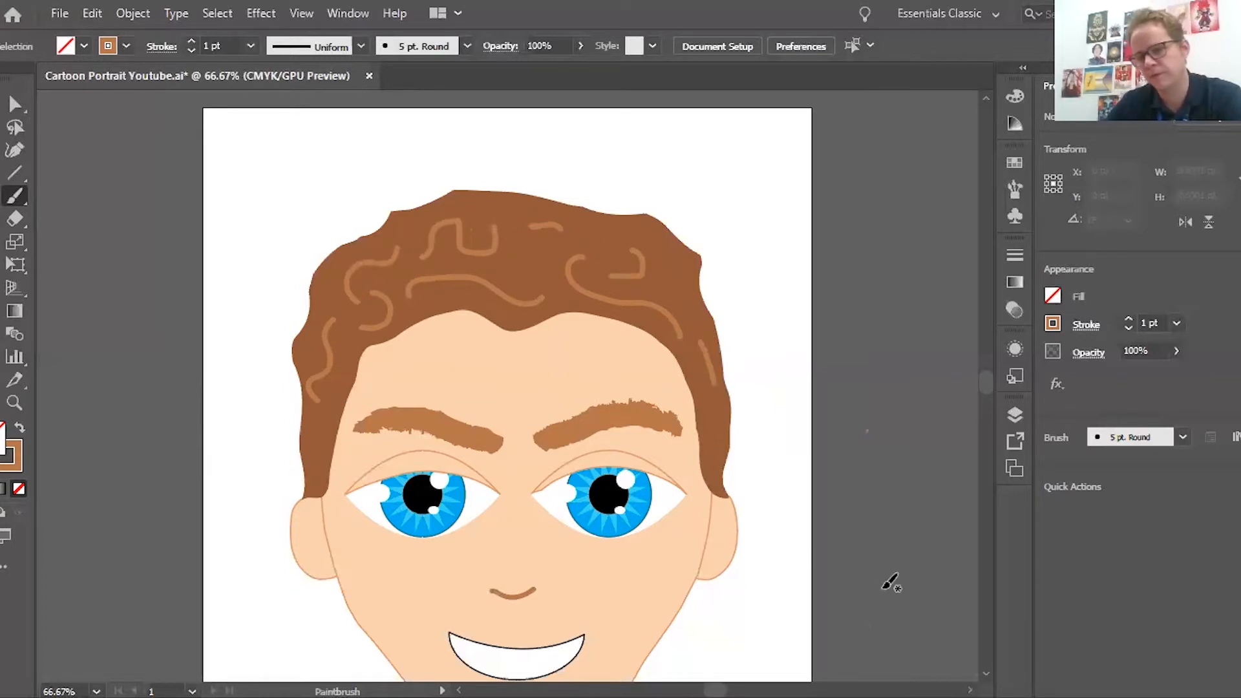
Step: Select the brown hair shape and roughen its top edge into small spikes with the Crystallize tool
click(14, 103)
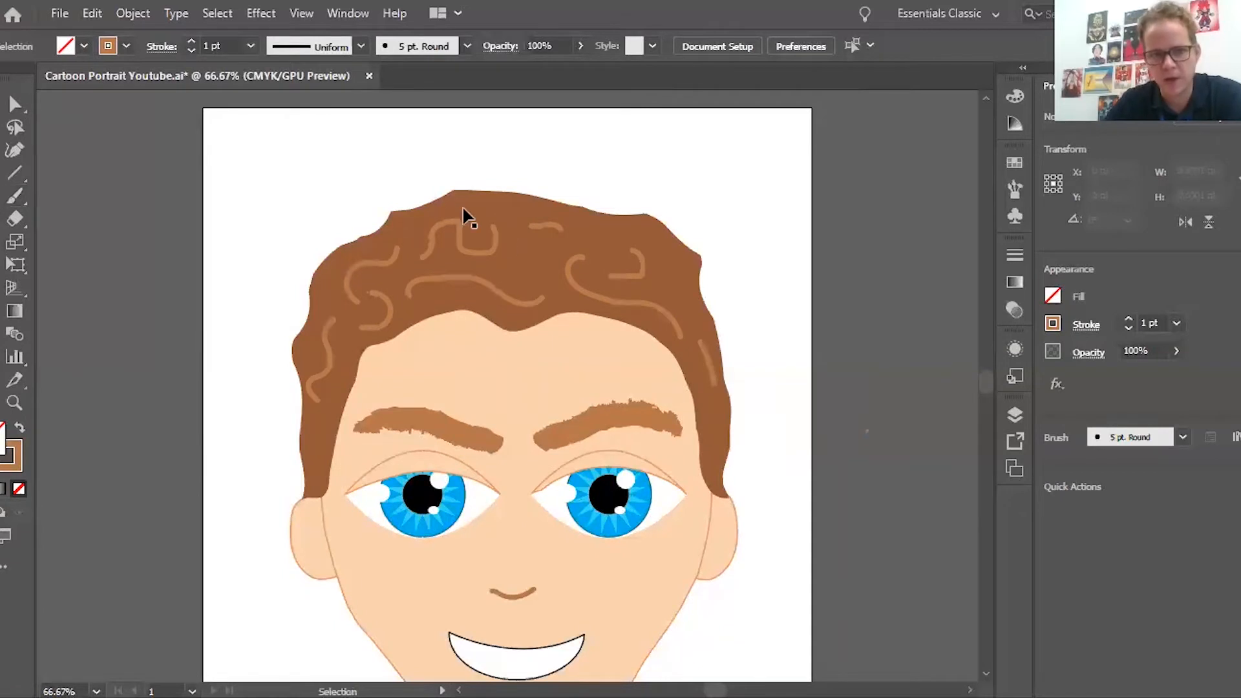
click(548, 256)
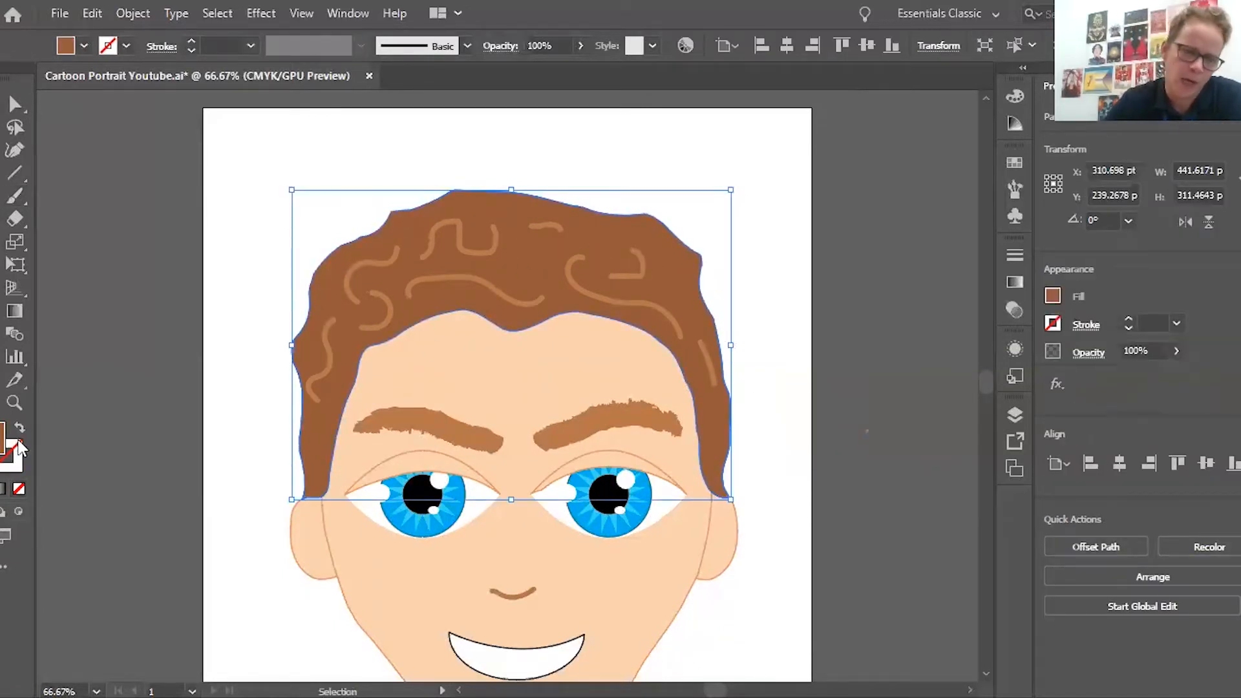
click(2, 268)
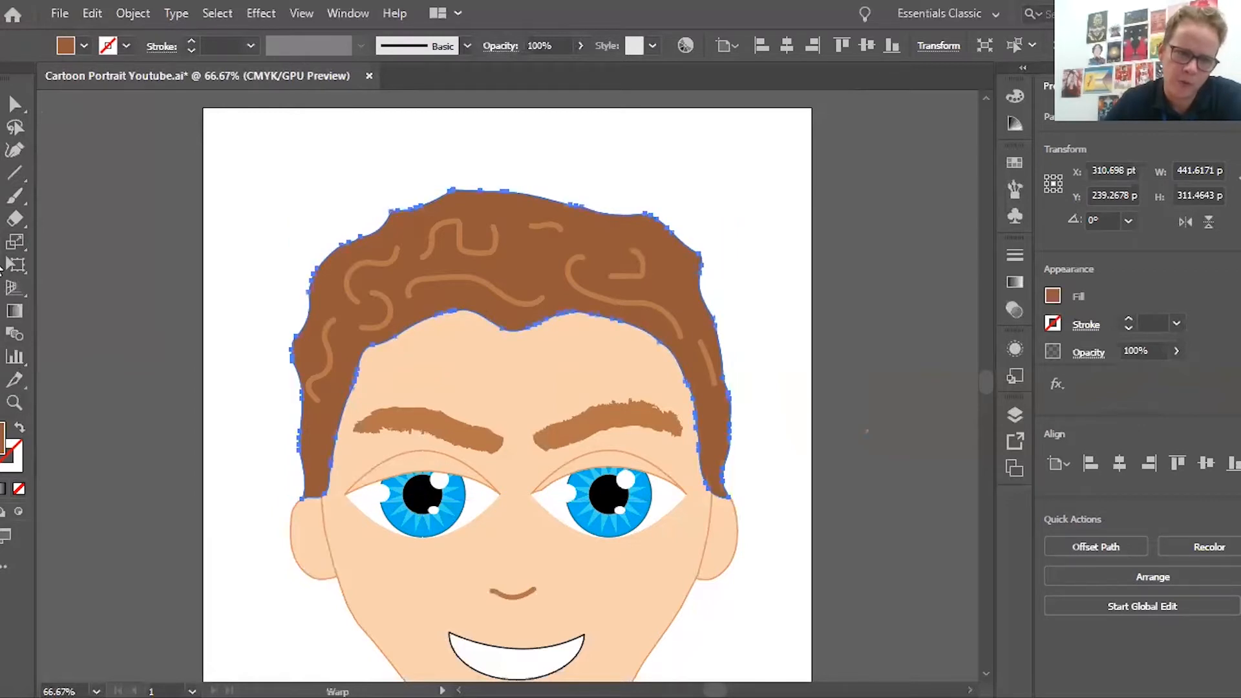
click(1, 268)
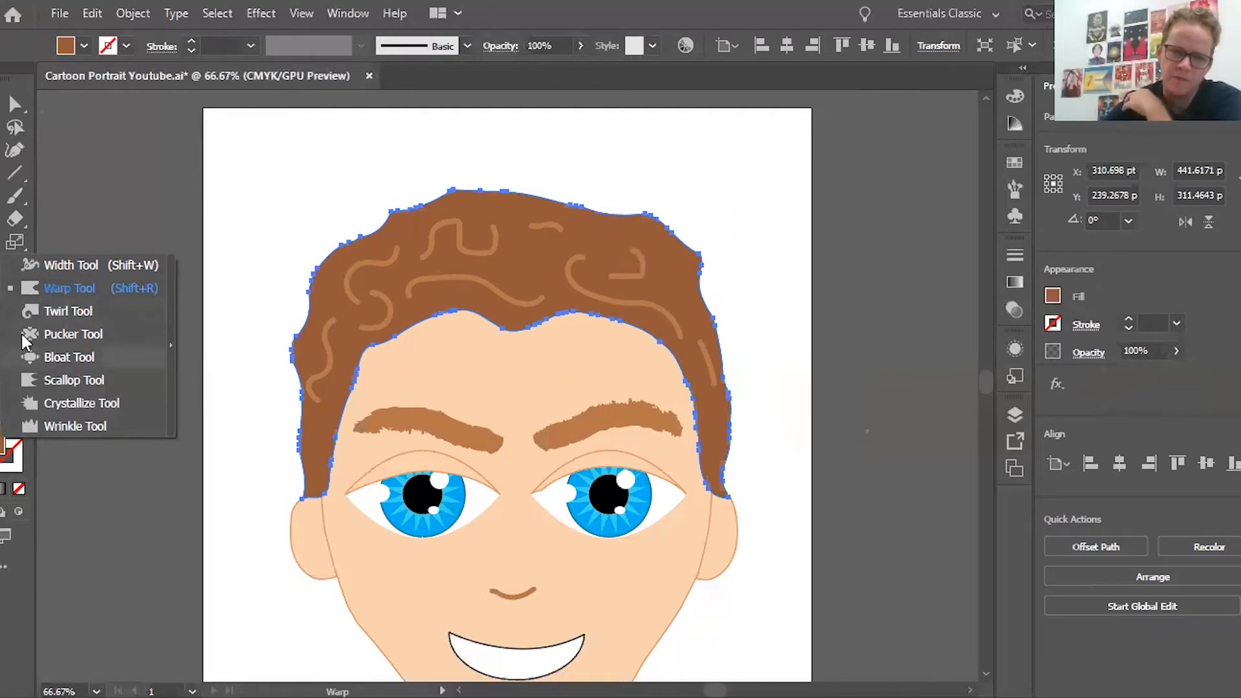
click(74, 403)
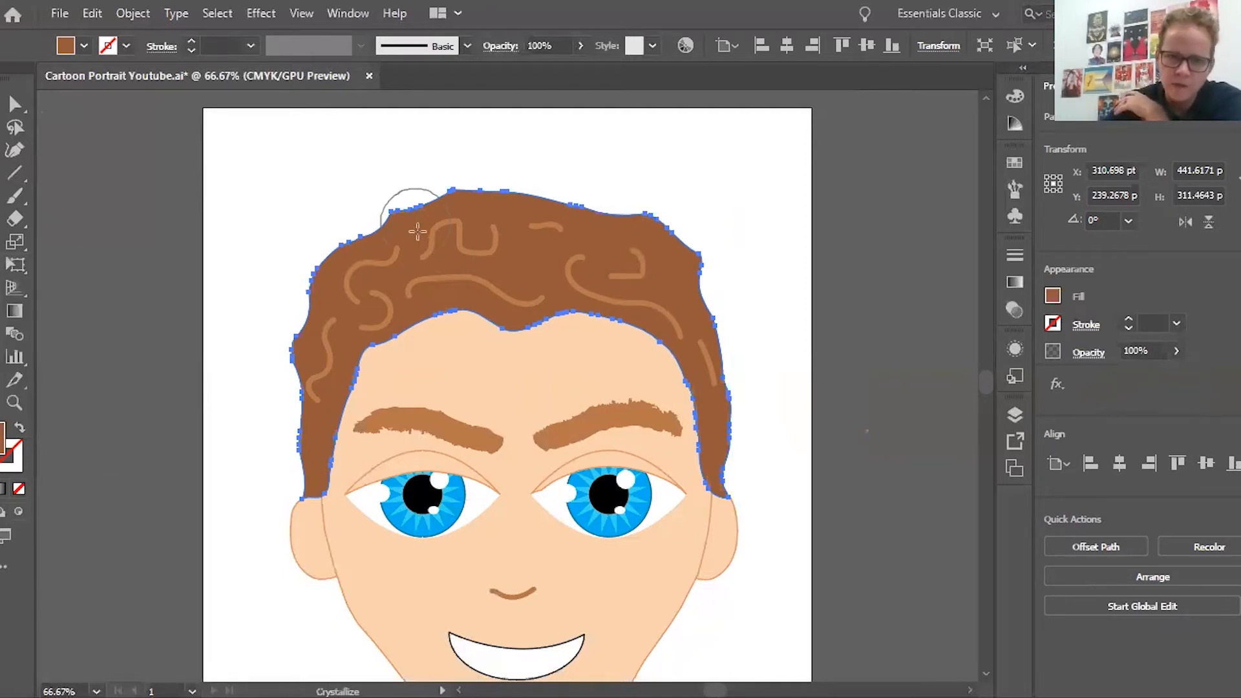
click(496, 211)
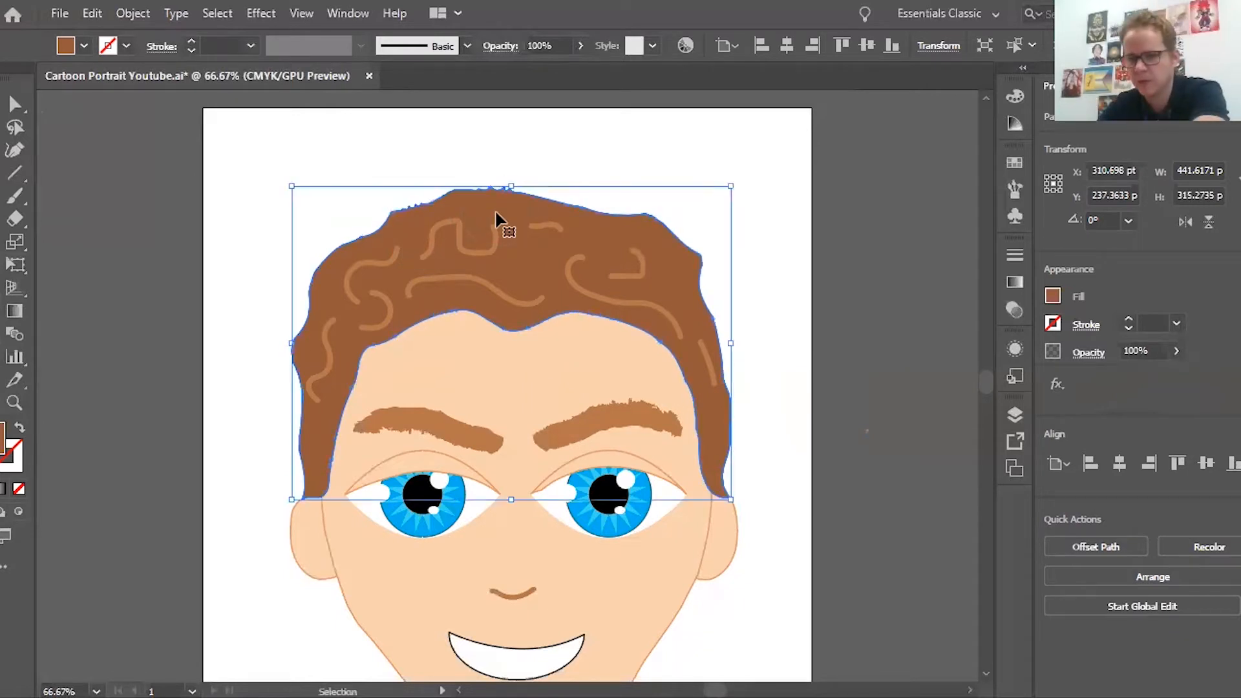
Step: Crystallize the forehead hairline, the left outer edge of the hair and the left sideburn into small spikes
key(ctrl+equal)
key(ctrl+equal)
mouse_move(684, 288)
mouse_down()
mouse_move(493, 277)
mouse_move(484, 319)
mouse_move(313, 316)
mouse_move(203, 392)
mouse_up()
scroll(424, 387, left, 5)
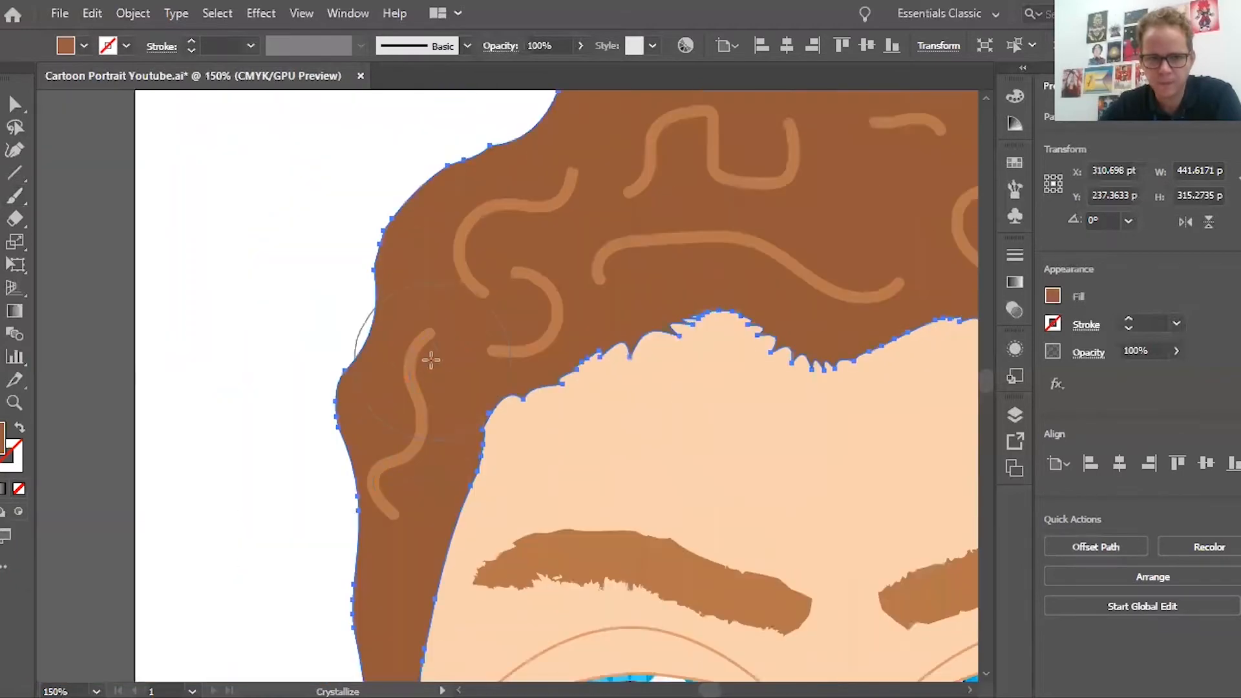
drag(457, 258, 520, 183)
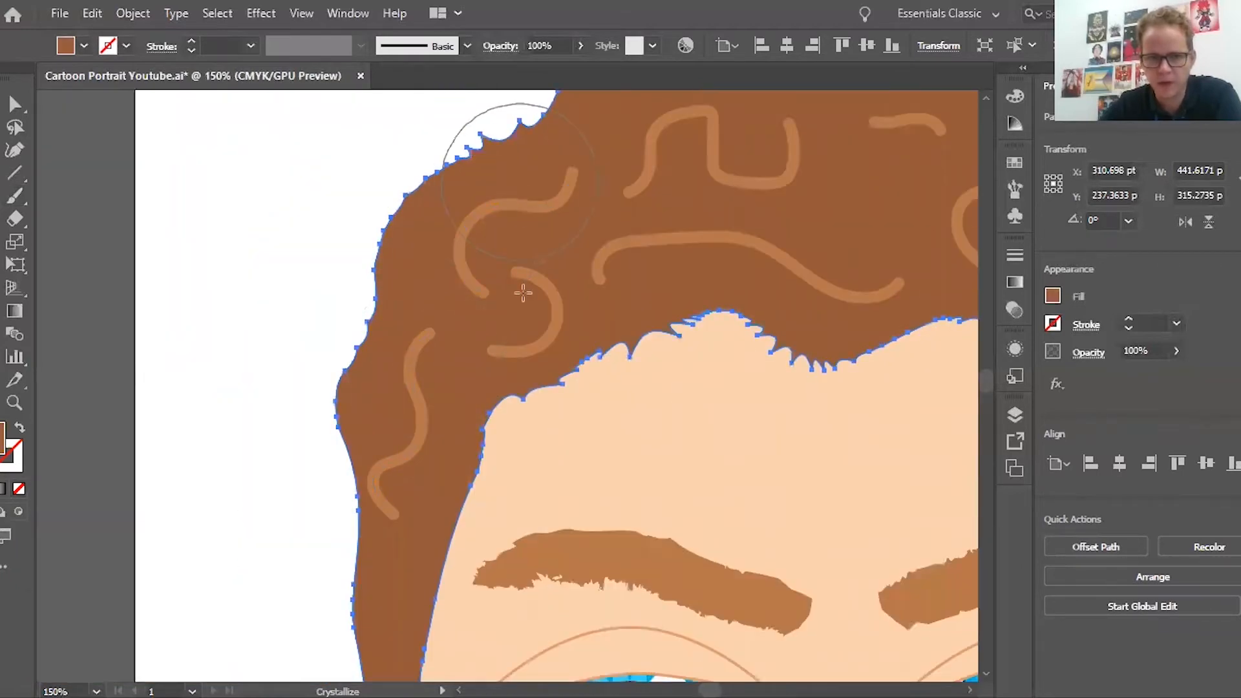
scroll(435, 462, down, 3)
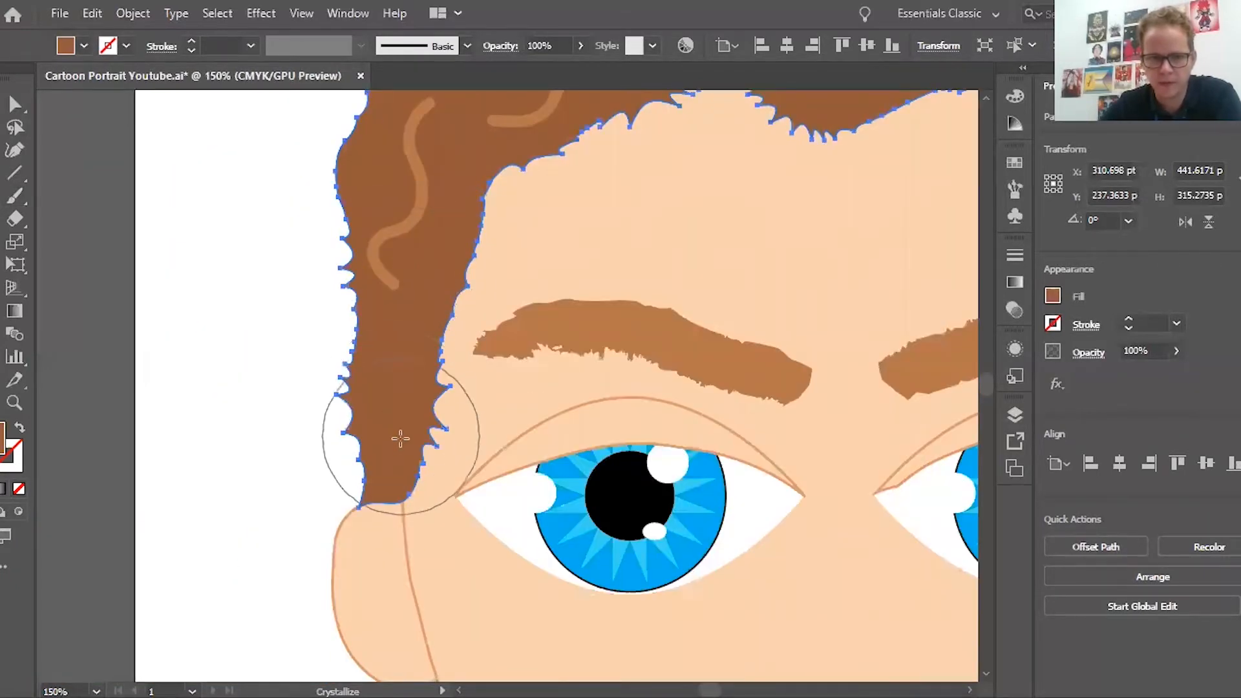
Step: Crystallize the remaining top edge, the right side of the hair and the right sideburn into small spikes
scroll(545, 321, up, 5)
scroll(575, 323, right, 6)
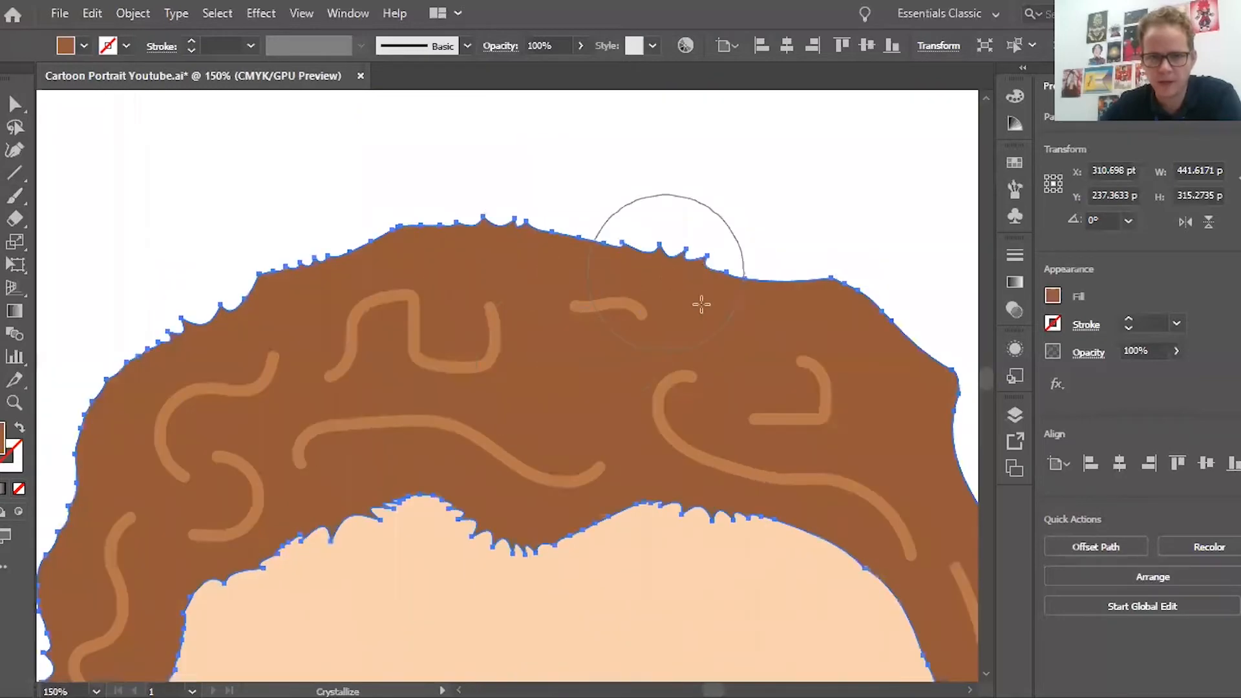
scroll(646, 310, right, 5)
drag(572, 405, 607, 420)
scroll(651, 518, down, 4)
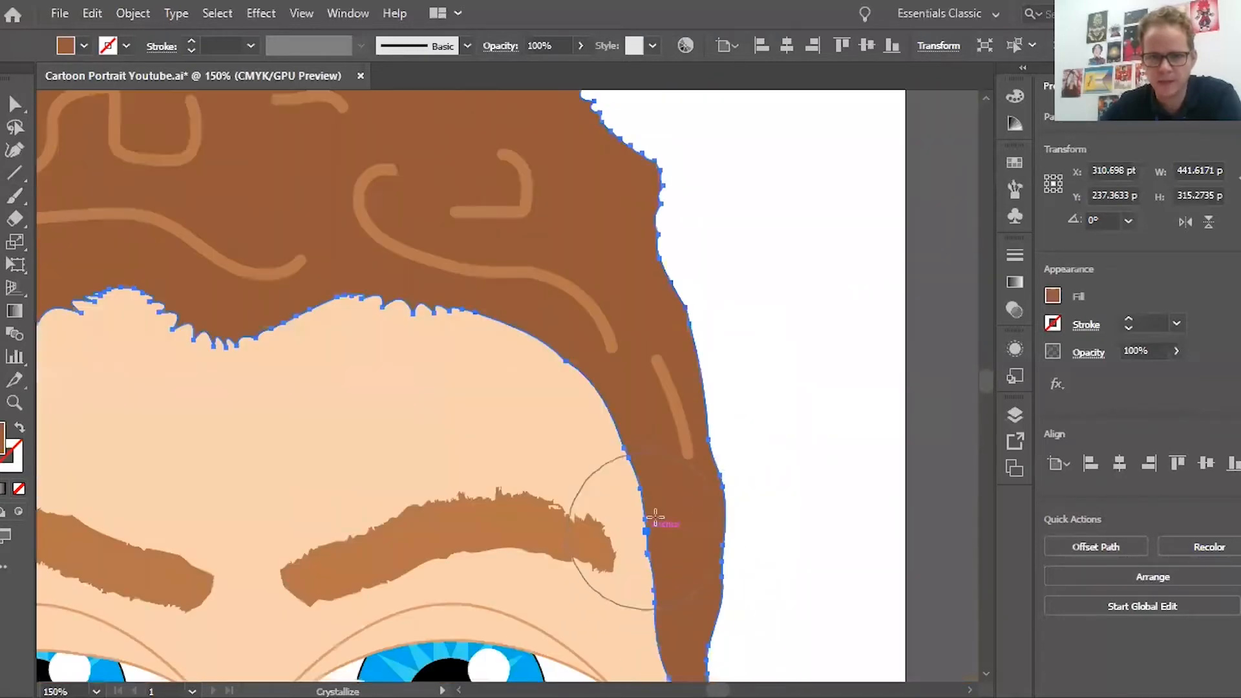
mouse_move(703, 543)
mouse_down()
mouse_move(599, 232)
mouse_move(649, 193)
mouse_move(701, 372)
mouse_up()
key(ctrl+0)
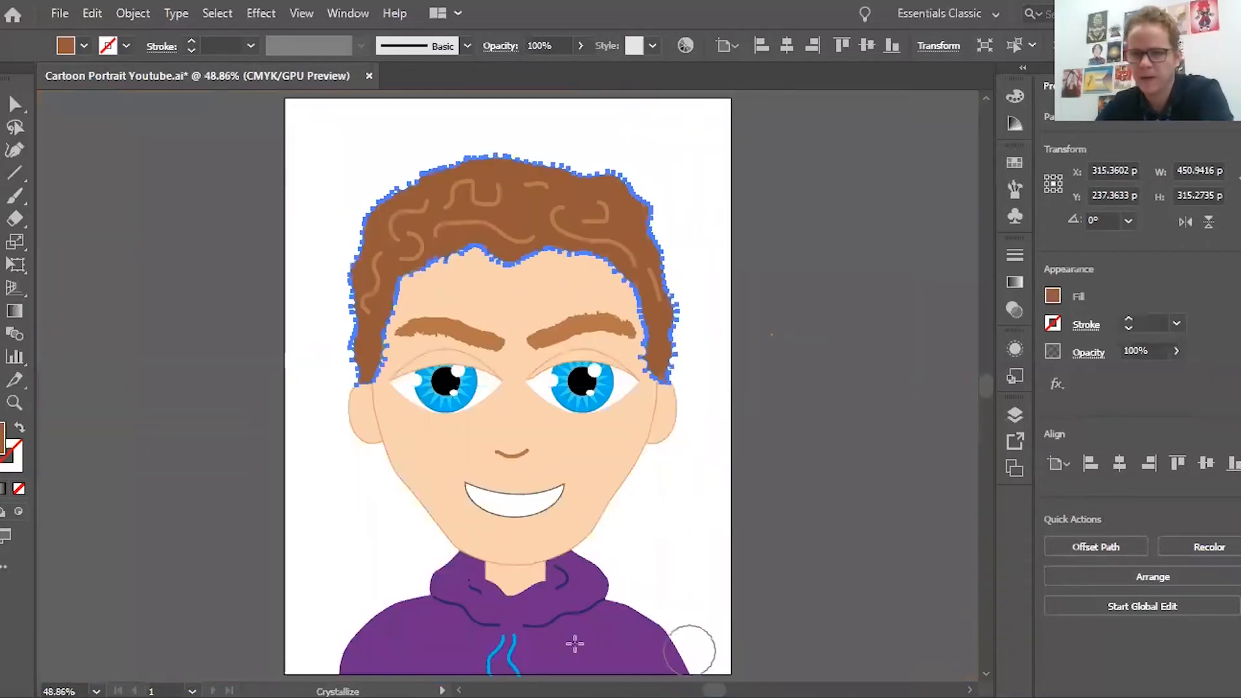
Step: Select the hair together with its strands and move it off the artboard, to the left of the portrait
click(15, 104)
click(133, 336)
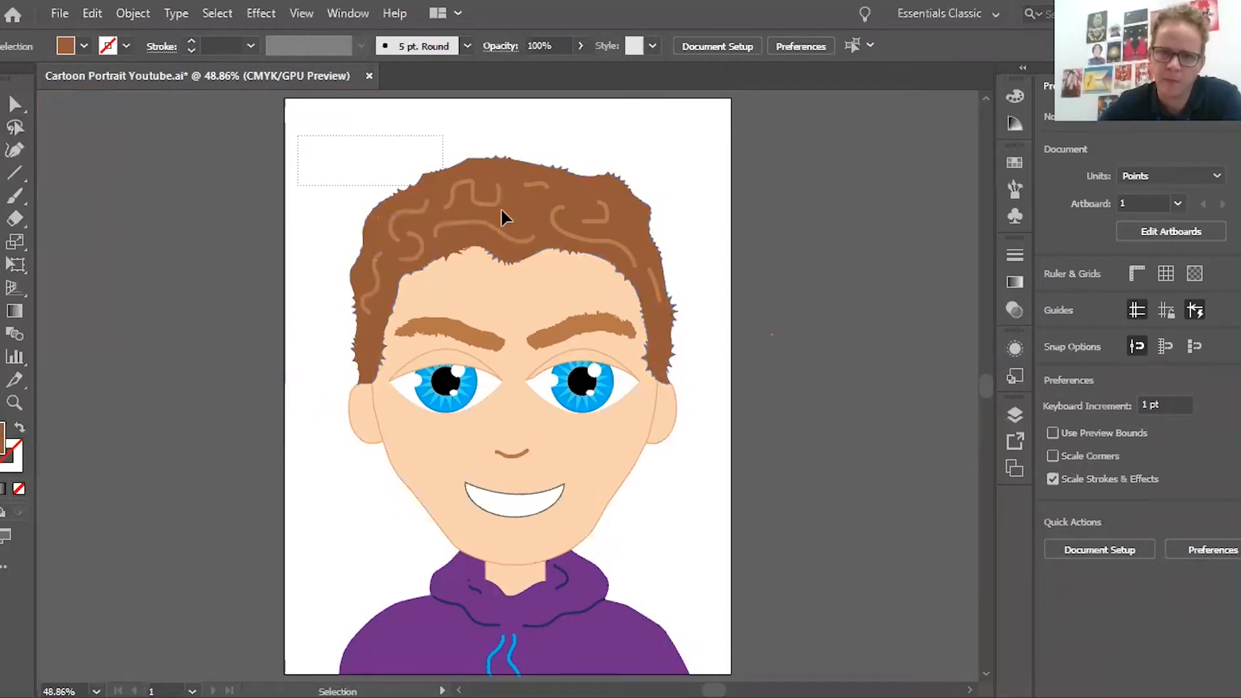
drag(710, 339, 686, 341)
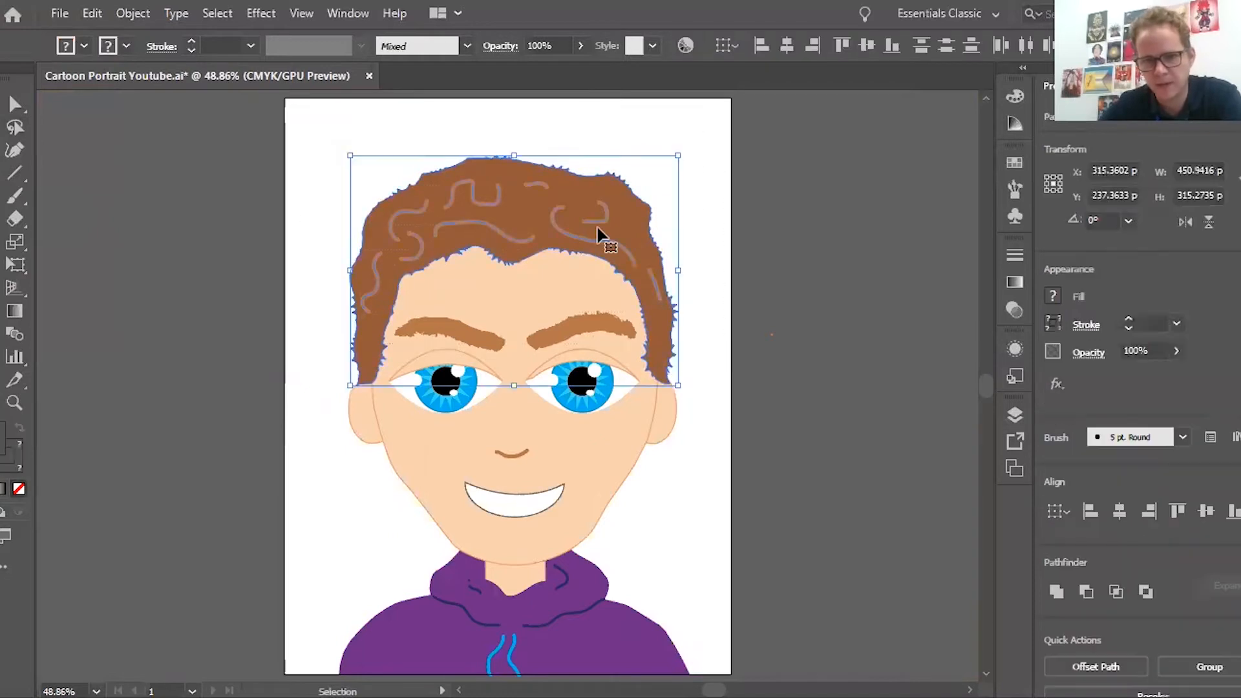
drag(600, 236, 353, 251)
scroll(401, 265, left, 5)
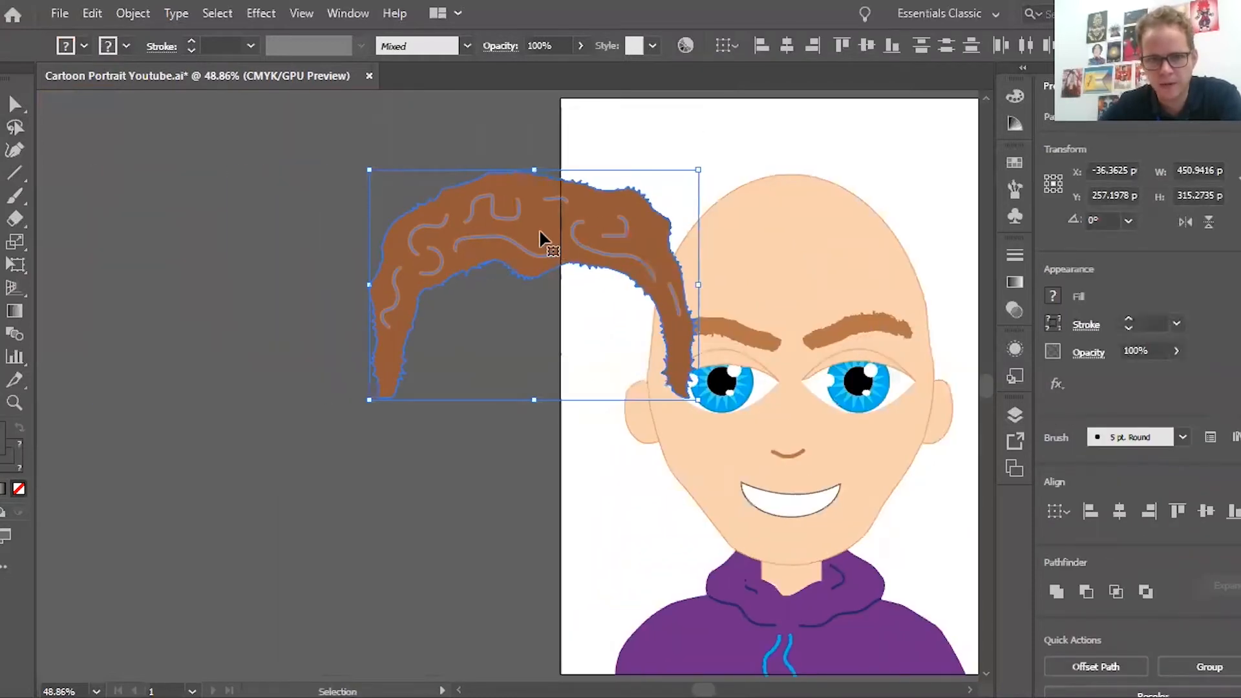
drag(623, 284, 305, 270)
click(455, 375)
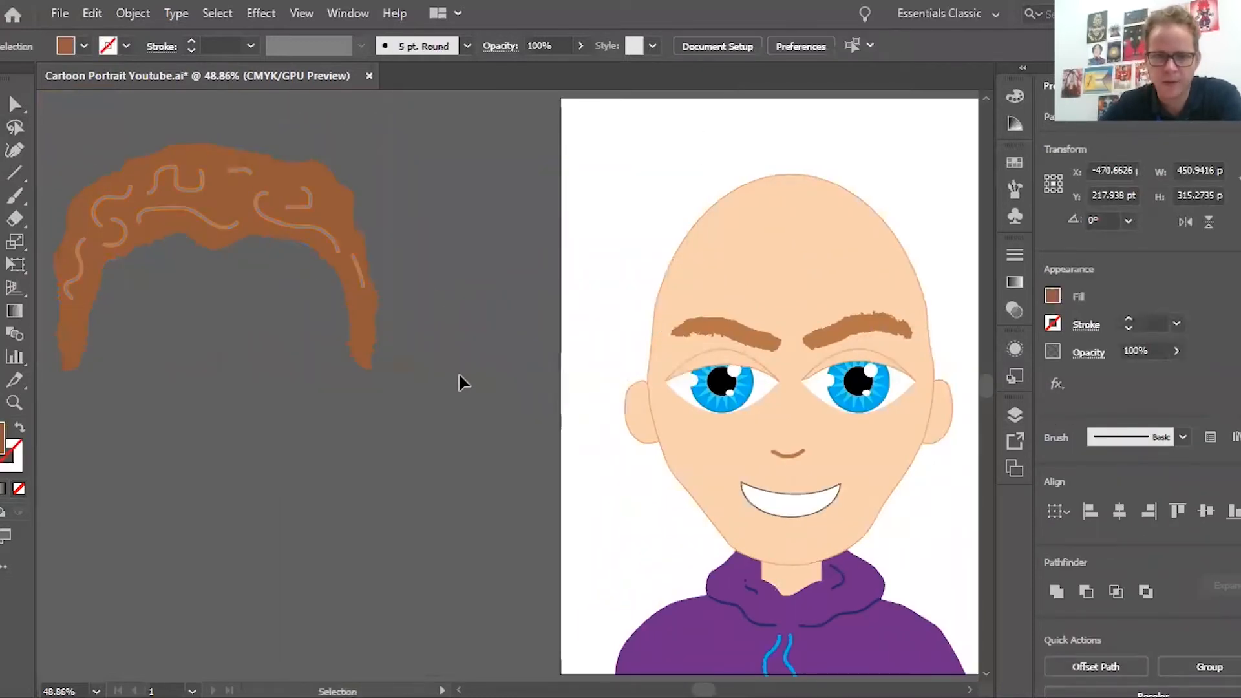
Step: Draw a tall brown ellipse over the head and widen it toward both ears, to about 441 by 743 pt
scroll(459, 376, right, 5)
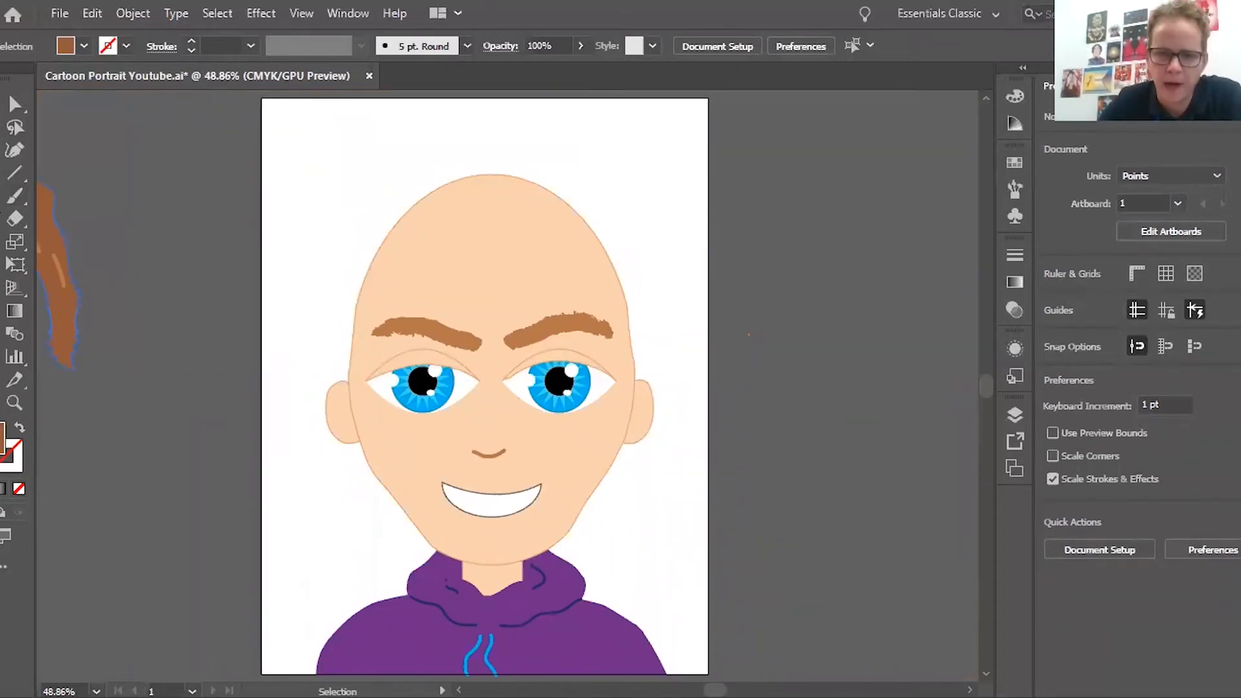
click(2, 199)
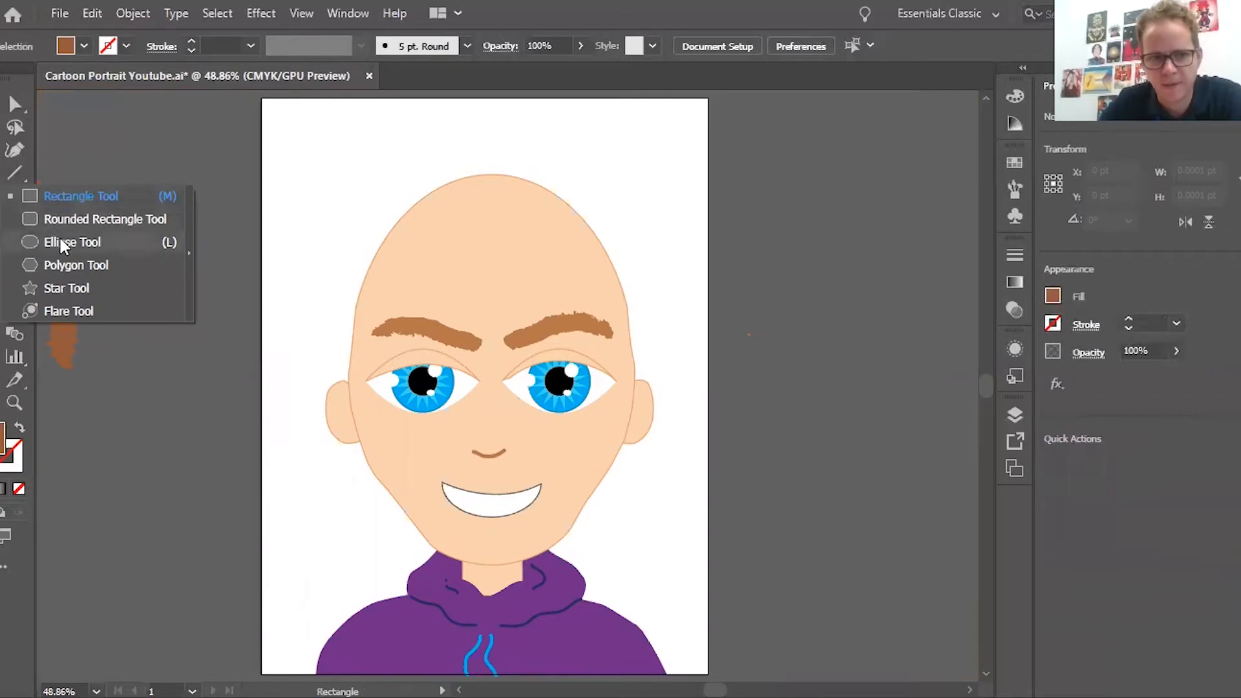
click(60, 241)
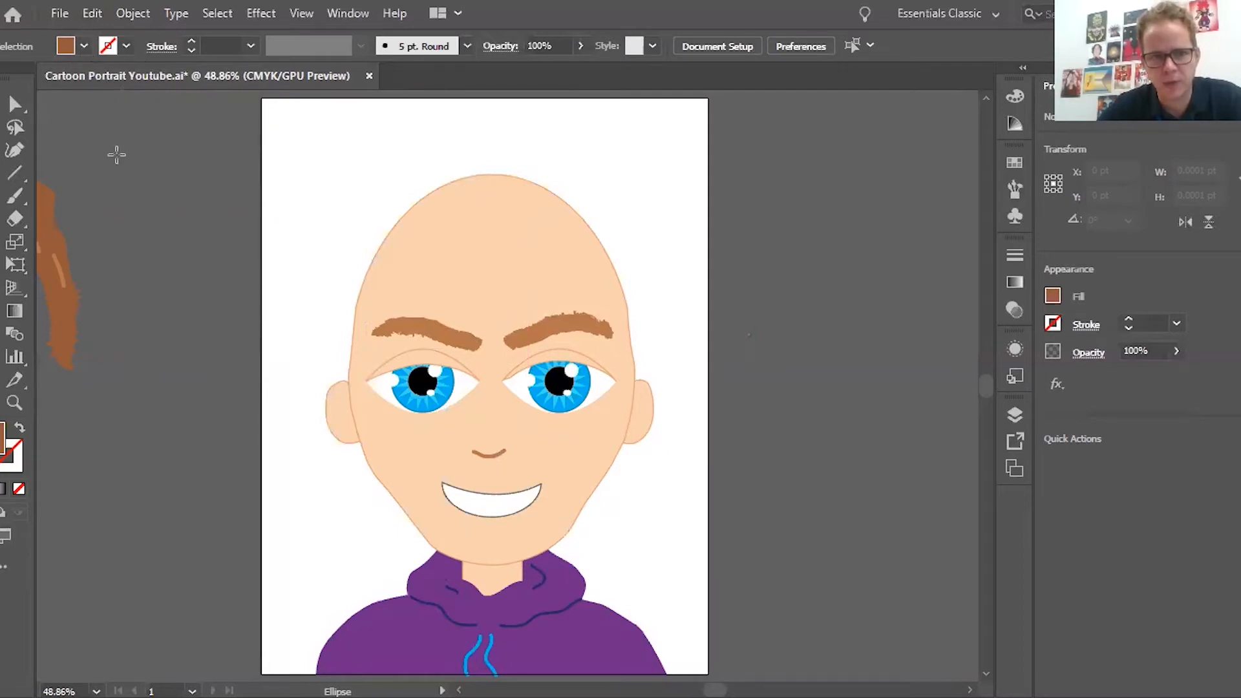
drag(346, 148, 645, 544)
scroll(475, 464, up, 3)
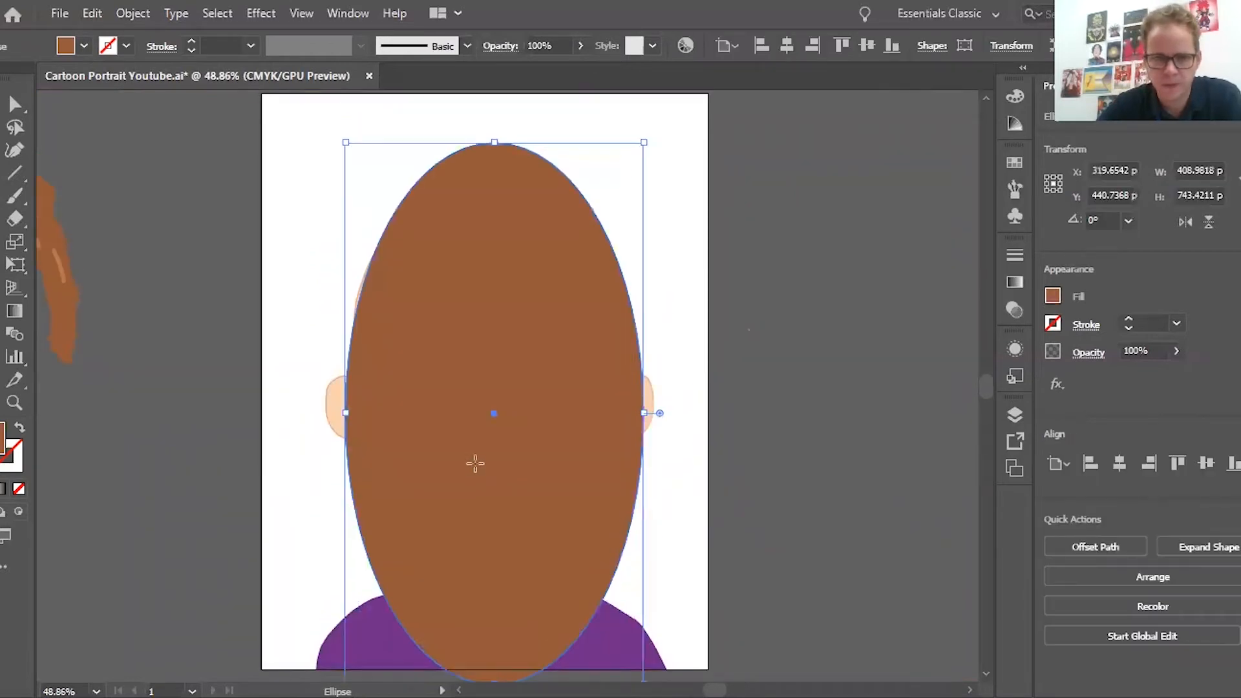
drag(345, 412, 332, 412)
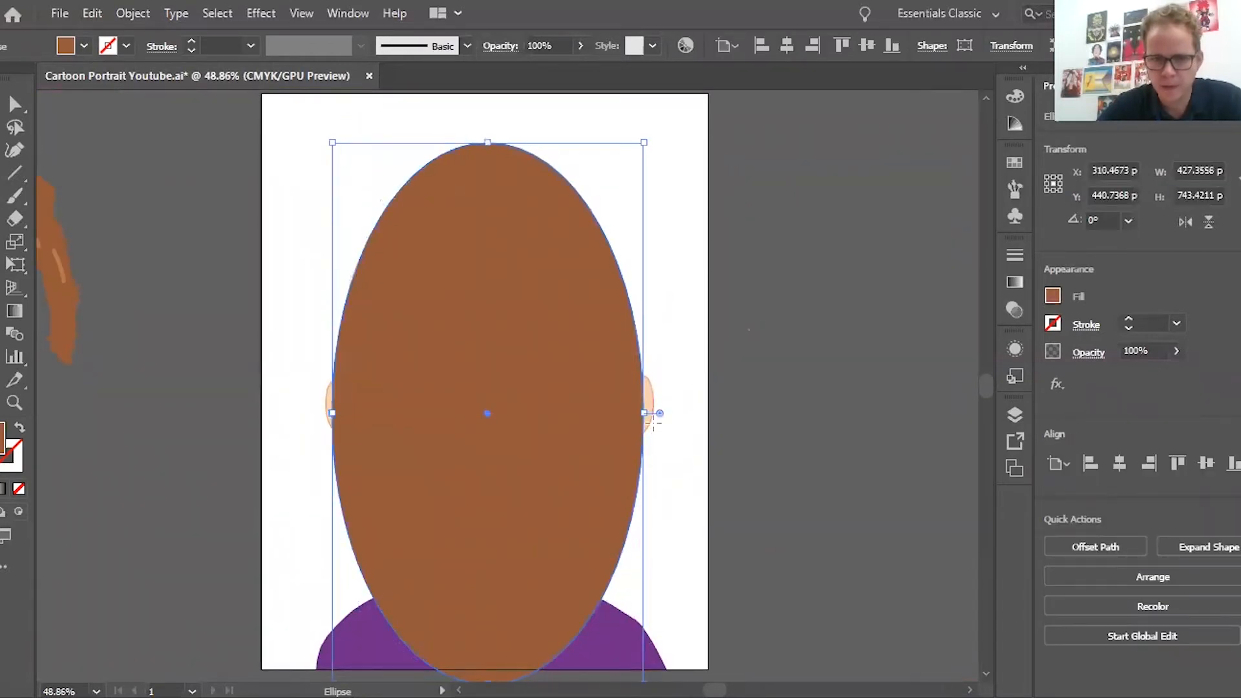
mouse_move(644, 413)
mouse_down()
mouse_move(664, 411)
mouse_move(653, 412)
mouse_up()
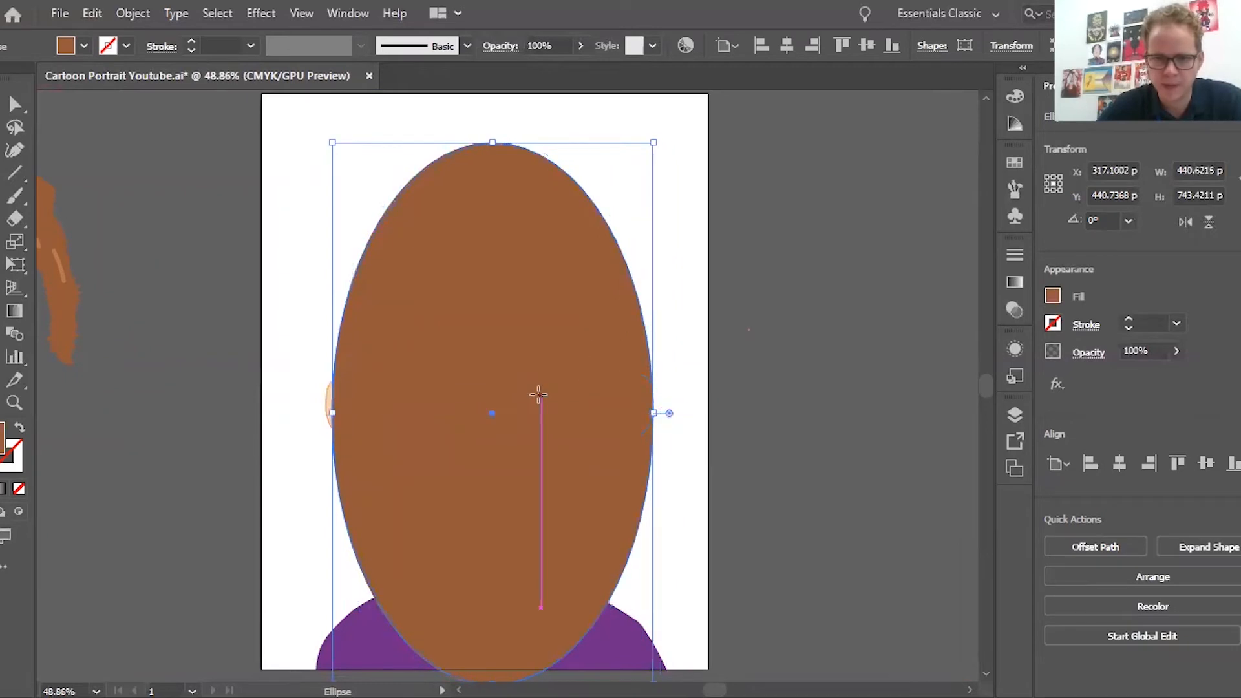
Step: Remove the ellipse's fill and erase a centre-parted hairline through it from the forehead down both sides of the face
click(18, 489)
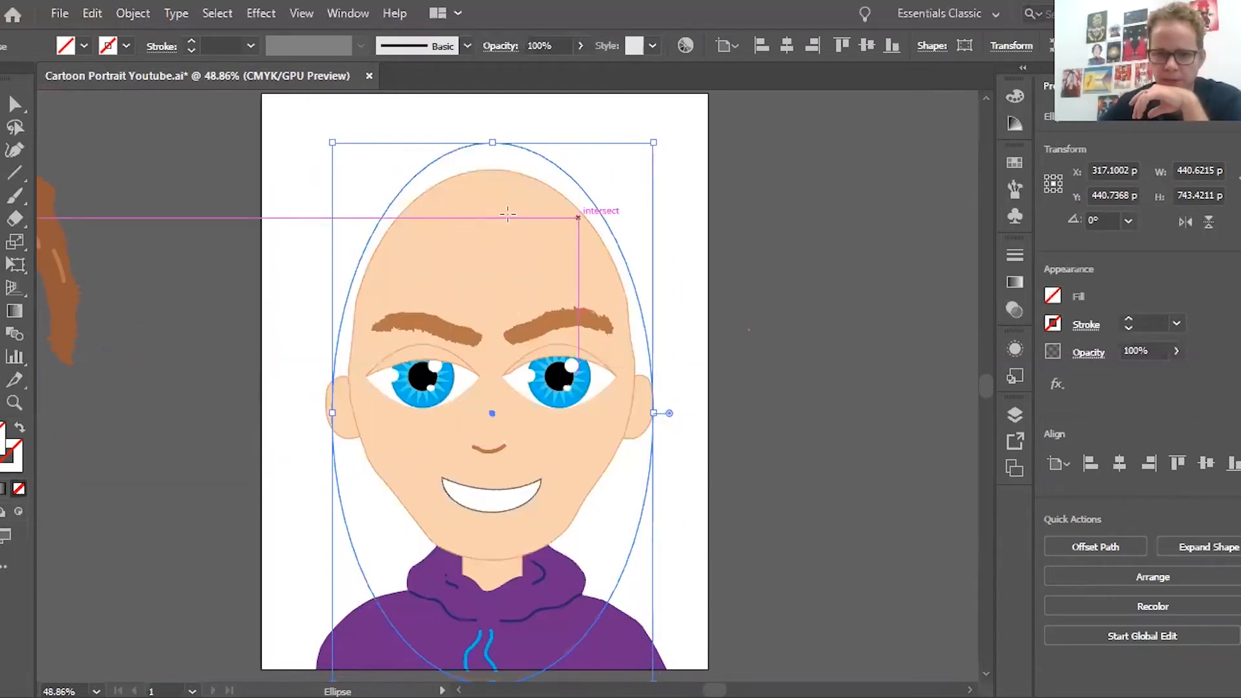
click(16, 219)
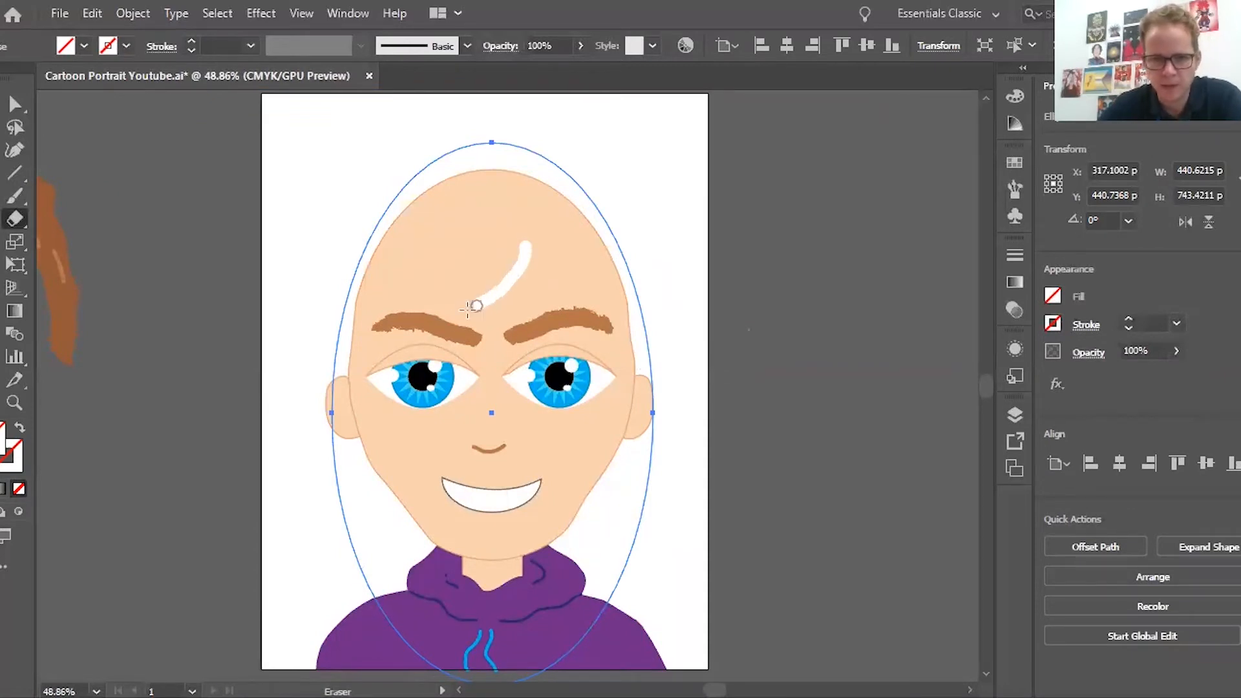
drag(337, 517, 337, 521)
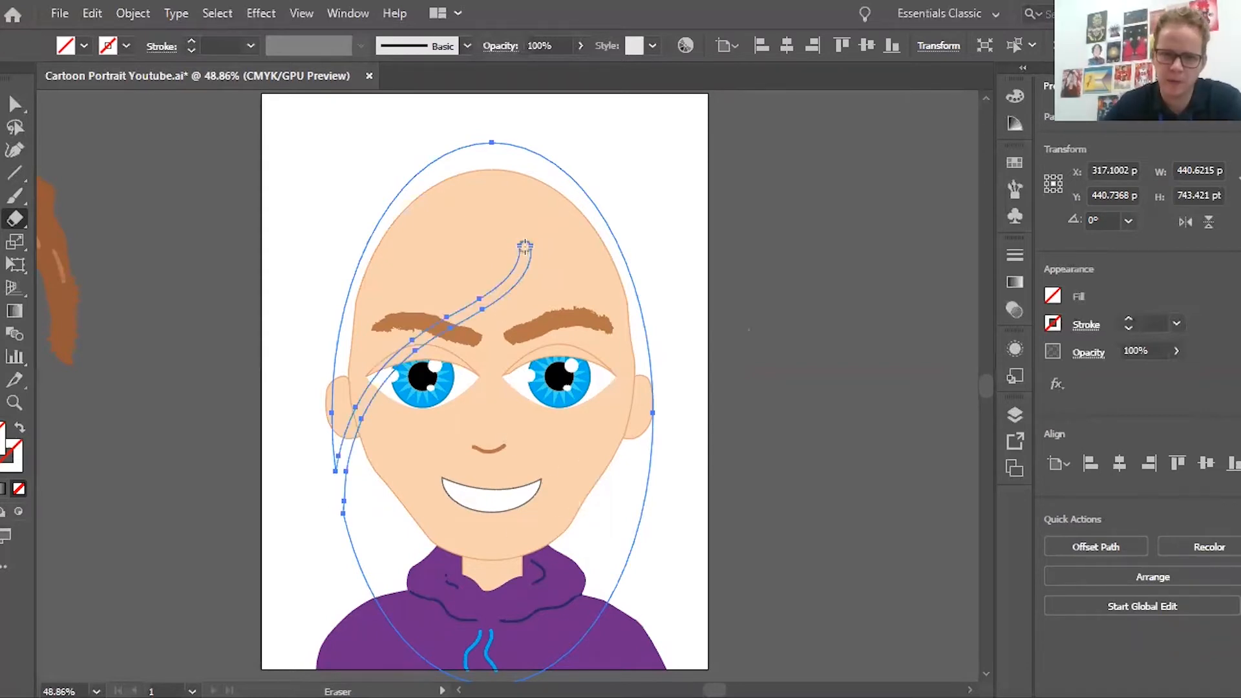
drag(573, 331, 617, 465)
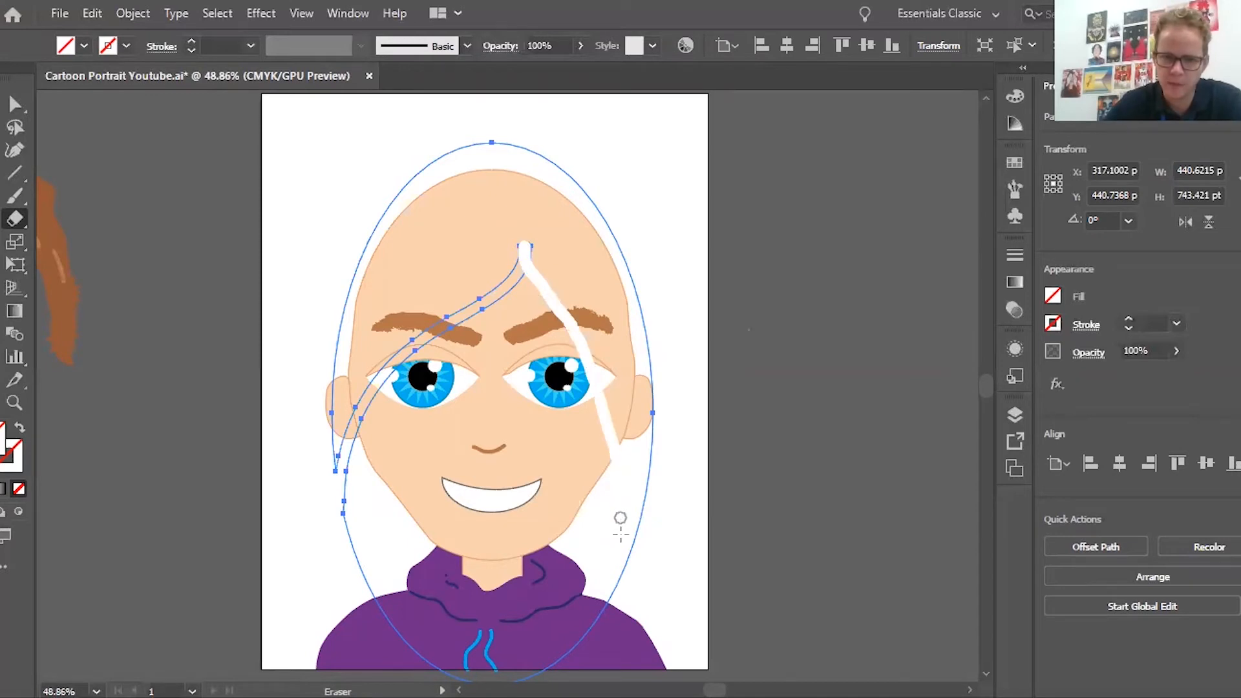
drag(608, 586, 577, 677)
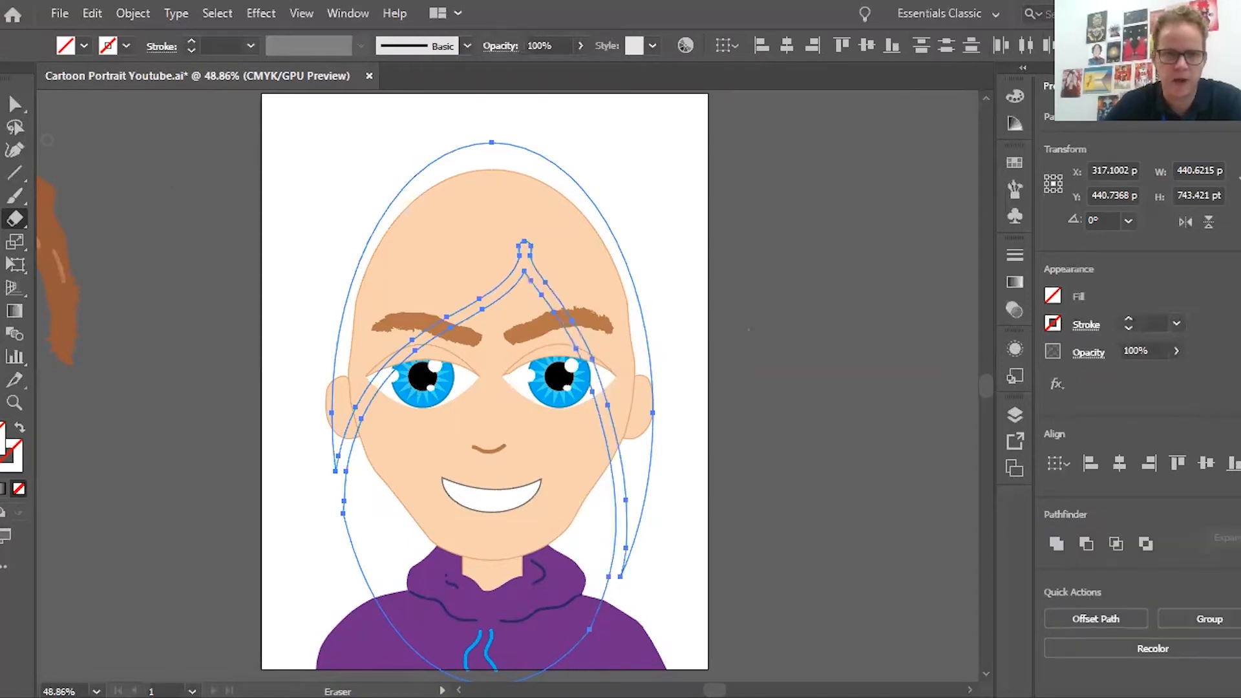
Step: Restore the brown fill of the cut ellipse and delete the inner piece covering the face
key(comma)
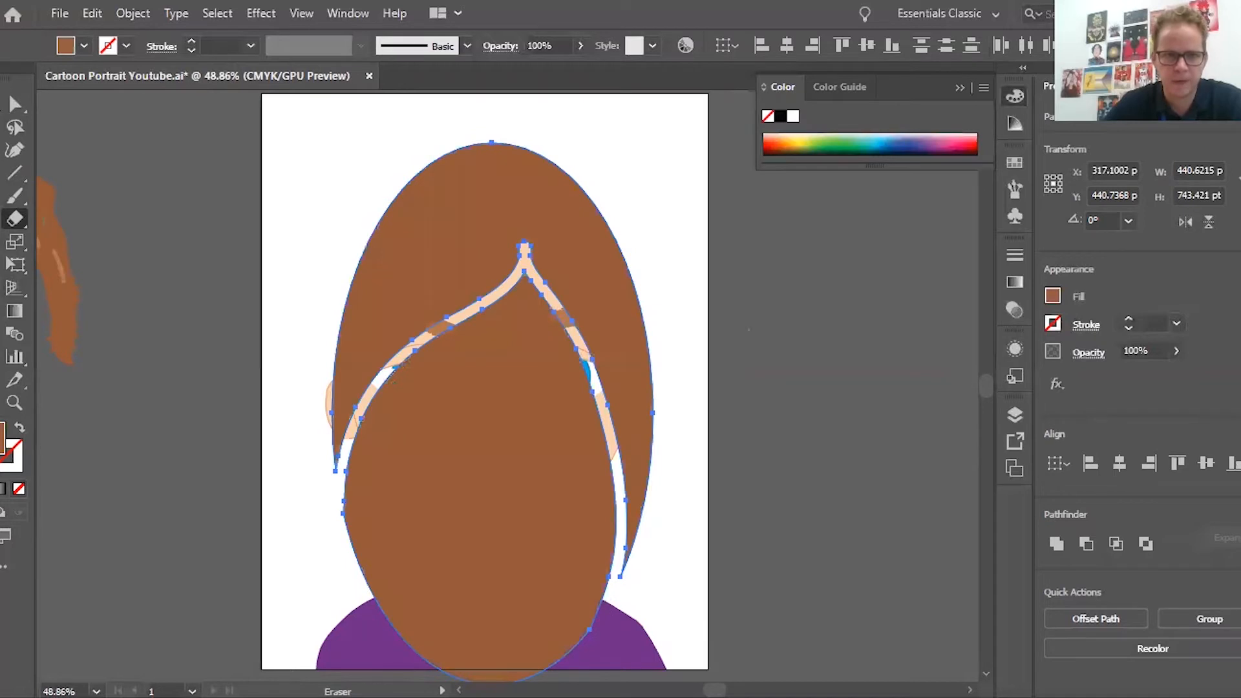
key(v)
click(479, 517)
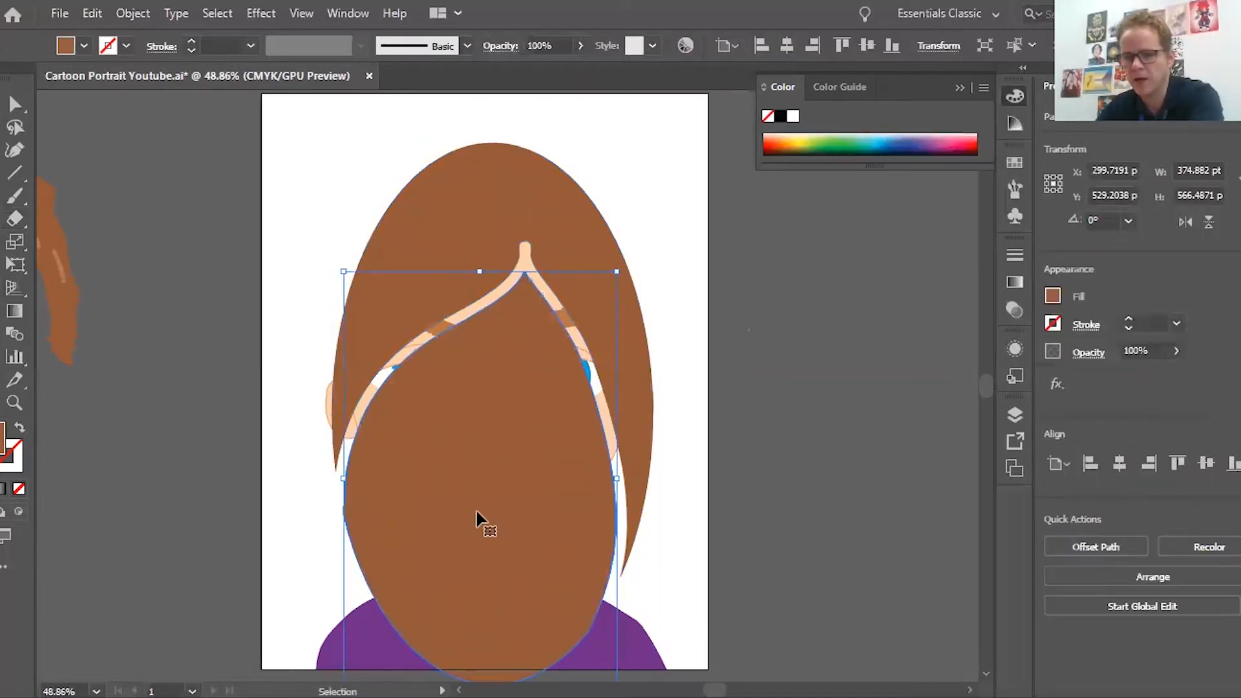
key(ctrl+shift+bracketleft)
click(705, 559)
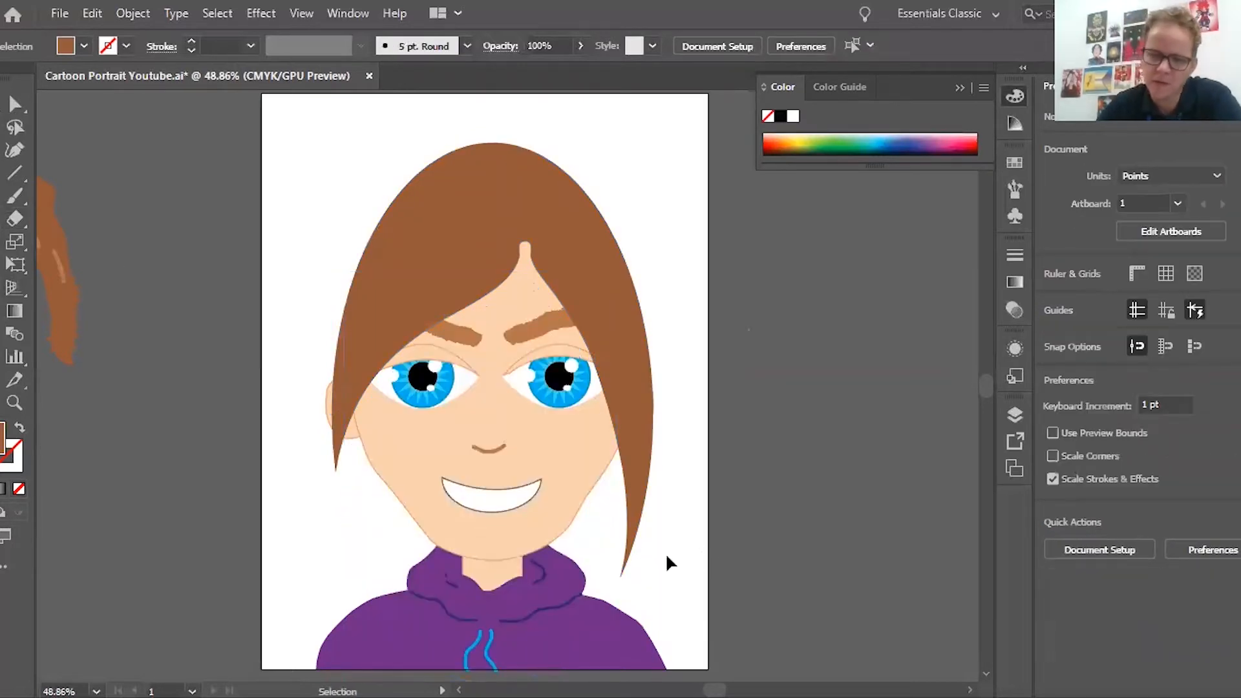
Step: Draw a second tall ellipse in the same brown over the head and narrow it to about 442 pt wide
click(471, 233)
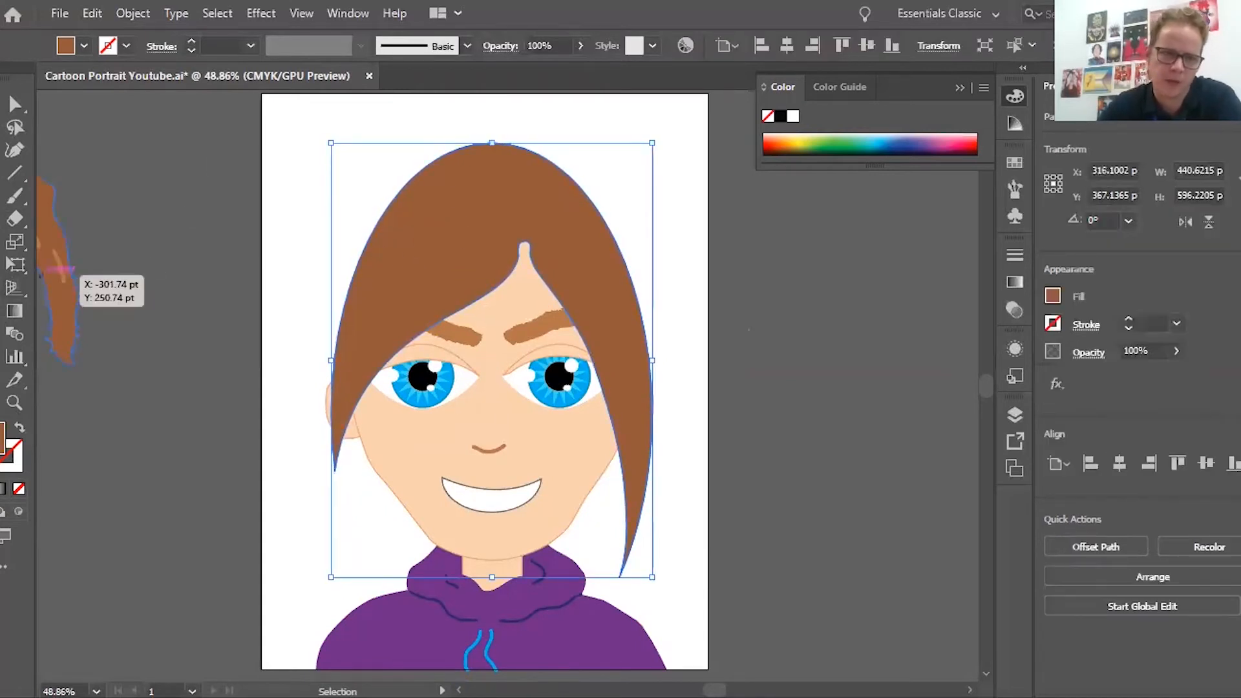
key(l)
click(325, 139)
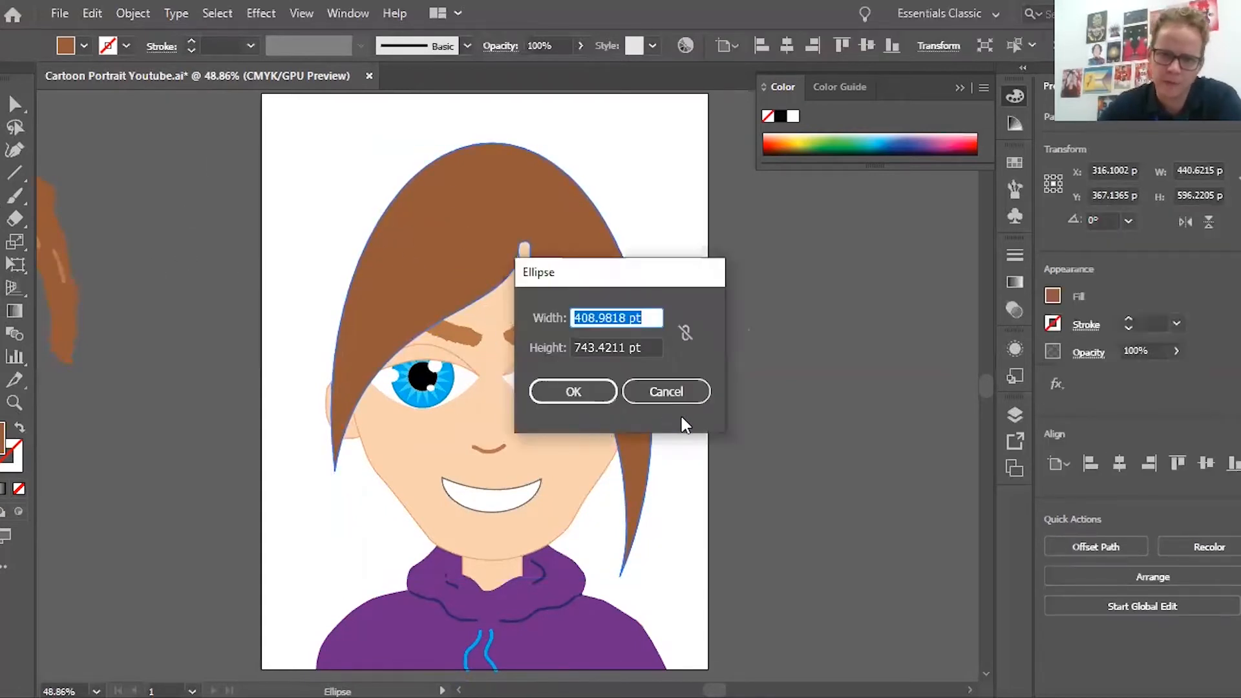
click(672, 393)
mouse_move(315, 131)
mouse_down()
mouse_move(614, 661)
mouse_move(634, 664)
mouse_move(634, 604)
mouse_move(659, 543)
mouse_move(653, 584)
mouse_up()
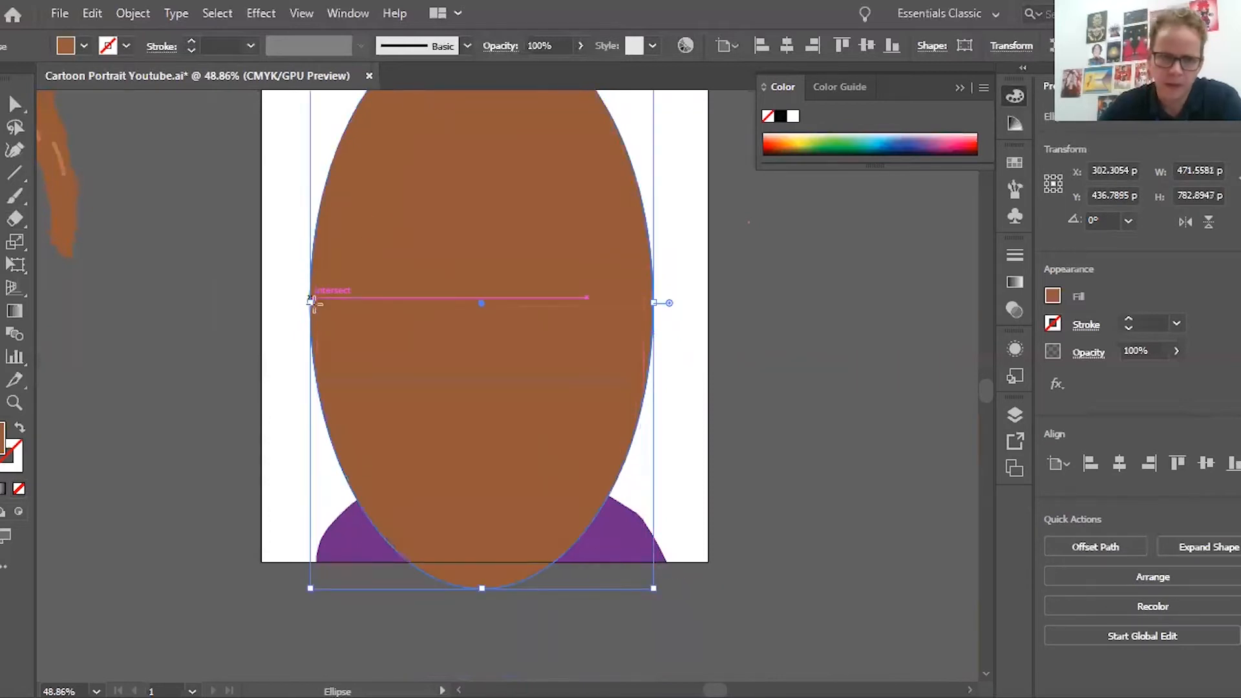
drag(311, 301, 335, 304)
click(342, 305)
Step: Lower the top of the new ellipse below the crown, making it about 686 pt high
scroll(457, 327, up, 5)
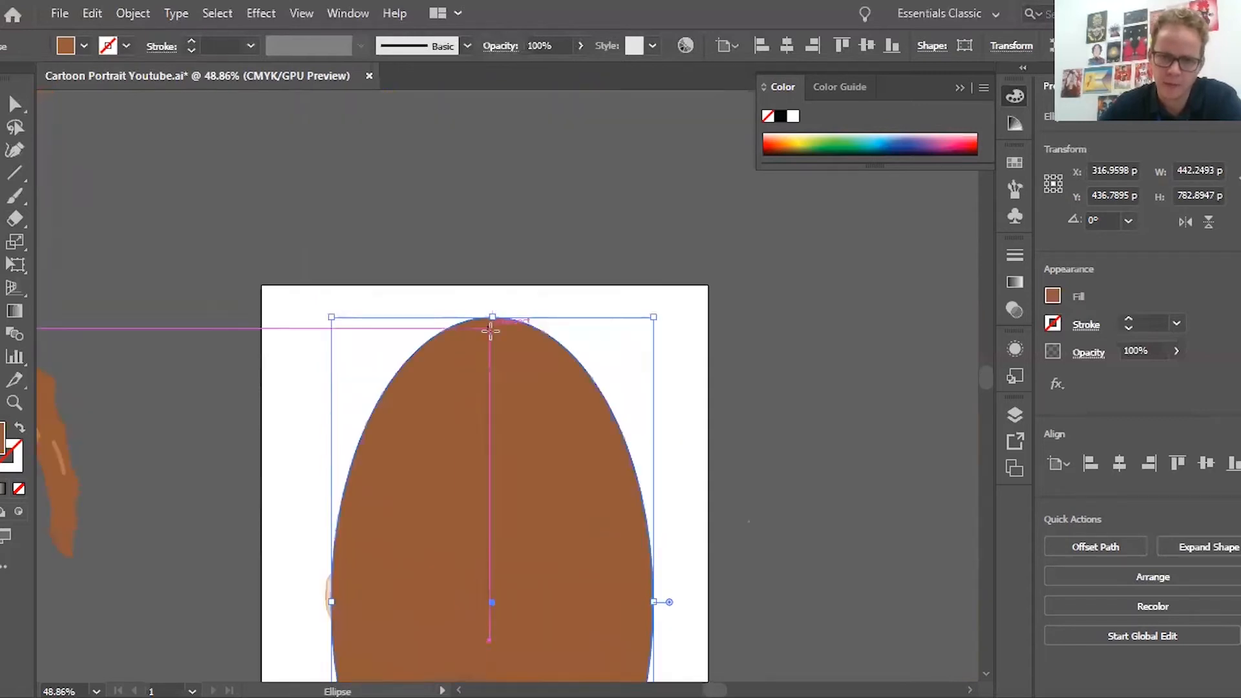
drag(492, 317, 492, 388)
scroll(485, 405, down, 8)
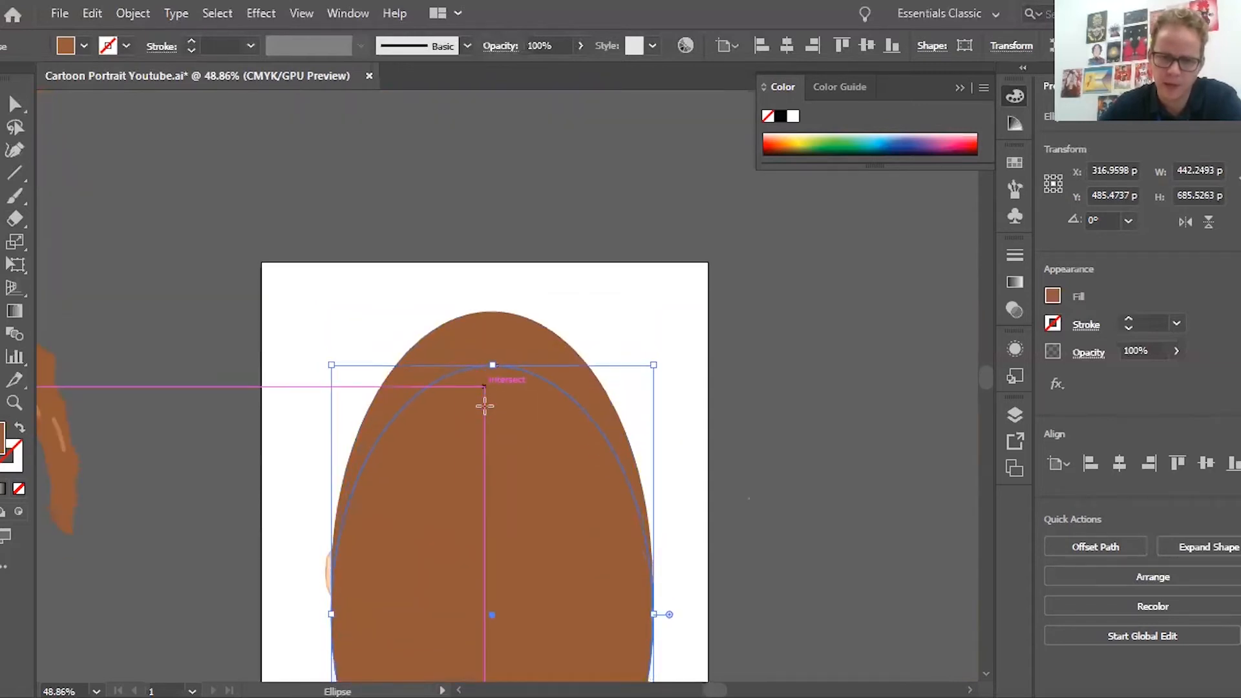
scroll(288, 234, up, 5)
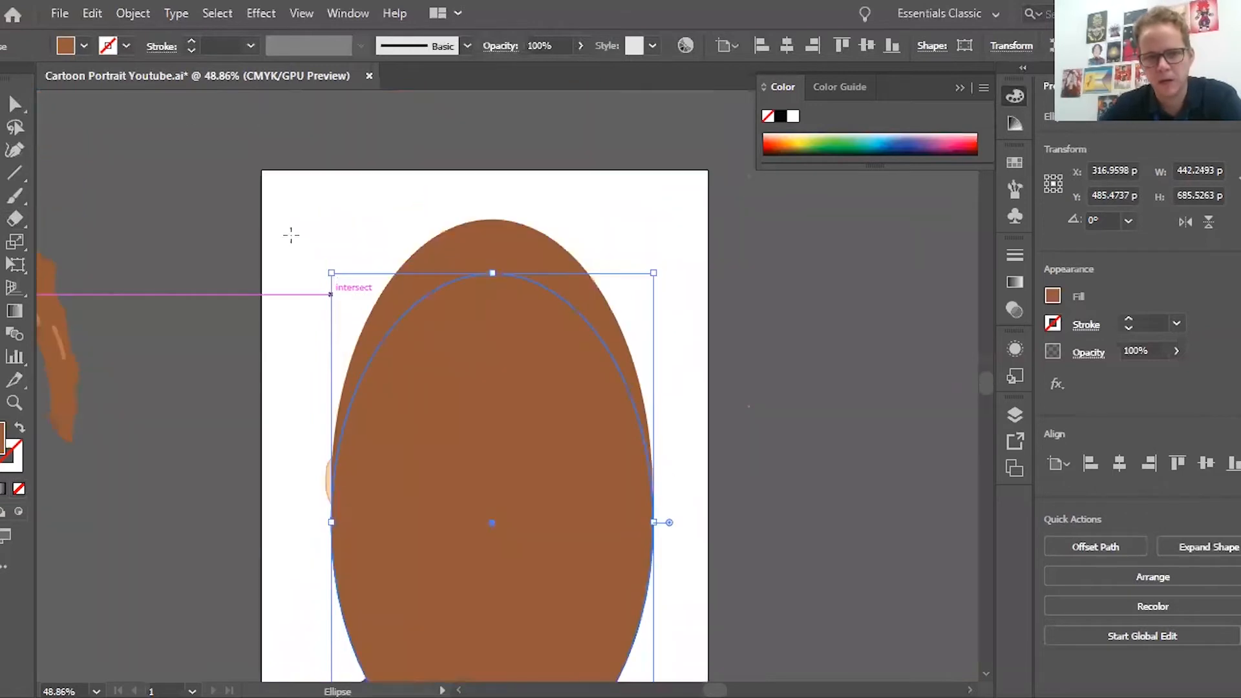
Step: Send the new ellipse to the back, behind the face and hoodie, and deselect it
click(132, 15)
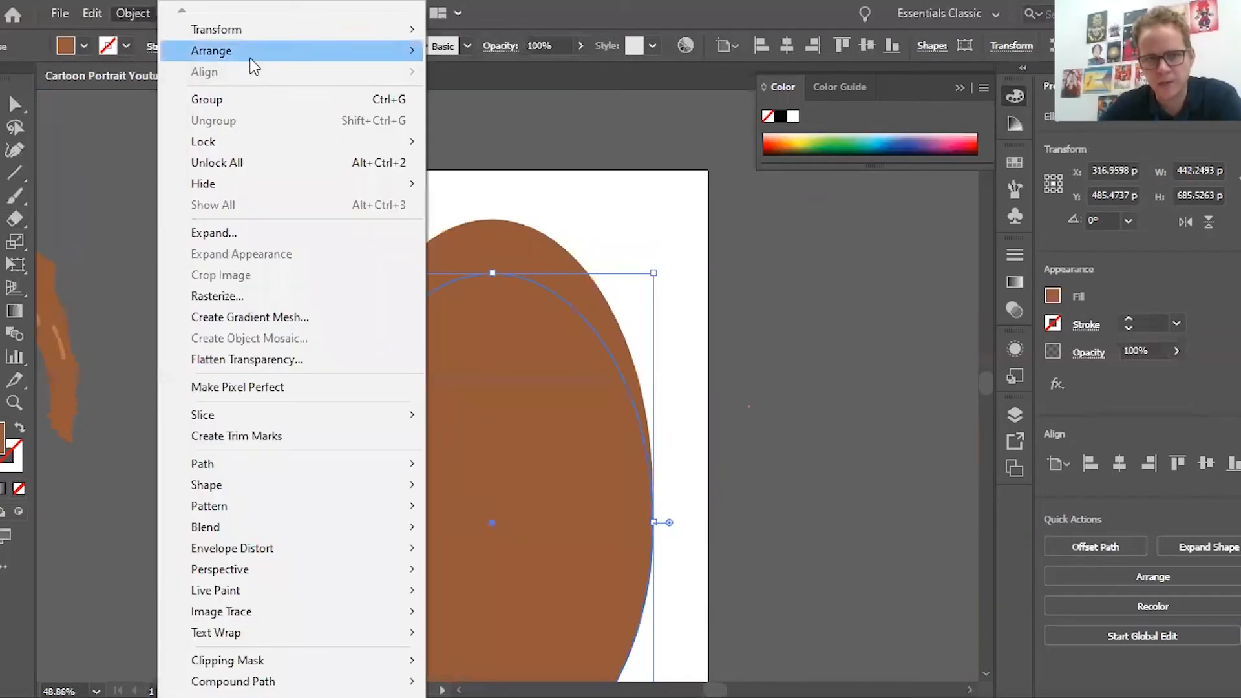
mouse_move(252, 53)
click(466, 123)
scroll(225, 292, down, 2)
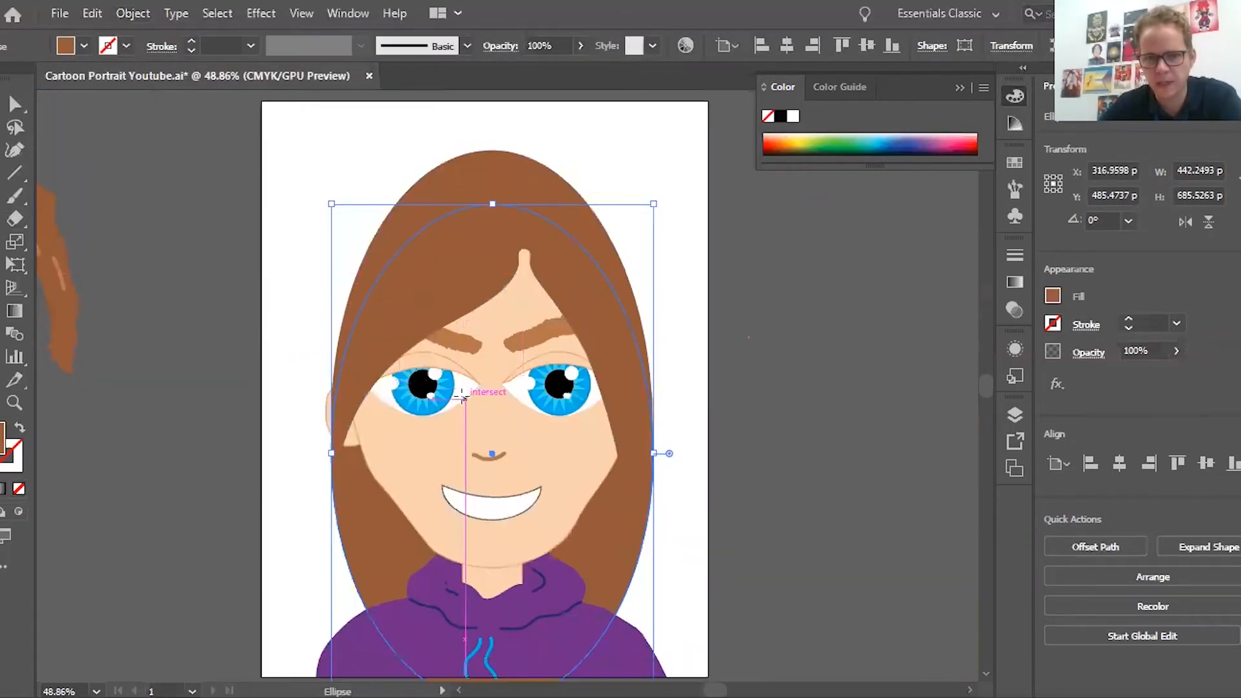
click(15, 106)
click(223, 326)
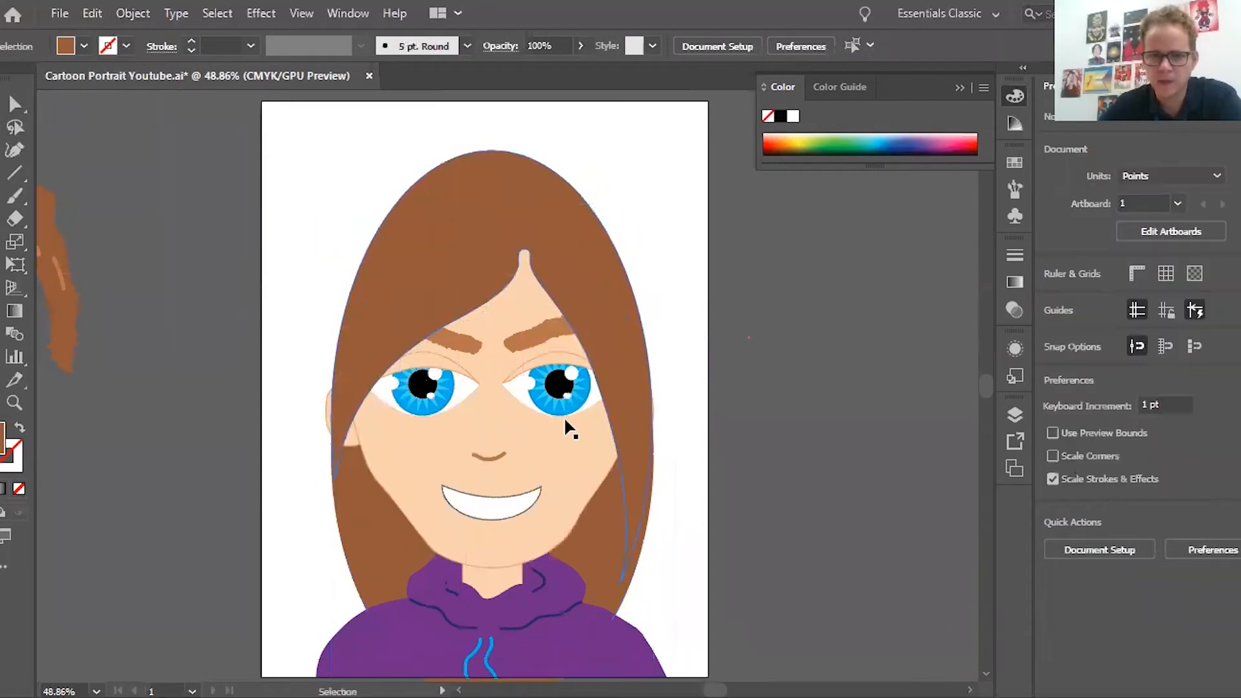
Step: Fill the back hair ellipse with a darker brown swatch
click(378, 567)
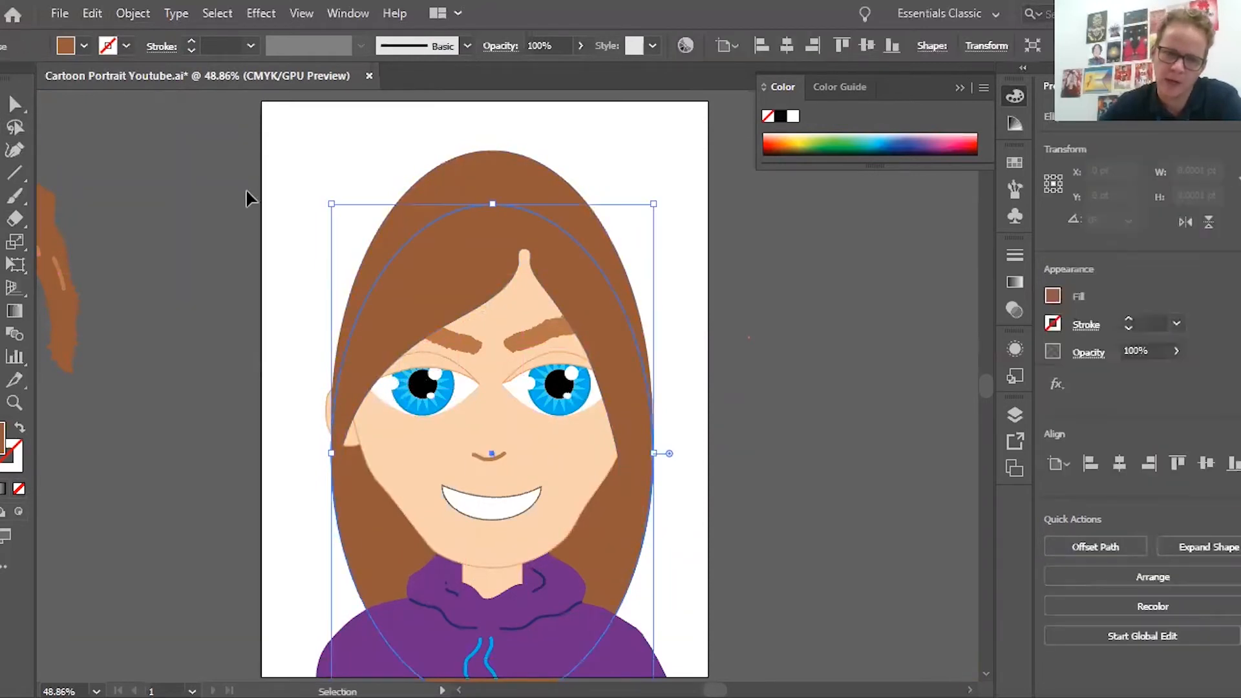
click(83, 44)
click(127, 107)
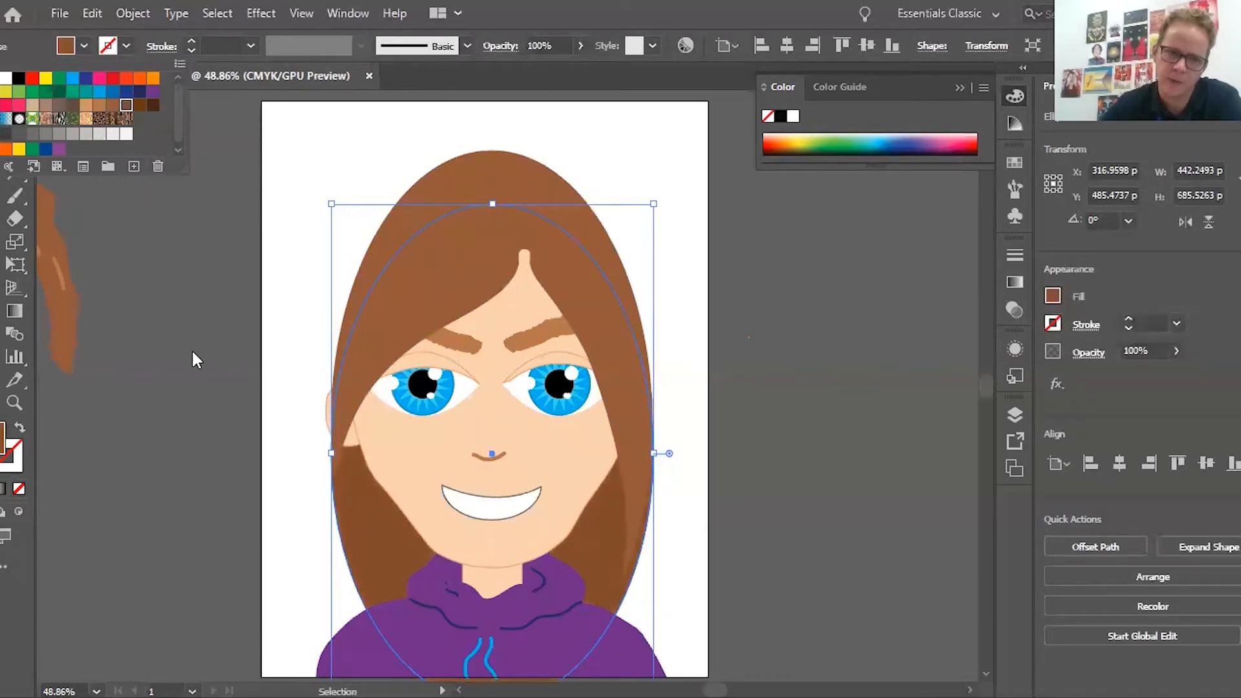
click(207, 445)
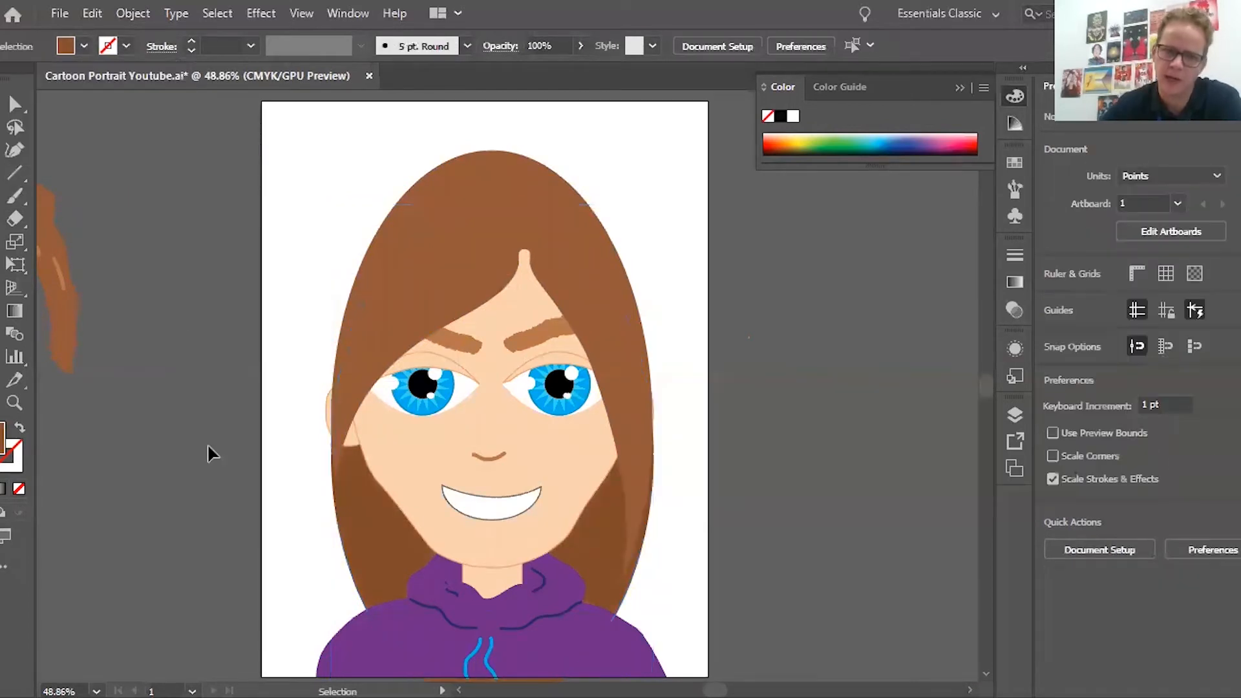
Step: Shorten the back hair ellipse up to the artboard's lower edge, to about 651 pt high
click(569, 572)
scroll(686, 614, down, 5)
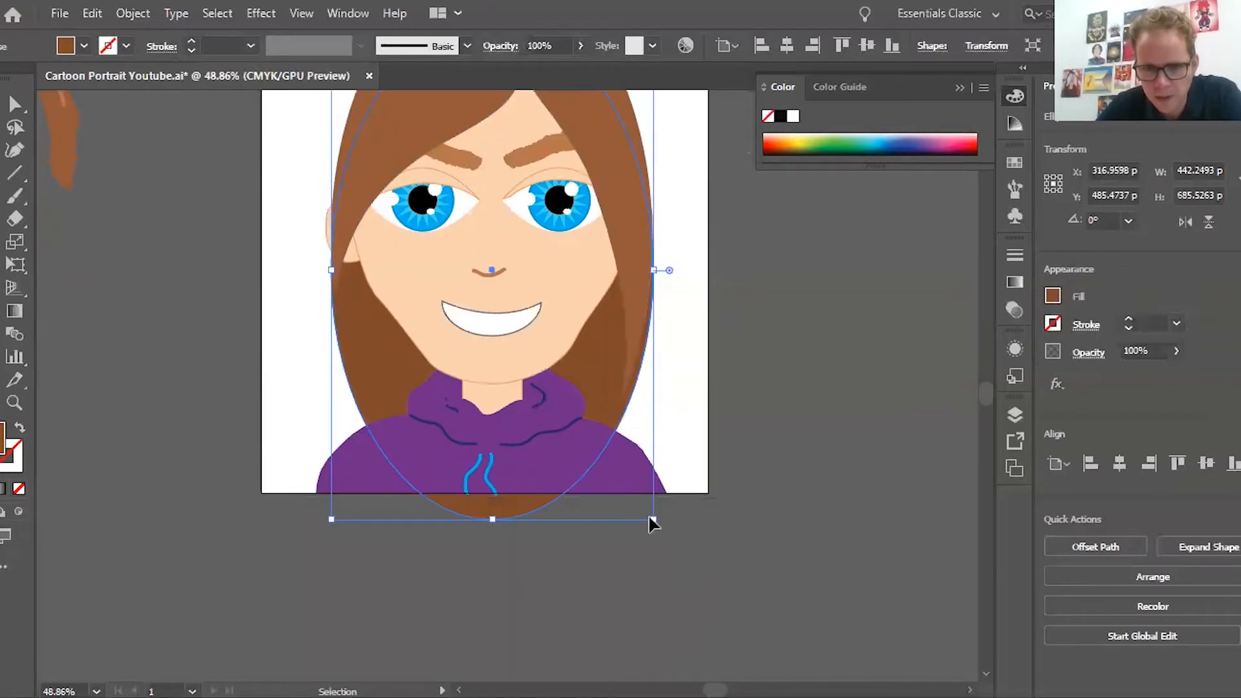
drag(494, 520, 493, 496)
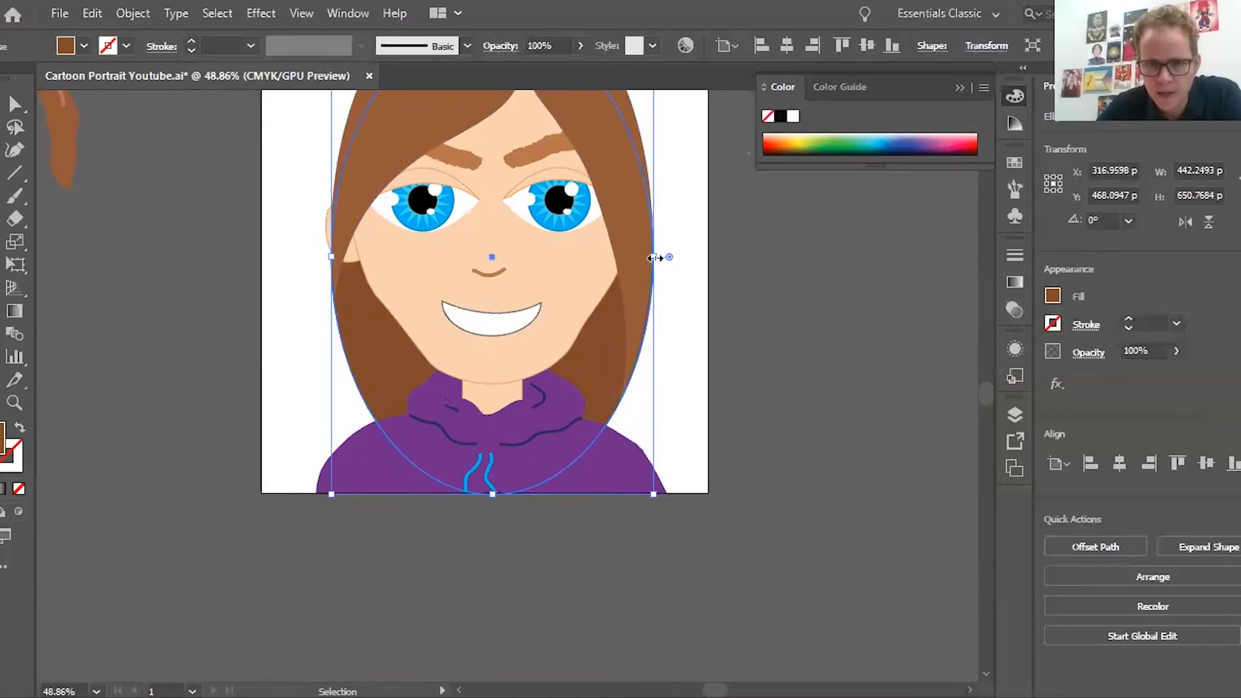
click(172, 351)
Step: Select the front and back hair shapes and warp their top and left outer edges into soft waves
scroll(293, 447, up, 5)
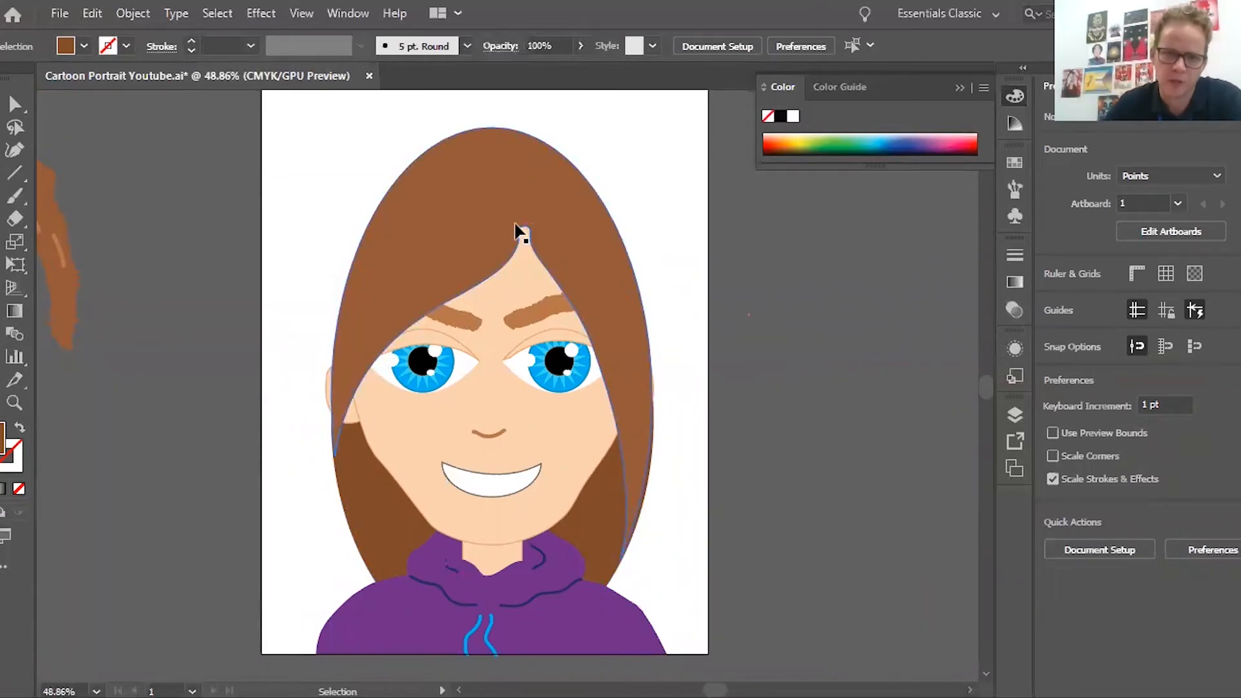
click(490, 286)
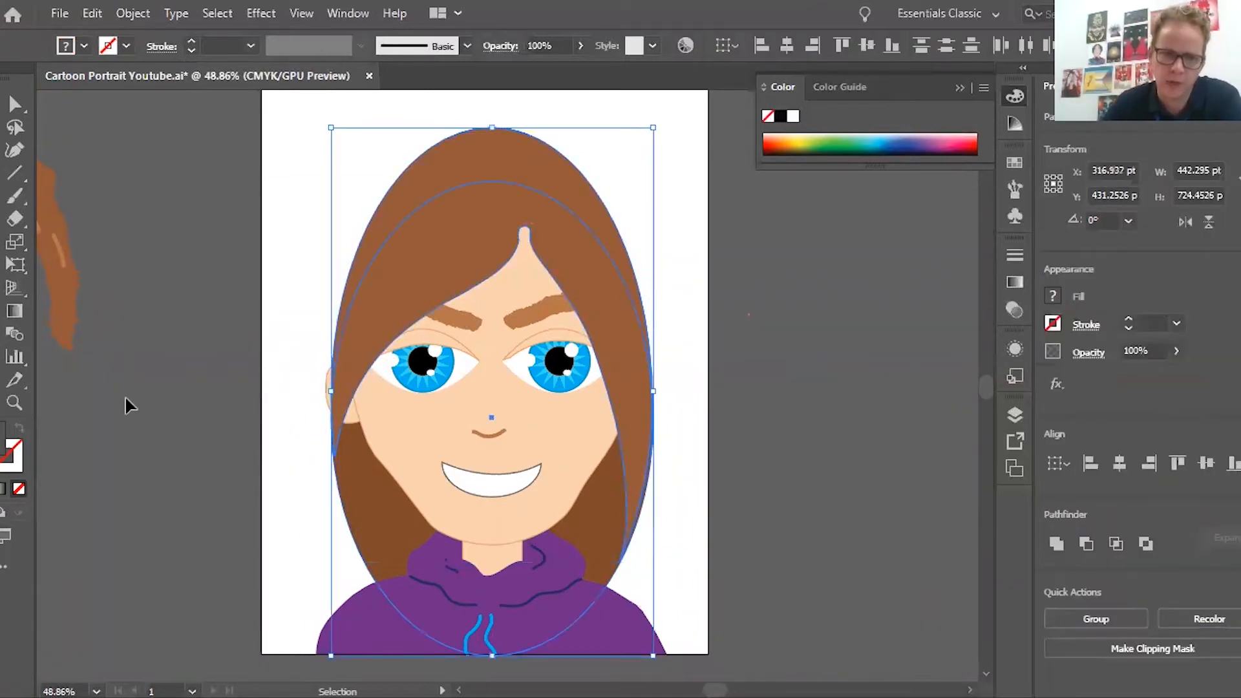
drag(15, 264, 64, 285)
drag(418, 154, 369, 209)
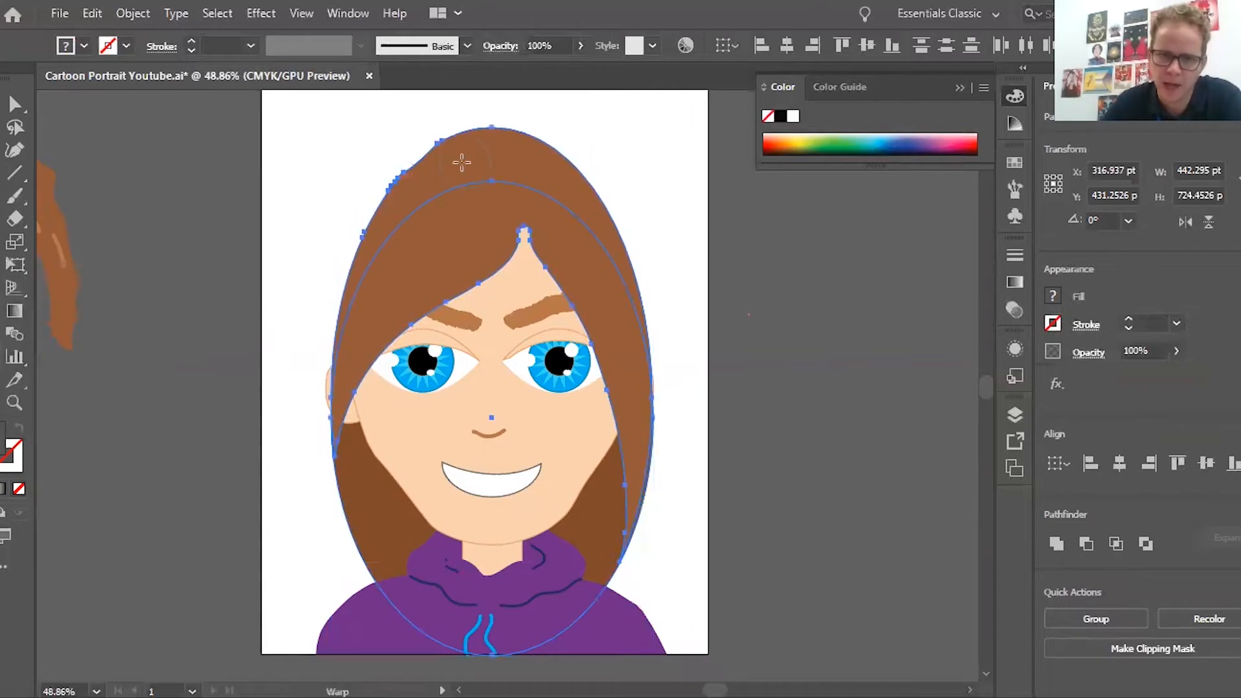
mouse_move(503, 134)
mouse_down()
mouse_move(515, 143)
mouse_move(521, 133)
mouse_move(478, 135)
mouse_move(526, 122)
mouse_move(568, 136)
mouse_move(549, 125)
mouse_move(620, 190)
mouse_move(582, 169)
mouse_up()
mouse_move(459, 133)
mouse_down()
mouse_move(375, 171)
mouse_move(387, 196)
mouse_move(356, 217)
mouse_move(362, 253)
mouse_move(330, 301)
mouse_move(340, 321)
mouse_move(300, 376)
mouse_move(318, 479)
mouse_move(396, 587)
mouse_up()
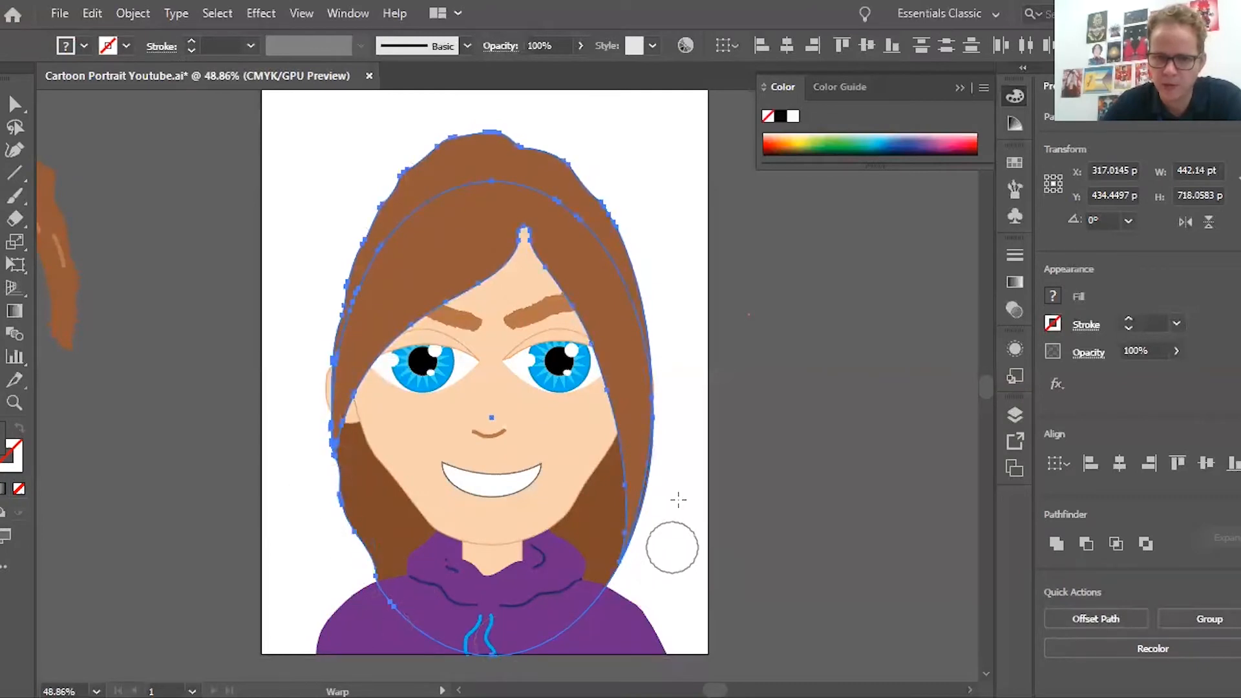
Step: Warp the right outer edge of both hair shapes into soft waves down to the shoulder
mouse_move(659, 479)
mouse_down()
mouse_move(606, 577)
mouse_move(613, 617)
mouse_up()
drag(651, 275, 655, 404)
drag(618, 185, 598, 347)
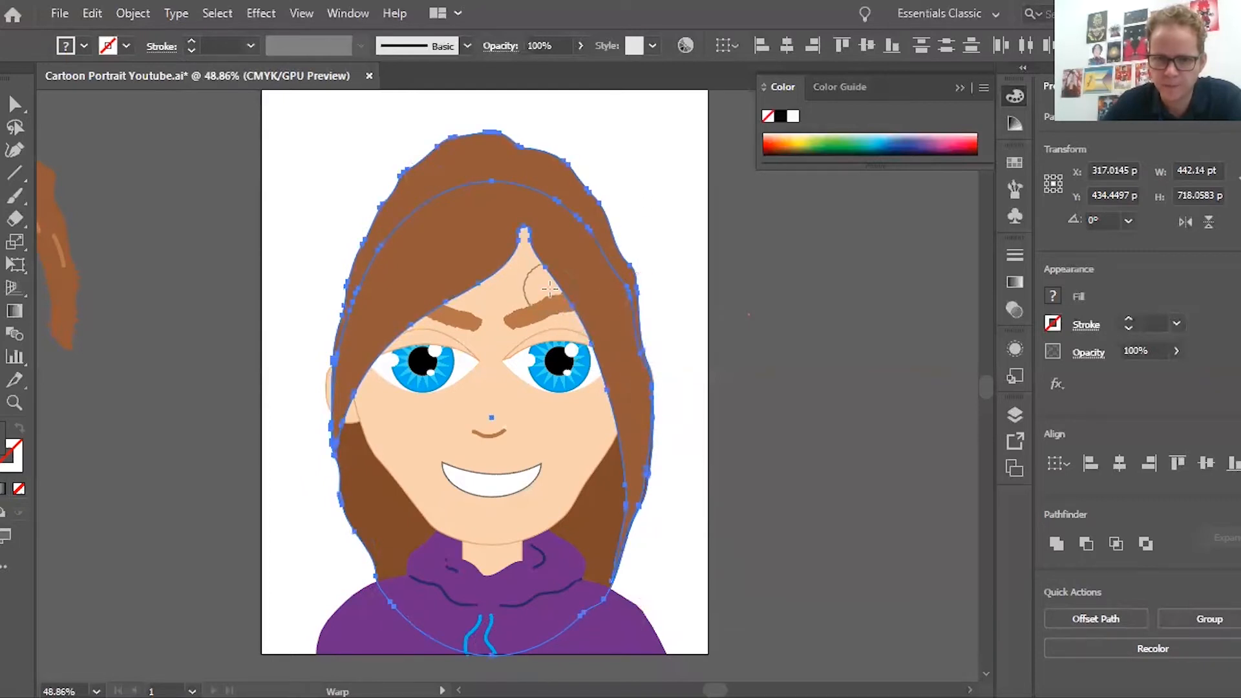
Step: Warp the inner edges of the fringe on both sides of the parting, and deselect the hair
drag(549, 289, 616, 501)
mouse_move(492, 299)
mouse_down()
mouse_move(440, 301)
mouse_move(388, 345)
mouse_move(418, 340)
mouse_move(398, 339)
mouse_move(366, 432)
mouse_up()
click(14, 105)
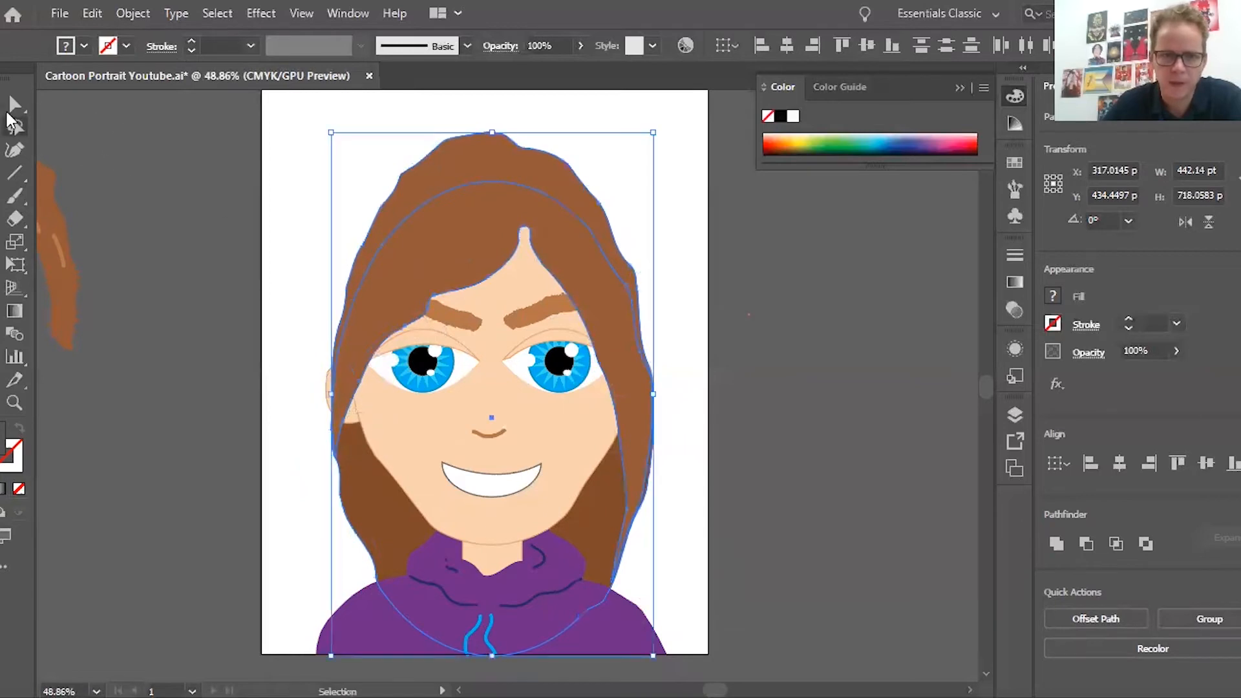
click(221, 200)
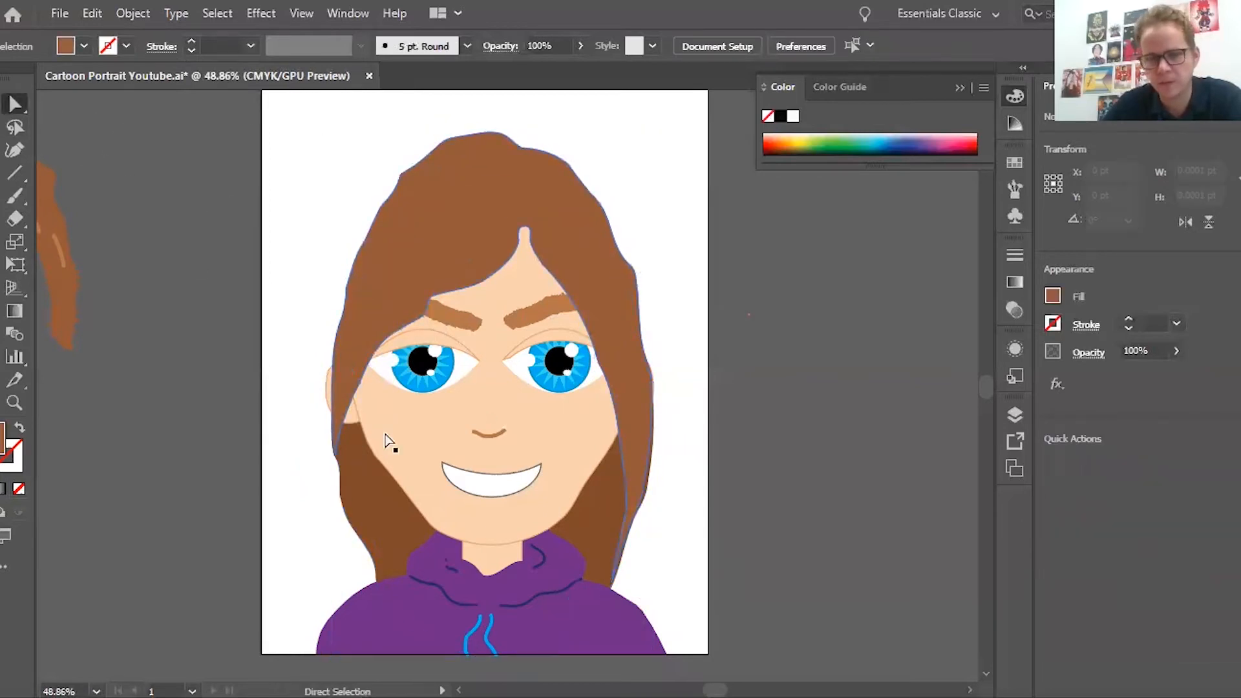
Step: Select only the front hair and warp its long right lock down toward the shoulder
click(642, 443)
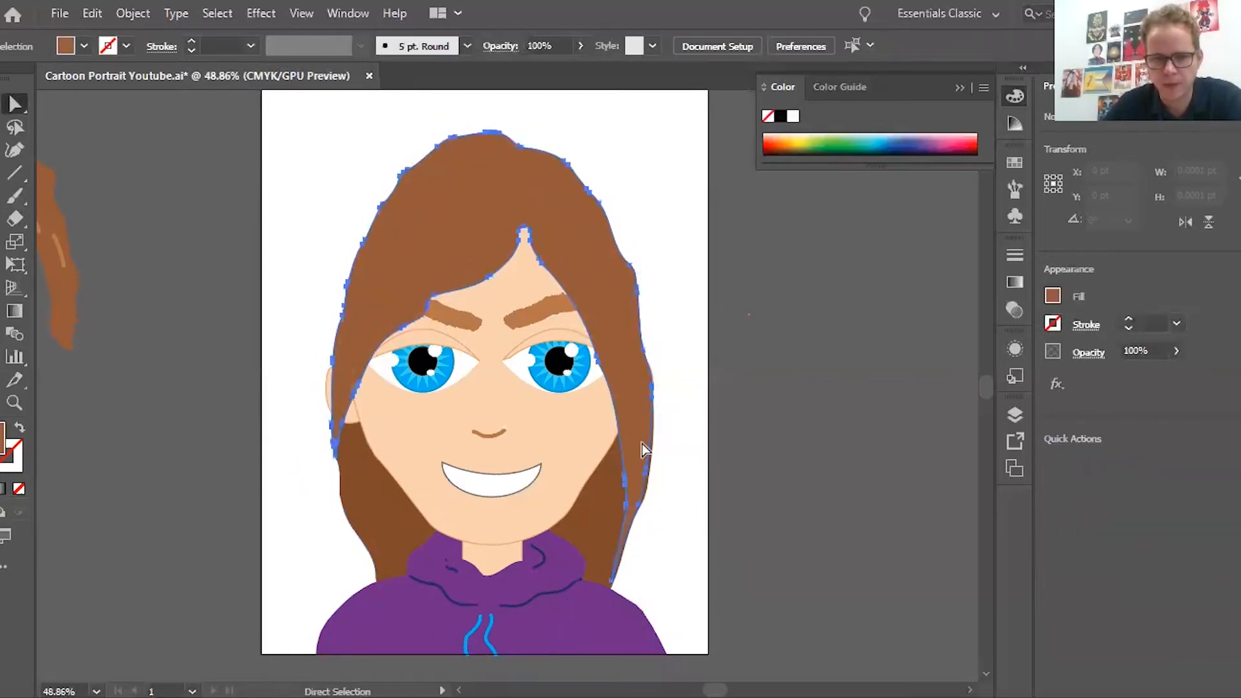
click(0, 271)
mouse_move(639, 444)
mouse_down()
mouse_move(649, 515)
mouse_move(626, 568)
mouse_up()
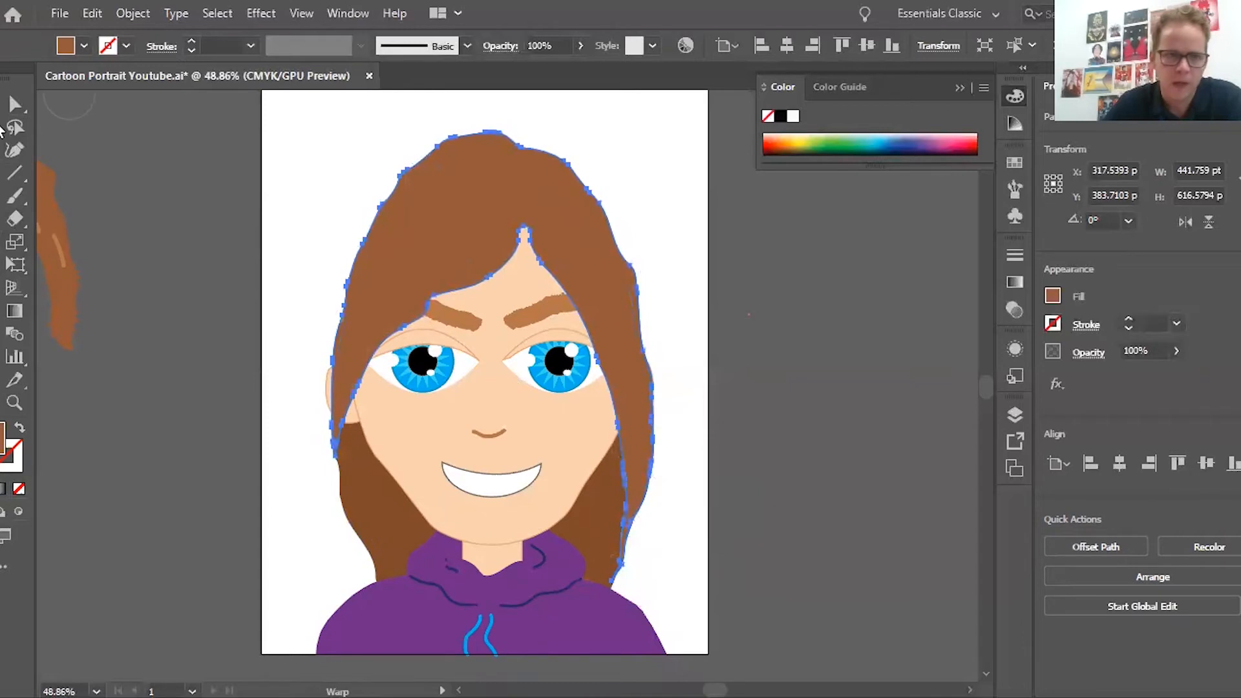
click(0, 106)
click(113, 277)
Step: Select both the front and back hair shapes and enlarge the Eraser brush
click(14, 219)
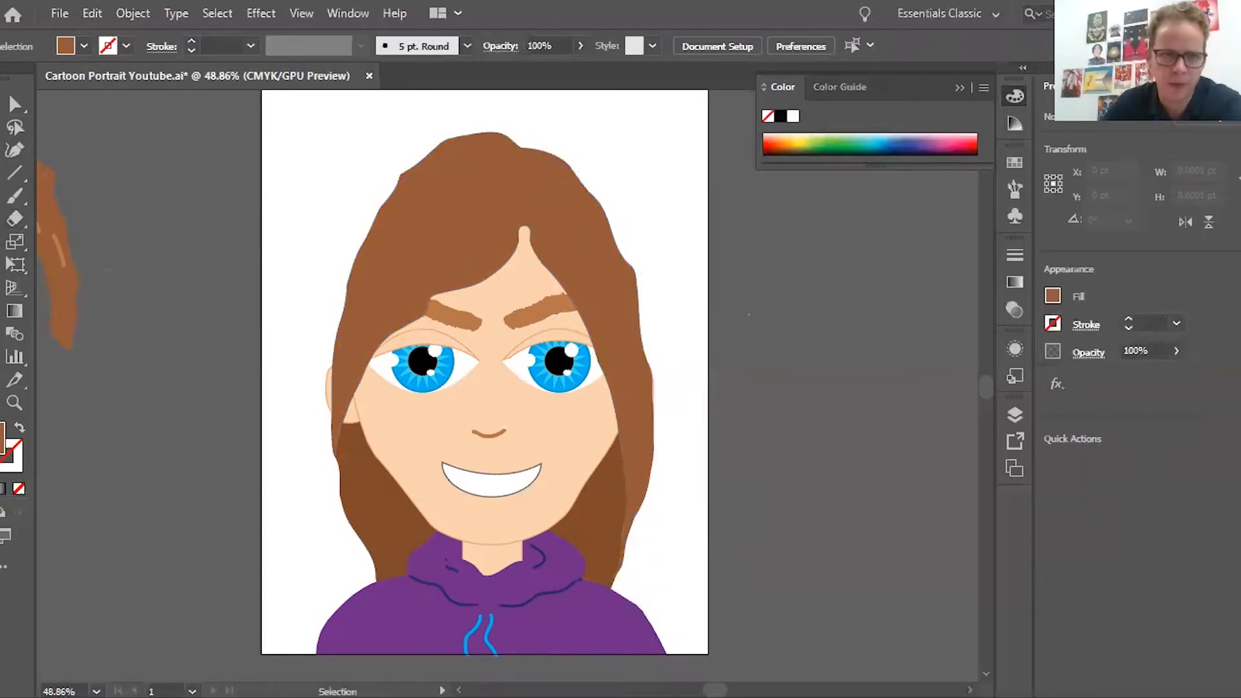
key(v)
click(435, 193)
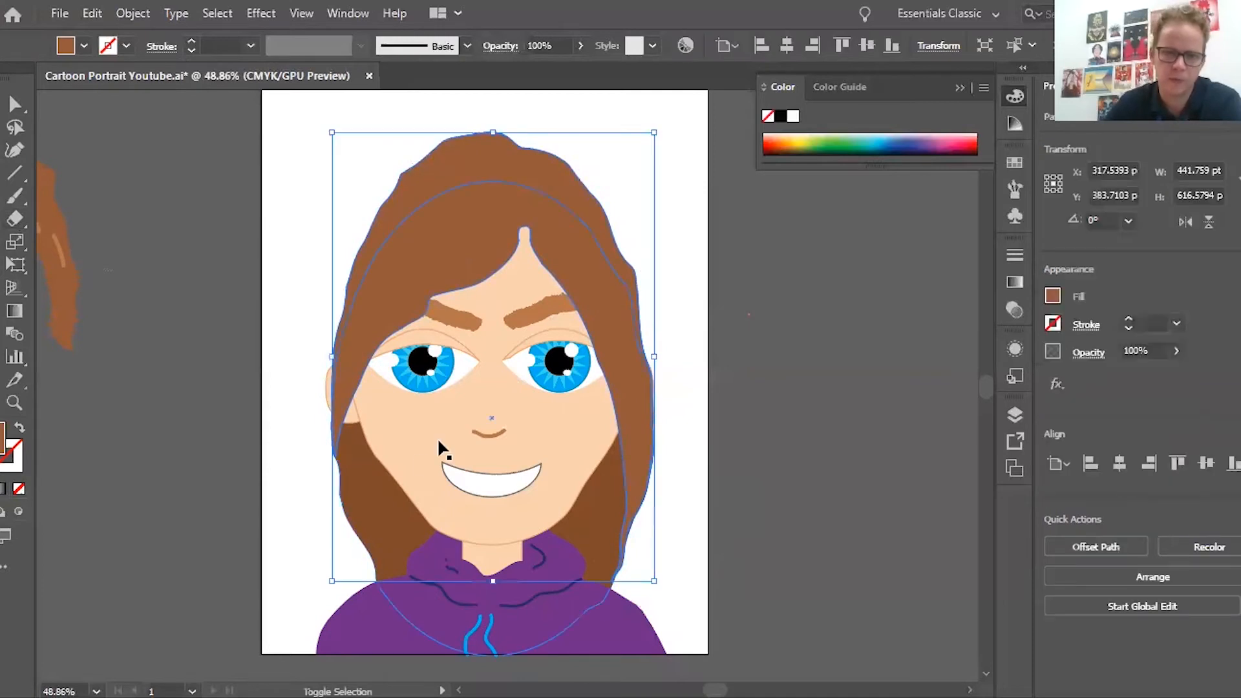
shift+click(386, 540)
key(e)
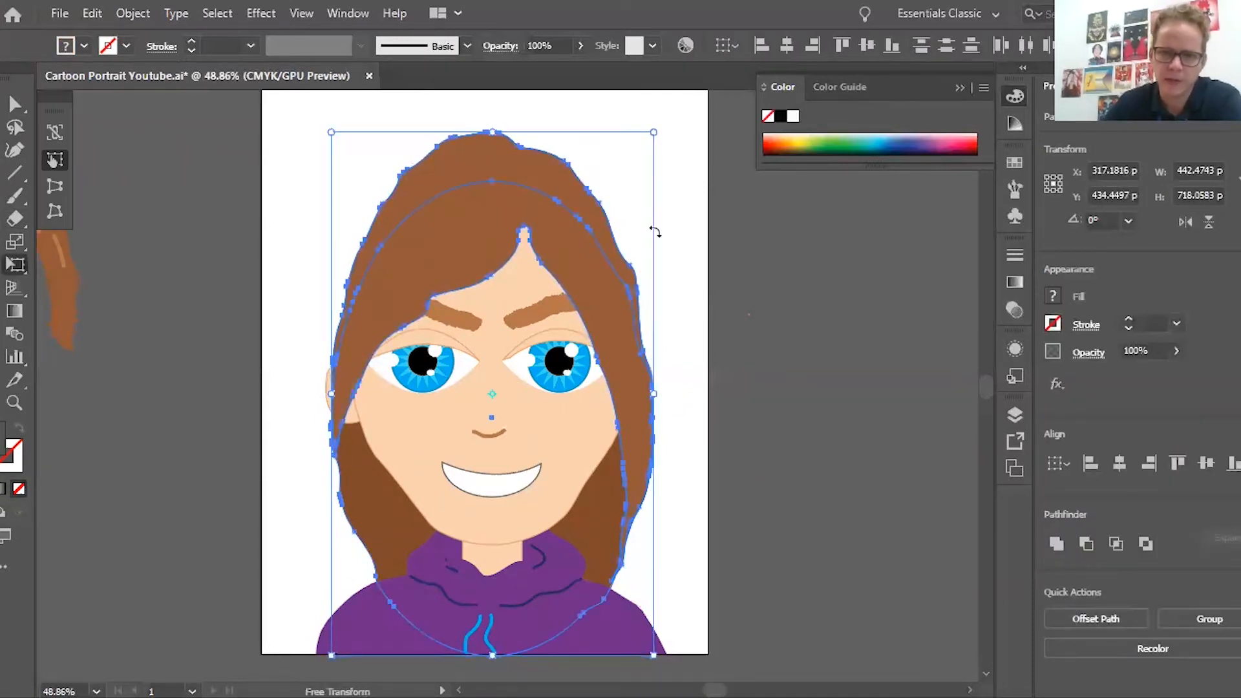
click(14, 219)
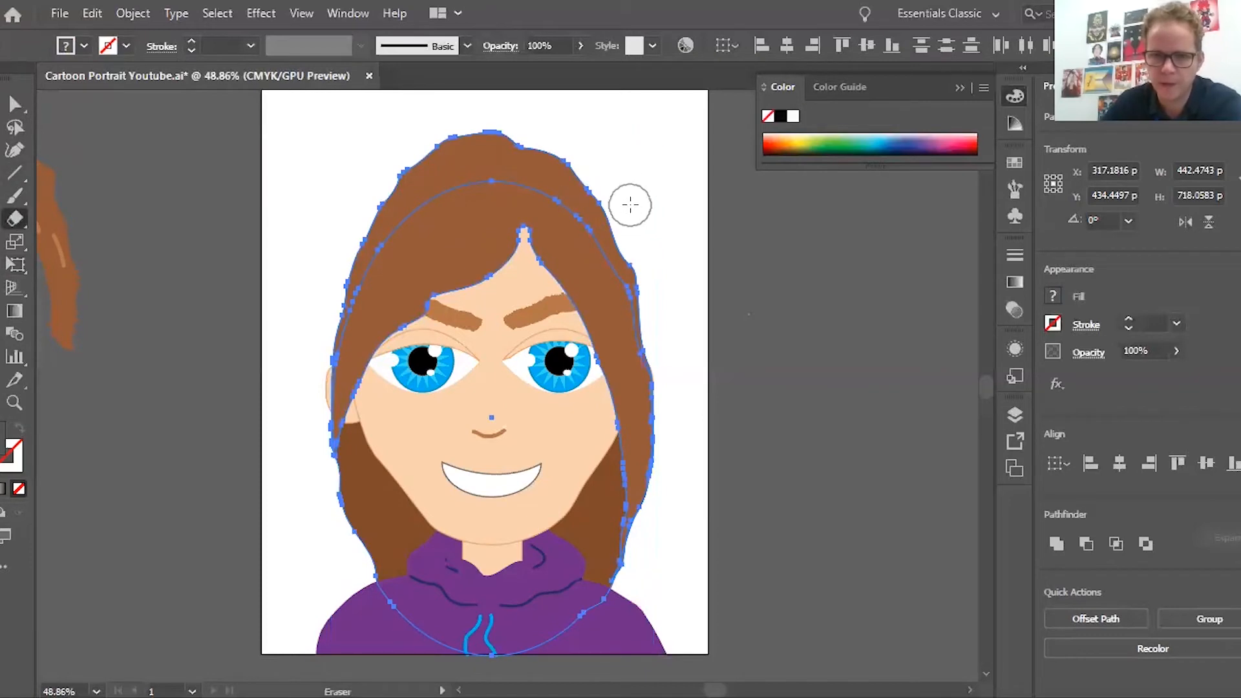
key(])
Step: Try to trim the top and left outer edges of the hair in one Eraser stroke
mouse_move(594, 132)
mouse_down()
mouse_move(452, 126)
mouse_move(369, 194)
mouse_move(327, 249)
mouse_move(316, 493)
mouse_up()
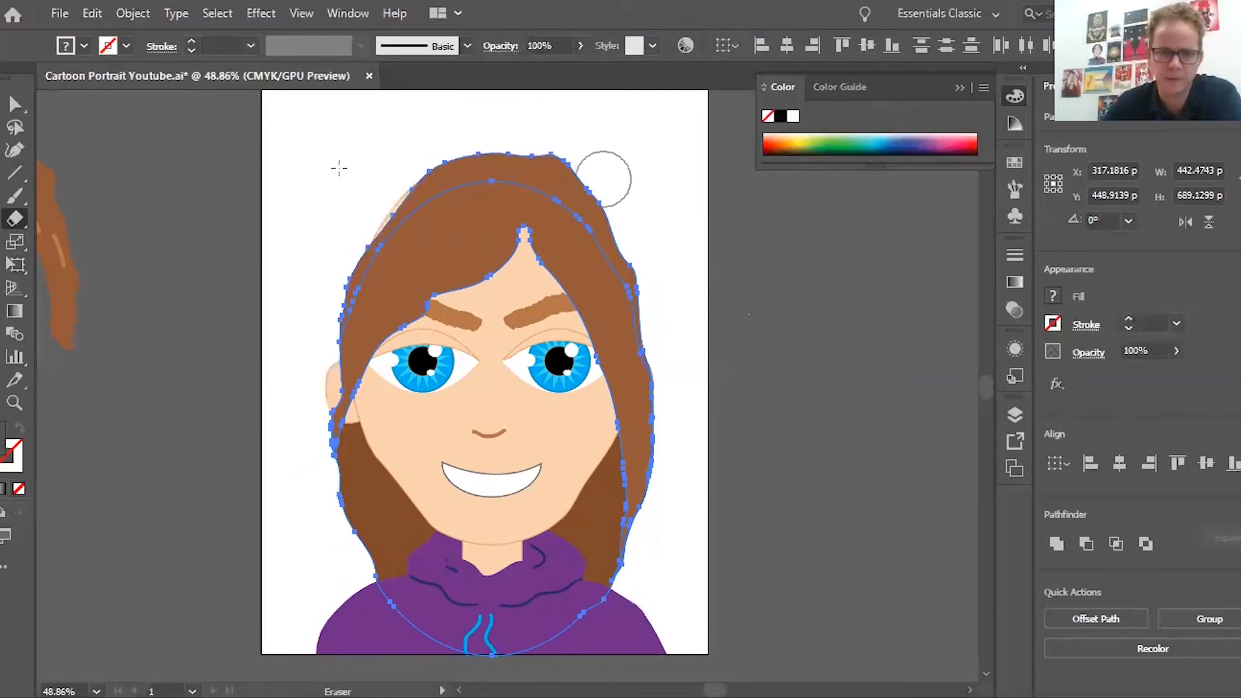
key(v)
key(ctrl+z)
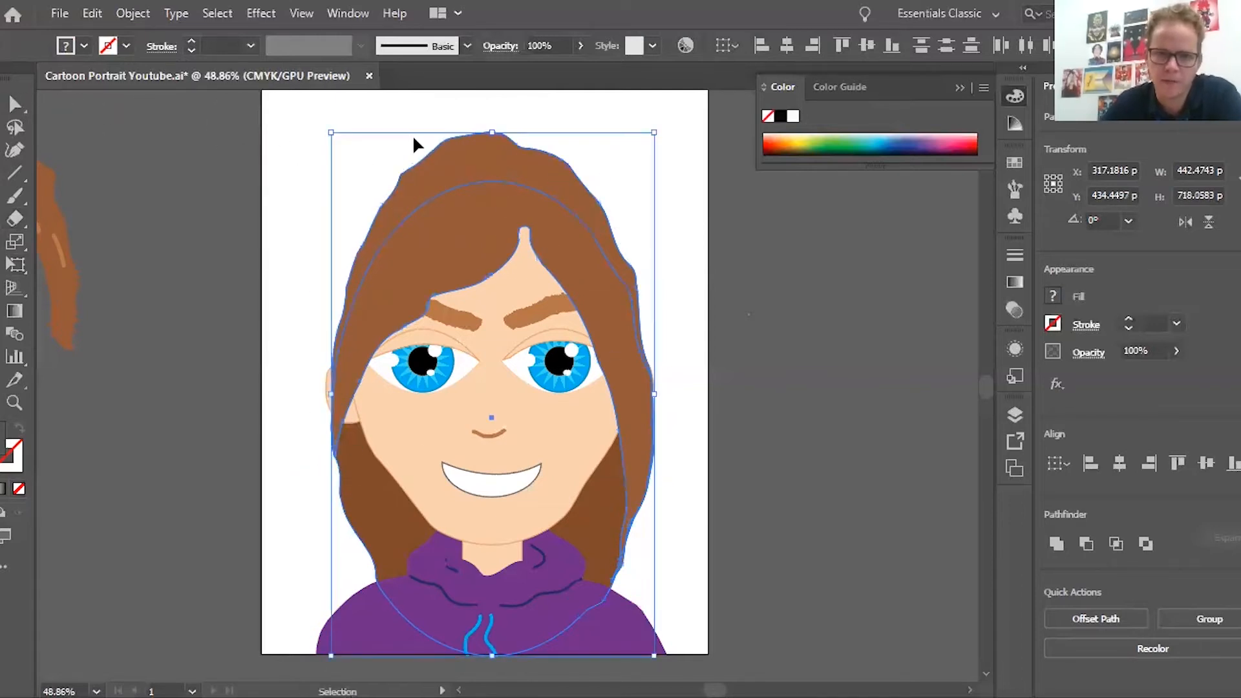
Step: Erase a slice off the top of the hair and trim the lower edge of the fringe, and deselect the hair
click(16, 219)
mouse_move(545, 130)
mouse_down()
mouse_move(531, 117)
mouse_move(468, 116)
mouse_move(359, 165)
mouse_up()
drag(638, 246, 659, 322)
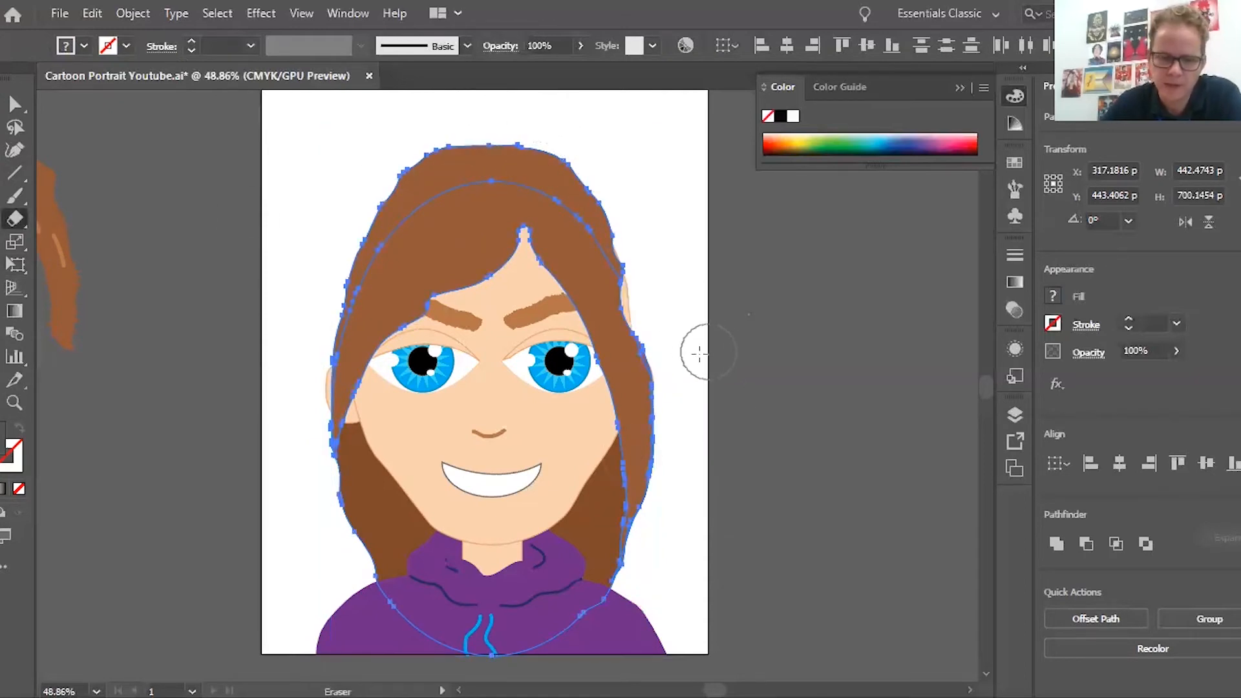
mouse_move(523, 269)
mouse_down()
mouse_move(576, 352)
mouse_move(565, 452)
mouse_move(524, 277)
mouse_move(435, 314)
mouse_move(386, 375)
mouse_up()
click(1, 104)
click(162, 206)
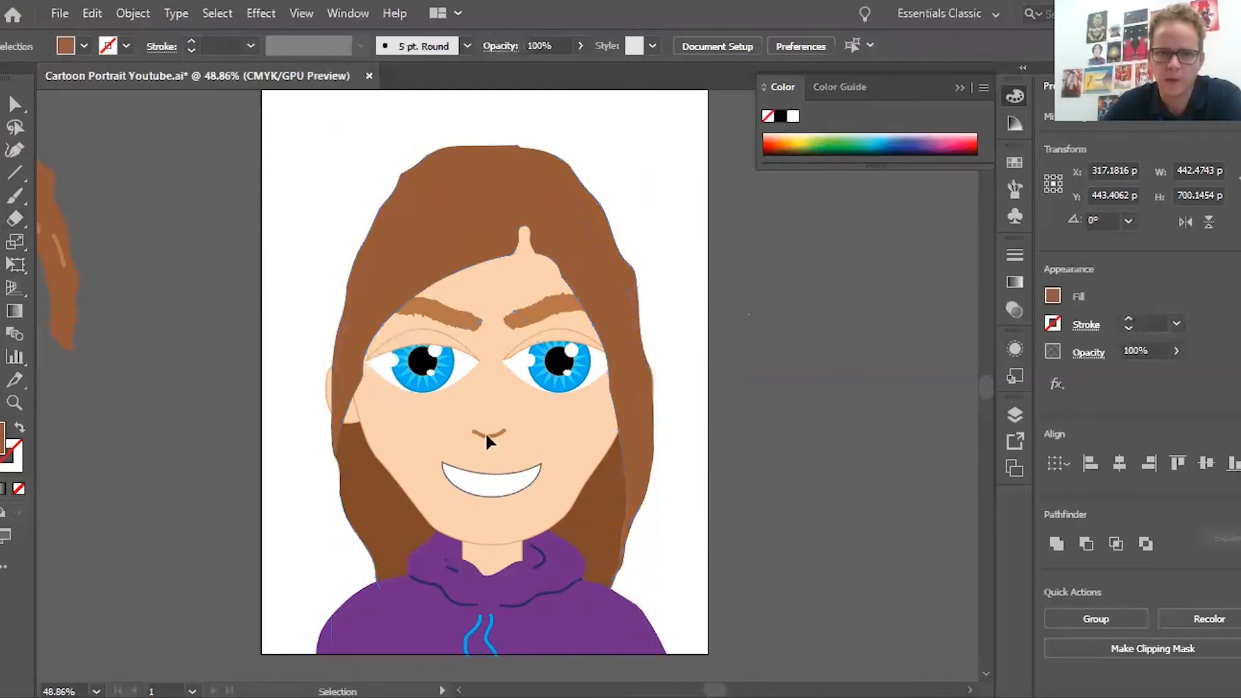
Step: Select the front hair and set a light tan stroke color for the Paintbrush
click(515, 244)
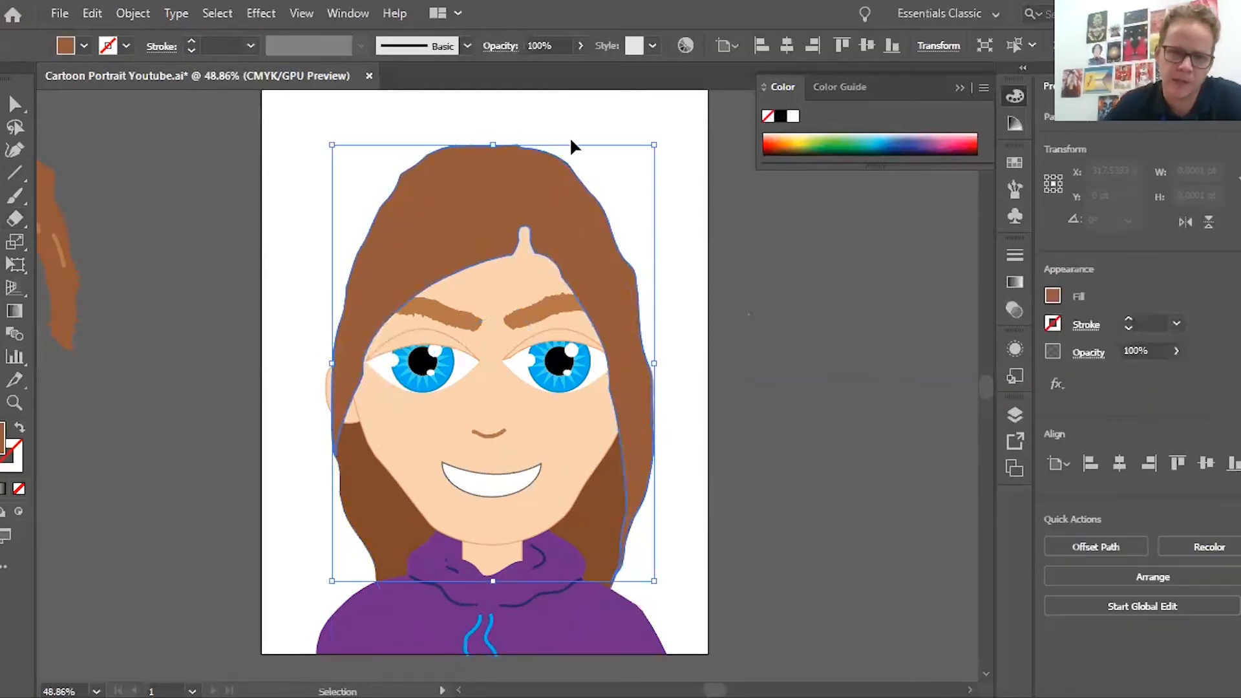
click(15, 198)
click(126, 46)
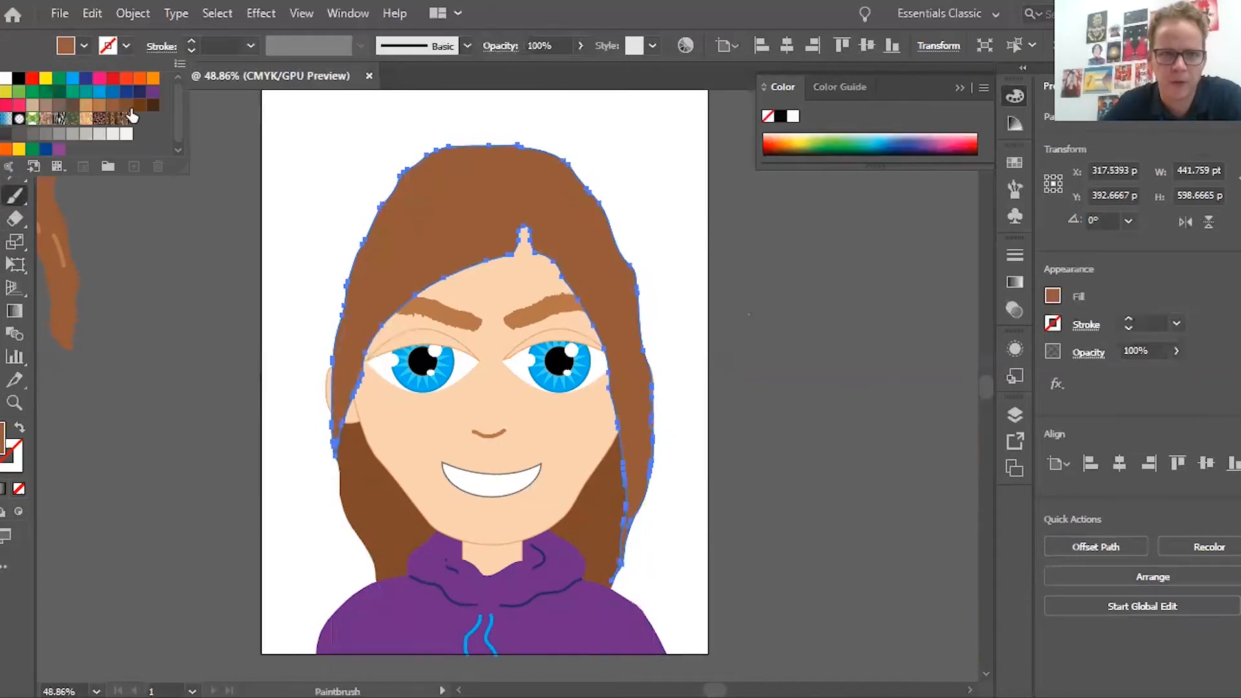
click(86, 105)
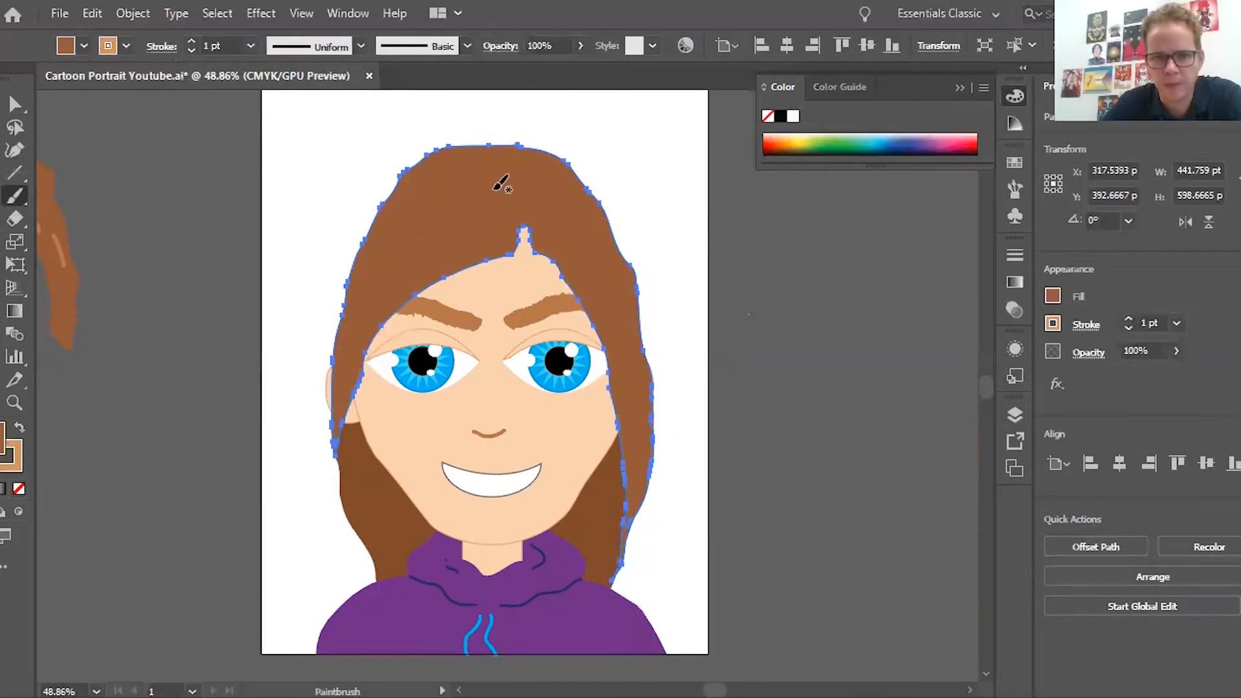
Step: Paint light tan, wavy highlight strands on both sides of the parting and down the long side locks
mouse_move(495, 192)
mouse_down()
mouse_move(457, 227)
mouse_move(389, 259)
mouse_move(360, 314)
mouse_up()
drag(513, 212, 398, 261)
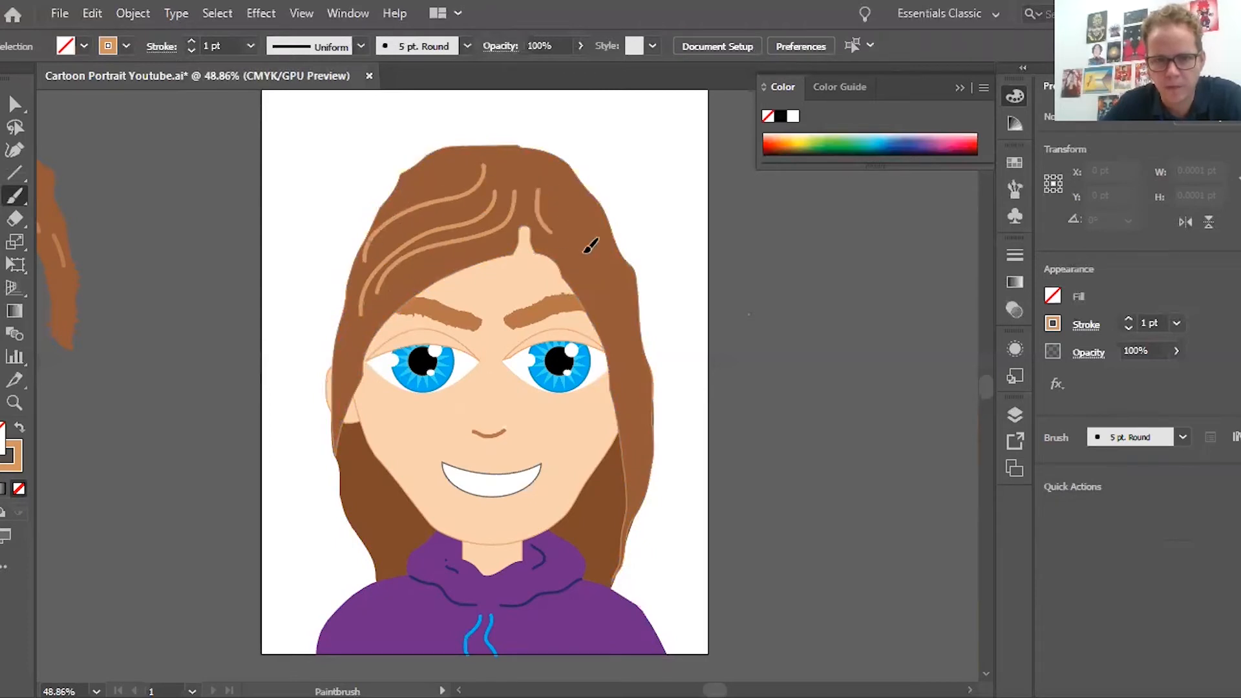
drag(586, 251, 613, 330)
drag(628, 283, 644, 445)
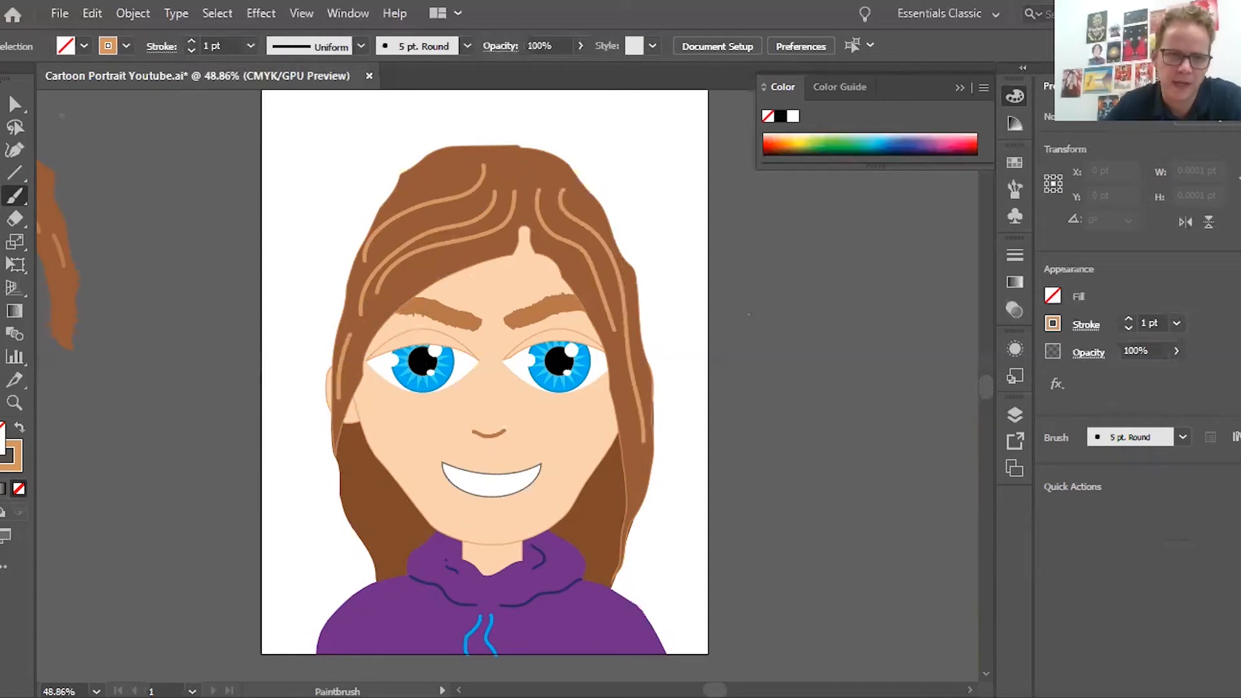
Step: Move the long hairstyle with its highlights off the artboard, placing it to the left of the short curly hairstyle
key(v)
click(172, 316)
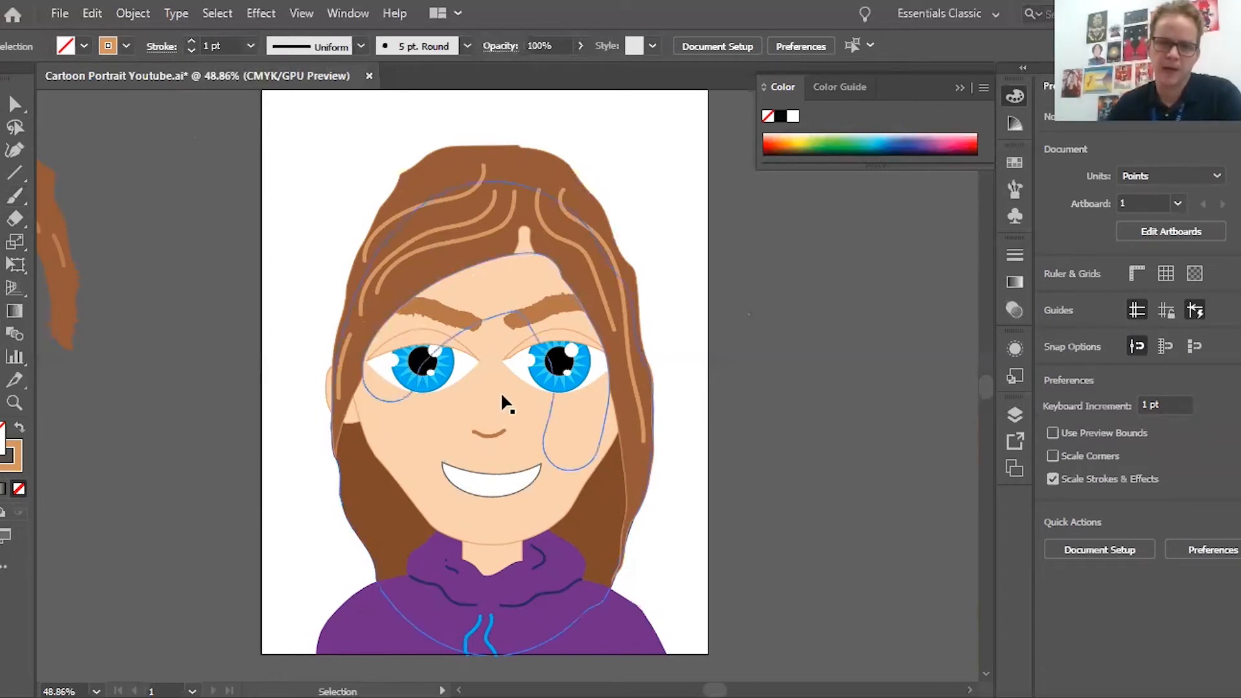
drag(535, 227, 64, 397)
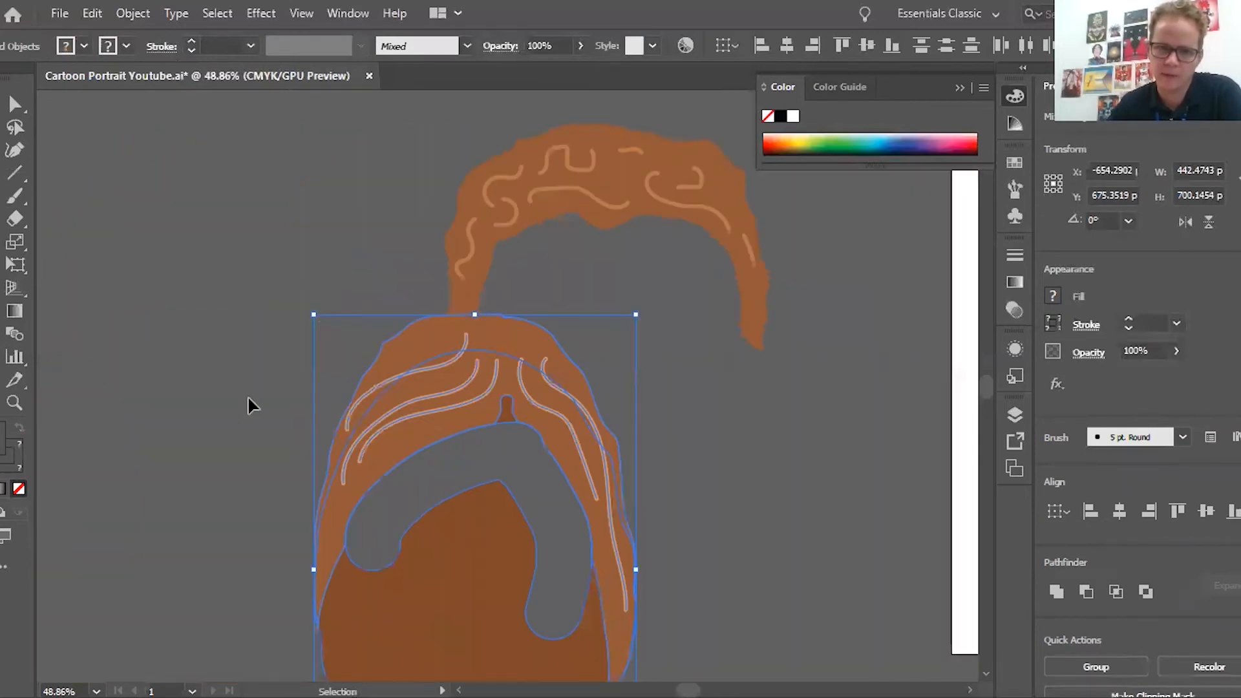
drag(408, 420, 200, 183)
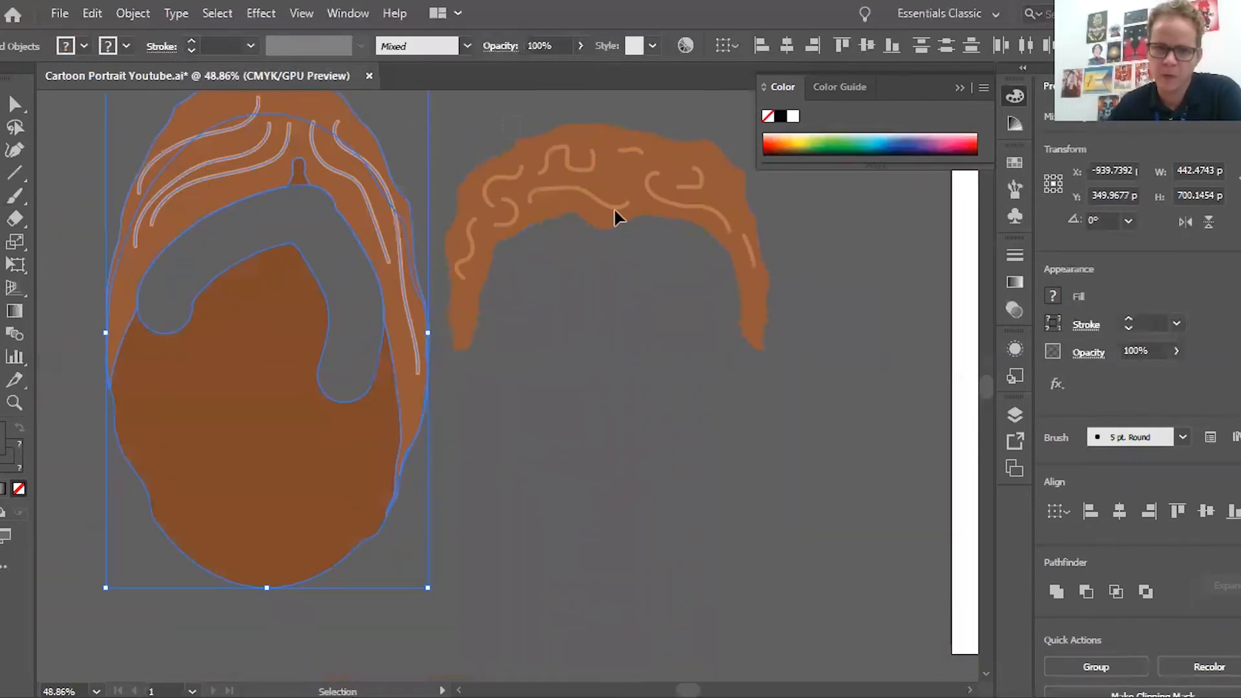
Step: Try to move the short curly hairstyle over the long hairstyle on the pasteboard
drag(639, 218, 290, 339)
click(774, 434)
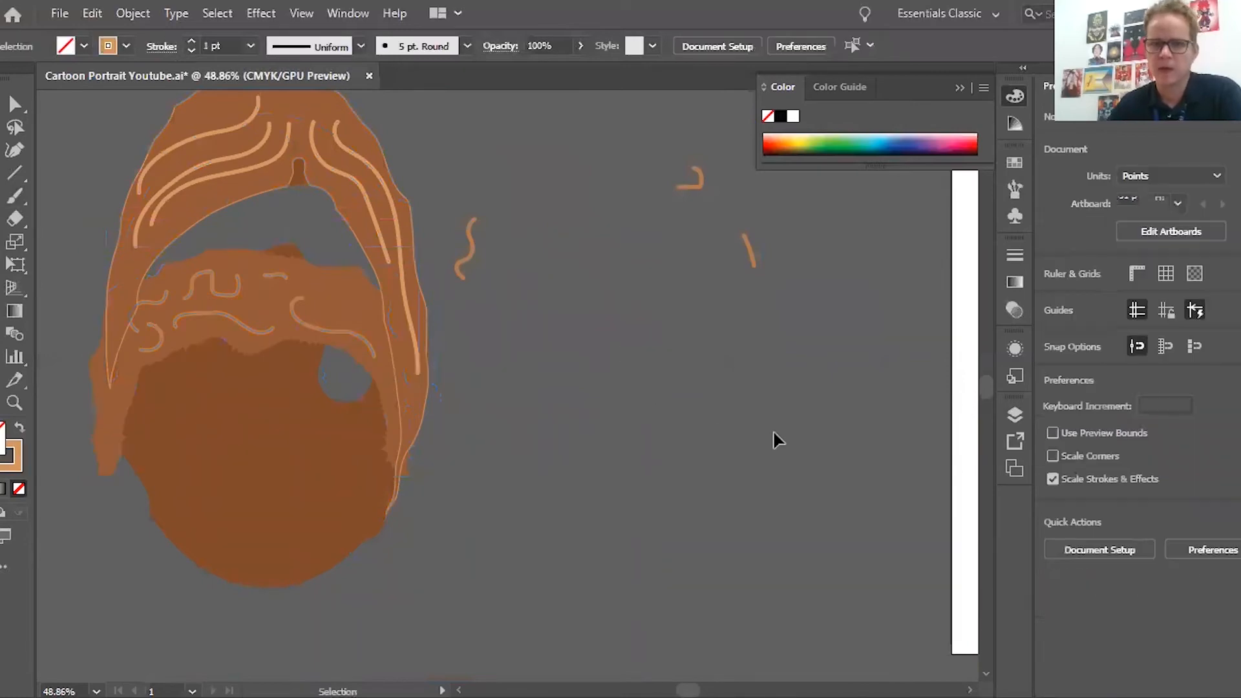
key(ctrl+z)
key(ctrl+z)
key(ctrl+z)
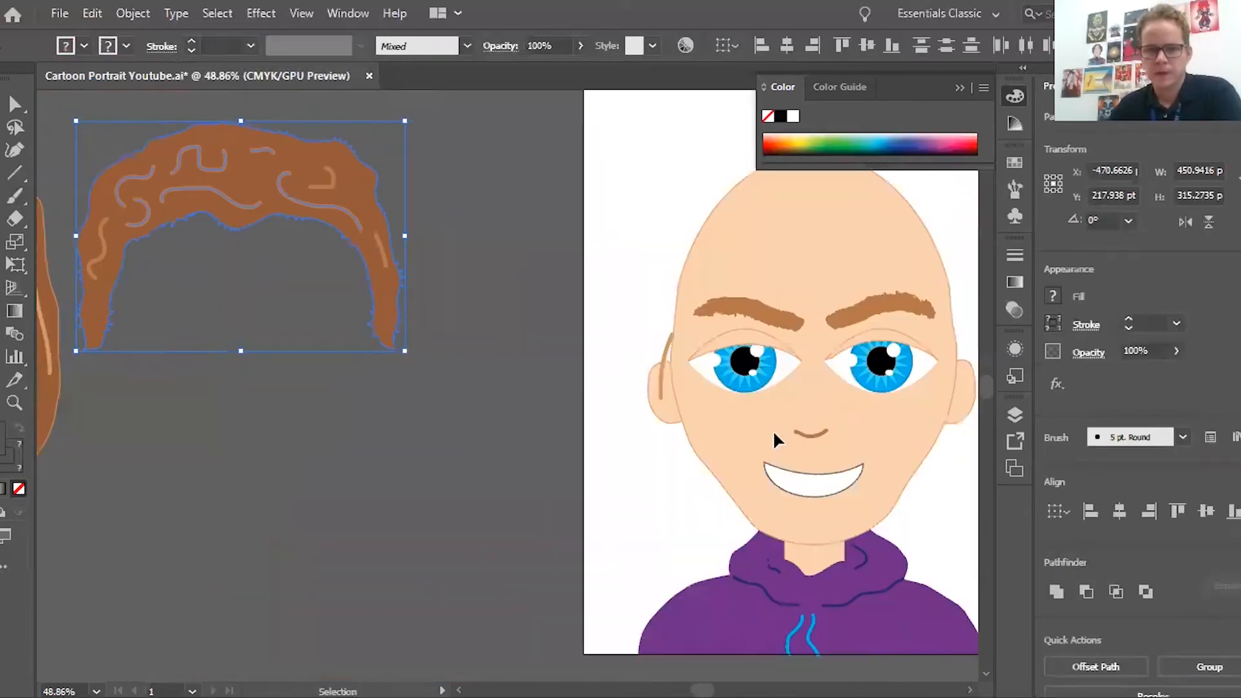
Step: Delete the leftover highlight strand together with the ear beneath it on the left side of the head
scroll(773, 432, right, 5)
shift+click(194, 382)
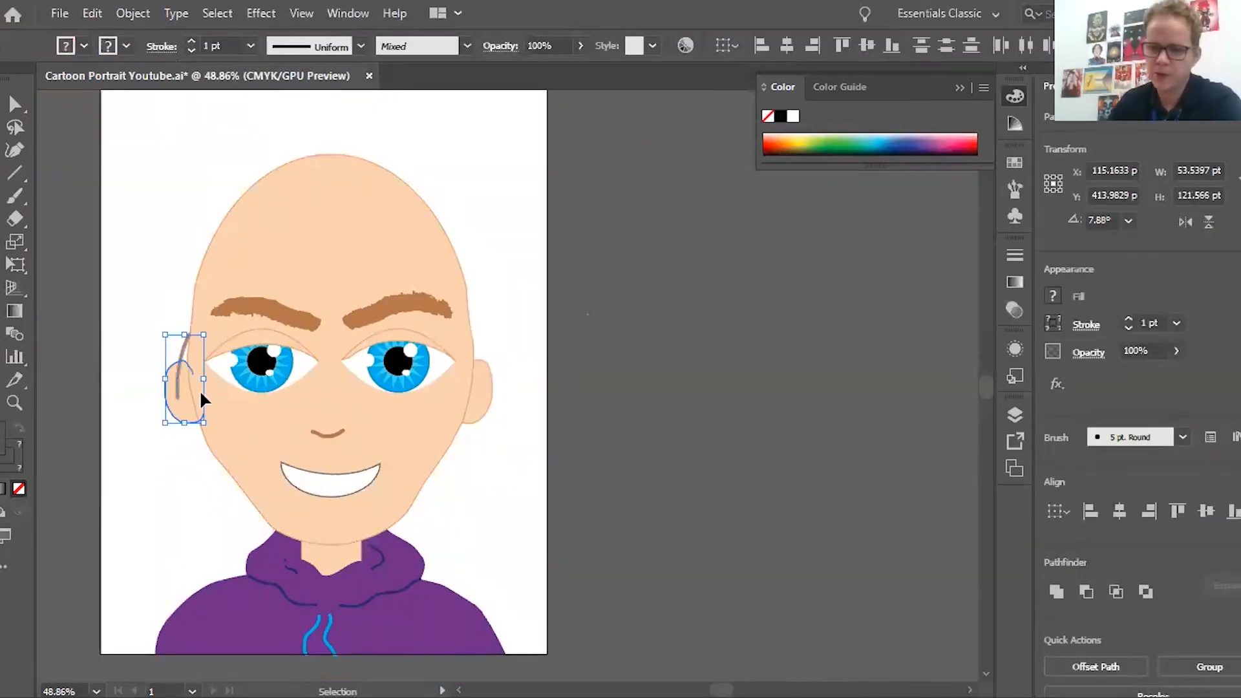
key(Delete)
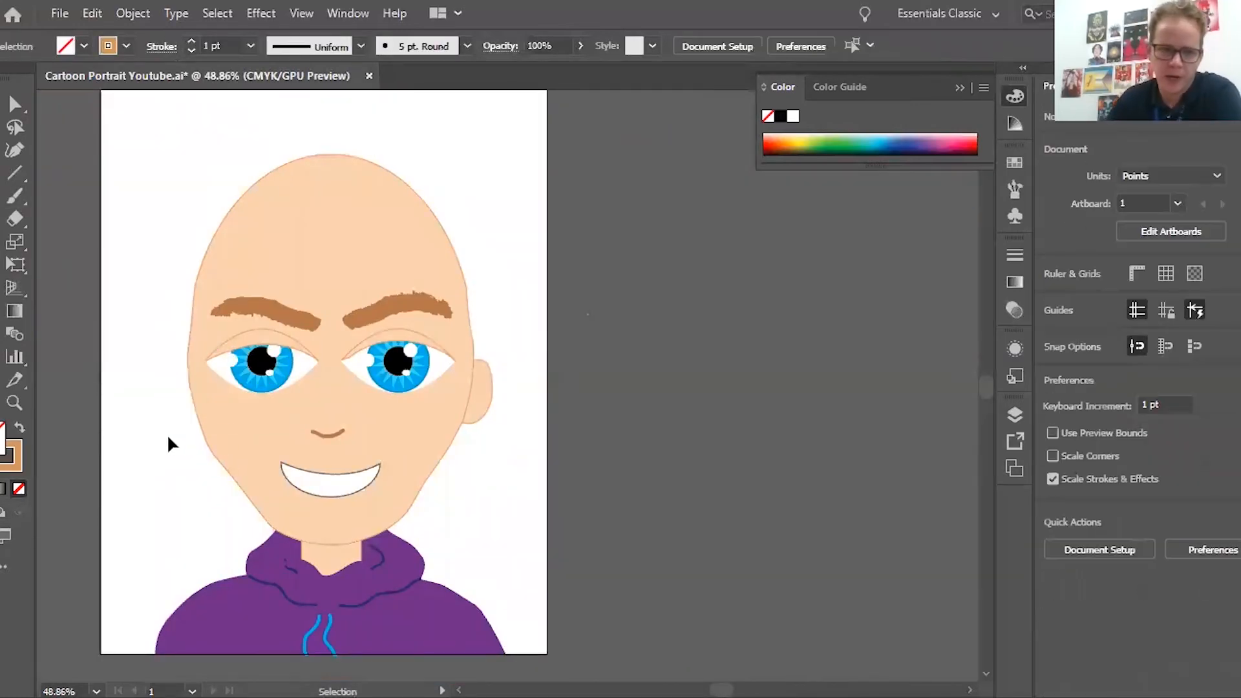
click(128, 43)
click(19, 77)
click(83, 266)
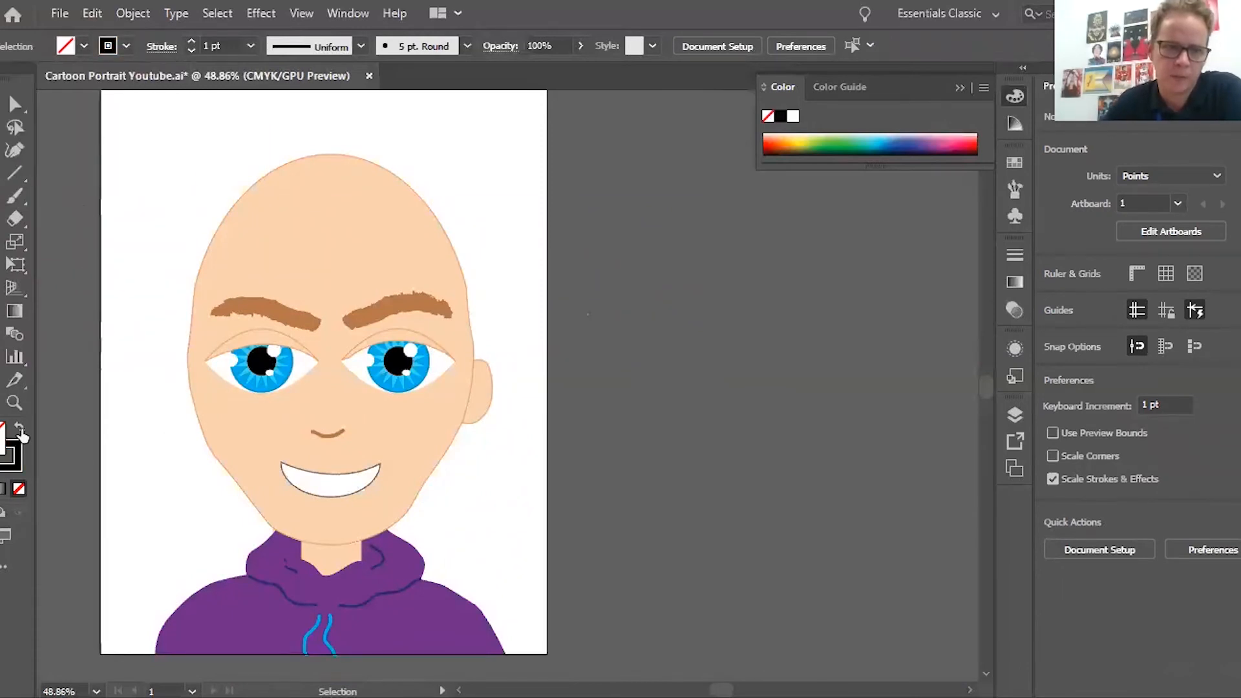
key(shift+x)
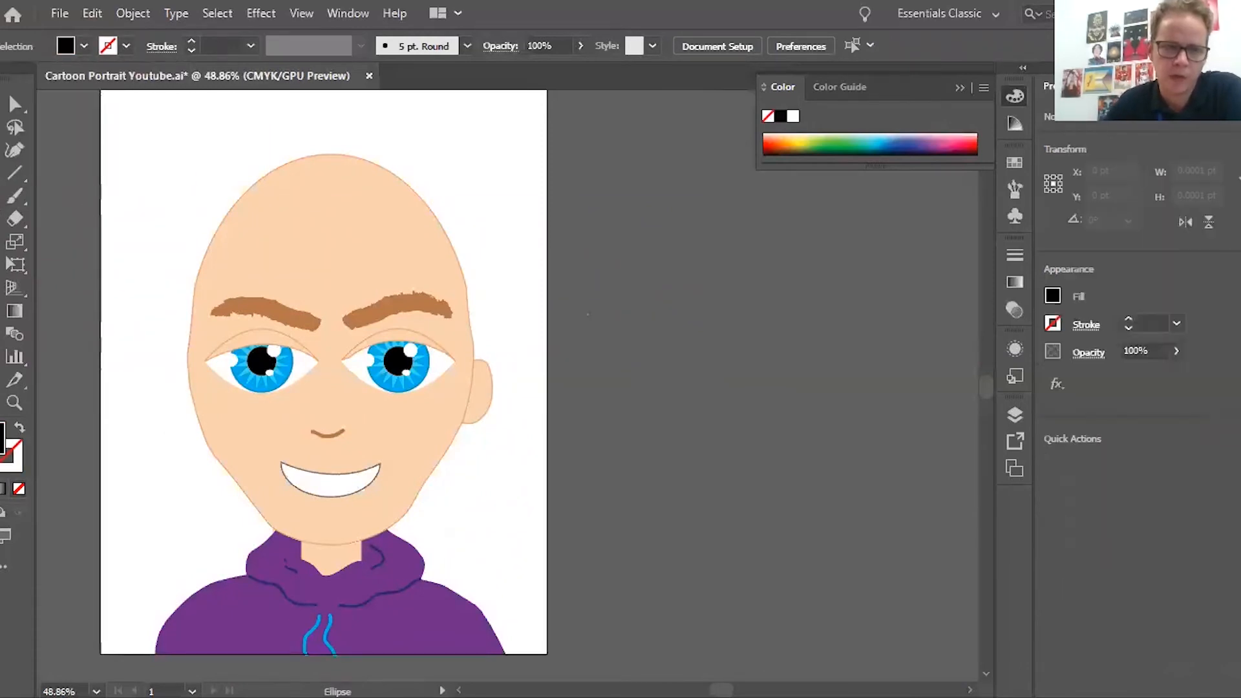
click(1, 196)
click(65, 195)
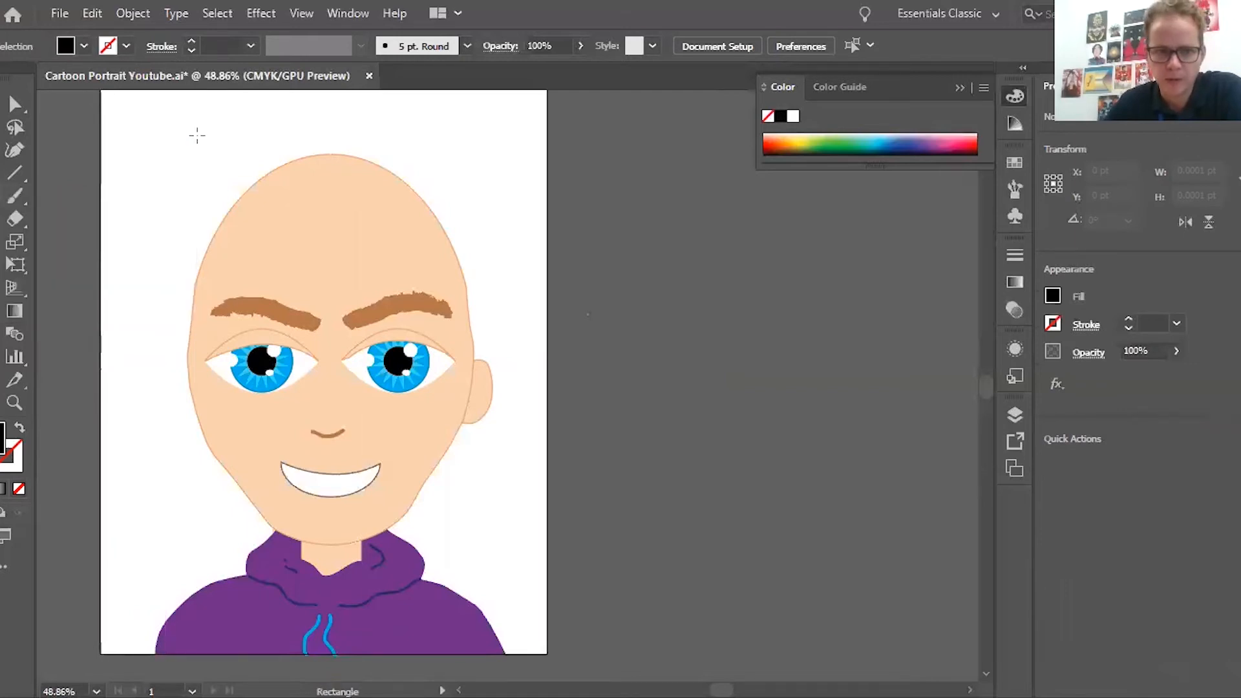
scroll(219, 166, left, 10)
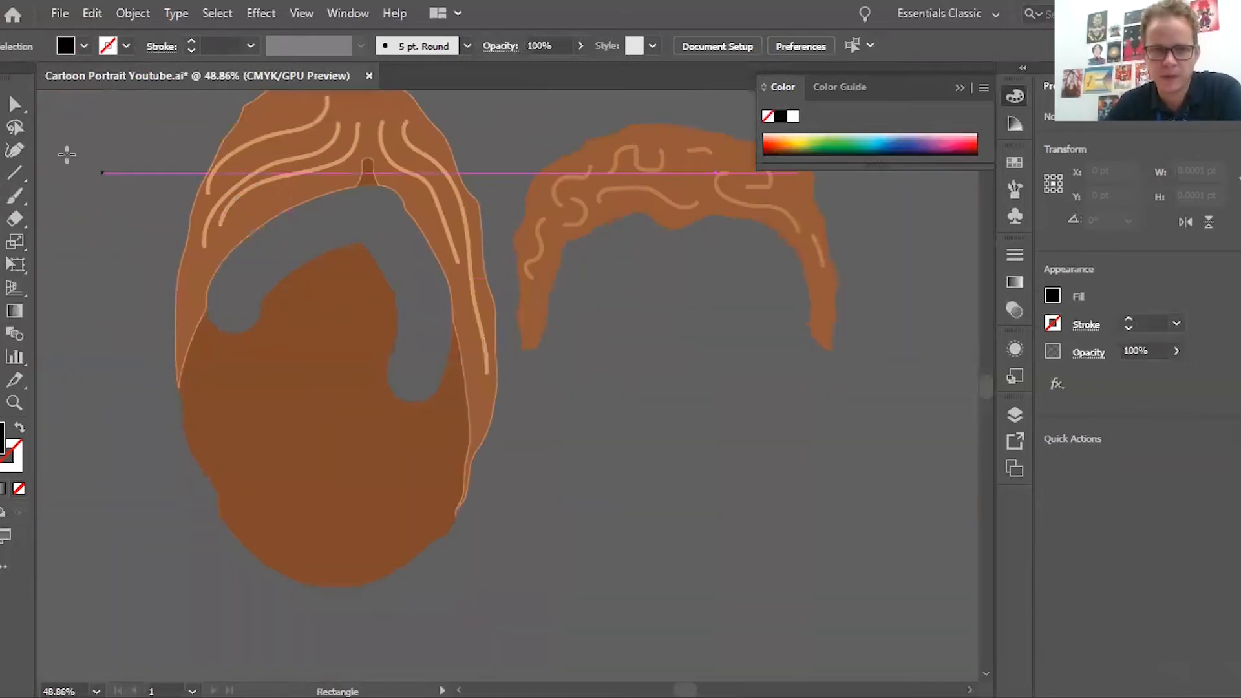
key(v)
scroll(346, 374, right, 10)
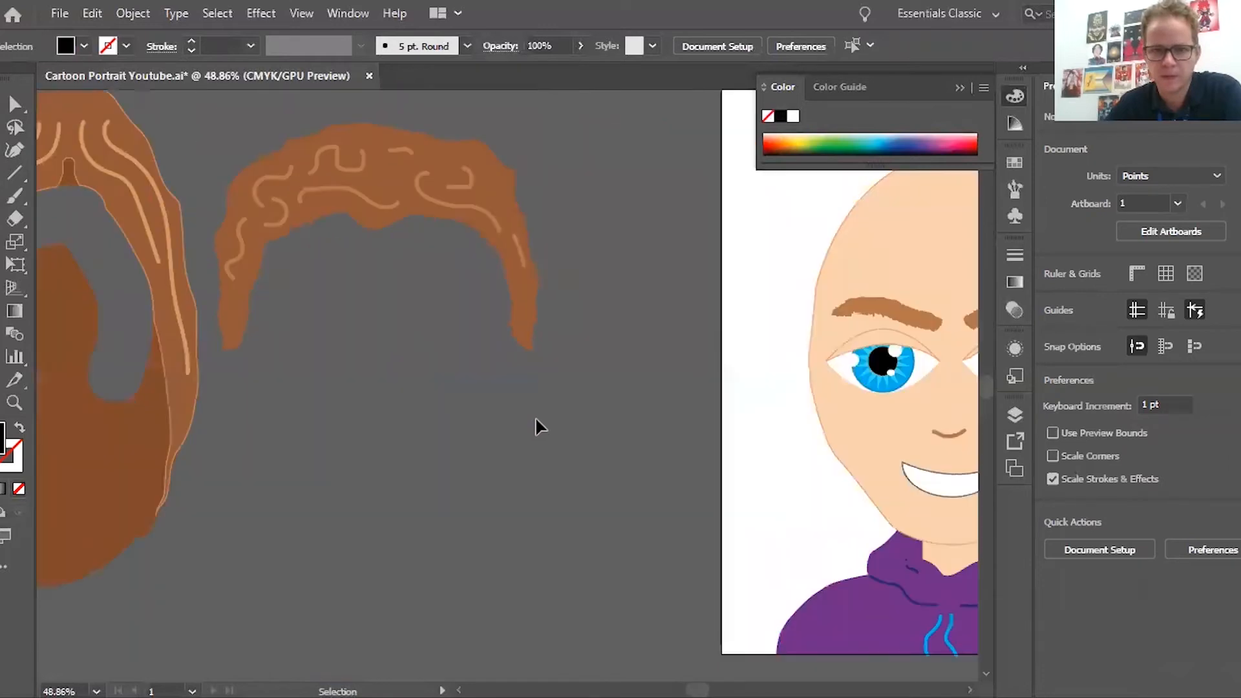
Step: Copy the remaining ear to the left side of the head, reflect the copy to mirror the original, and deselect it
click(804, 405)
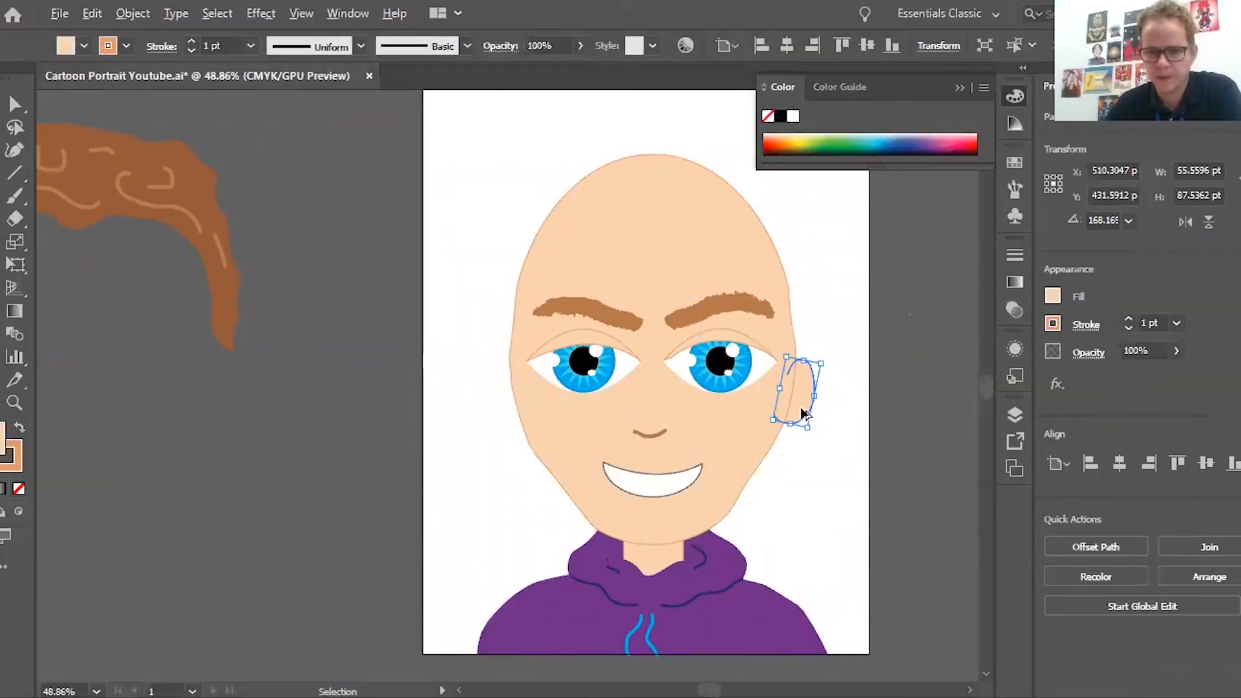
drag(804, 414, 519, 411)
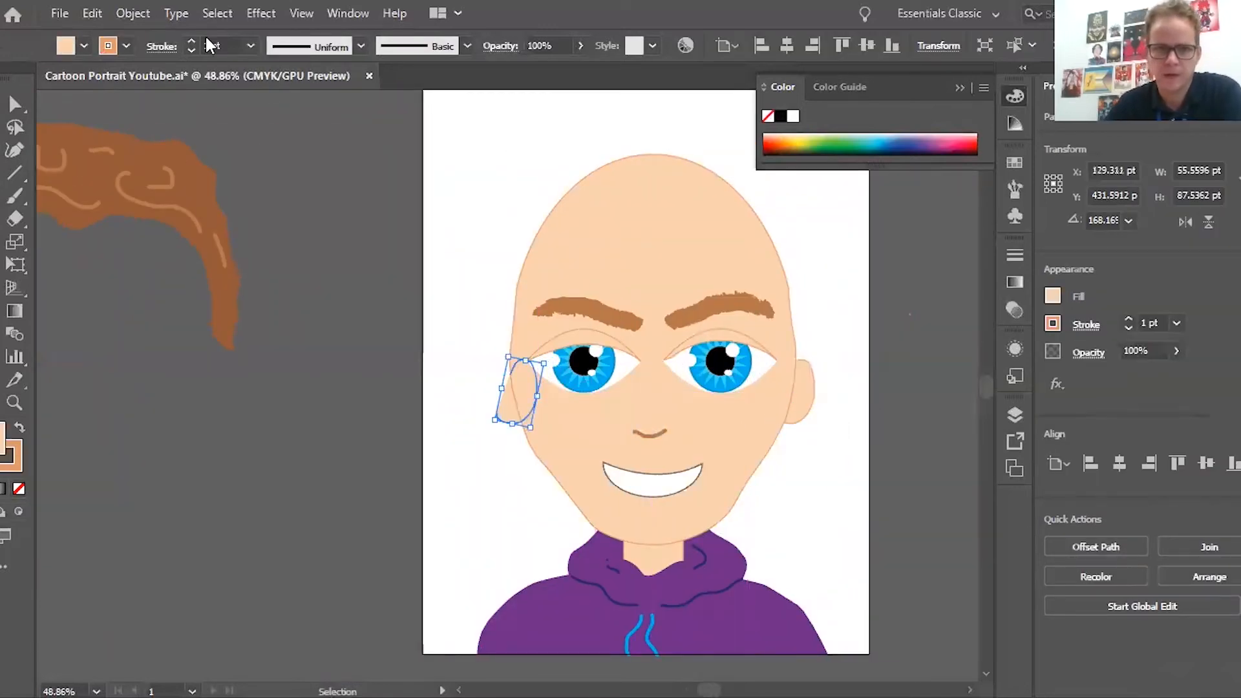
click(133, 13)
mouse_move(208, 31)
click(529, 98)
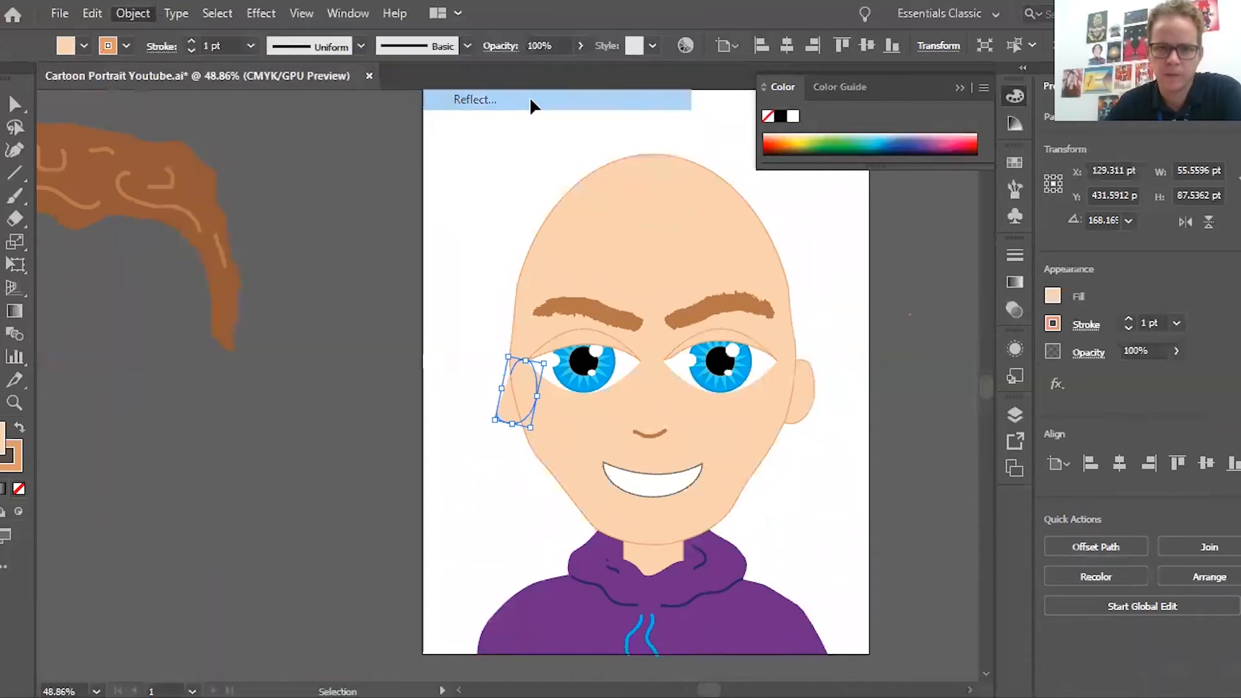
click(654, 476)
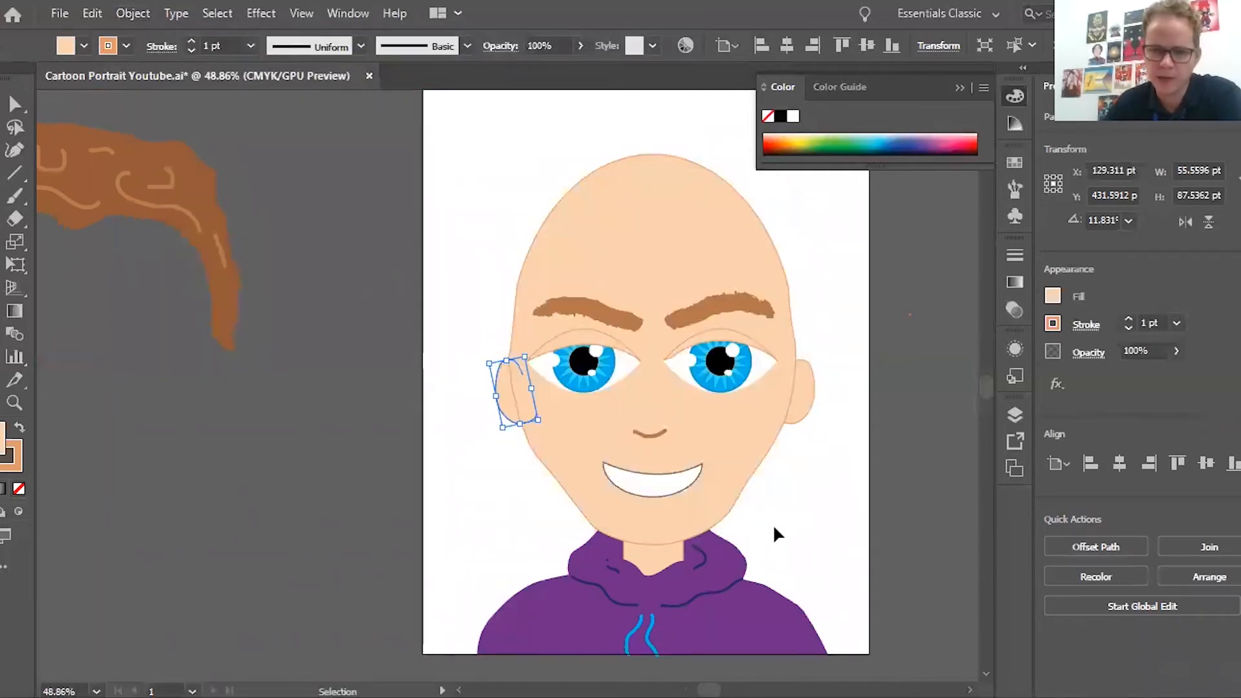
click(441, 338)
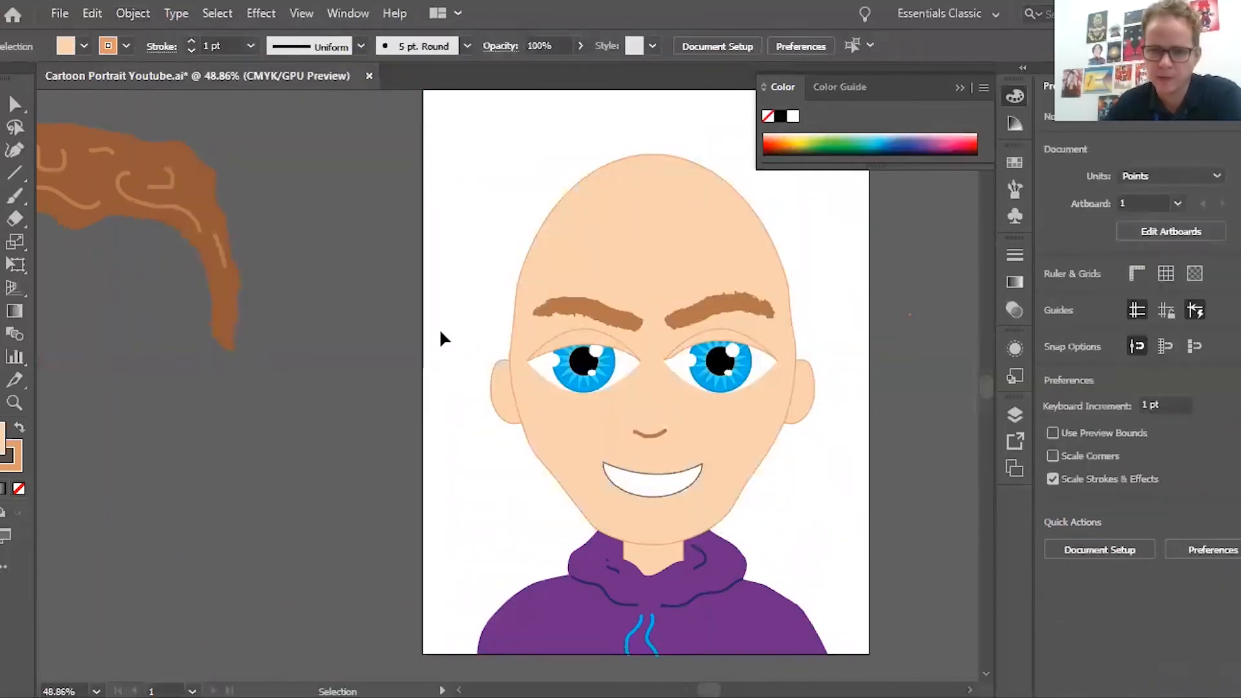
Step: Select both ears and lock them in place
drag(759, 387, 596, 351)
click(136, 13)
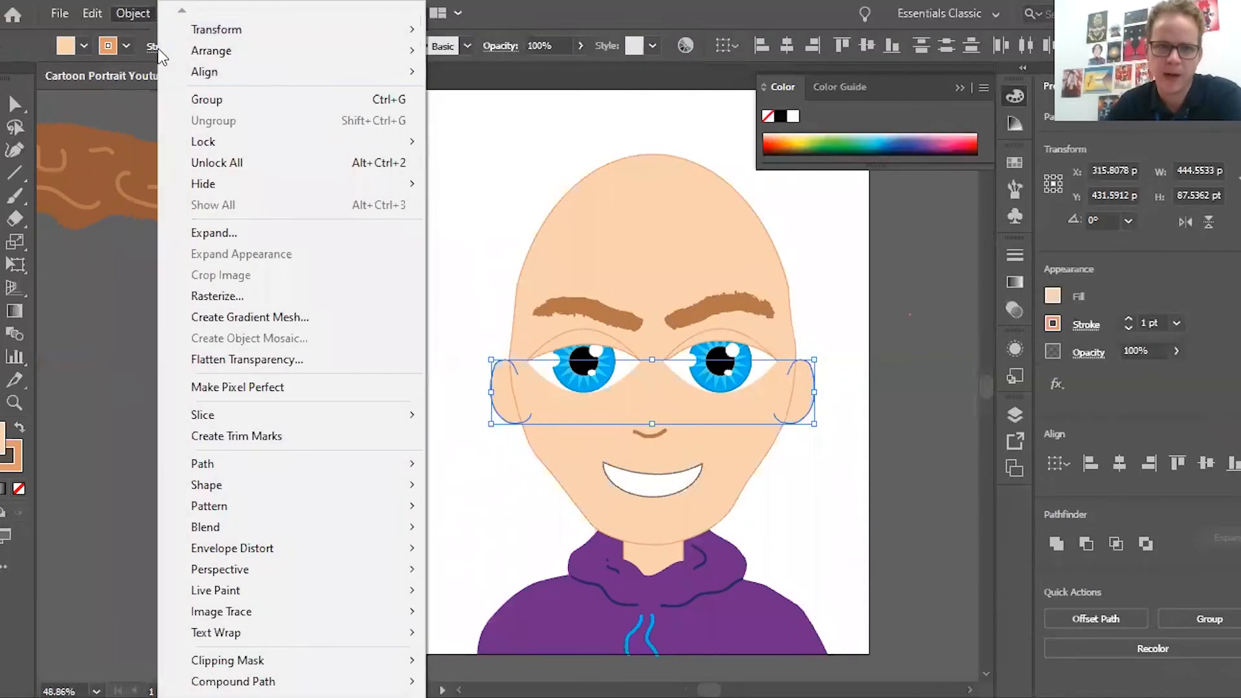
mouse_move(282, 145)
click(455, 146)
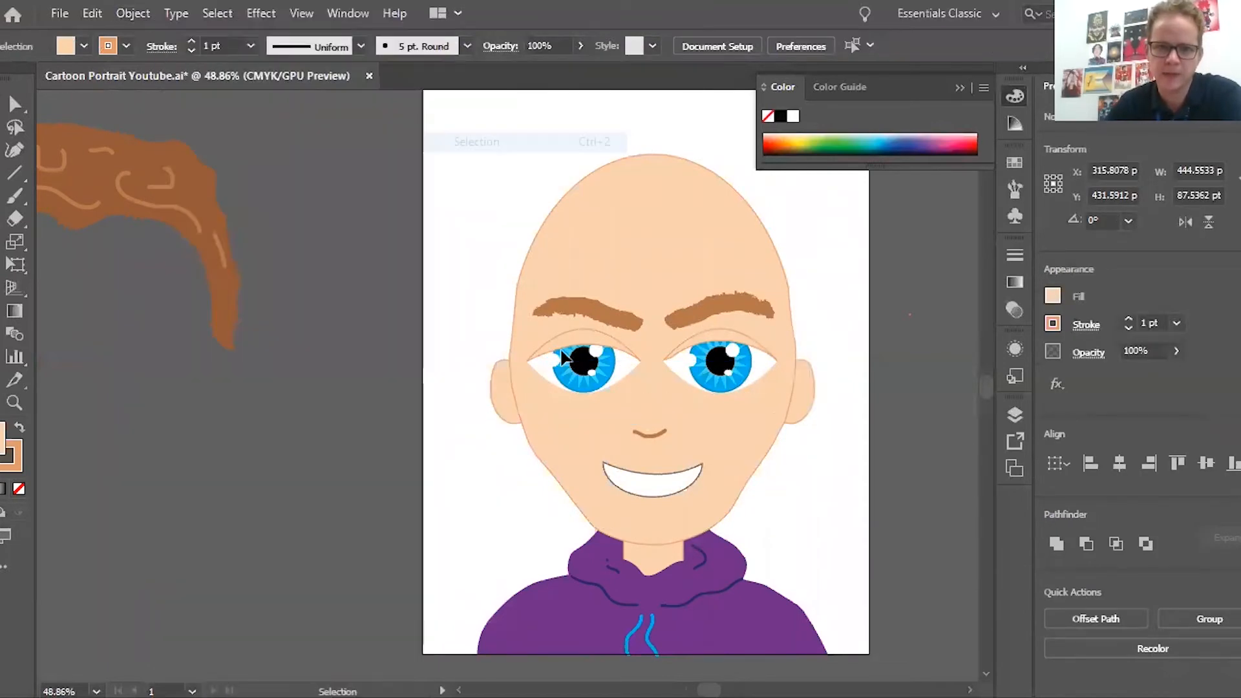
Step: Draw a black rectangle without stroke, about 449 × 393 pt, over the head from above the scalp to below the eyes
scroll(541, 339, down, 3)
scroll(517, 340, up, 4)
scroll(506, 341, right, 4)
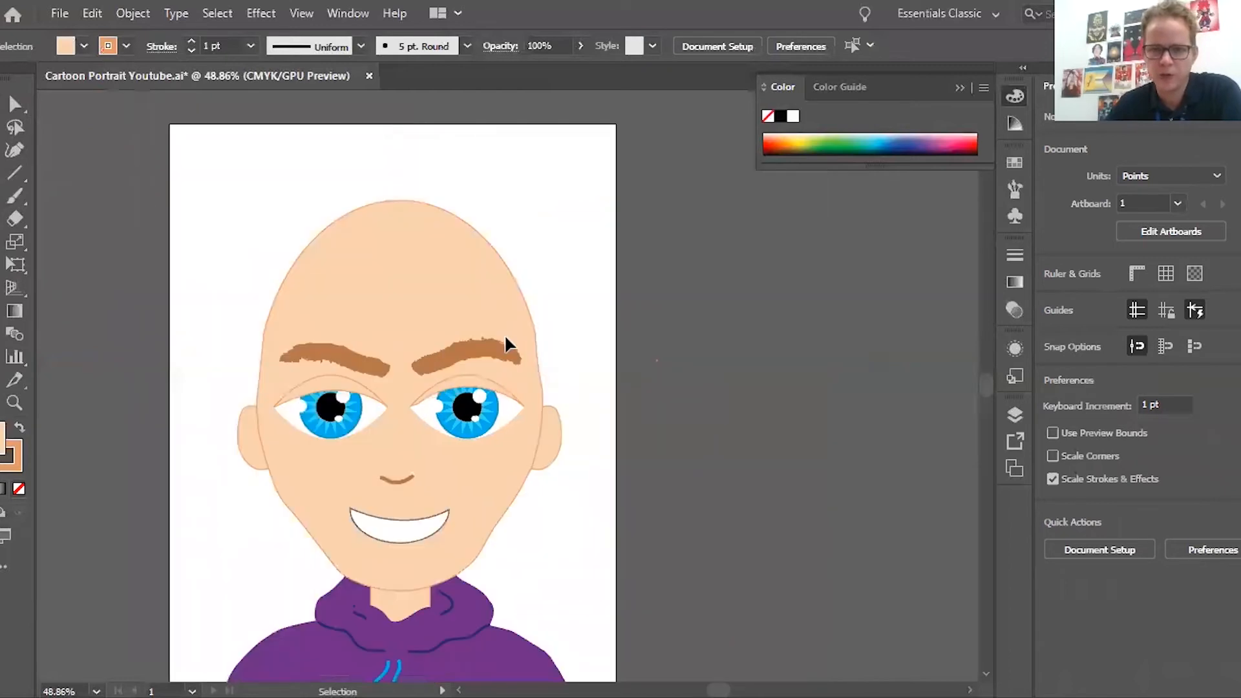
scroll(504, 333, down, 2)
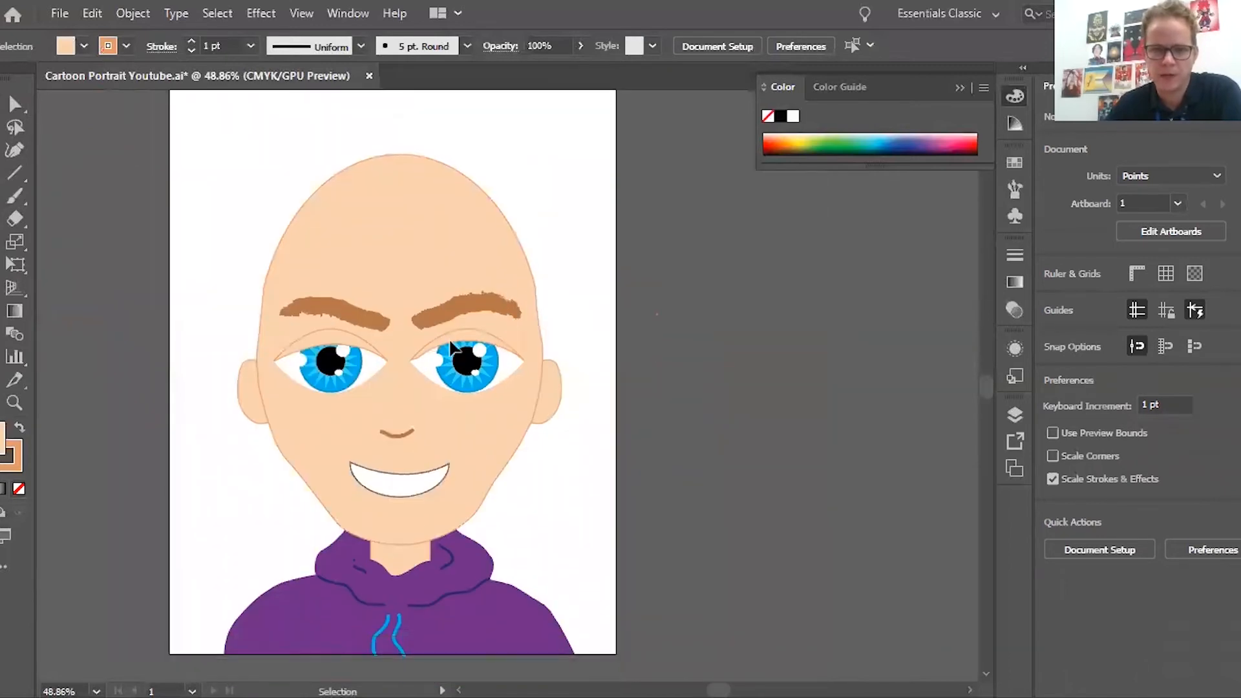
click(13, 218)
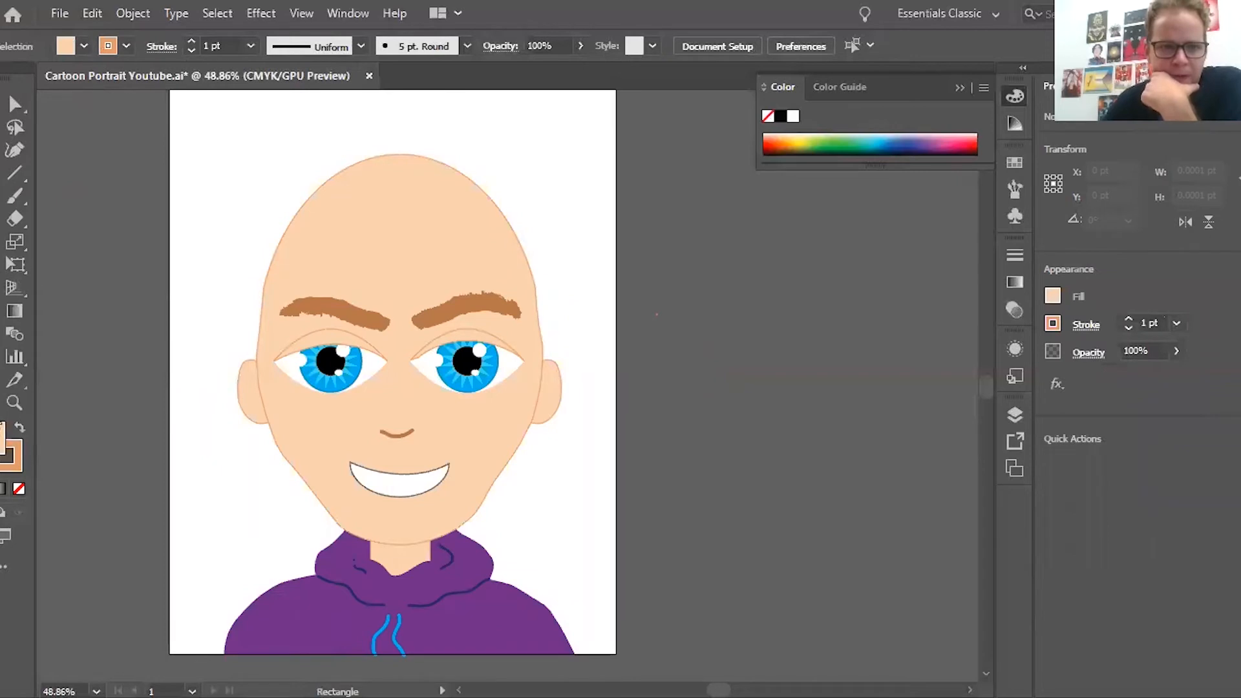
click(81, 48)
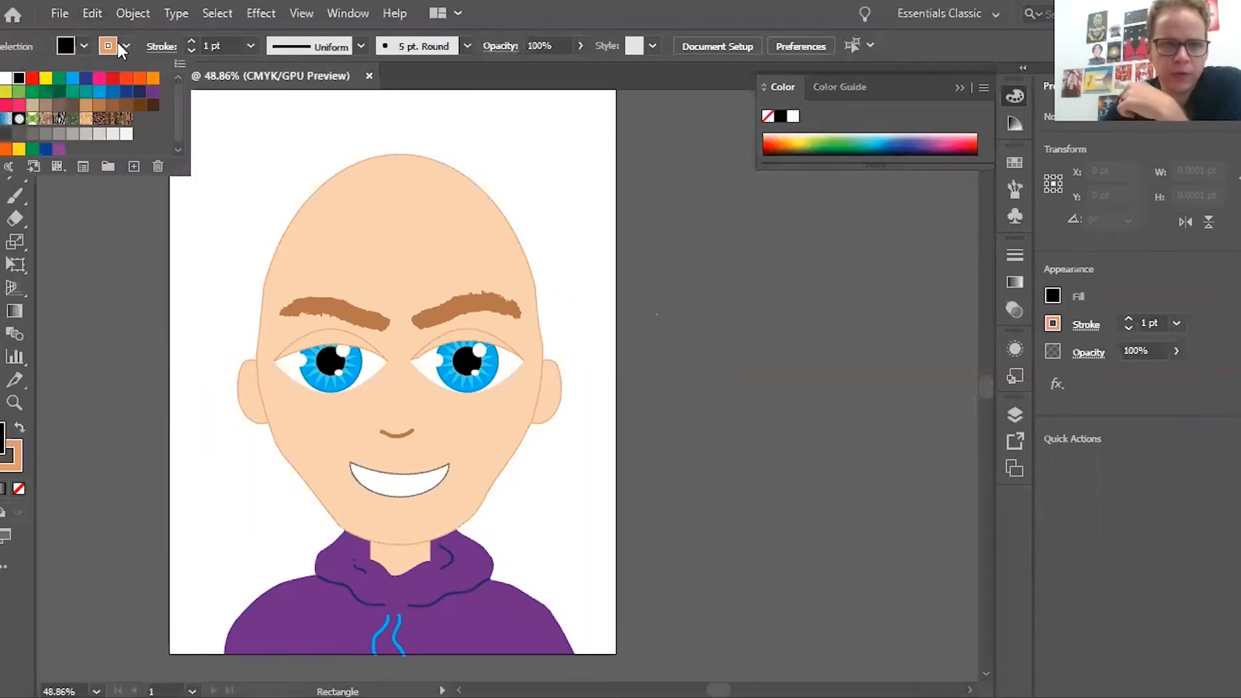
click(119, 45)
click(1, 78)
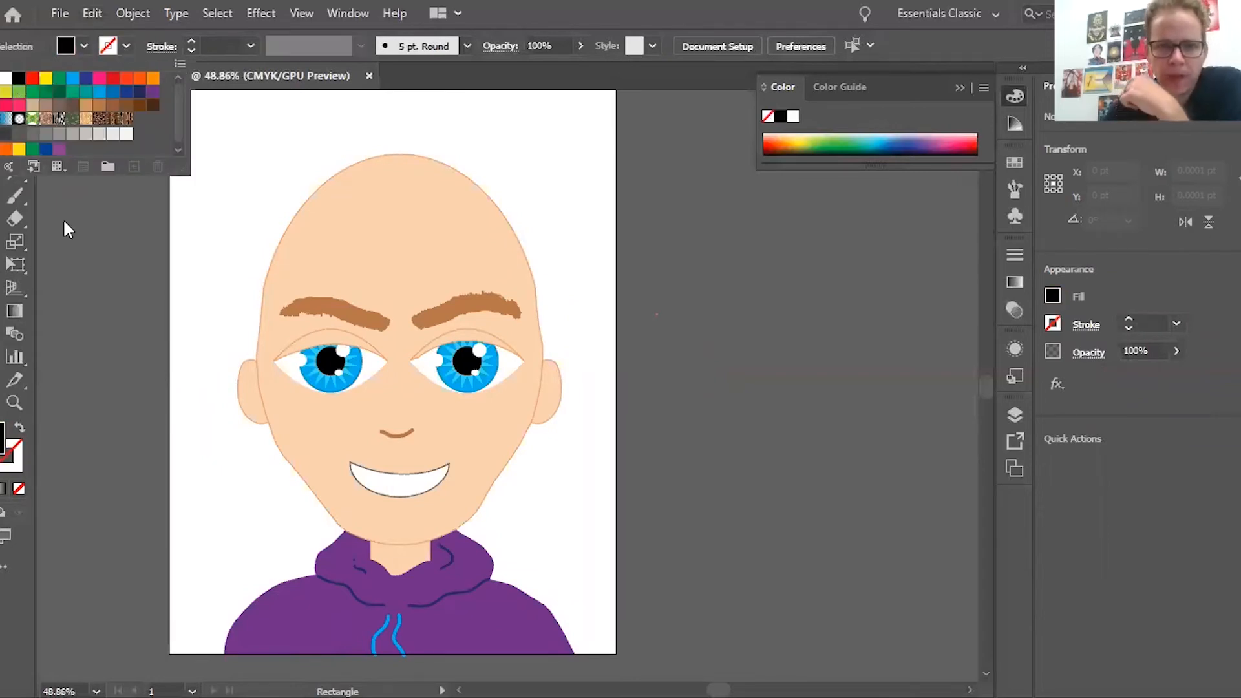
click(64, 219)
drag(237, 134, 562, 420)
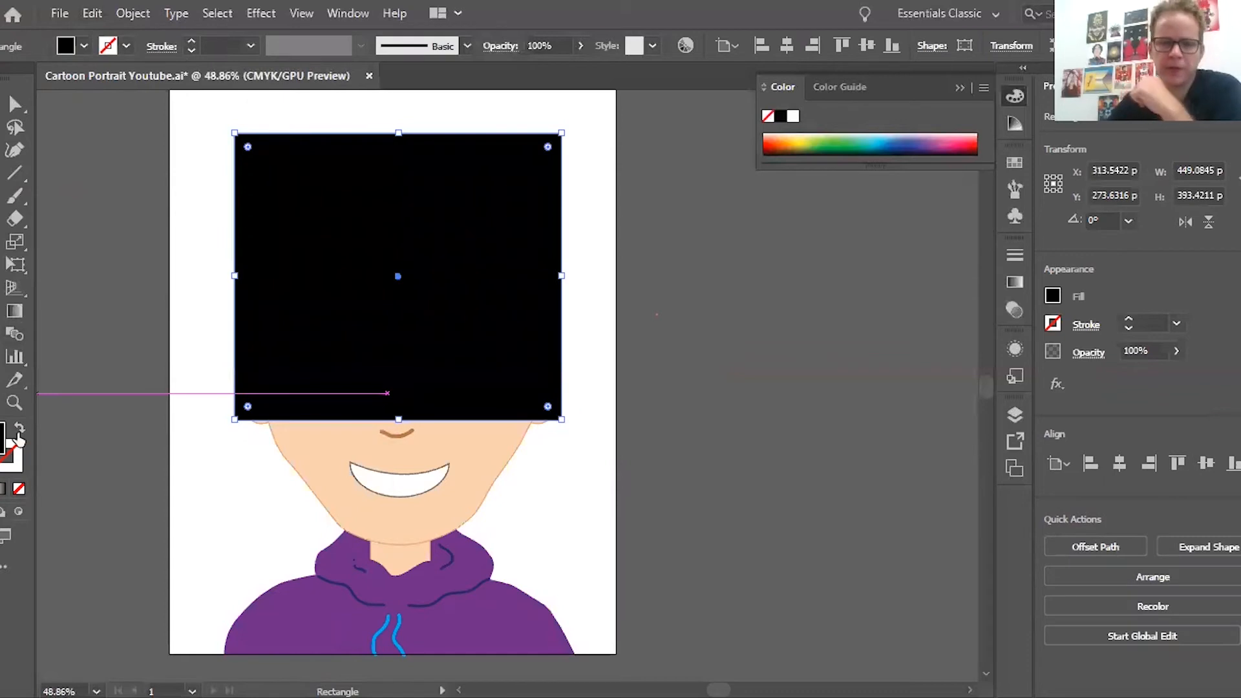
Step: Remove the rectangle's fill and erase a stepped hairline through it, across the forehead and down both sides to the ears
click(19, 490)
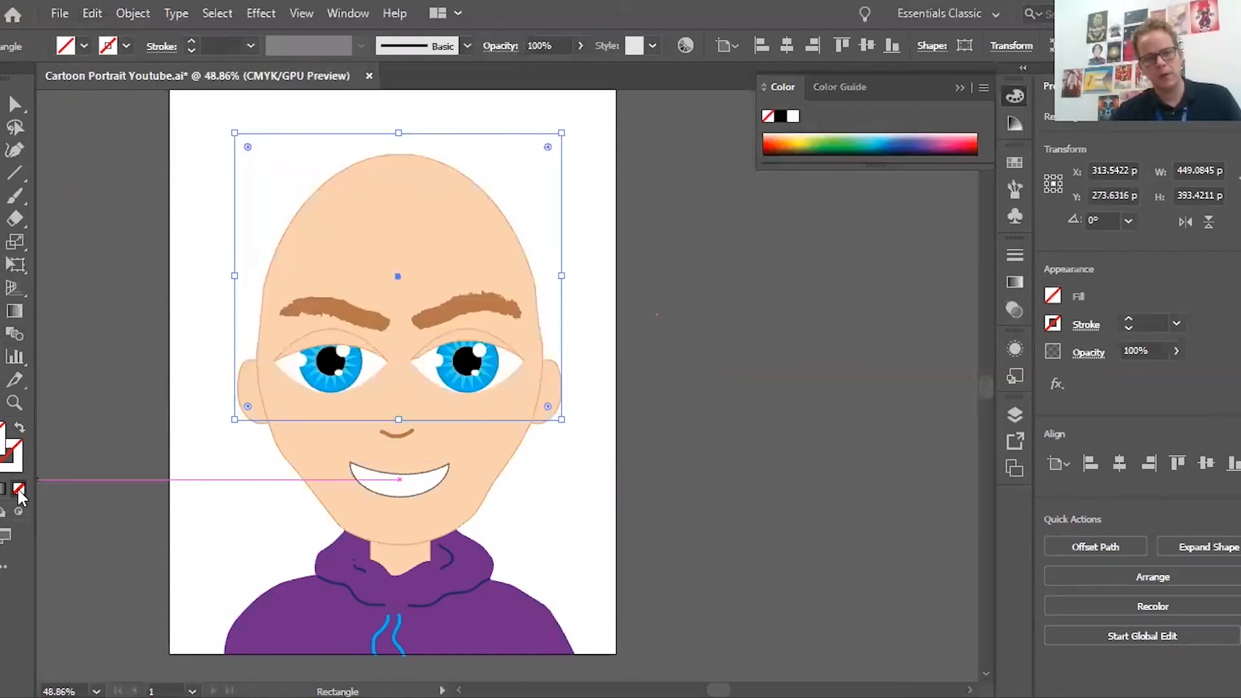
click(25, 219)
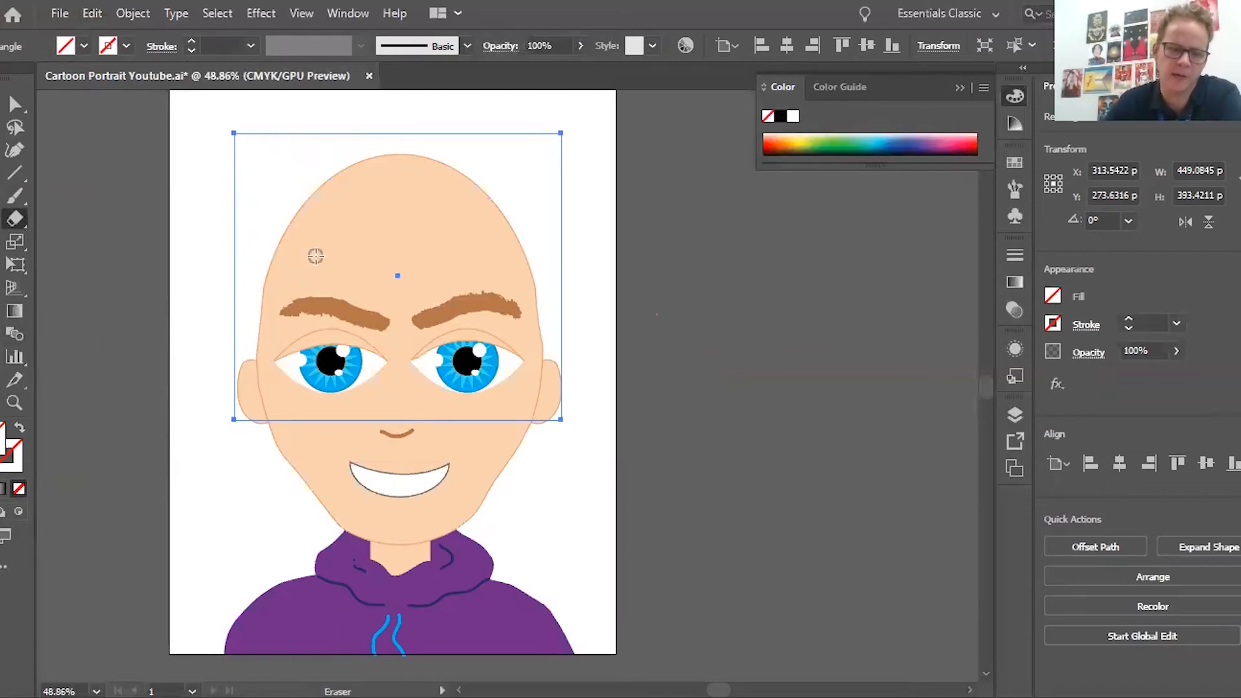
mouse_move(314, 255)
mouse_down()
mouse_move(506, 262)
mouse_move(496, 275)
mouse_up()
key(ctrl+z)
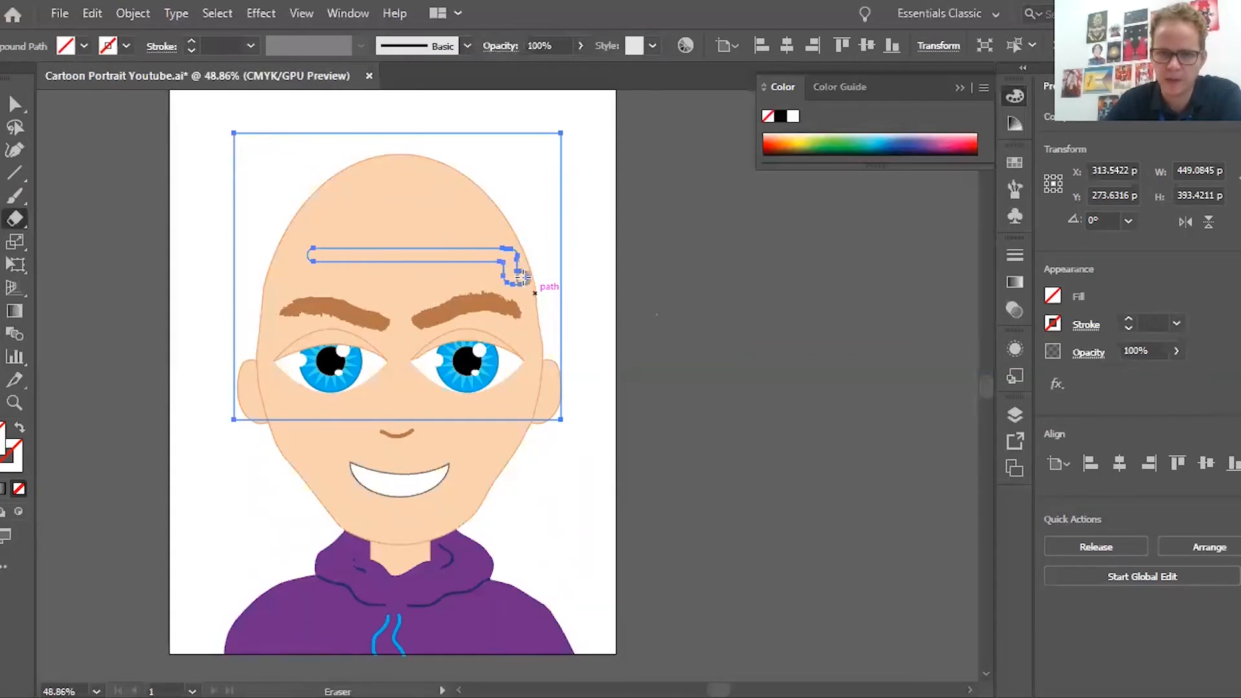
drag(527, 351, 569, 388)
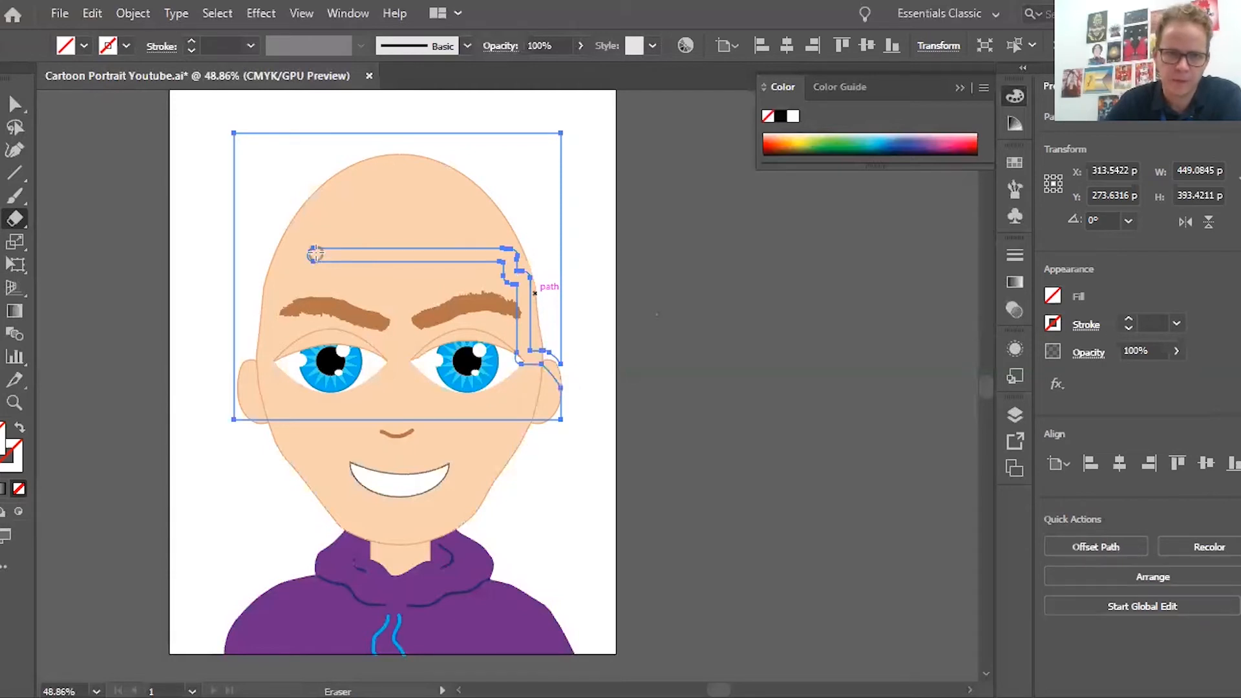
drag(303, 275, 301, 261)
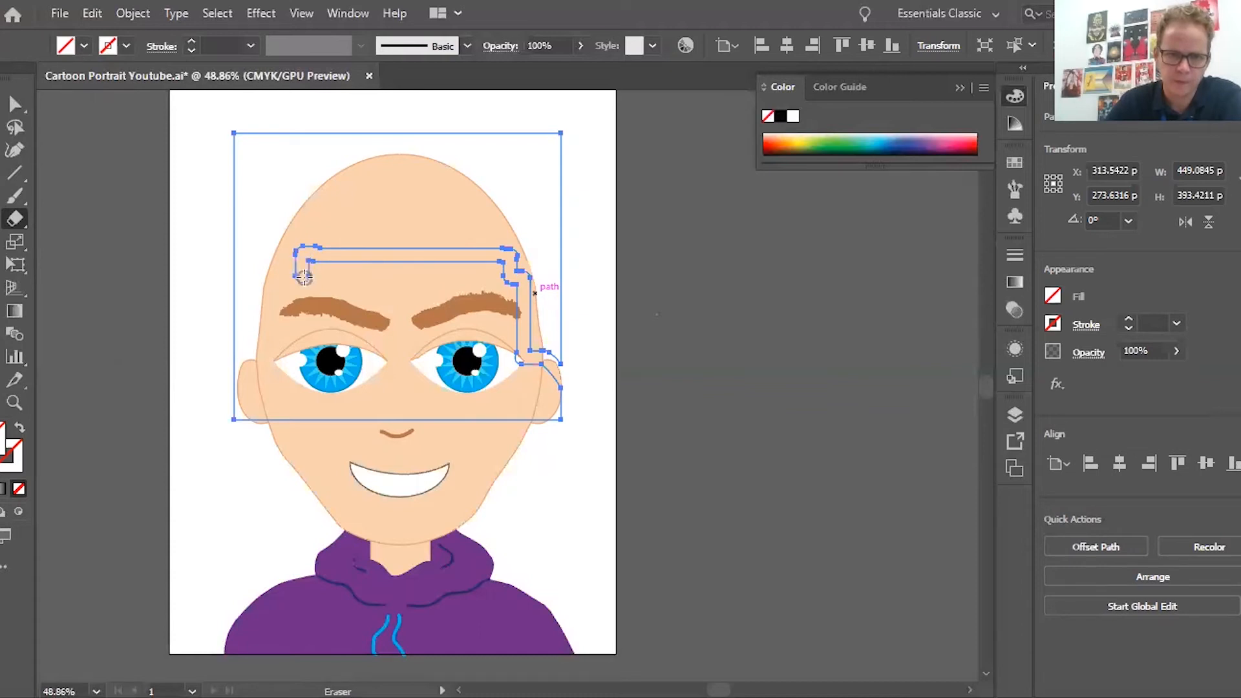
drag(276, 276, 276, 303)
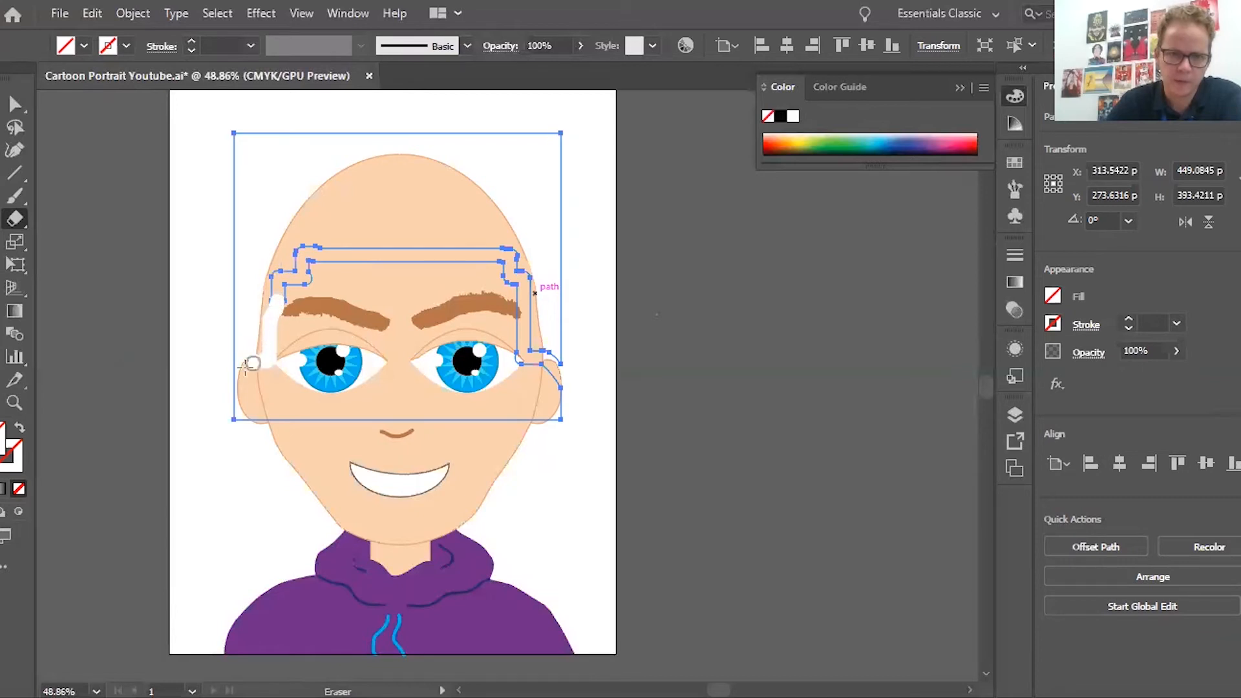
drag(251, 363, 236, 438)
Step: Restore the black fill on the split rectangle and delete the lower piece covering the face
key(v)
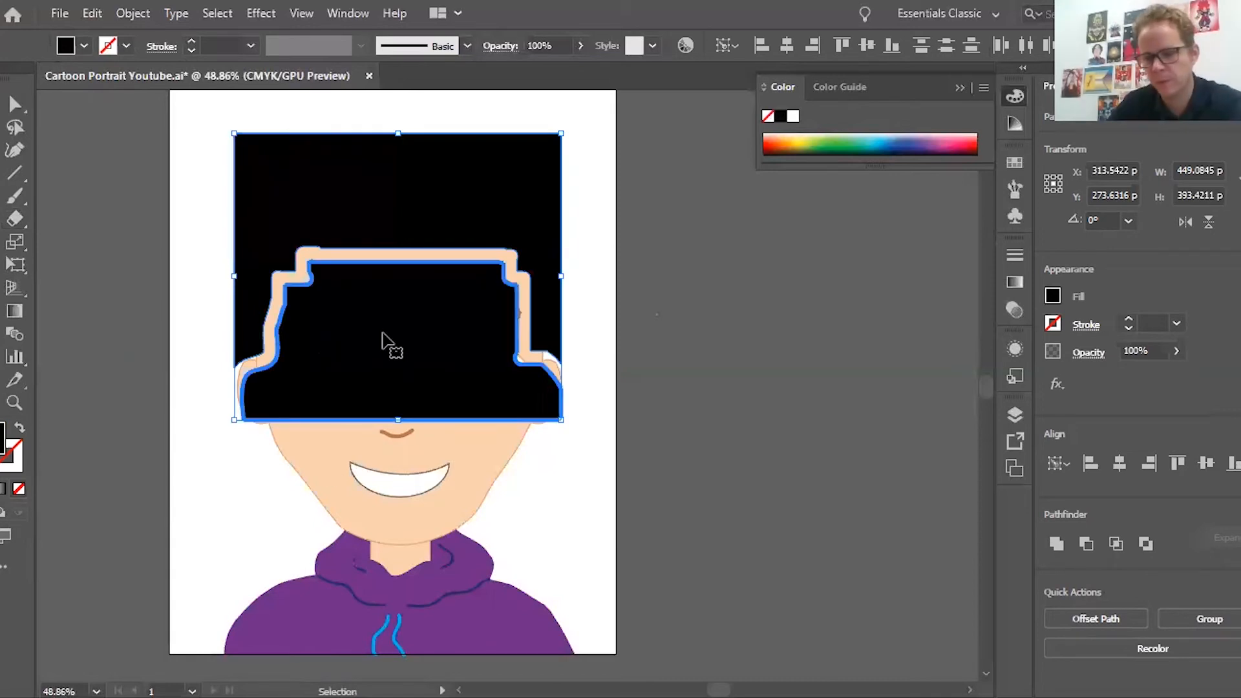
key(Delete)
key(ctrl+z)
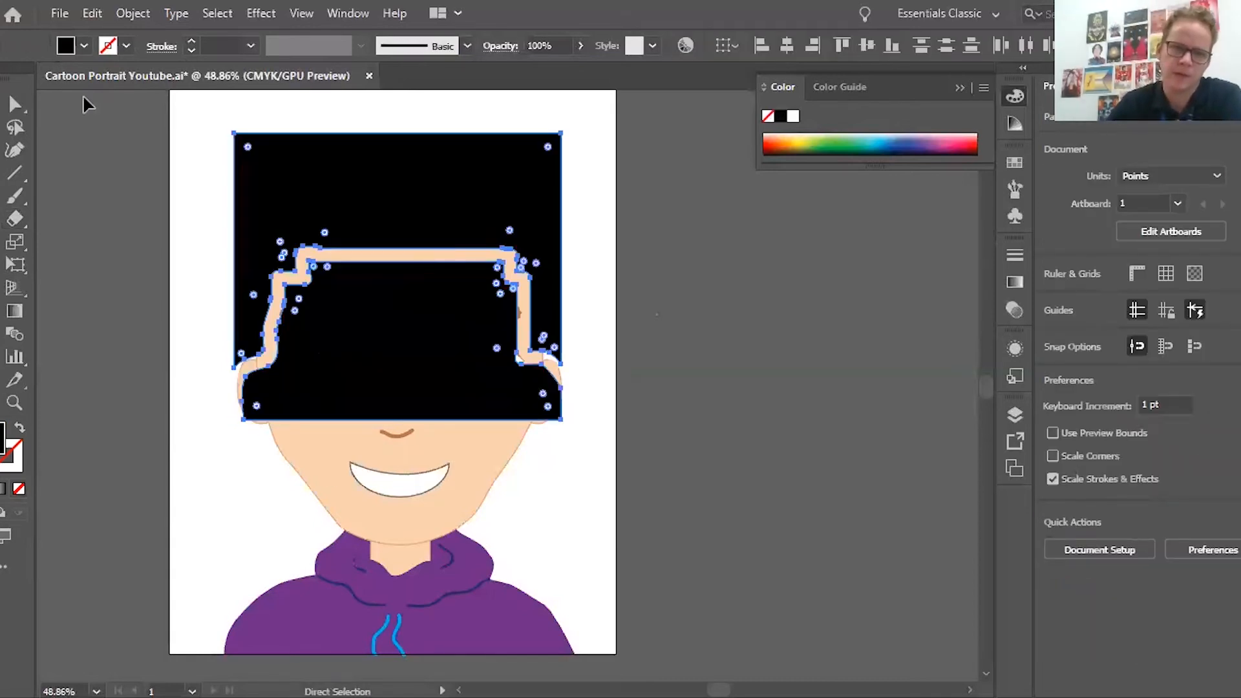
click(80, 188)
click(409, 389)
key(Delete)
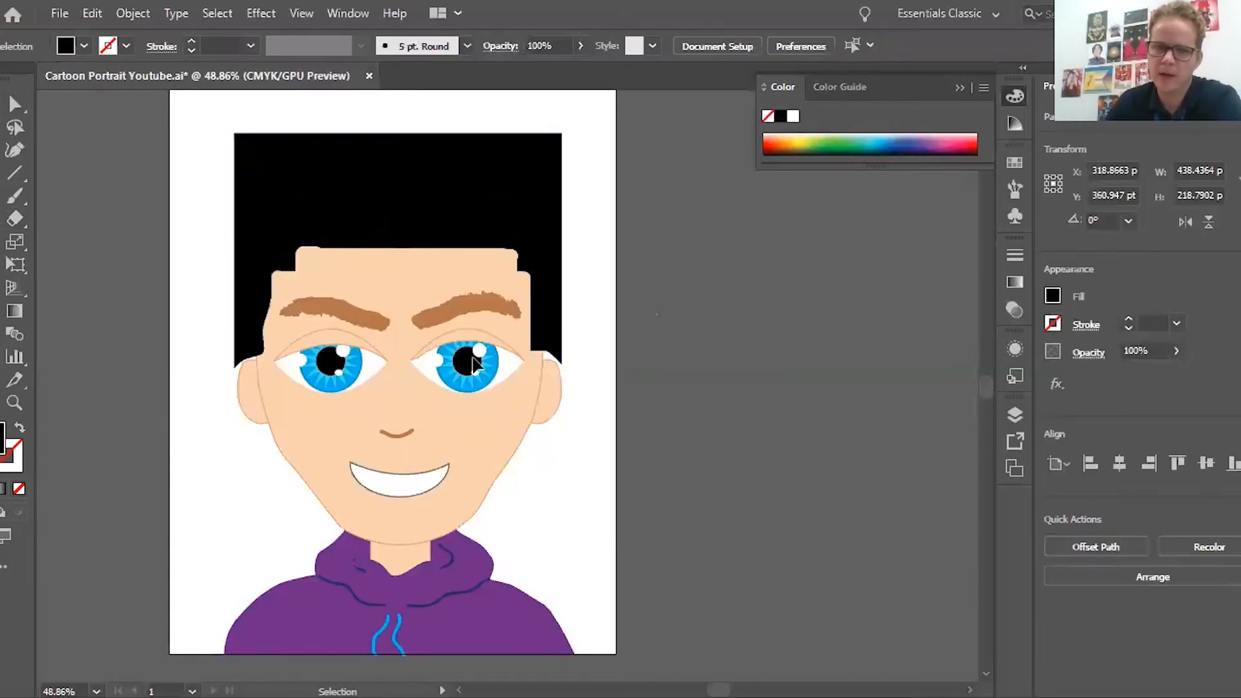
Step: Erase the small bump in the hairline above the left eyebrow to even out the edge
key(ctrl+plus)
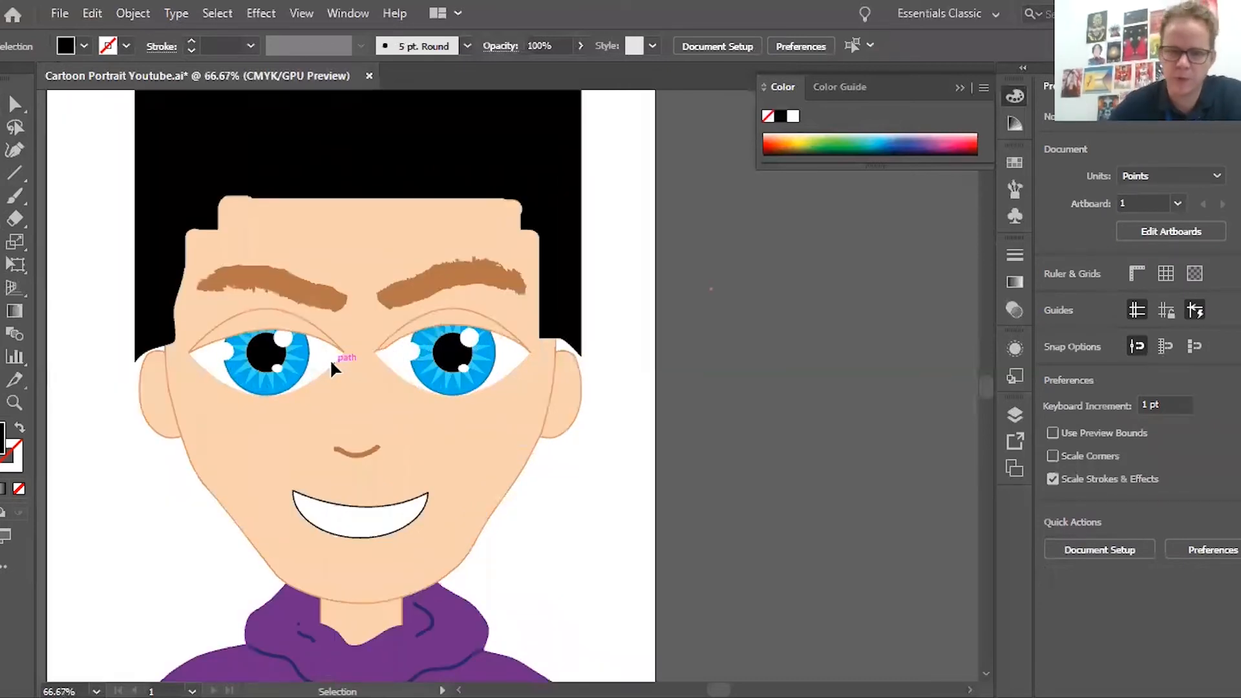
scroll(330, 362, up, 2)
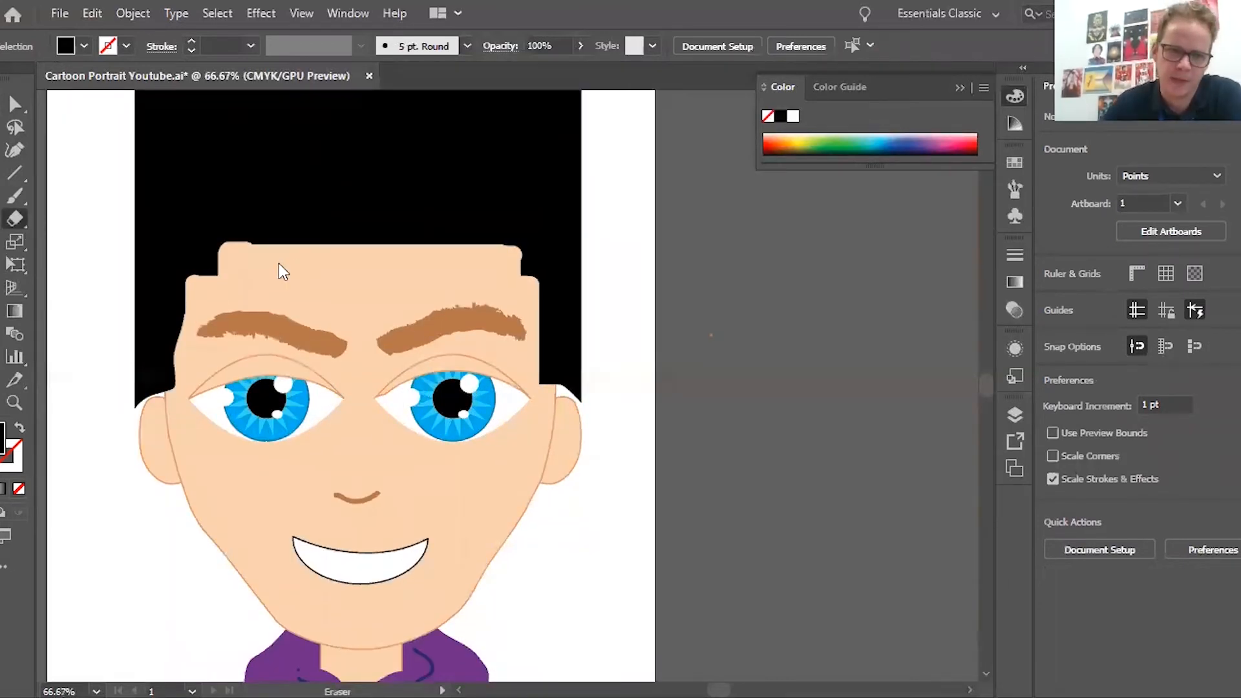
drag(237, 252, 368, 255)
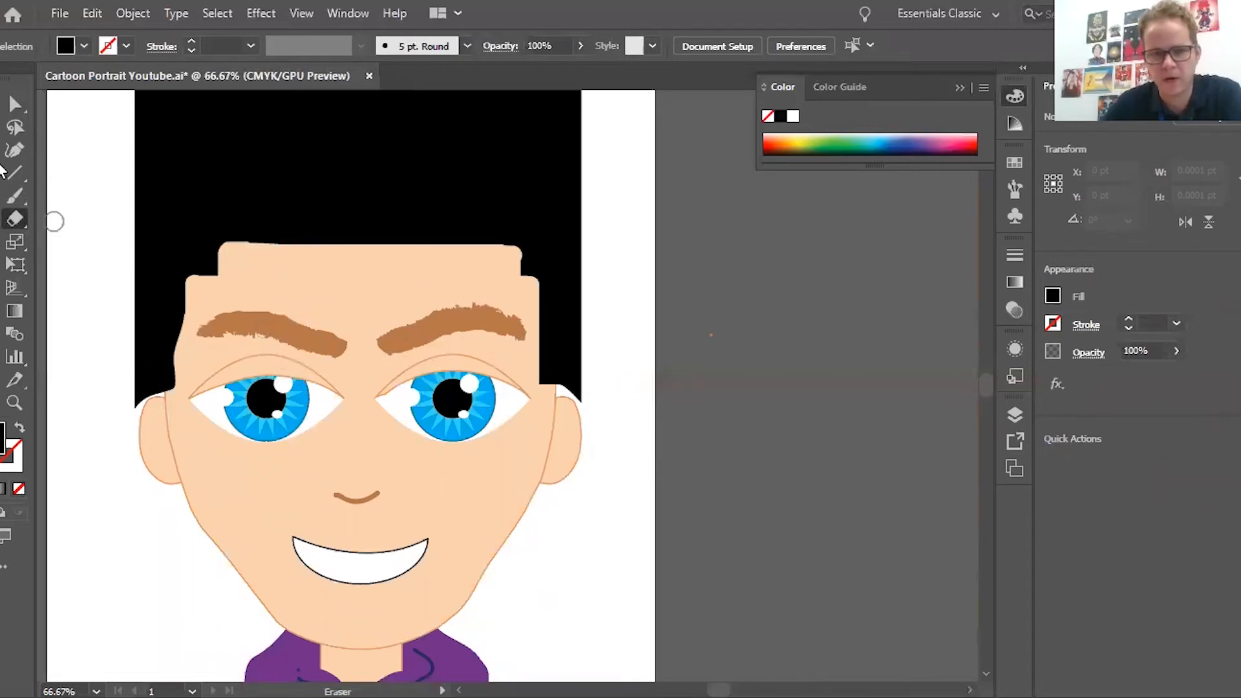
scroll(223, 291, up, 5)
scroll(168, 310, down, 4)
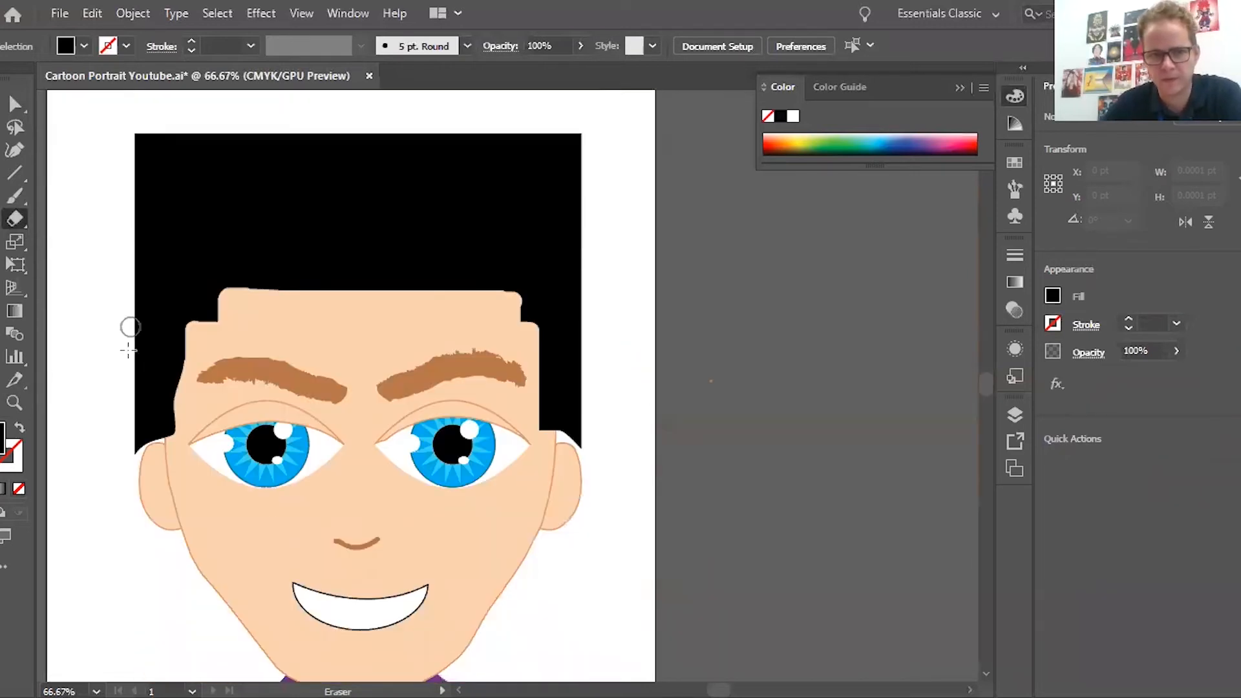
Step: Try to slant the hair's top edge by lowering its right corner point and stretching the shape taller, and undo these changes
key(v)
click(562, 157)
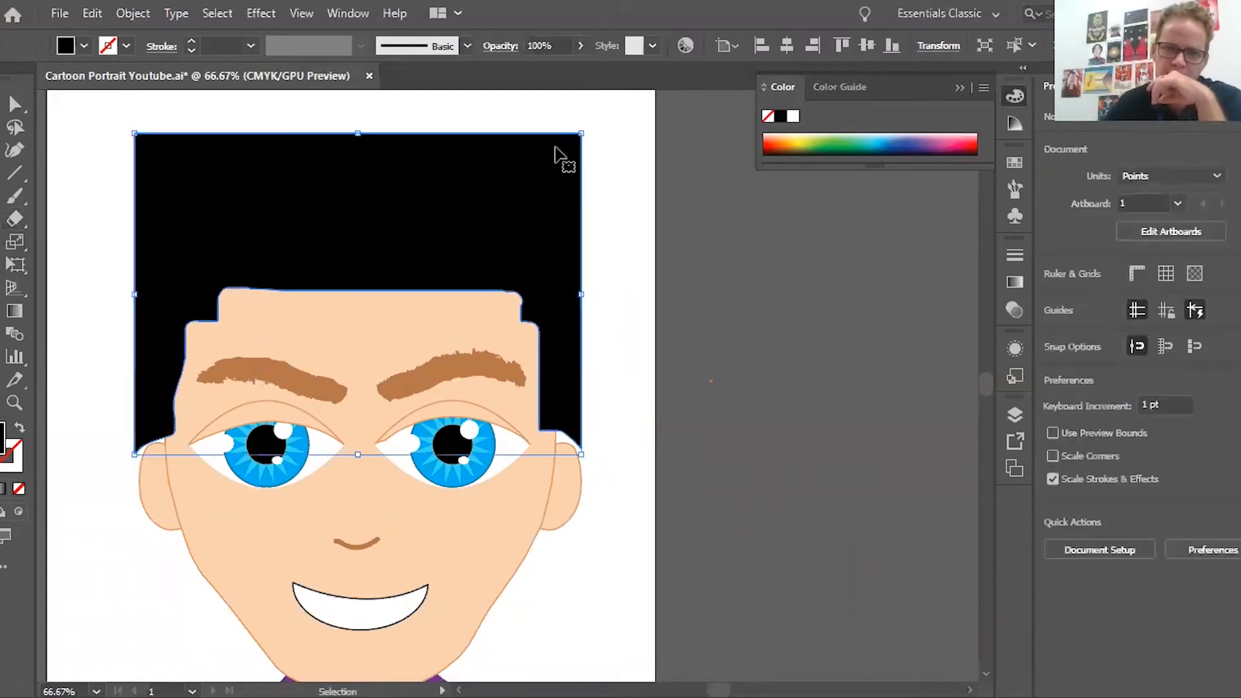
key(a)
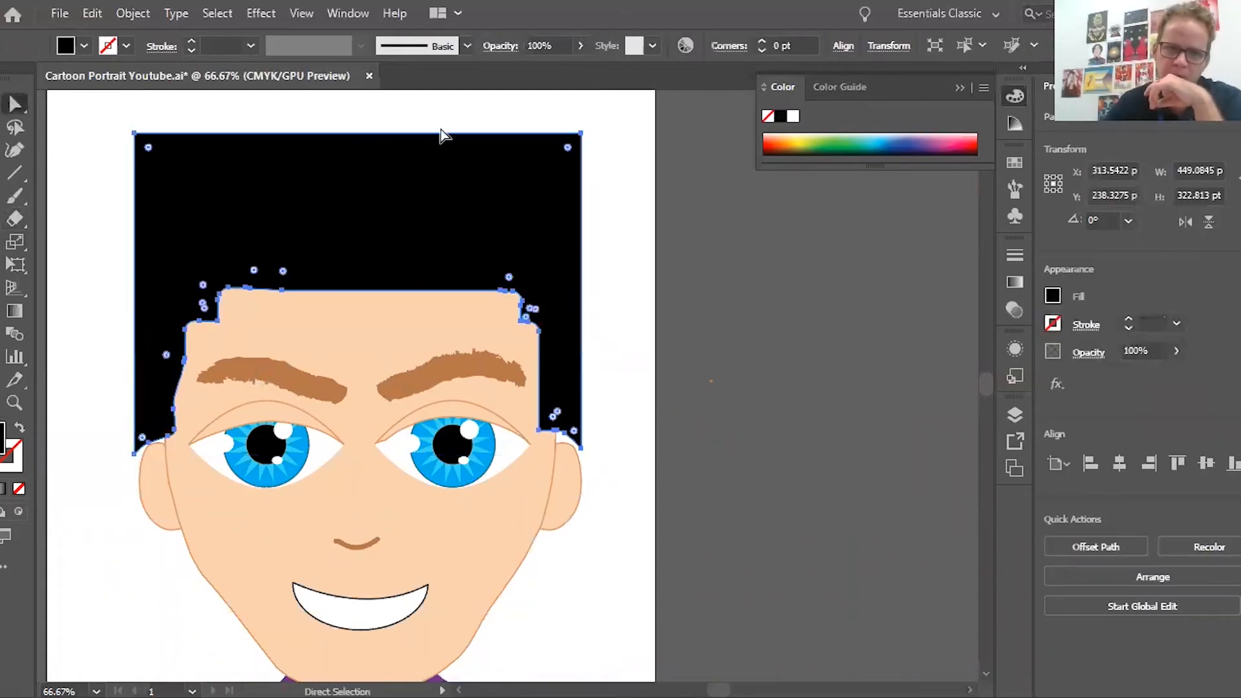
click(581, 134)
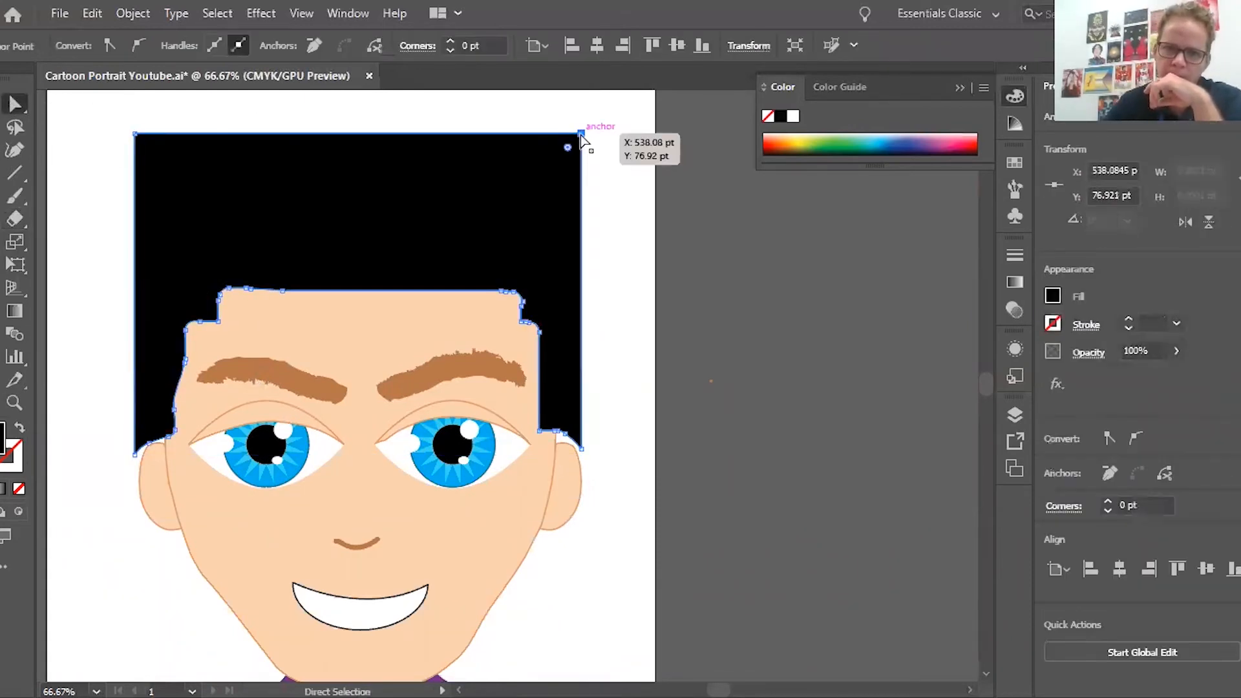
drag(580, 136, 575, 211)
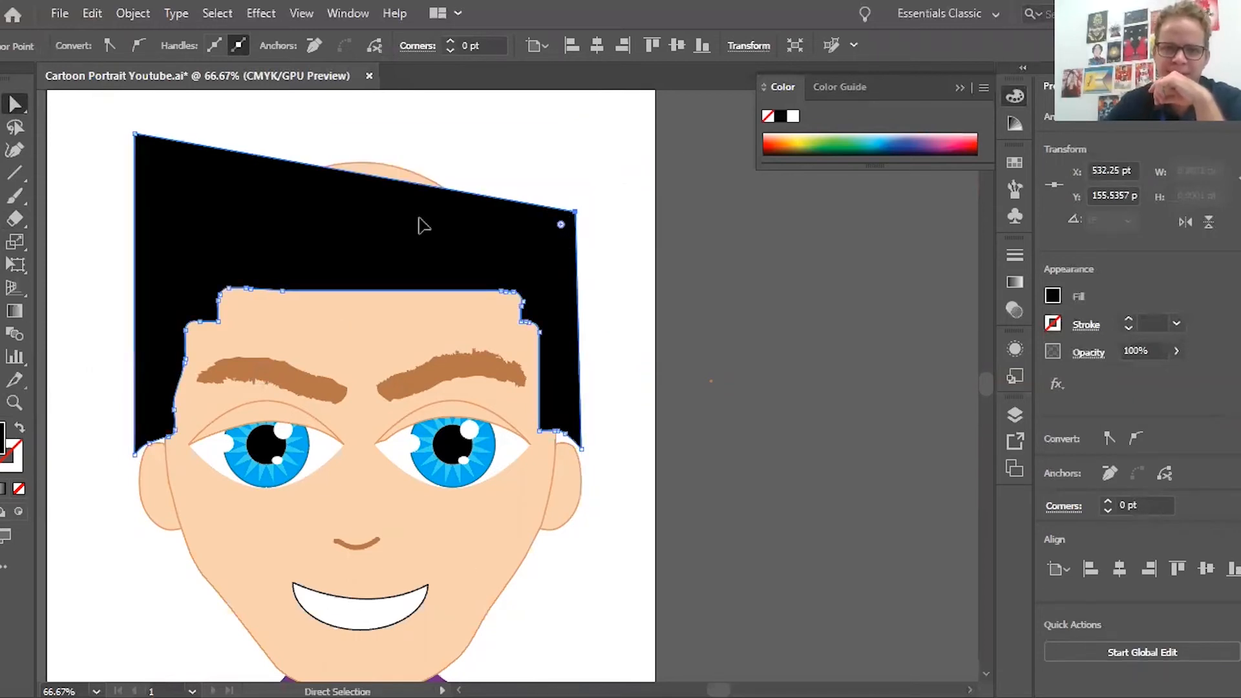
click(360, 185)
key(v)
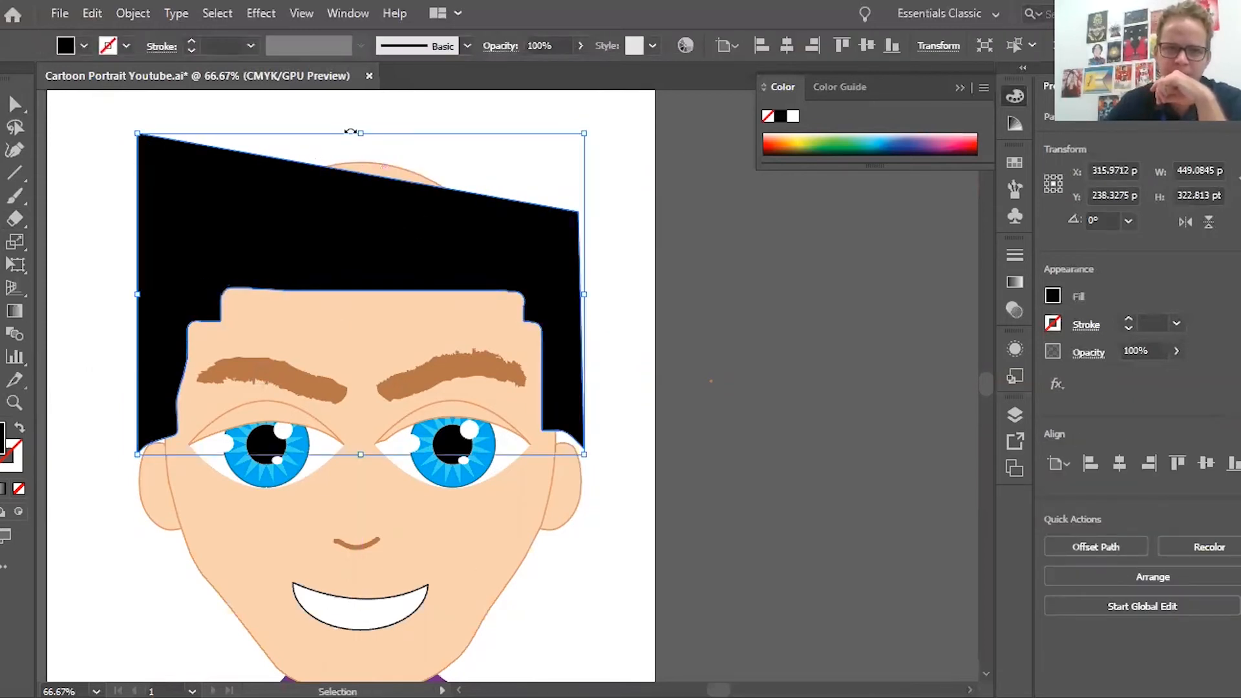
drag(362, 126, 362, 111)
click(128, 314)
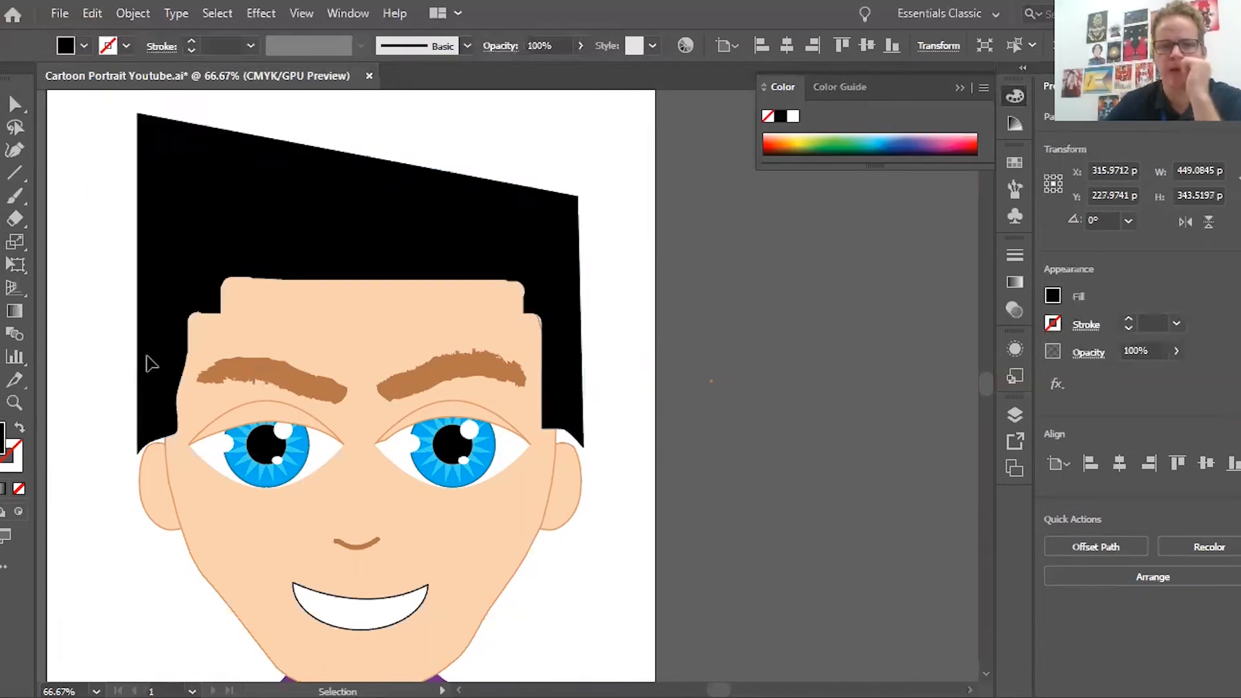
key(ctrl+z)
key(ctrl+z)
key(ctrl+z)
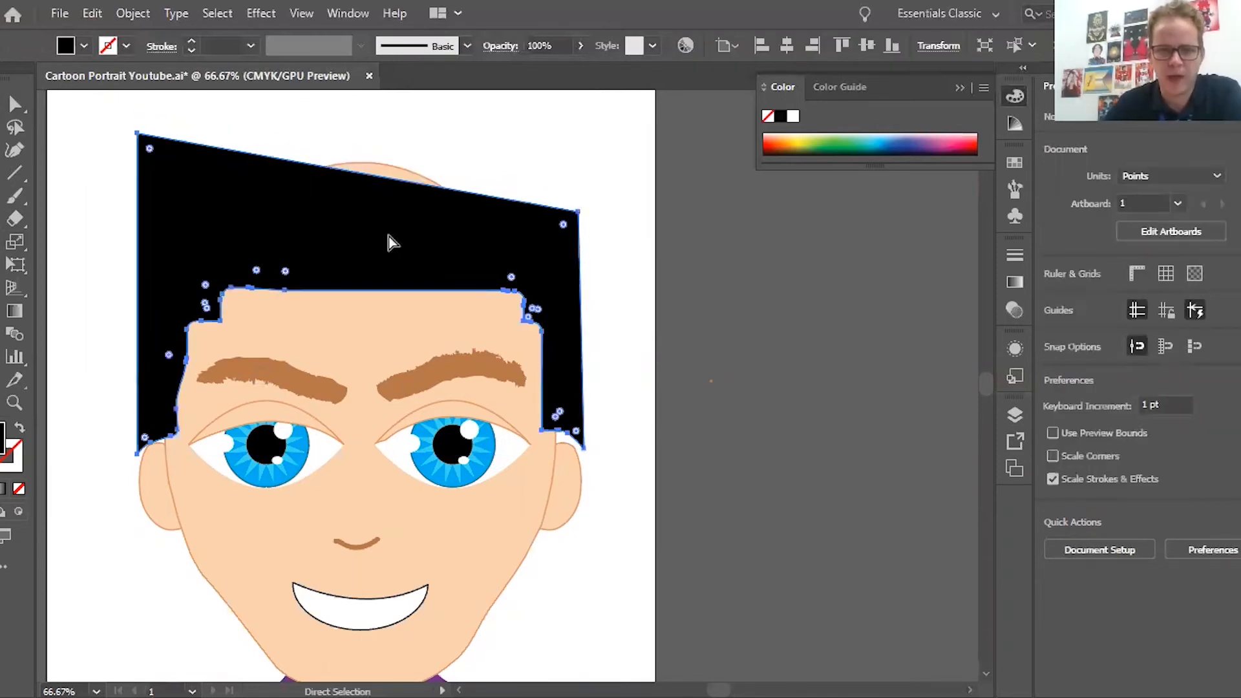
Step: Enlarge the eraser and round off the upper right and upper left corners of the black hair
click(14, 218)
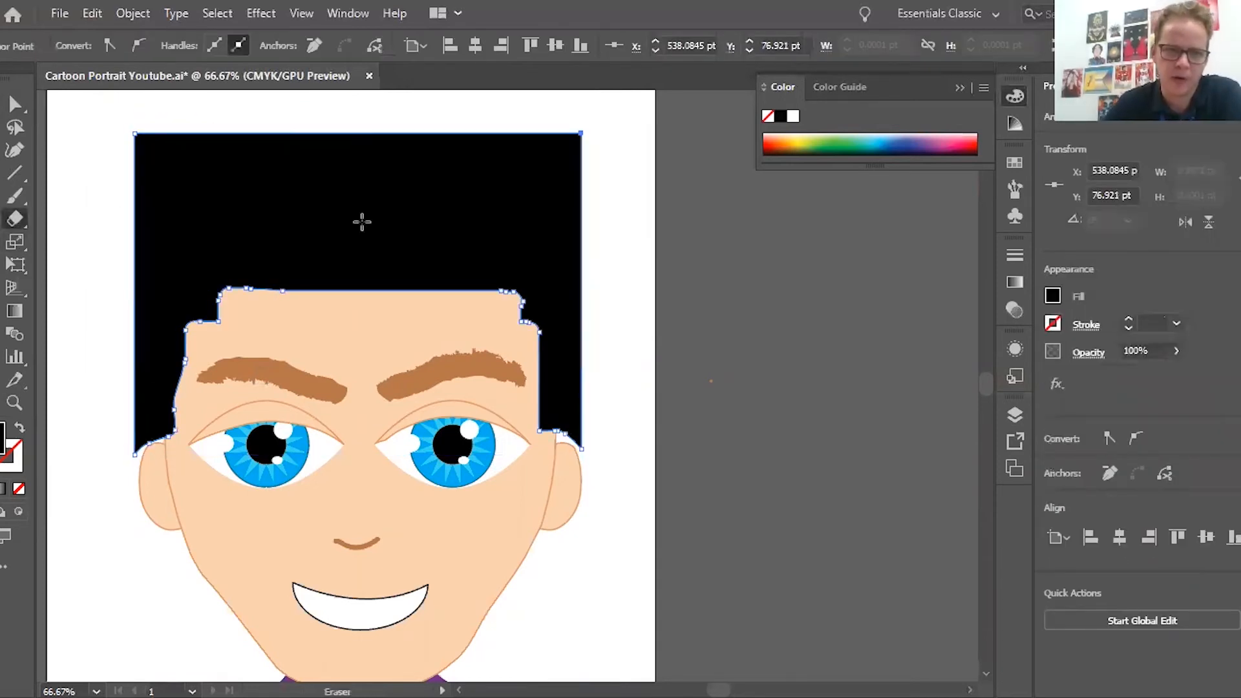
key(bracketright)
key(bracketright)
key(bracketright)
key(bracketright)
key(bracketright)
key(bracketright)
key(bracketright)
key(bracketright)
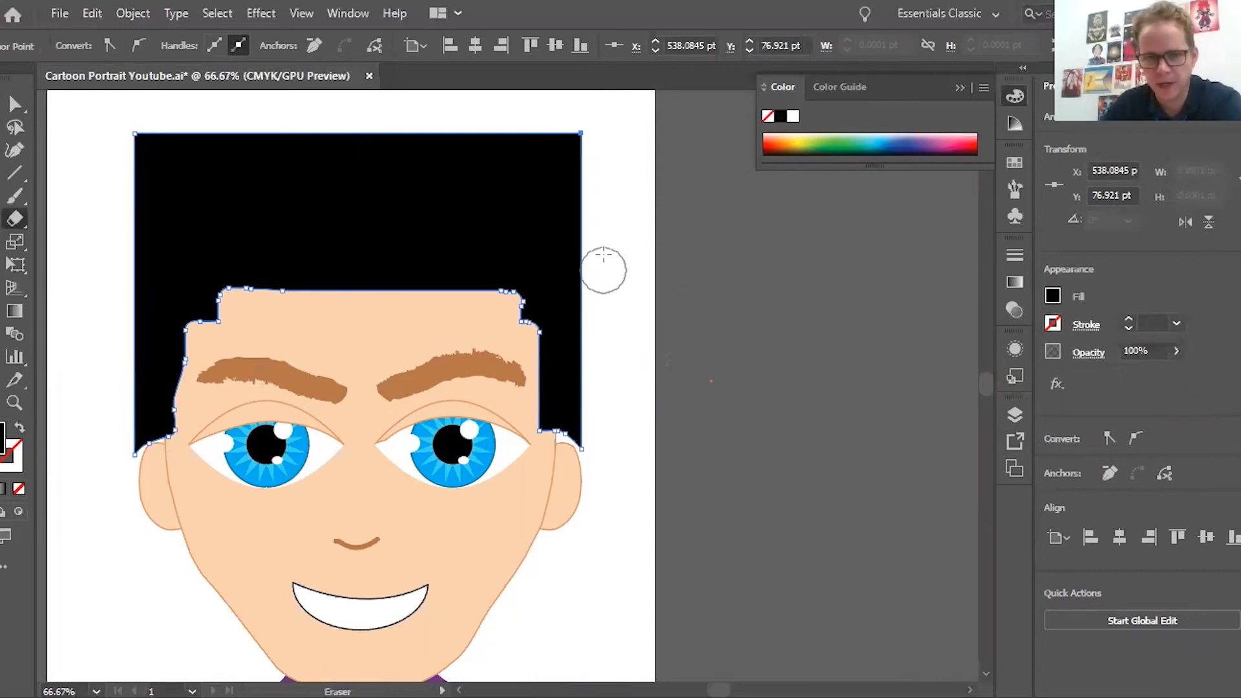
mouse_move(635, 238)
mouse_down()
mouse_move(605, 164)
mouse_move(542, 121)
mouse_move(388, 97)
mouse_up()
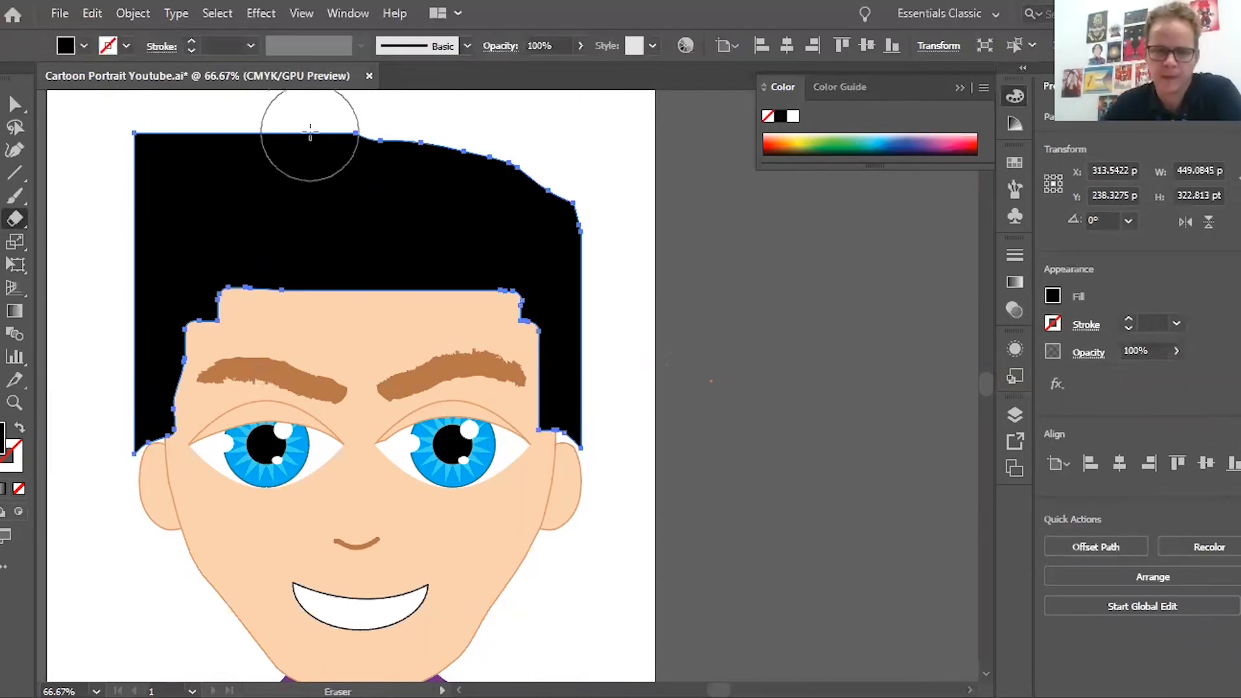
scroll(308, 119, up, 3)
mouse_move(362, 168)
mouse_down()
mouse_move(302, 178)
mouse_move(155, 228)
mouse_move(105, 292)
mouse_move(91, 388)
mouse_up()
Step: Erase along the inner and outer edges of both sideburns to taper them above the ears, and trim the hair's upper right corner
scroll(443, 443, down, 8)
drag(84, 178, 107, 358)
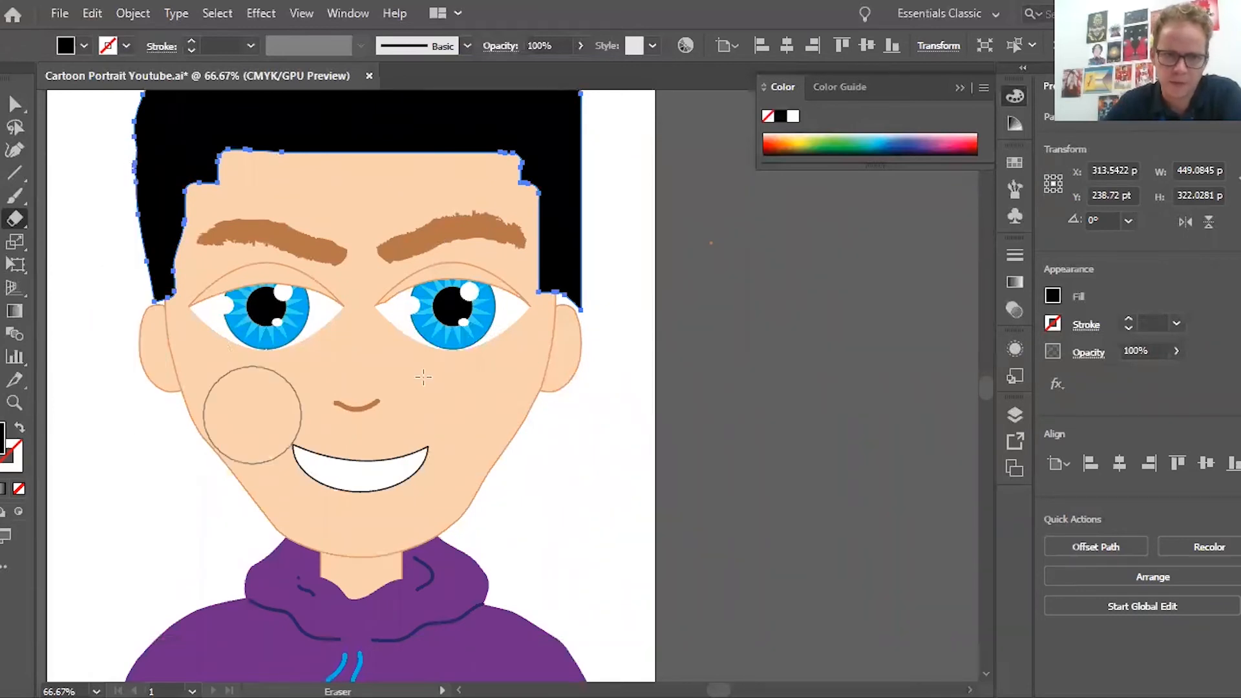
drag(630, 184, 607, 303)
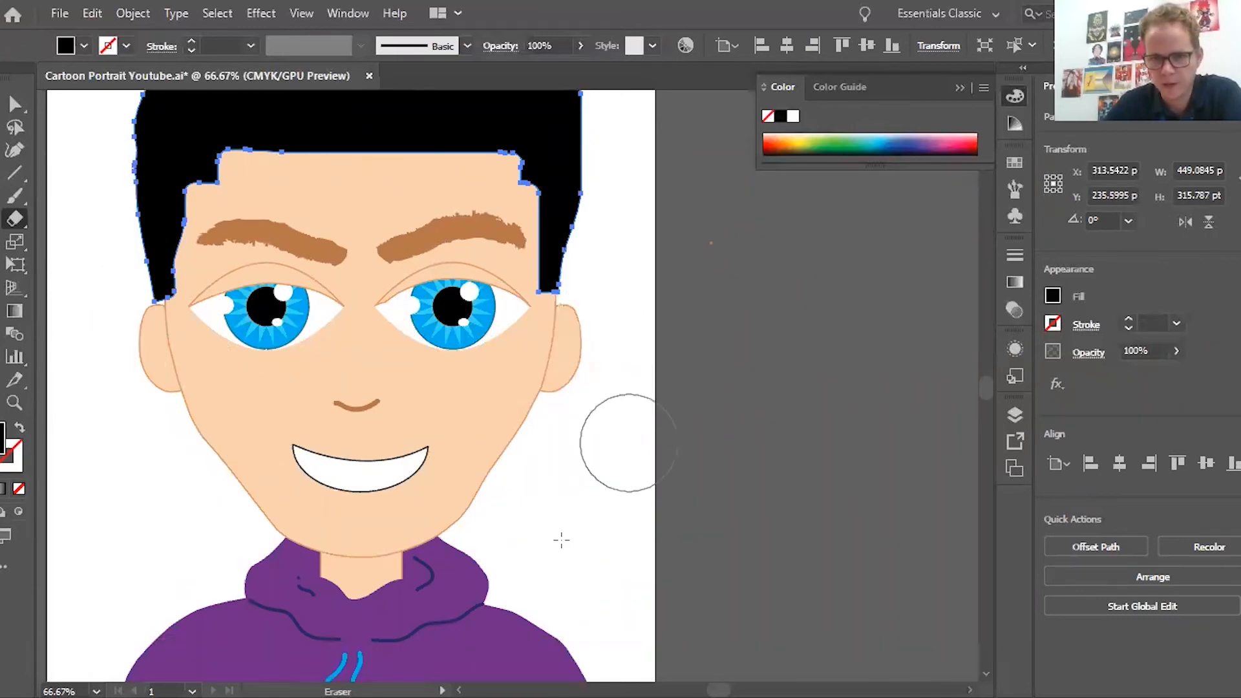
drag(491, 232, 510, 297)
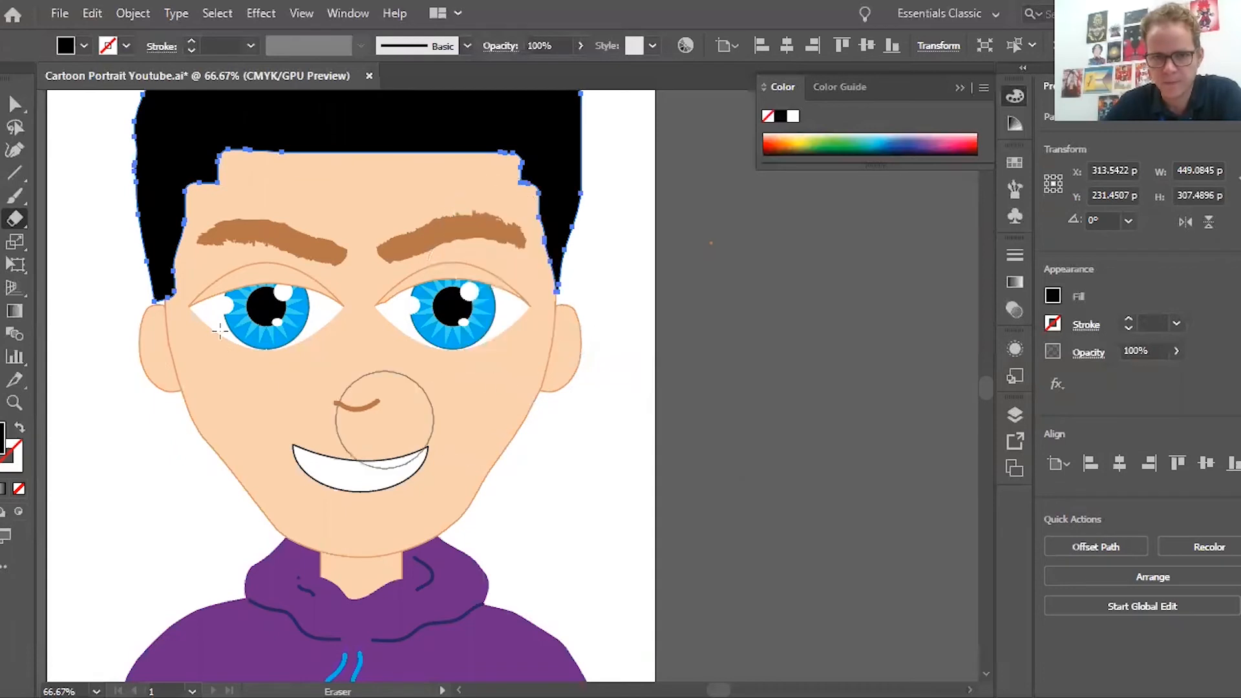
drag(226, 220, 209, 346)
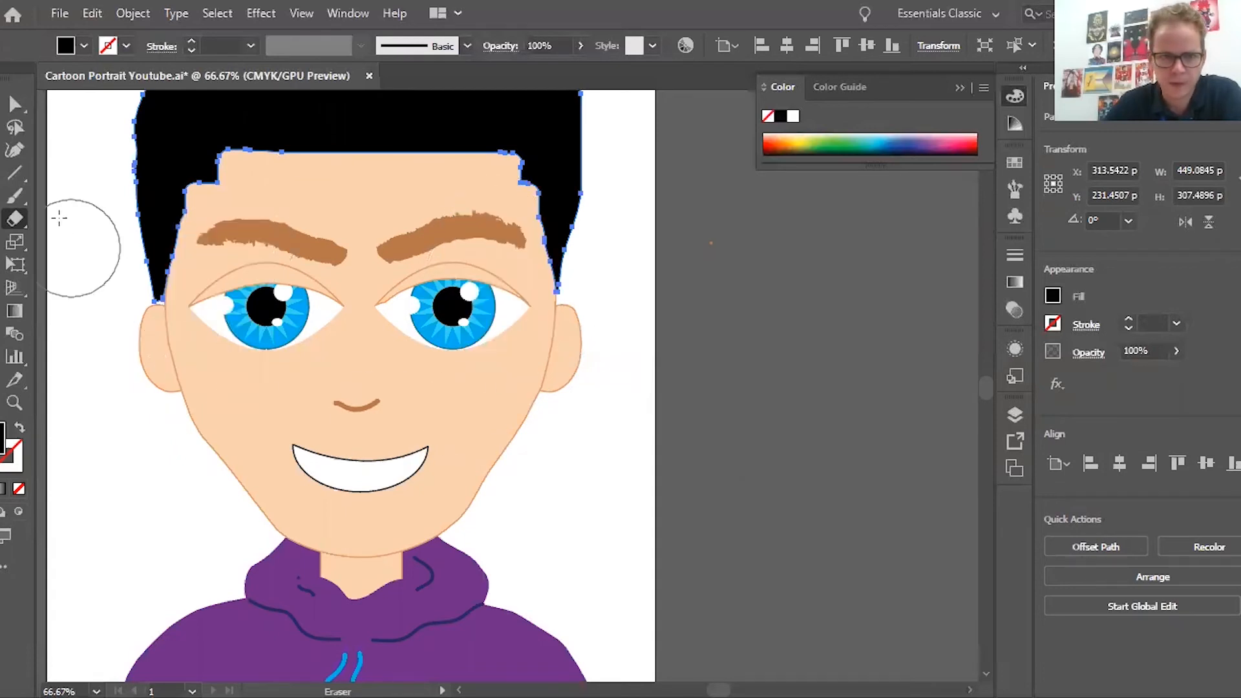
mouse_move(64, 208)
mouse_down()
mouse_move(108, 283)
mouse_move(127, 362)
mouse_up()
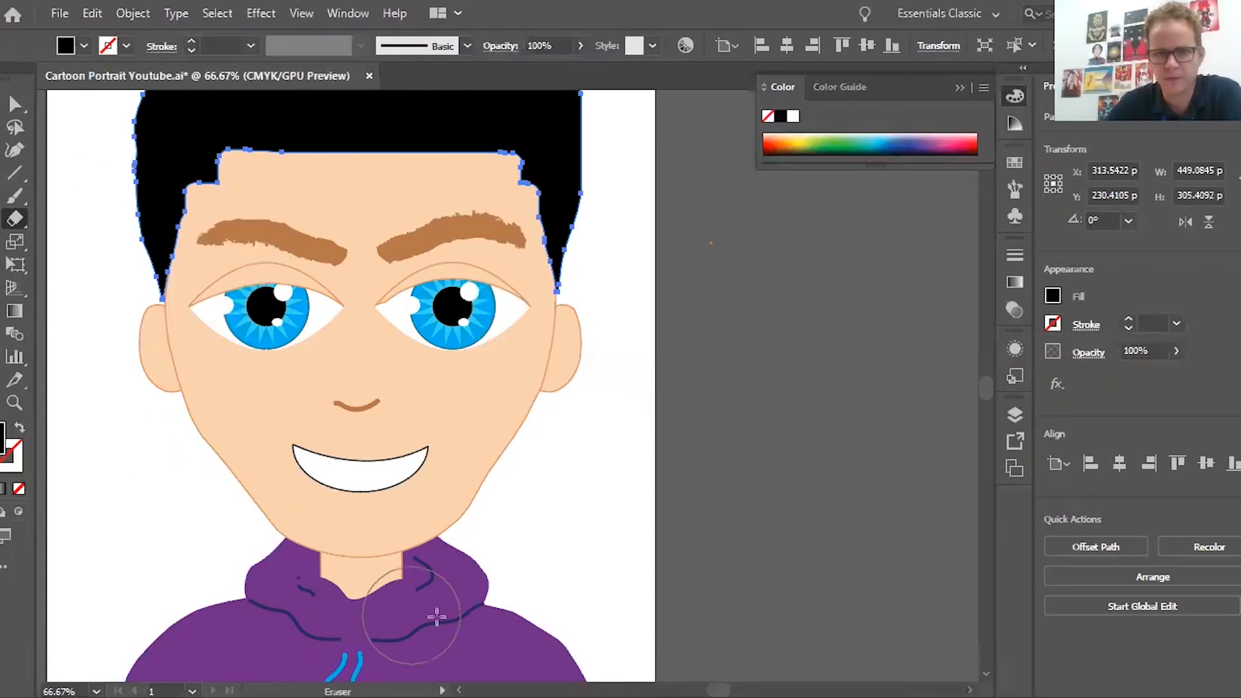
scroll(517, 420, up, 3)
click(609, 230)
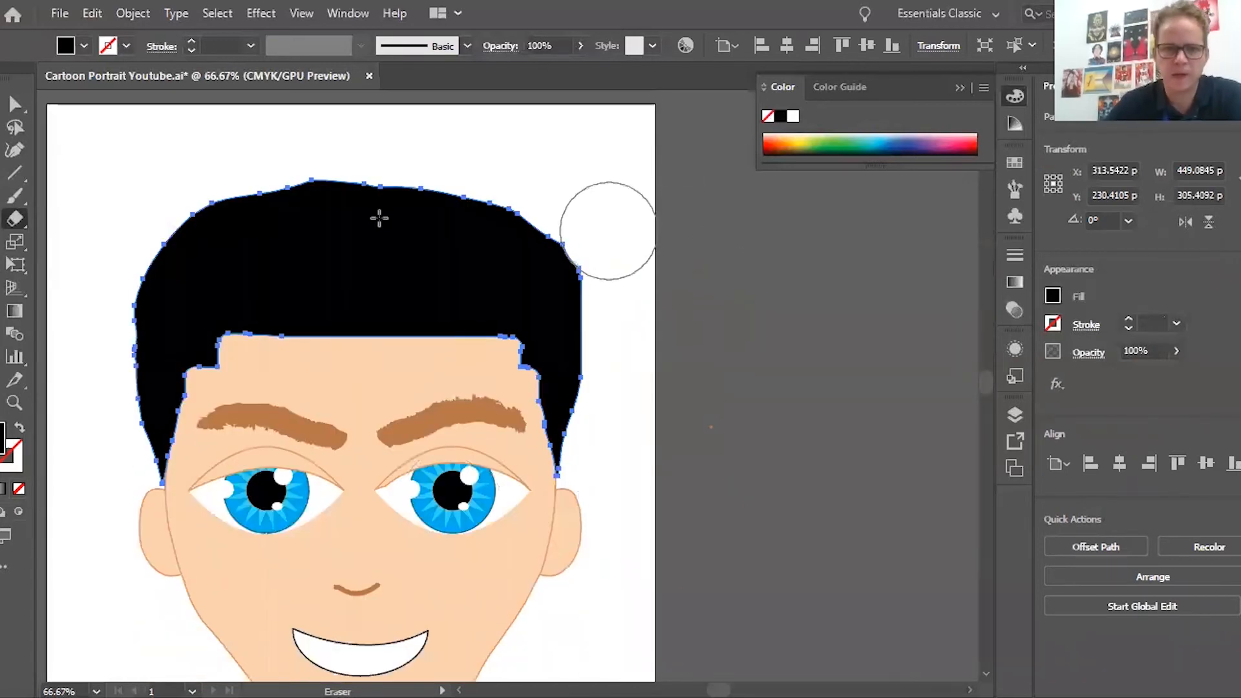
Step: Warp the black hair's outer edges inward along the right side, top and left sideburn, and smooth the hairline's left corner
click(1, 267)
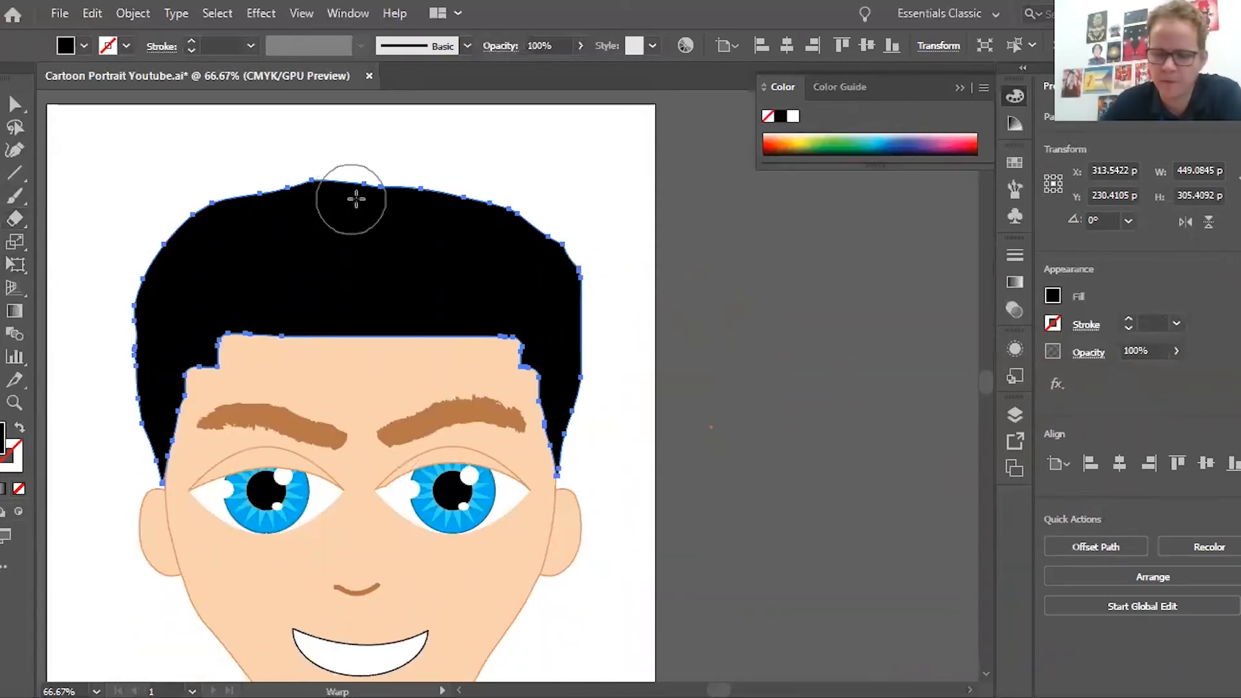
drag(615, 368, 580, 335)
drag(593, 275, 572, 262)
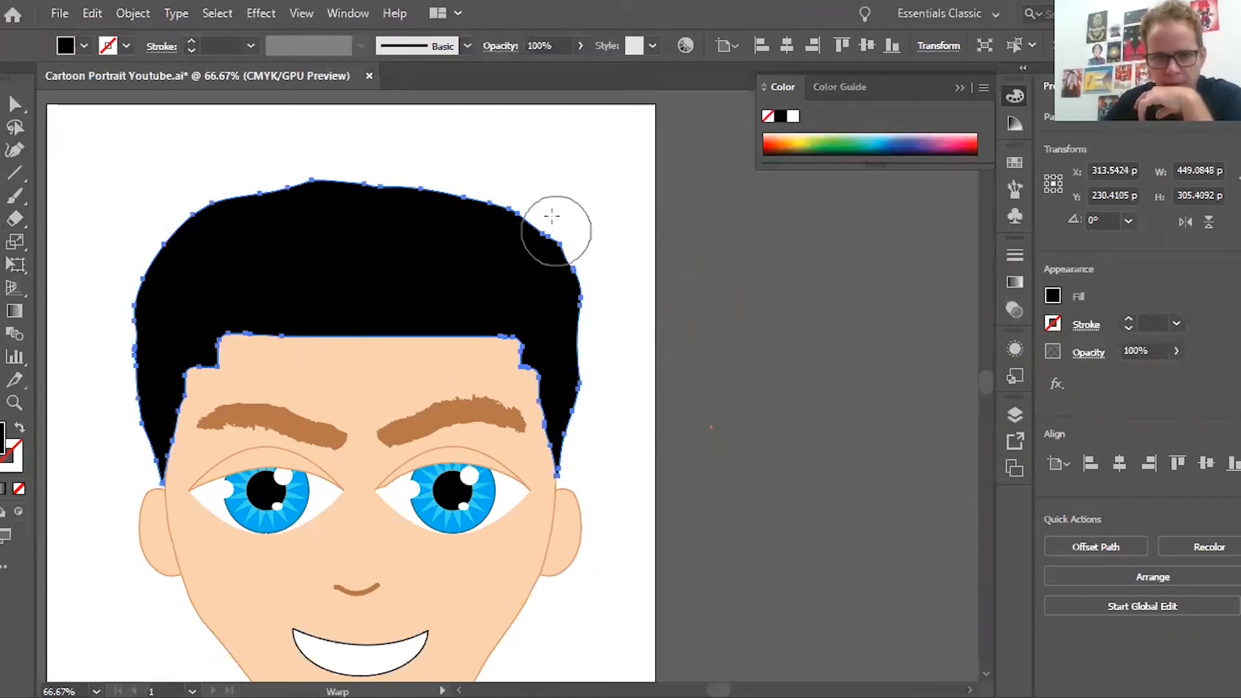
mouse_move(552, 216)
mouse_down()
mouse_move(374, 170)
mouse_move(299, 175)
mouse_up()
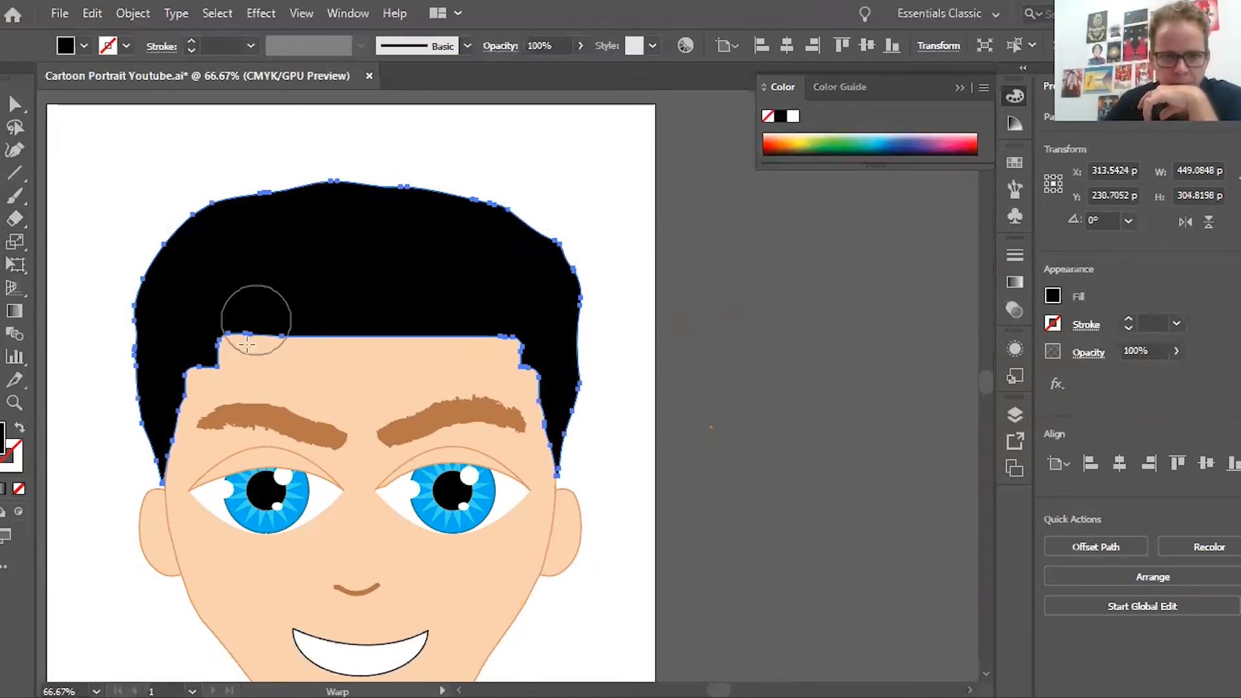
drag(247, 344, 242, 349)
mouse_move(177, 410)
mouse_down()
mouse_move(169, 424)
mouse_move(128, 413)
mouse_move(137, 429)
mouse_move(132, 419)
mouse_move(151, 408)
mouse_move(139, 444)
mouse_up()
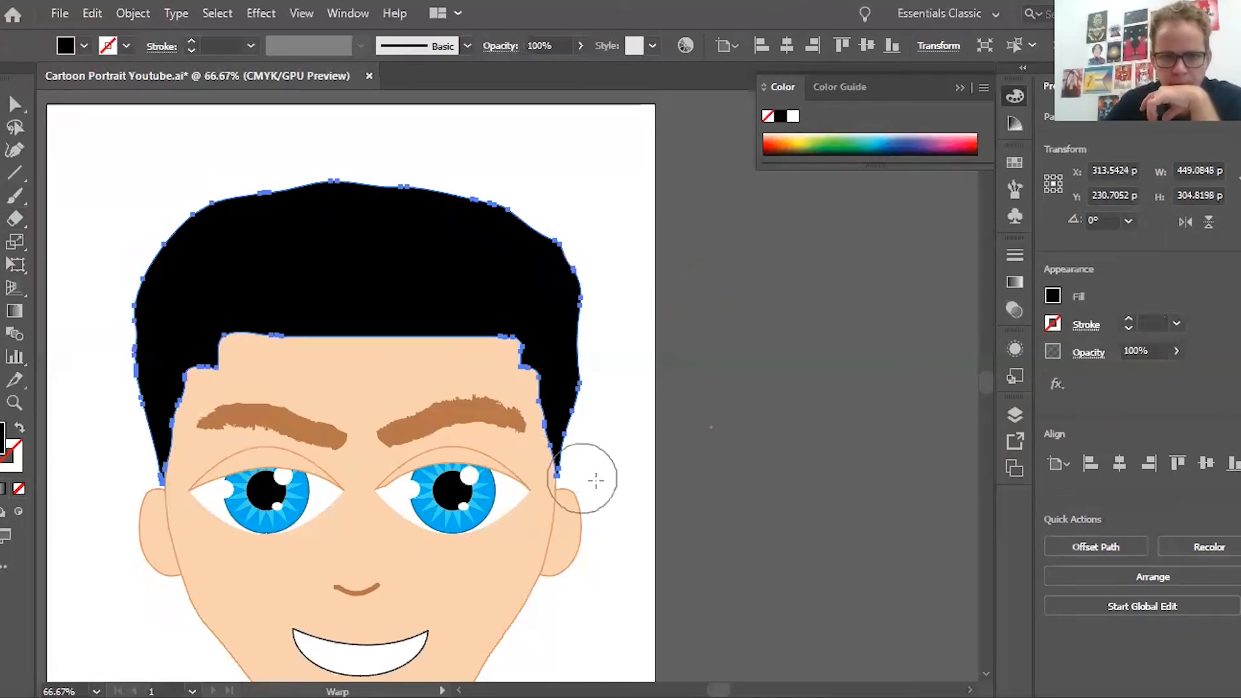
mouse_move(595, 434)
mouse_down()
mouse_move(617, 388)
mouse_move(595, 363)
mouse_up()
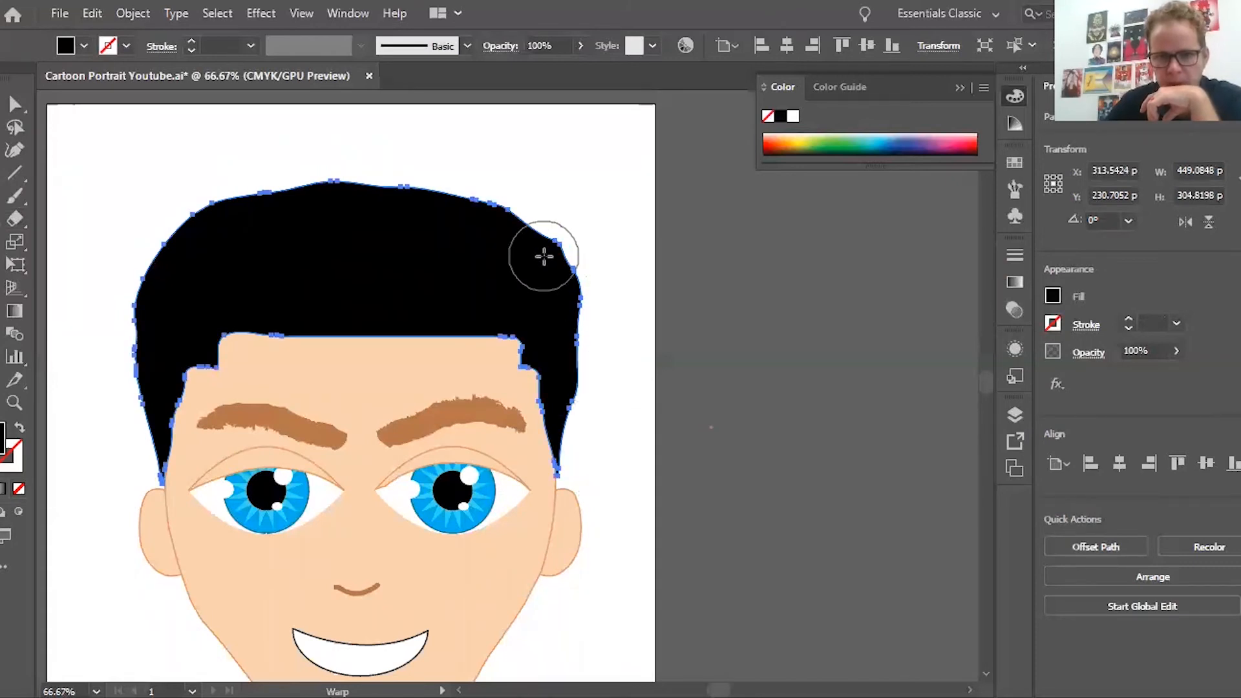
click(145, 194)
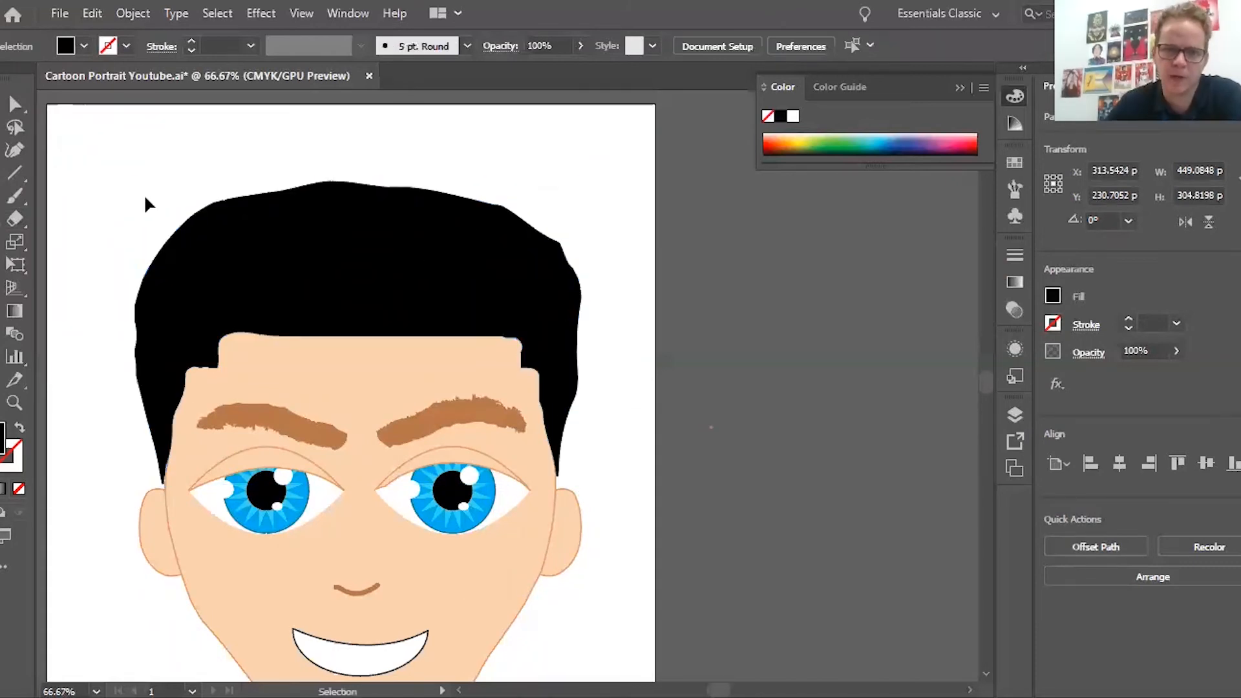
Step: Examine the reshaped black hair on the whole portrait and up close along its right side
key(ctrl+0)
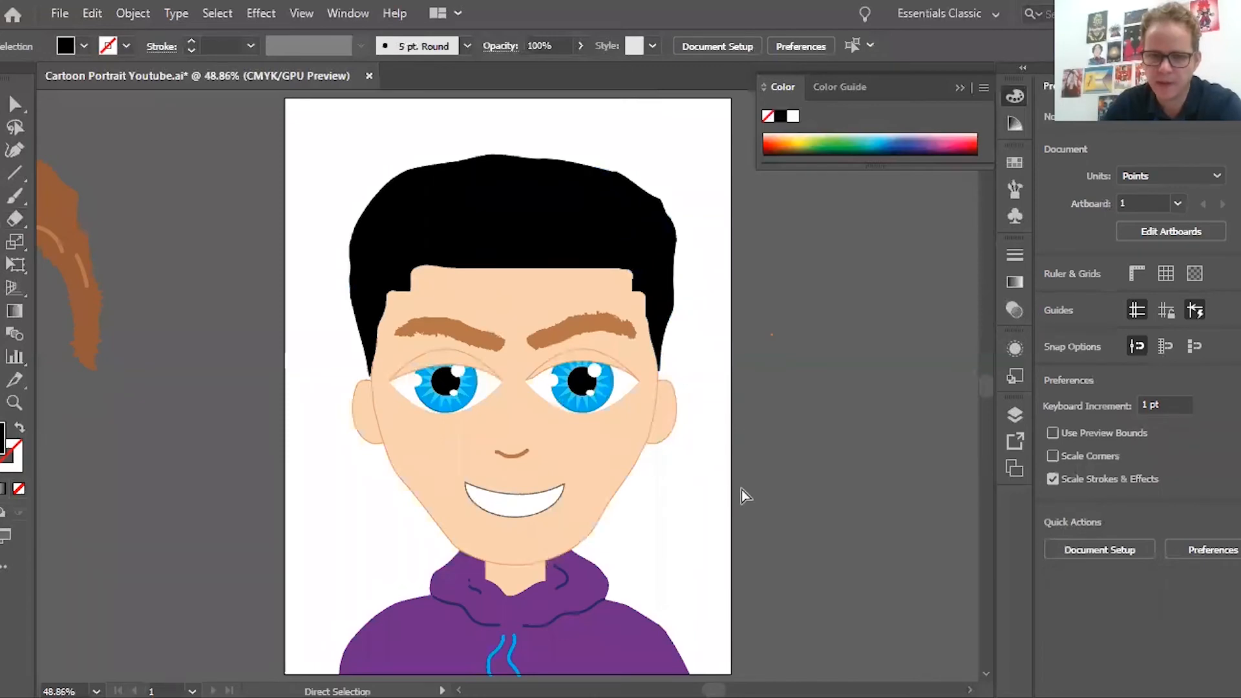
key(ctrl+plus)
key(ctrl+plus)
scroll(741, 489, right, 5)
scroll(741, 489, up, 2)
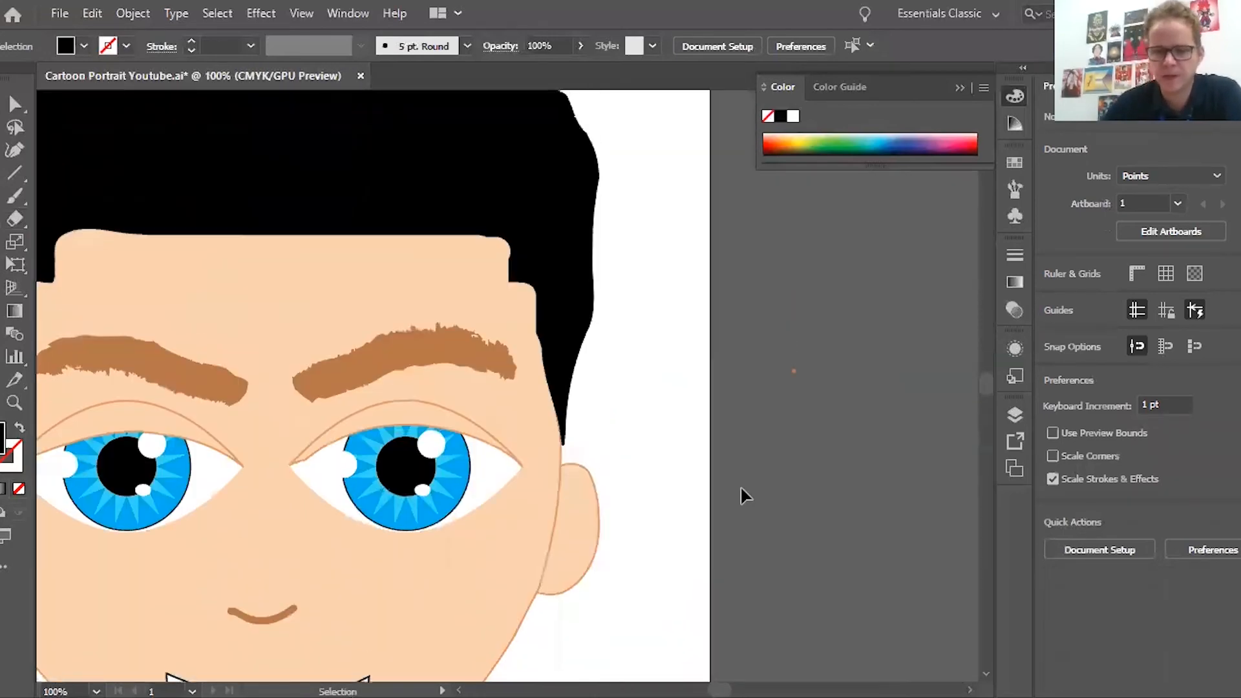
scroll(741, 489, up, 2)
key(ctrl+minus)
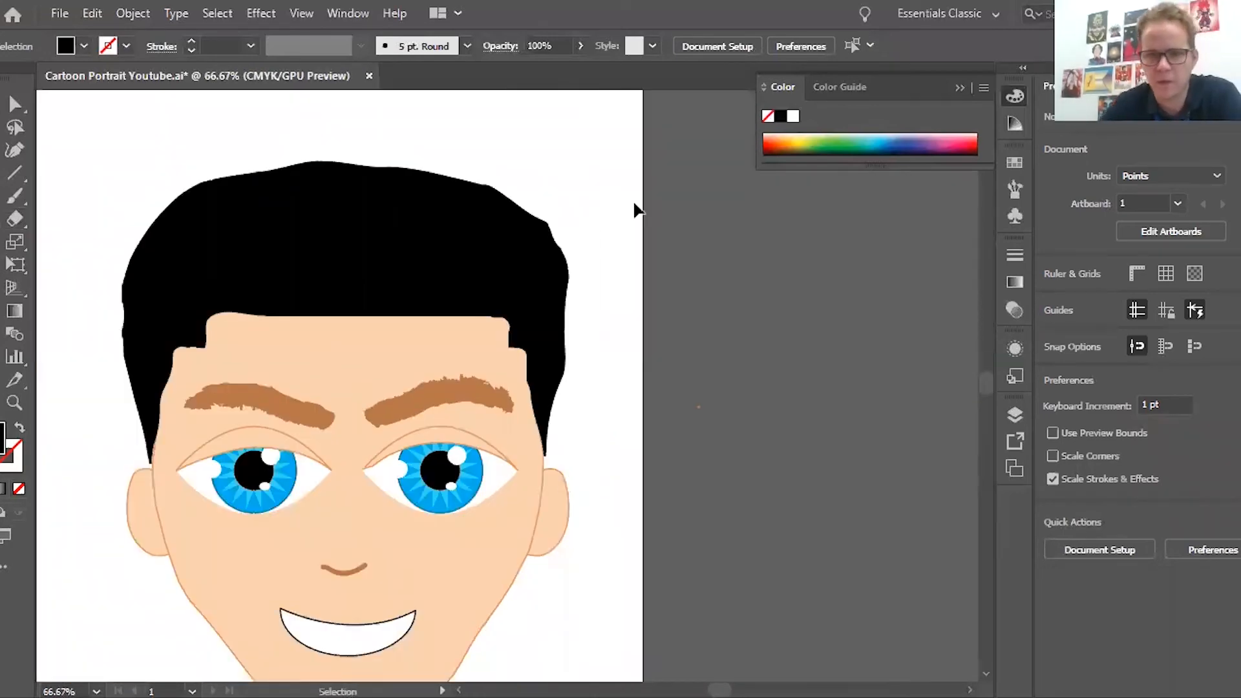
Step: Load the Artistic_ChalkCharcoalPencil brush library and choose its thick, rough-edged brush that tapers at one end
click(964, 87)
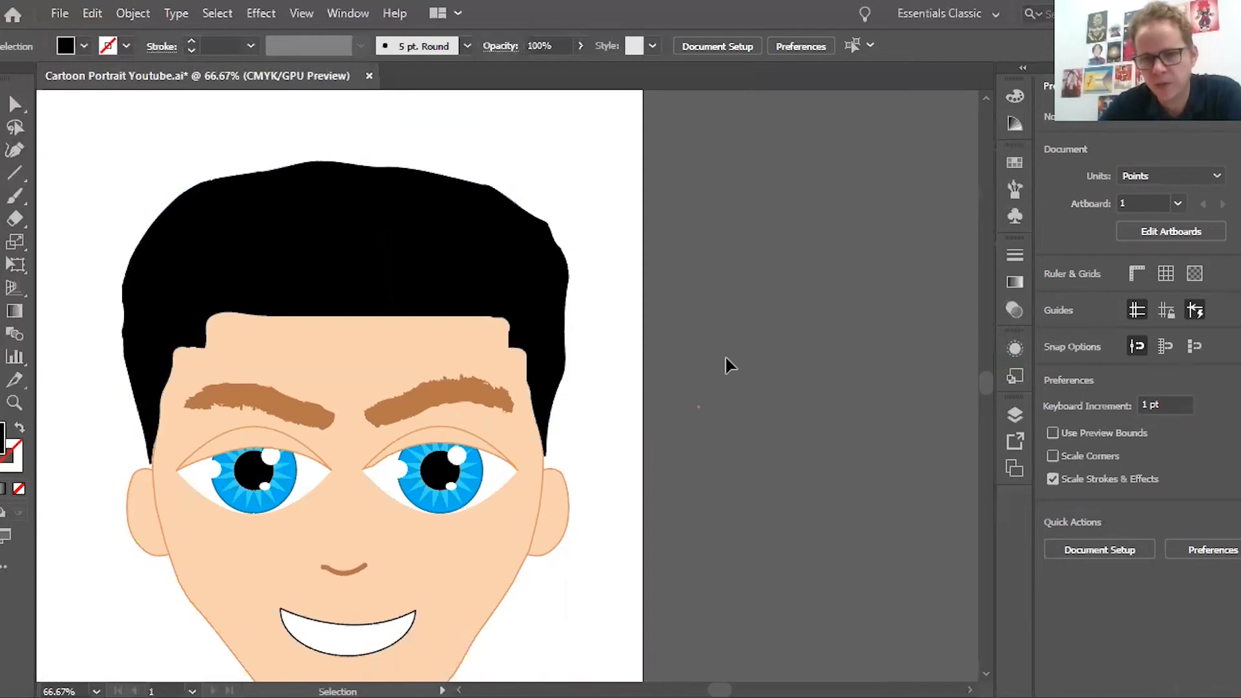
click(1016, 193)
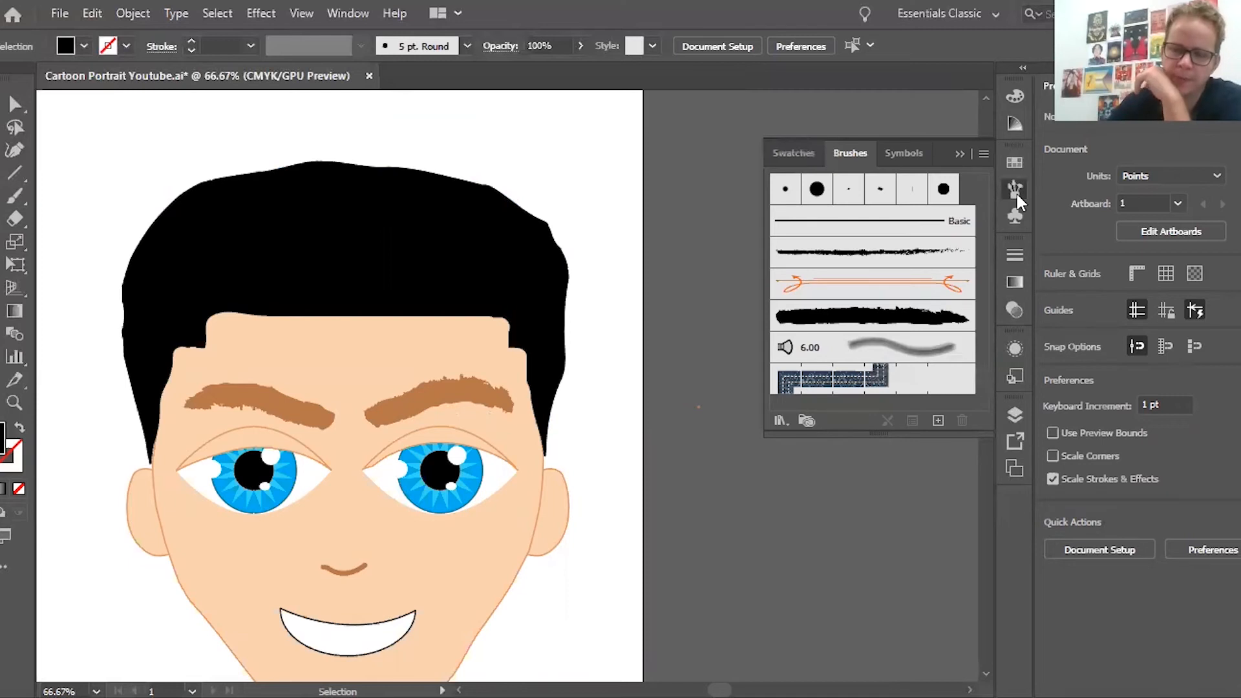
click(779, 421)
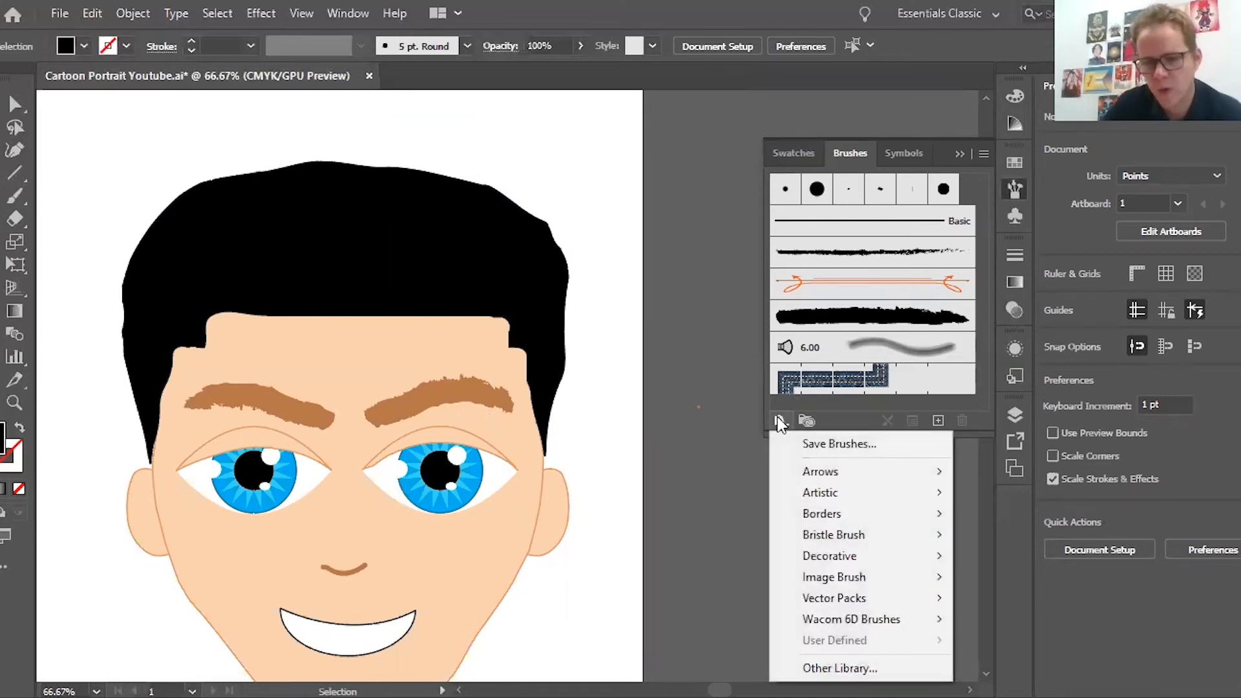
mouse_move(804, 495)
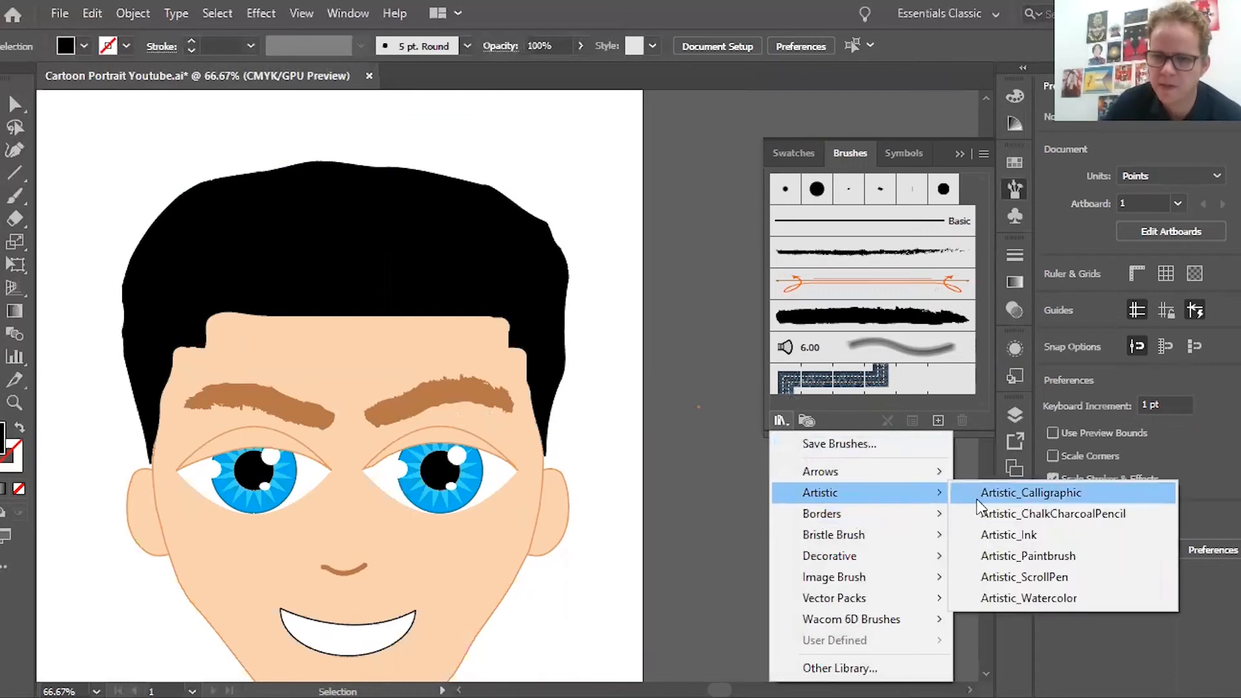
click(1026, 514)
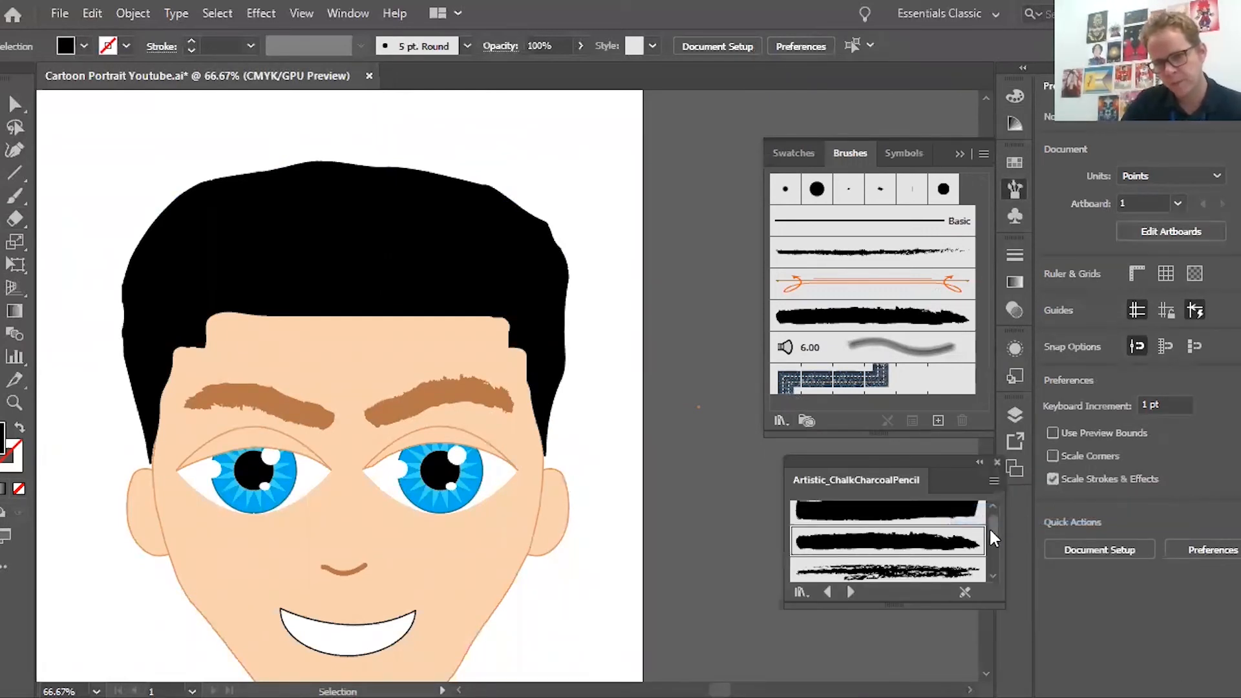
mouse_move(993, 529)
mouse_down()
mouse_move(1001, 562)
mouse_move(992, 521)
mouse_up()
click(906, 559)
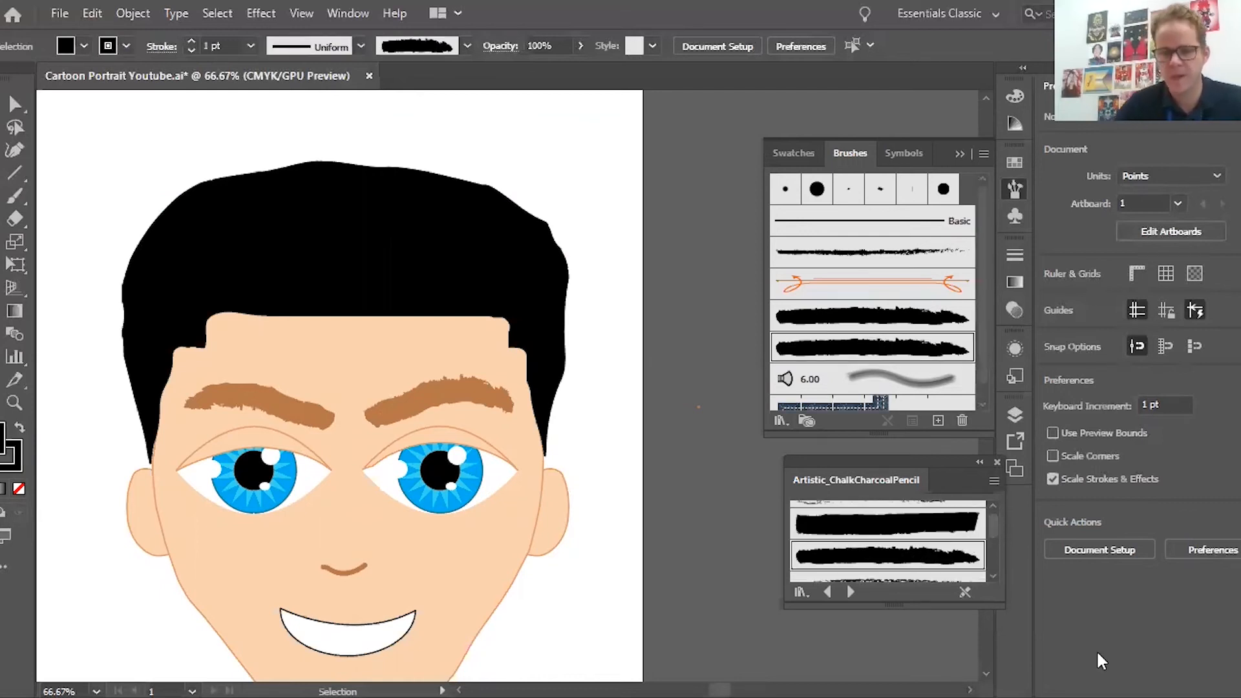
Step: Paint long black strands with the Paintbrush from the hair's upper left side, hanging down over the left ear and sideburn
scroll(80, 216, left, 7)
click(15, 196)
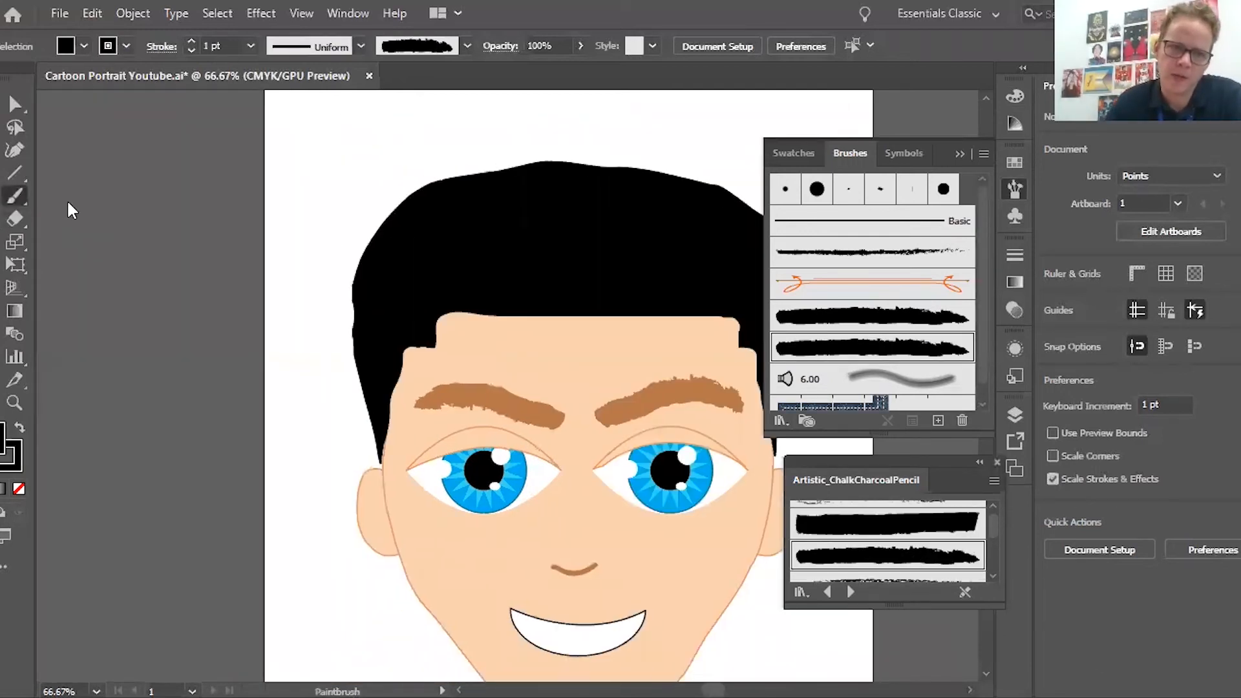
scroll(321, 203, right, 2)
scroll(329, 201, right, 2)
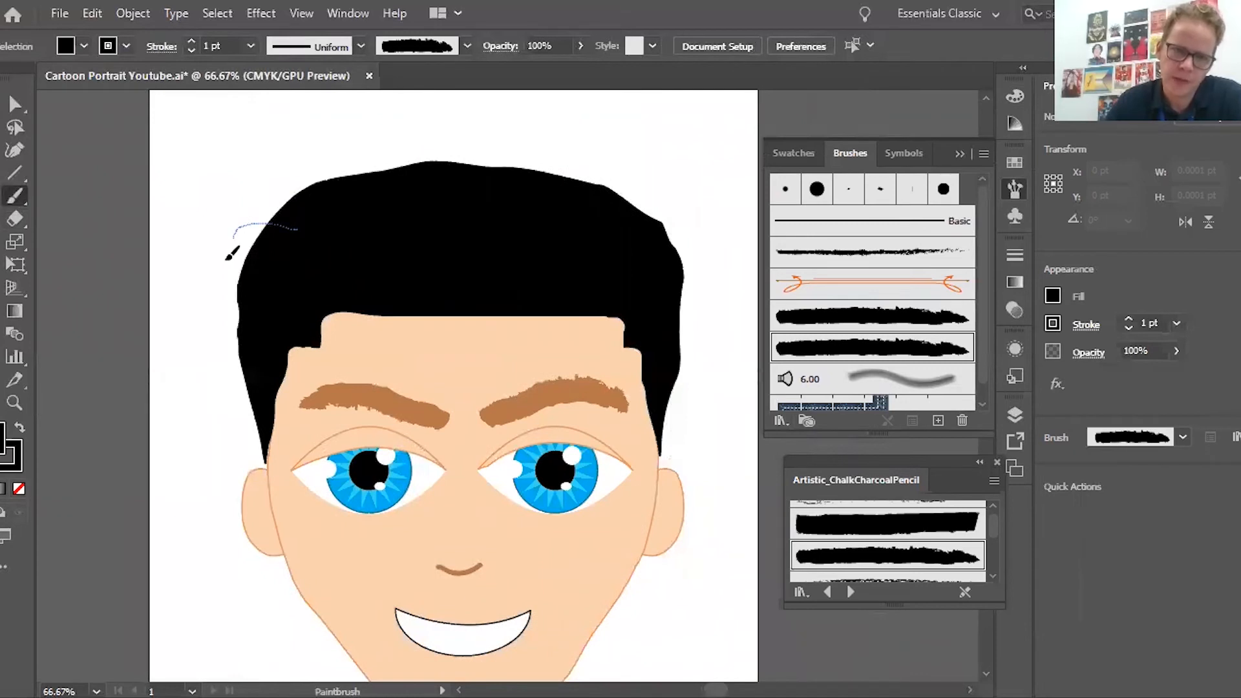
drag(208, 603, 200, 595)
drag(253, 471, 247, 567)
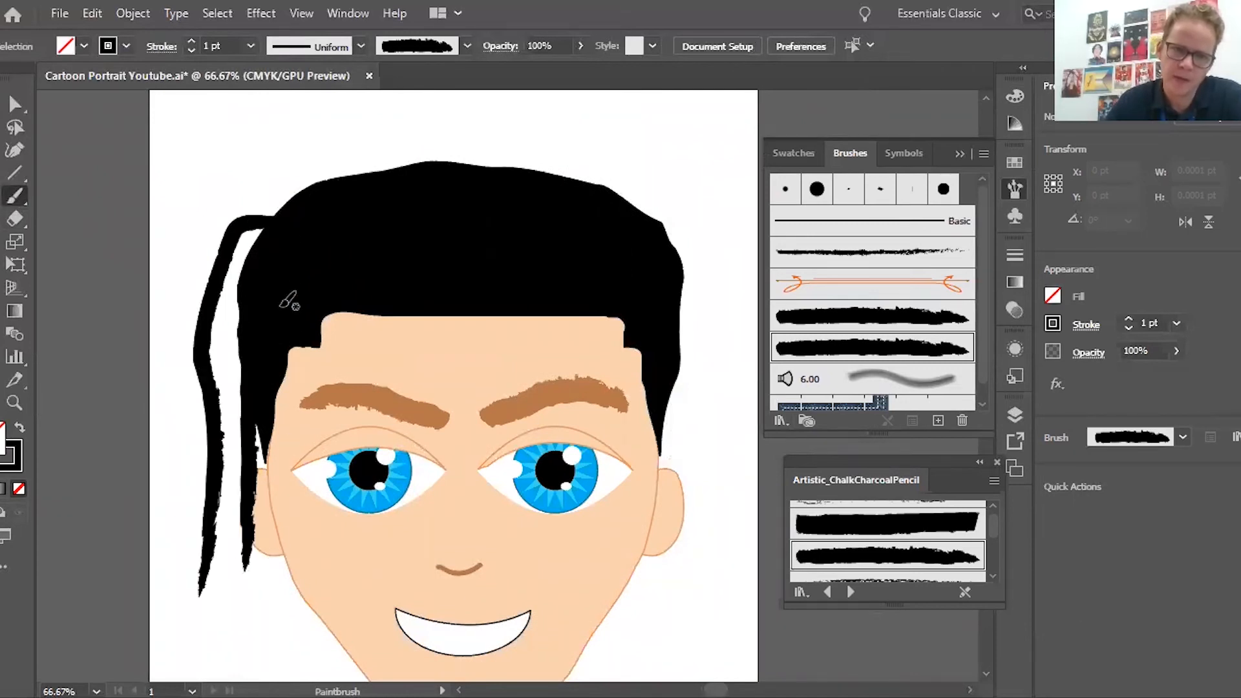
mouse_move(290, 256)
mouse_down()
mouse_move(239, 338)
mouse_move(232, 502)
mouse_move(232, 293)
mouse_move(190, 427)
mouse_up()
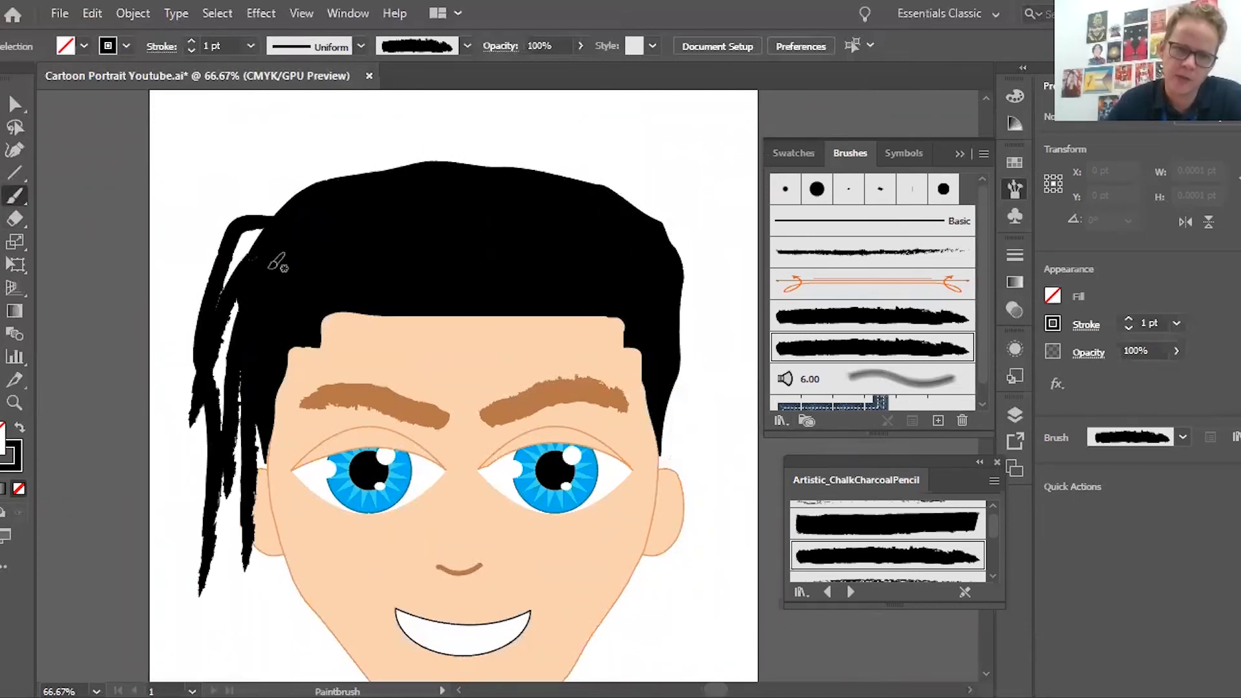
drag(282, 393, 288, 583)
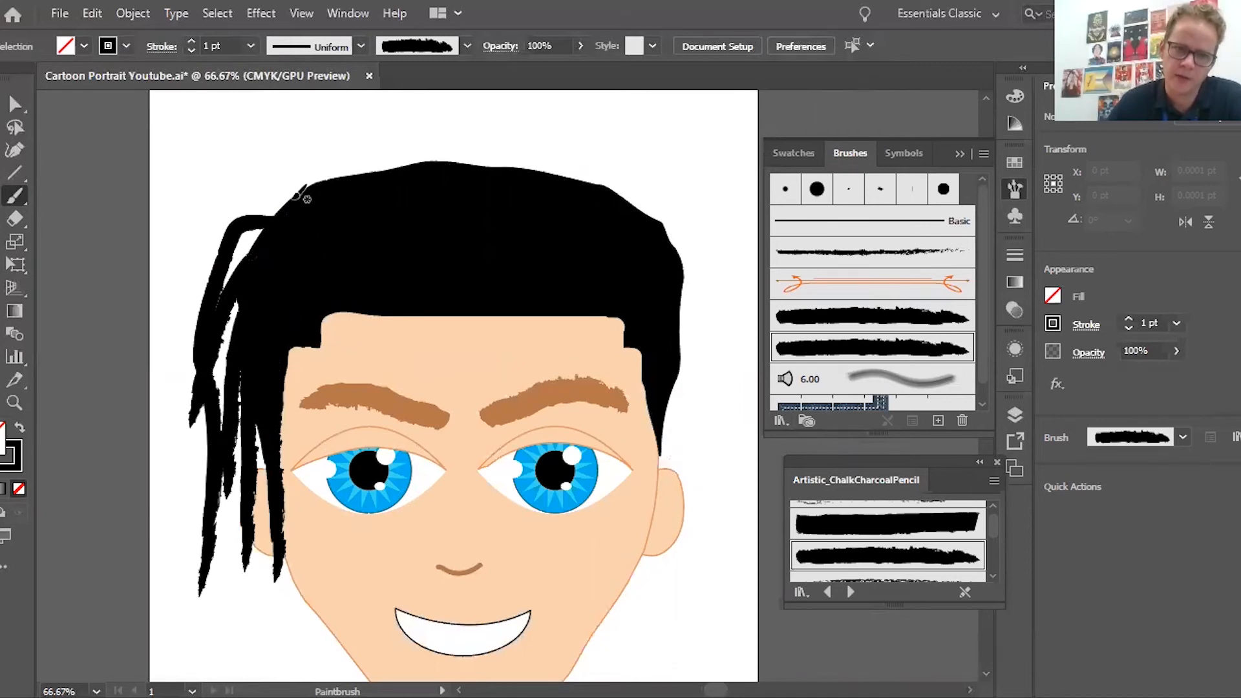
drag(301, 194, 226, 397)
drag(321, 183, 236, 350)
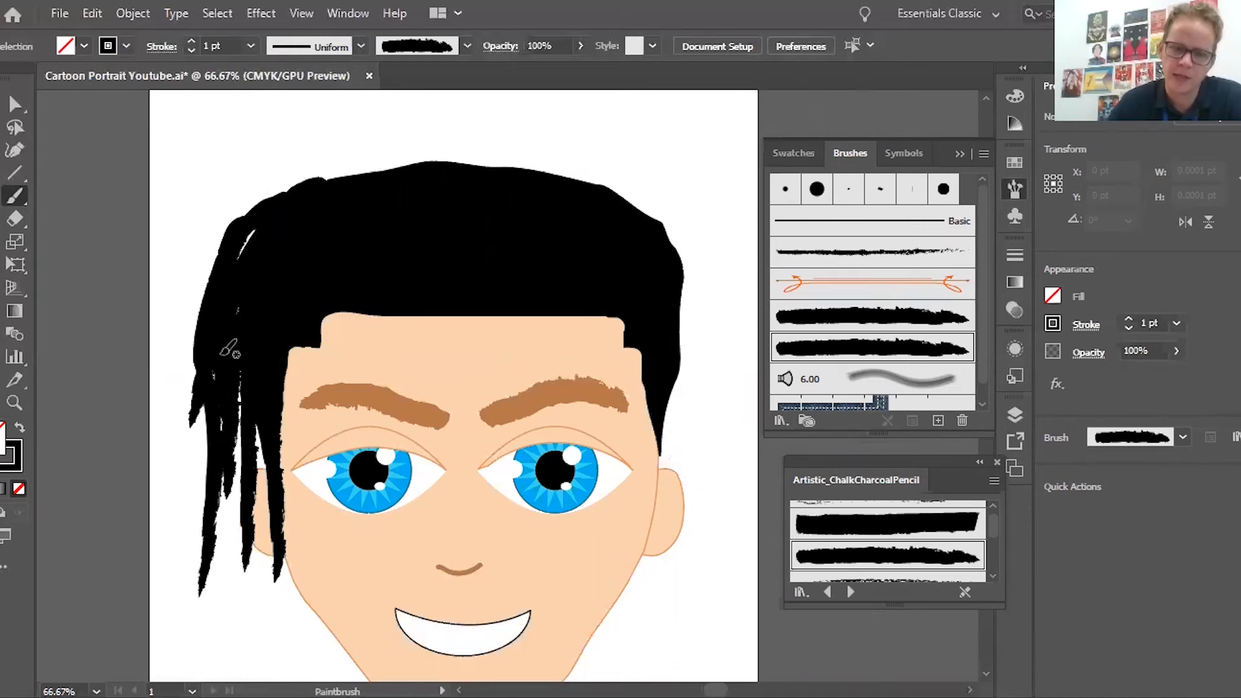
mouse_move(363, 184)
mouse_down()
mouse_move(308, 185)
mouse_move(260, 233)
mouse_up()
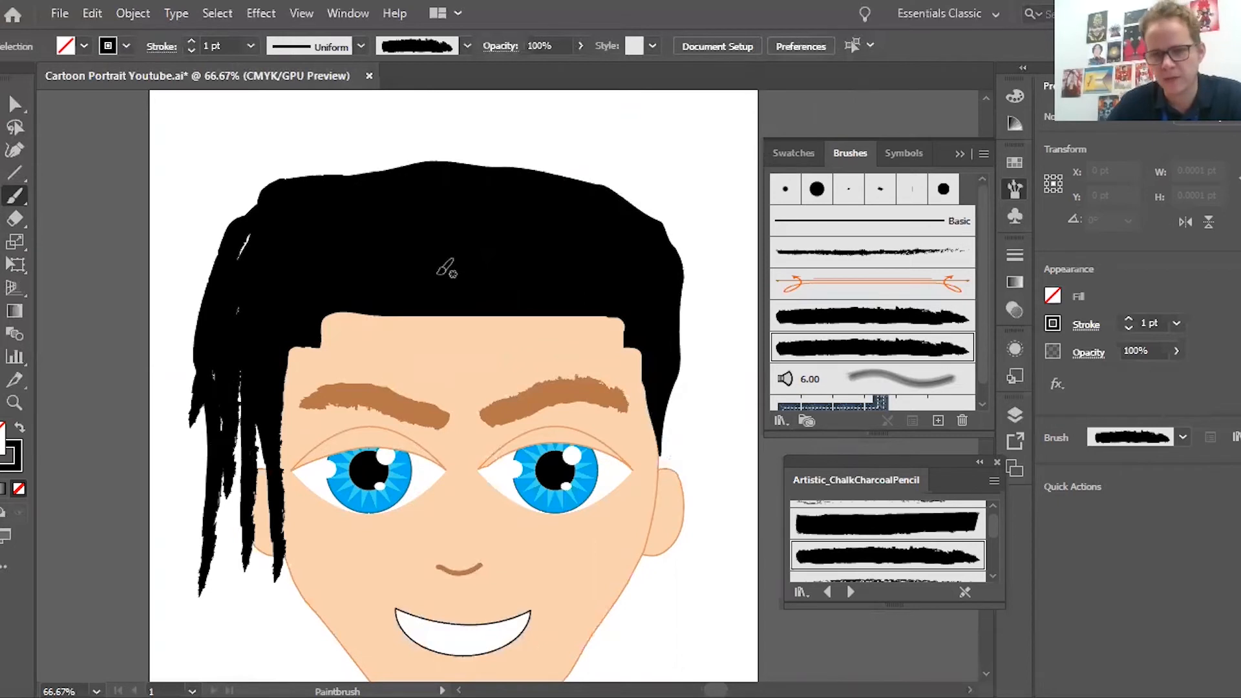
Step: Set the stroke to dark grey and paint highlight strands over the hanging black hair on the head's left side
click(127, 46)
click(6, 135)
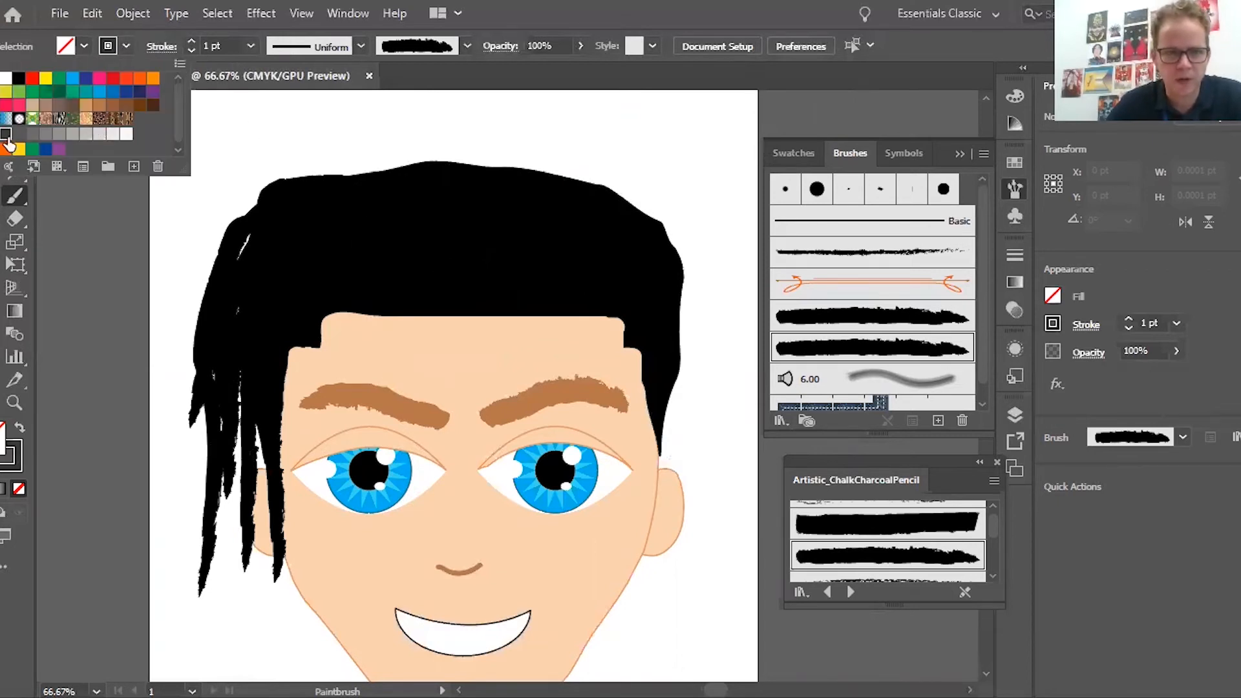
mouse_move(318, 227)
mouse_down()
mouse_move(262, 261)
mouse_move(239, 312)
mouse_move(243, 444)
mouse_up()
mouse_move(294, 279)
mouse_down()
mouse_move(264, 351)
mouse_move(276, 567)
mouse_up()
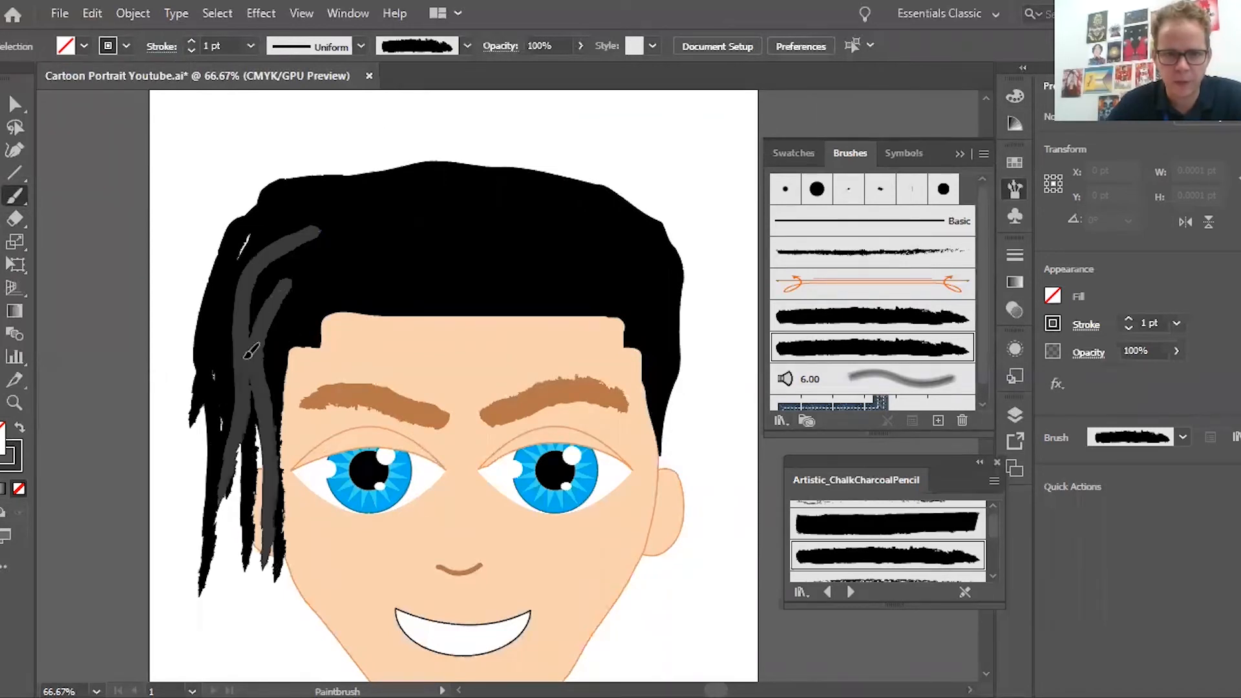
mouse_move(290, 203)
mouse_down()
mouse_move(233, 372)
mouse_move(236, 513)
mouse_up()
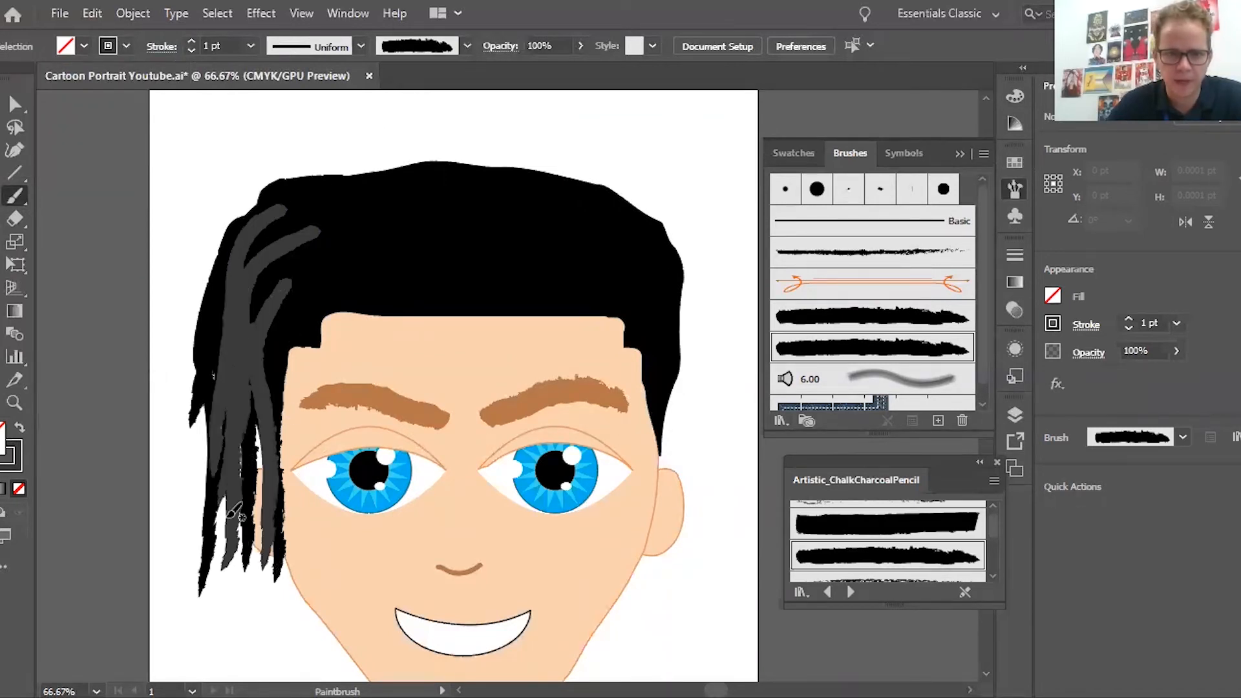
drag(351, 244, 294, 449)
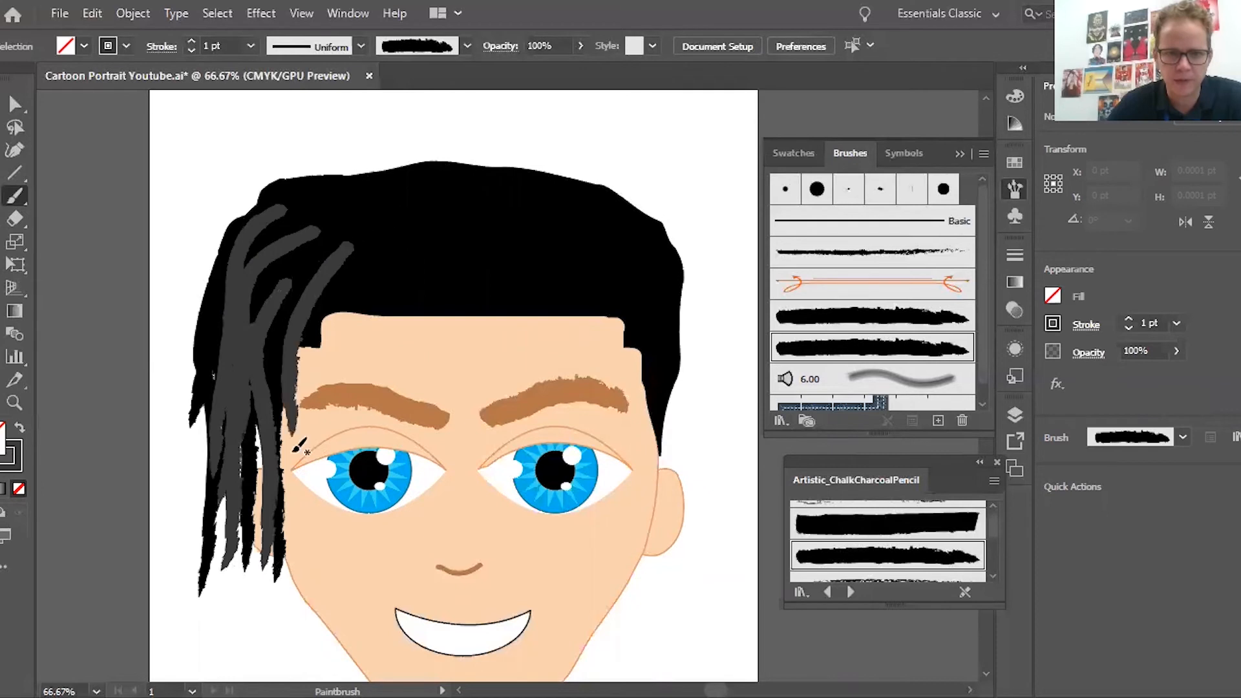
Step: Switch the stroke back to black and paint strands over the grey highlights to break them into thinner streaks
click(128, 42)
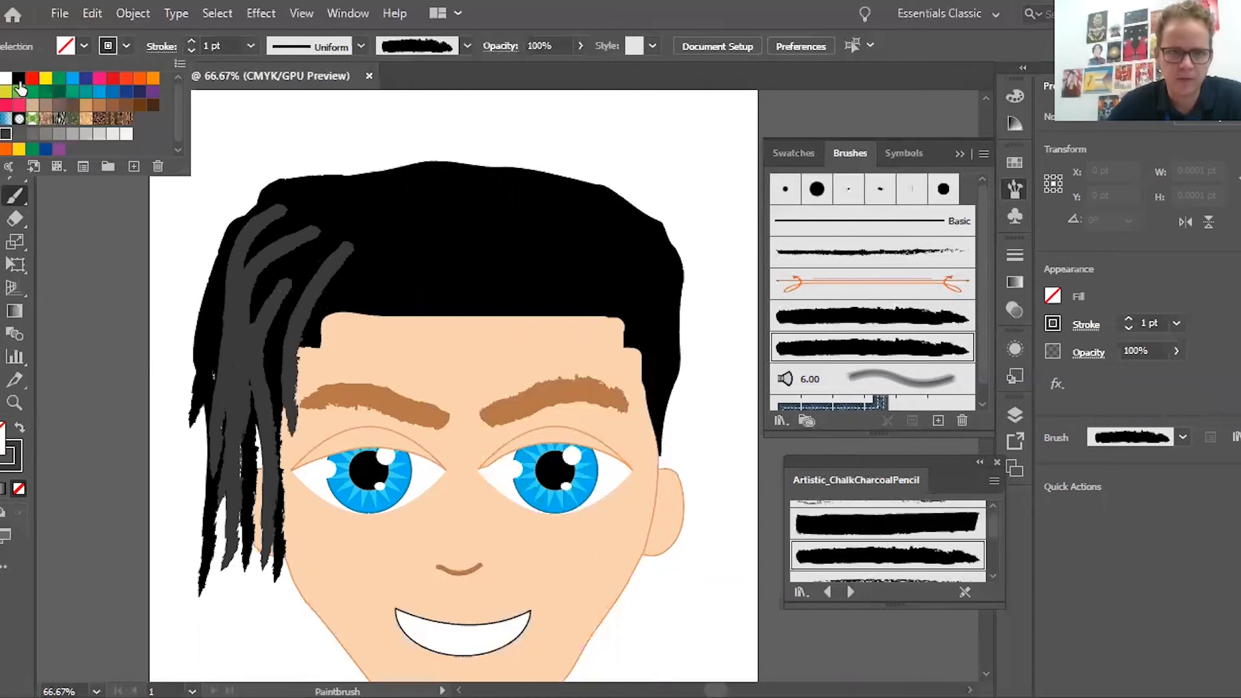
mouse_move(286, 282)
mouse_down()
mouse_move(247, 425)
mouse_move(245, 488)
mouse_up()
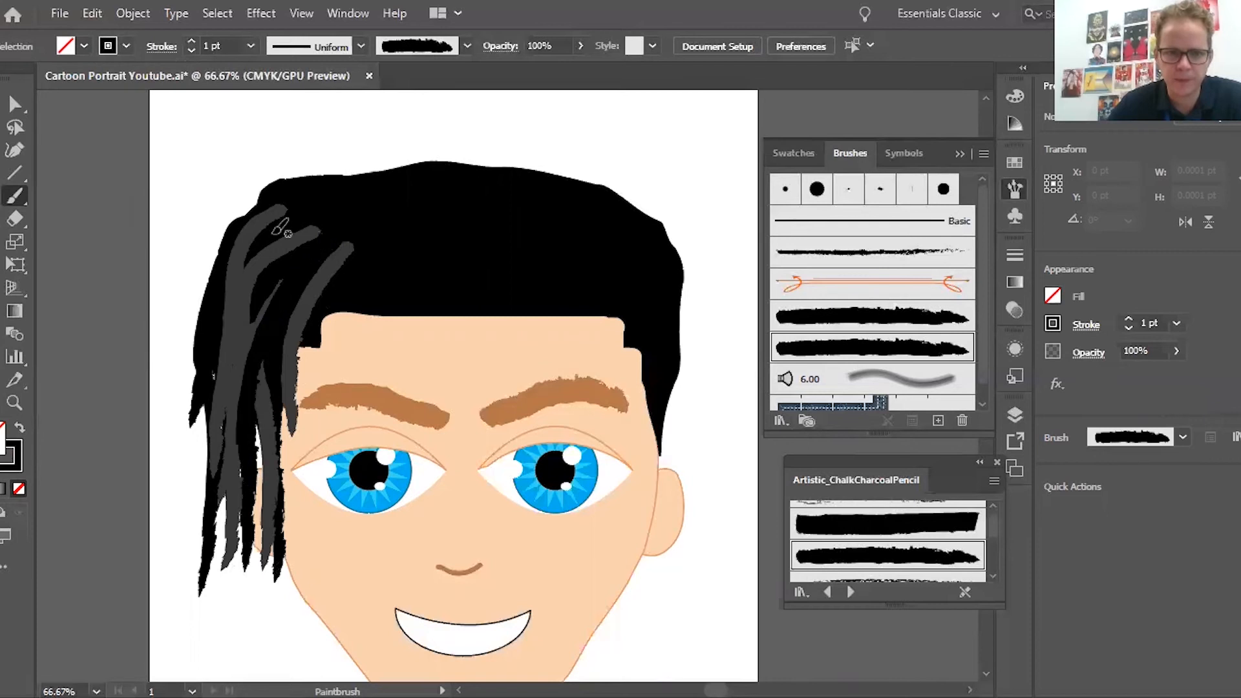
mouse_move(292, 217)
mouse_down()
mouse_move(252, 338)
mouse_move(256, 431)
mouse_up()
mouse_move(289, 197)
mouse_down()
mouse_move(246, 279)
mouse_move(250, 362)
mouse_move(223, 446)
mouse_move(230, 539)
mouse_up()
drag(217, 321, 215, 491)
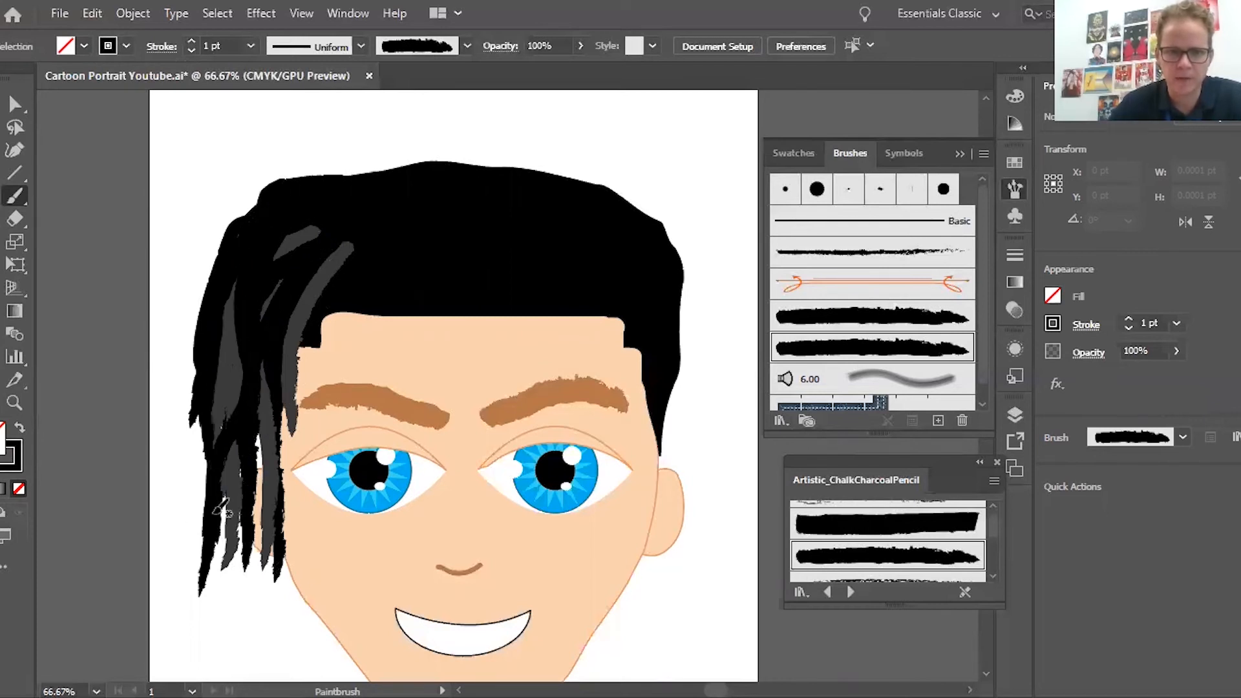
drag(210, 344, 227, 467)
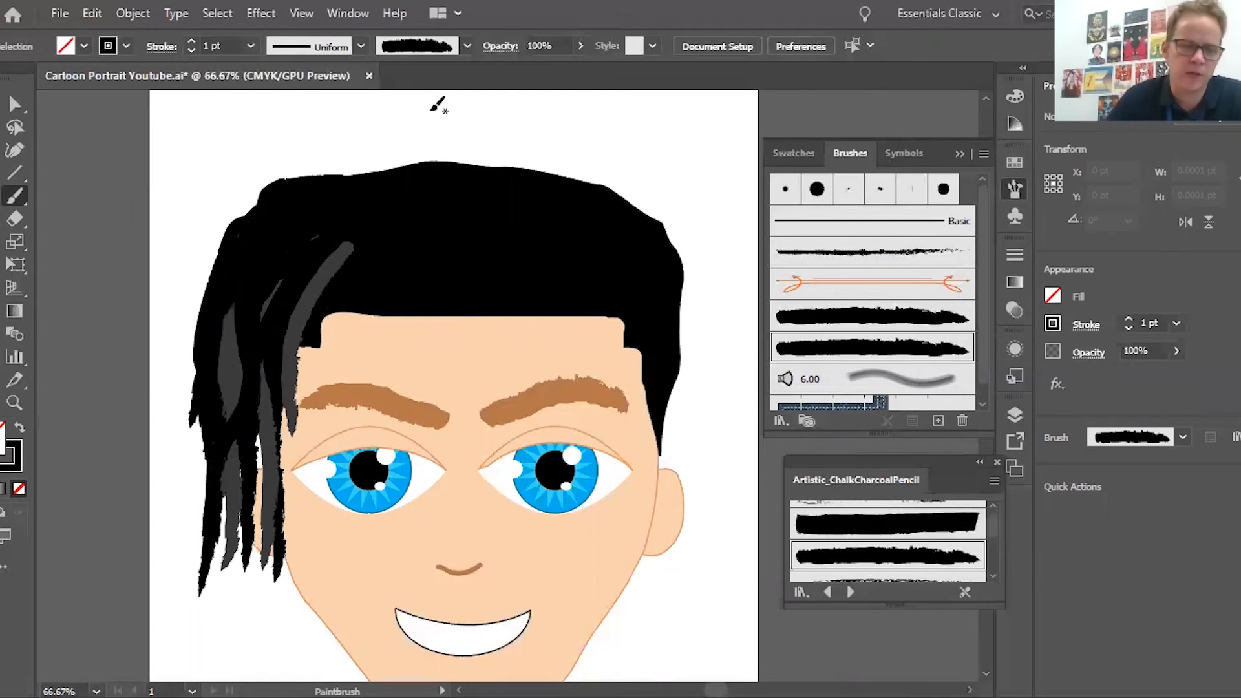
Step: Set the stroke to light brown and paint two long strands through the hanging hair on the left side
click(126, 46)
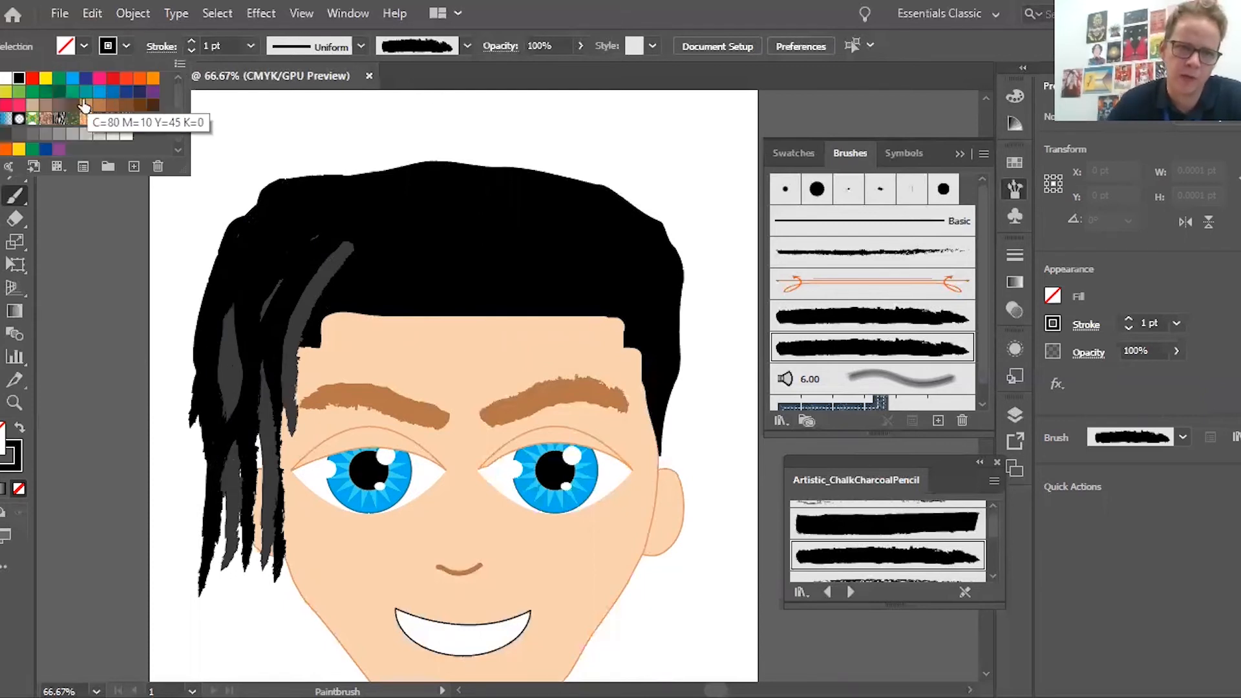
click(86, 105)
mouse_move(307, 221)
mouse_down()
mouse_move(258, 498)
mouse_move(212, 565)
mouse_up()
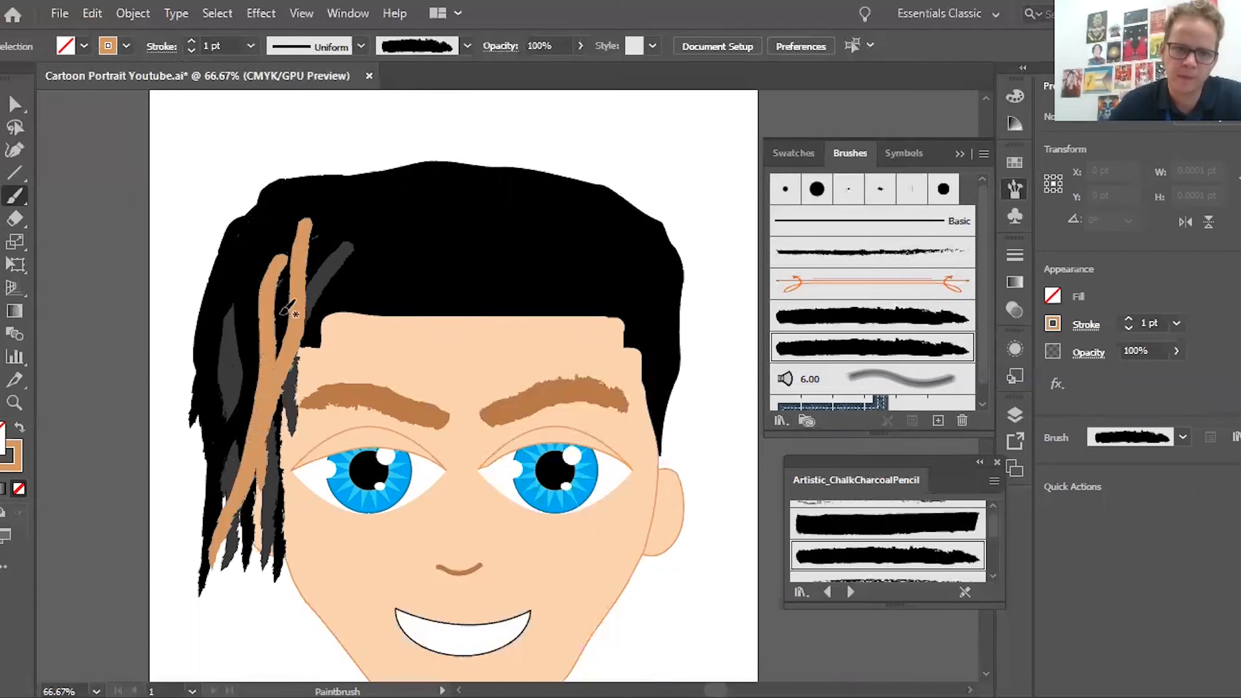
Step: Set the stroke to black and paint over parts of the light brown strands to blend them into the hair
click(126, 45)
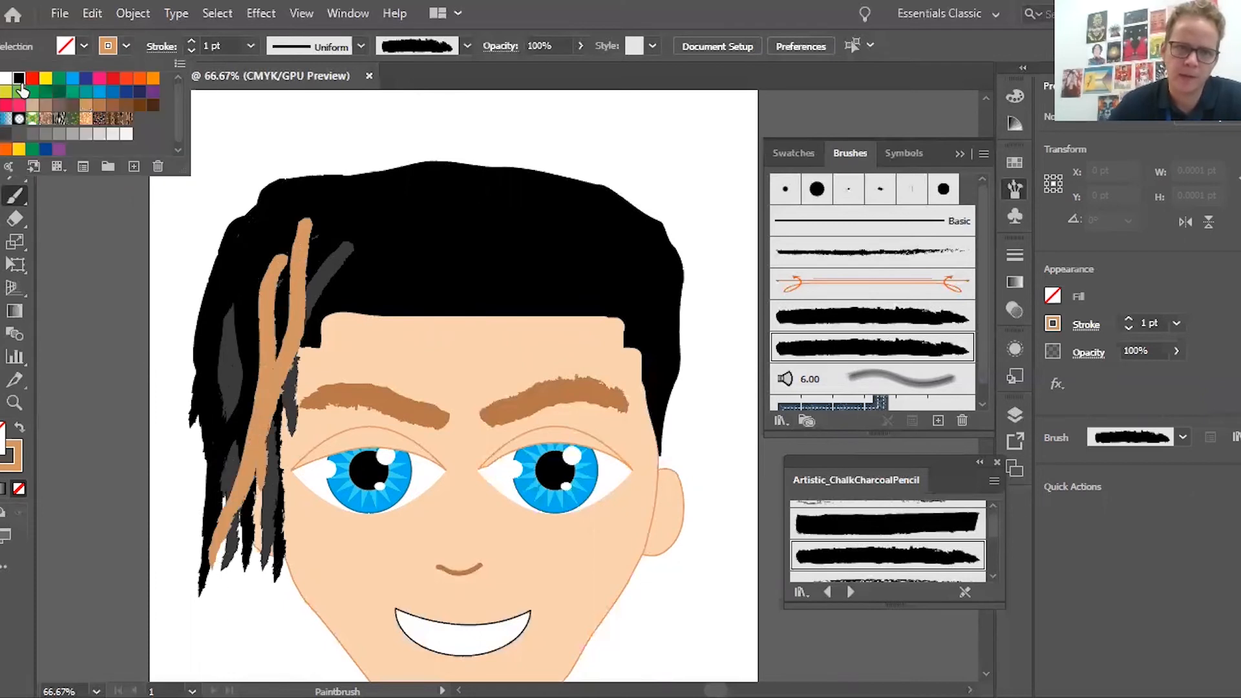
click(20, 77)
click(322, 238)
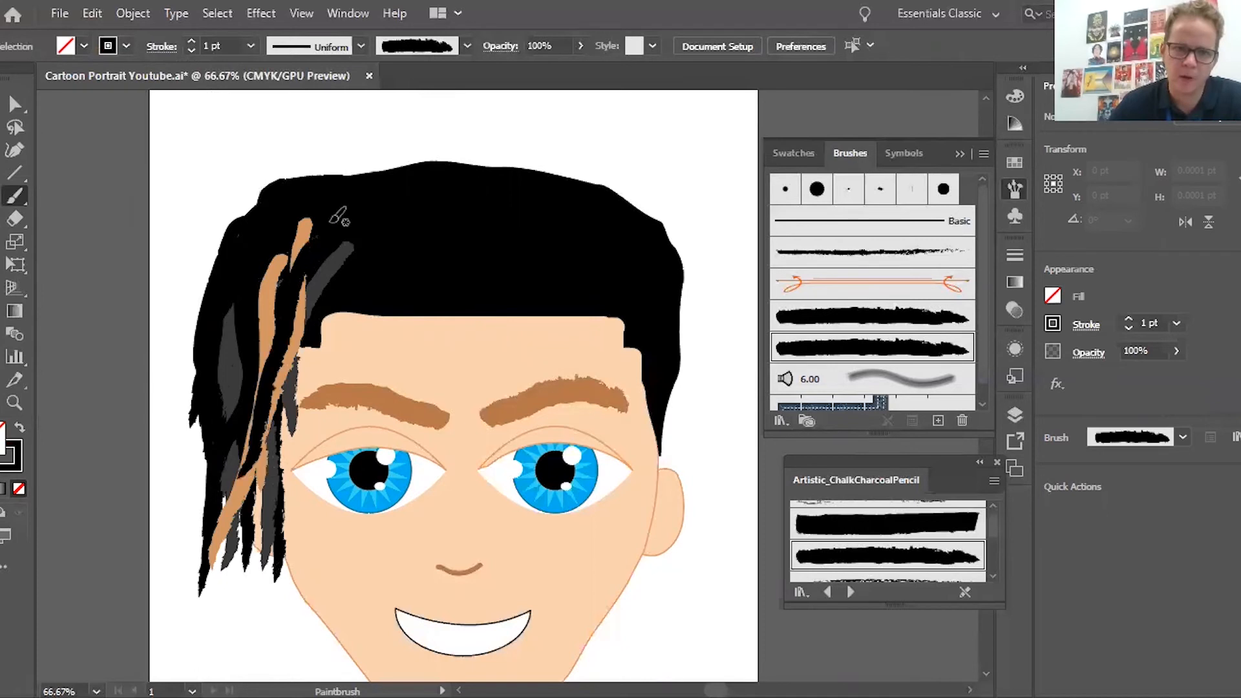
drag(336, 212, 278, 318)
drag(194, 540, 195, 543)
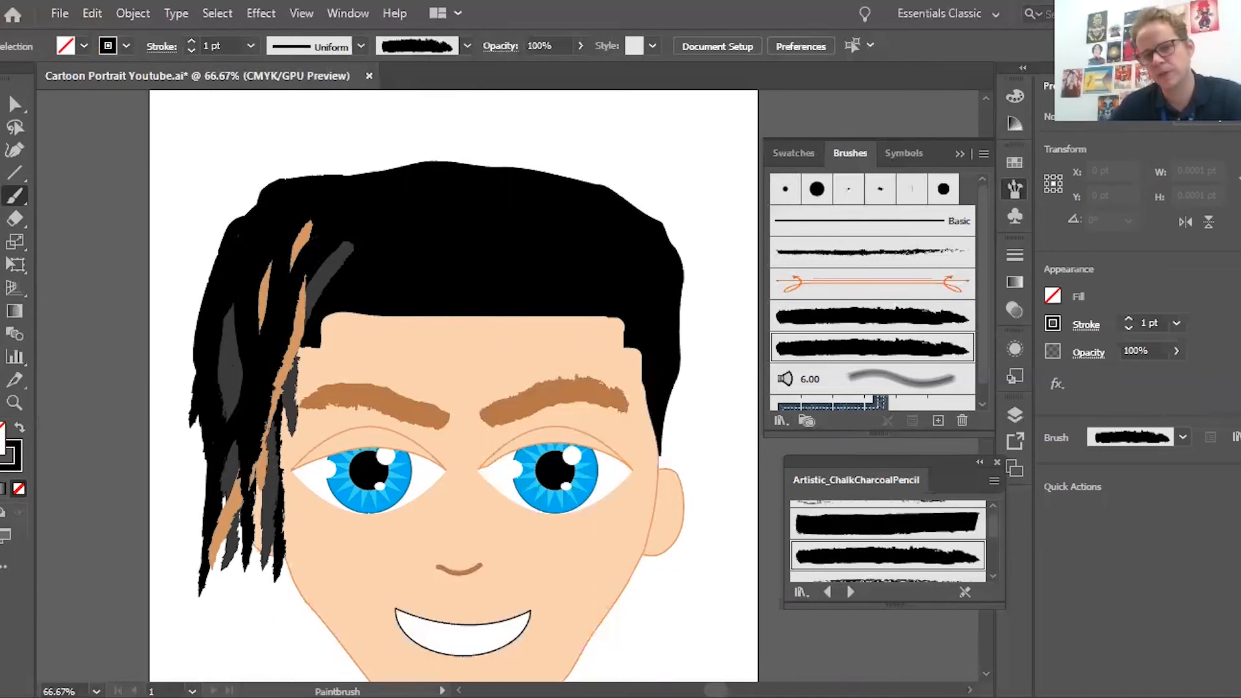
Step: Paint a black strand over the long light brown highlight and add fine strands near the temple with a thinner charcoal brush
scroll(296, 367, left, 2)
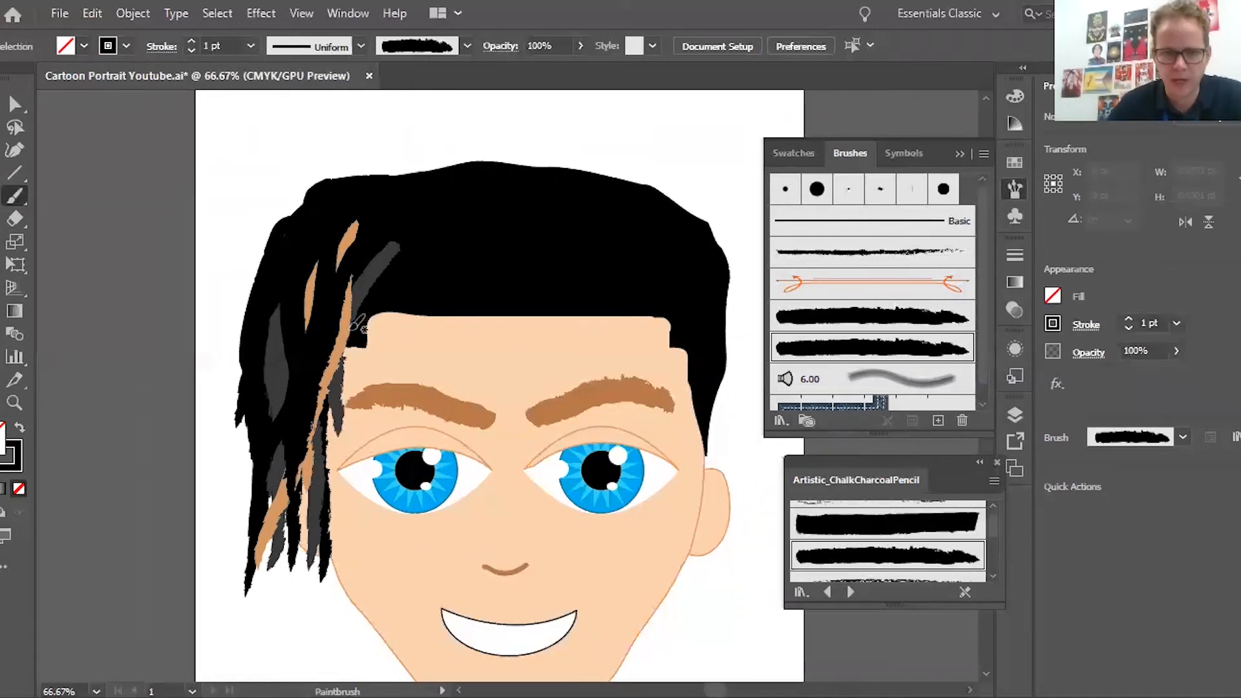
mouse_move(353, 326)
mouse_down()
mouse_move(328, 367)
mouse_move(326, 554)
mouse_up()
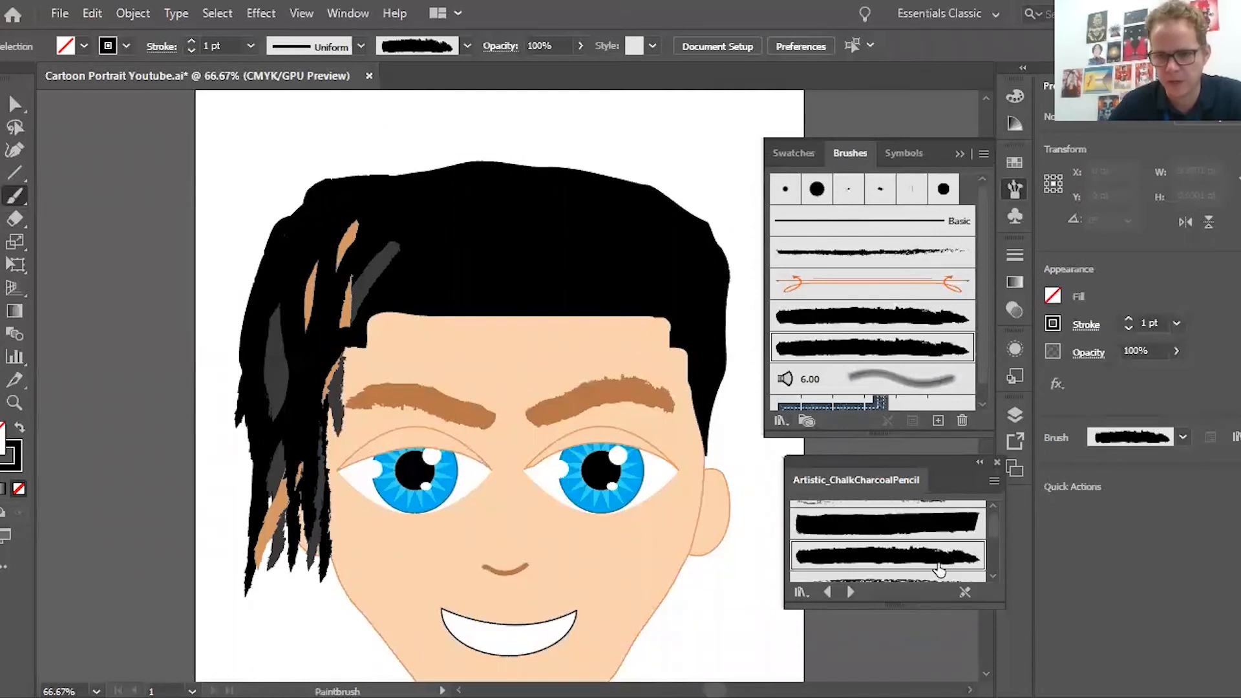
scroll(938, 568, down, 3)
click(901, 545)
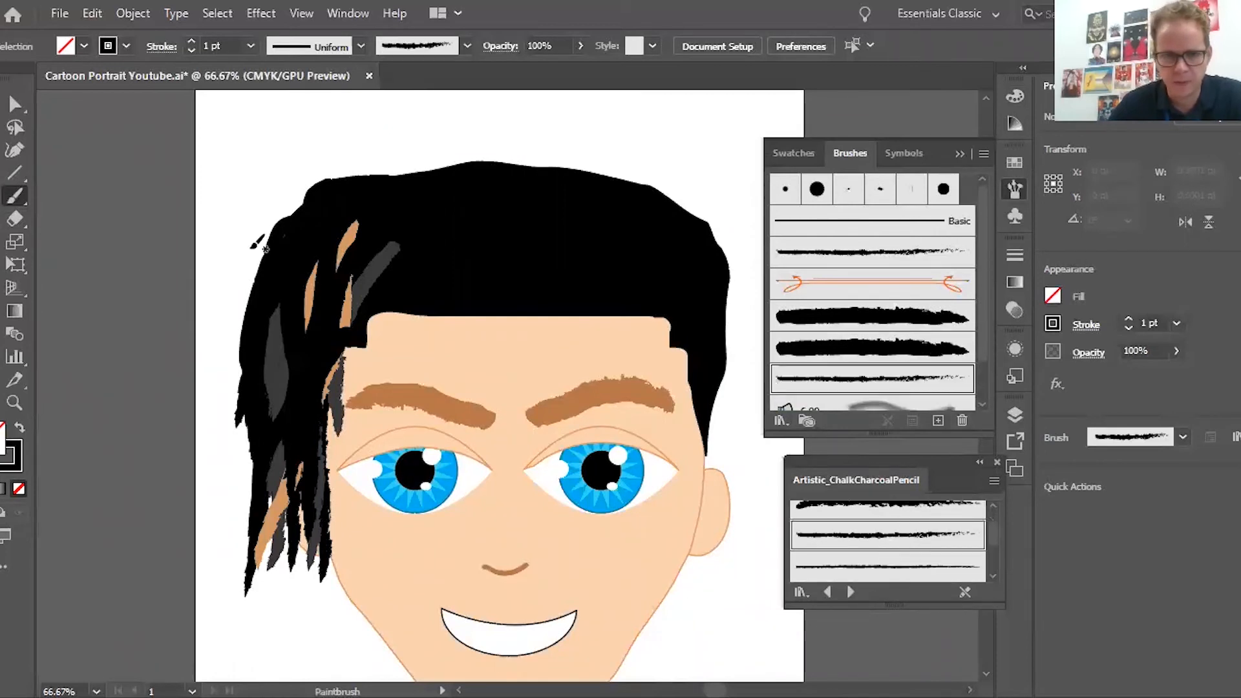
drag(271, 566, 269, 570)
mouse_move(378, 220)
mouse_down()
mouse_move(347, 285)
mouse_move(344, 429)
mouse_up()
drag(381, 276, 356, 420)
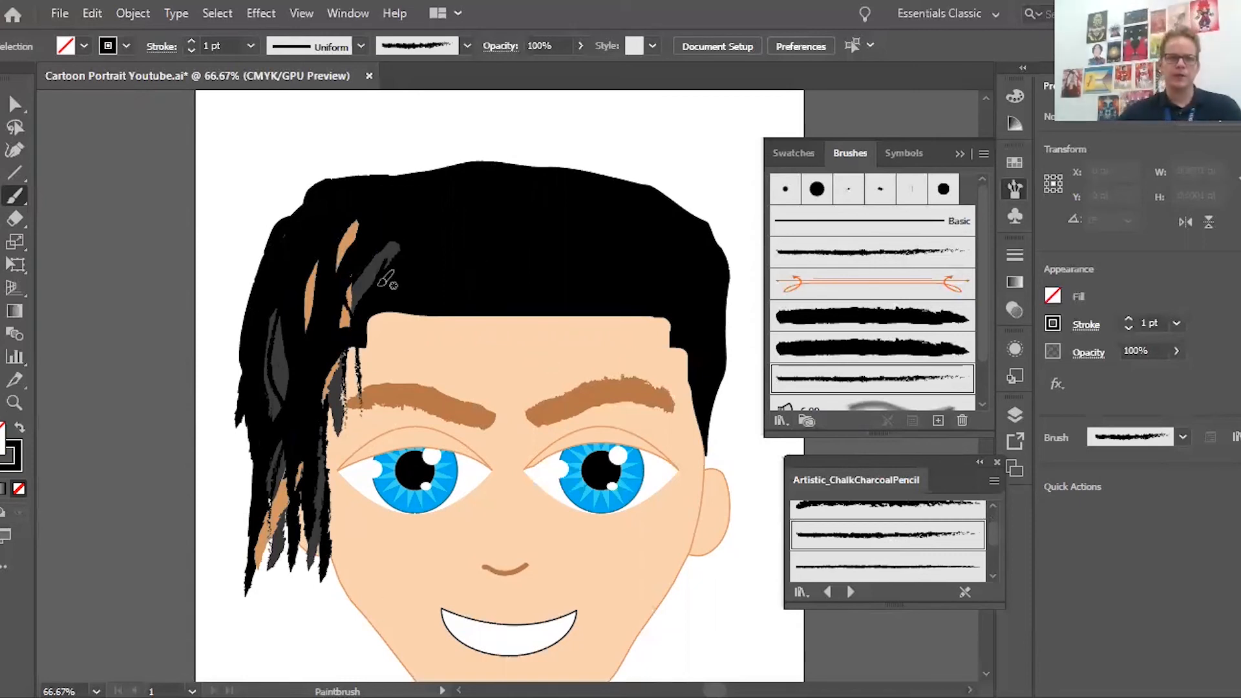
Step: Select the entire black hairstyle with its strands and move it off the artboard, below the curly brown hairstyle
click(15, 104)
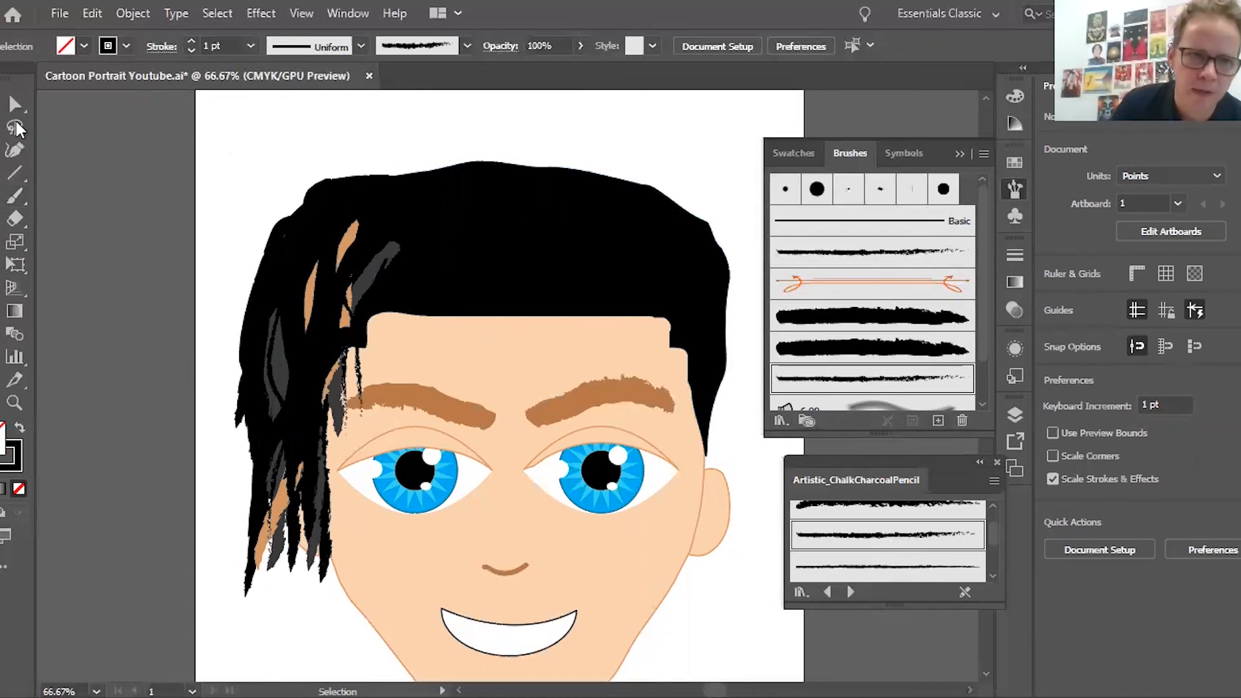
drag(161, 148, 733, 509)
drag(734, 567, 733, 567)
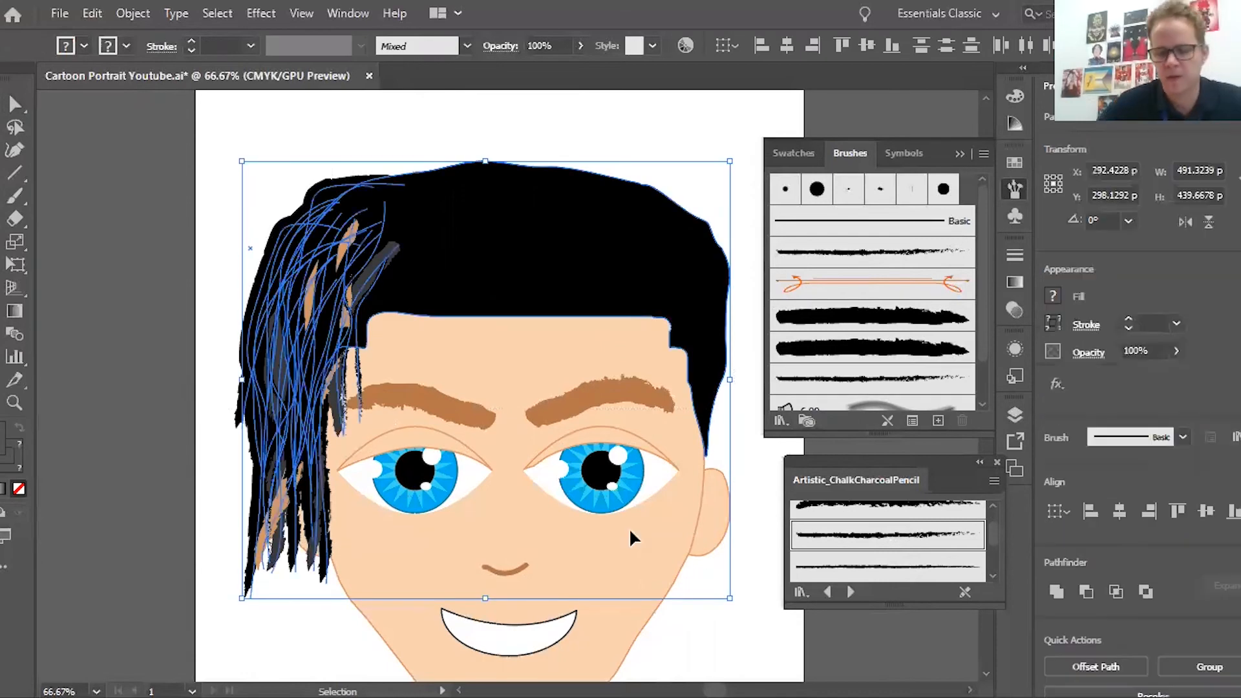
key(ctrl+0)
scroll(629, 530, left, 6)
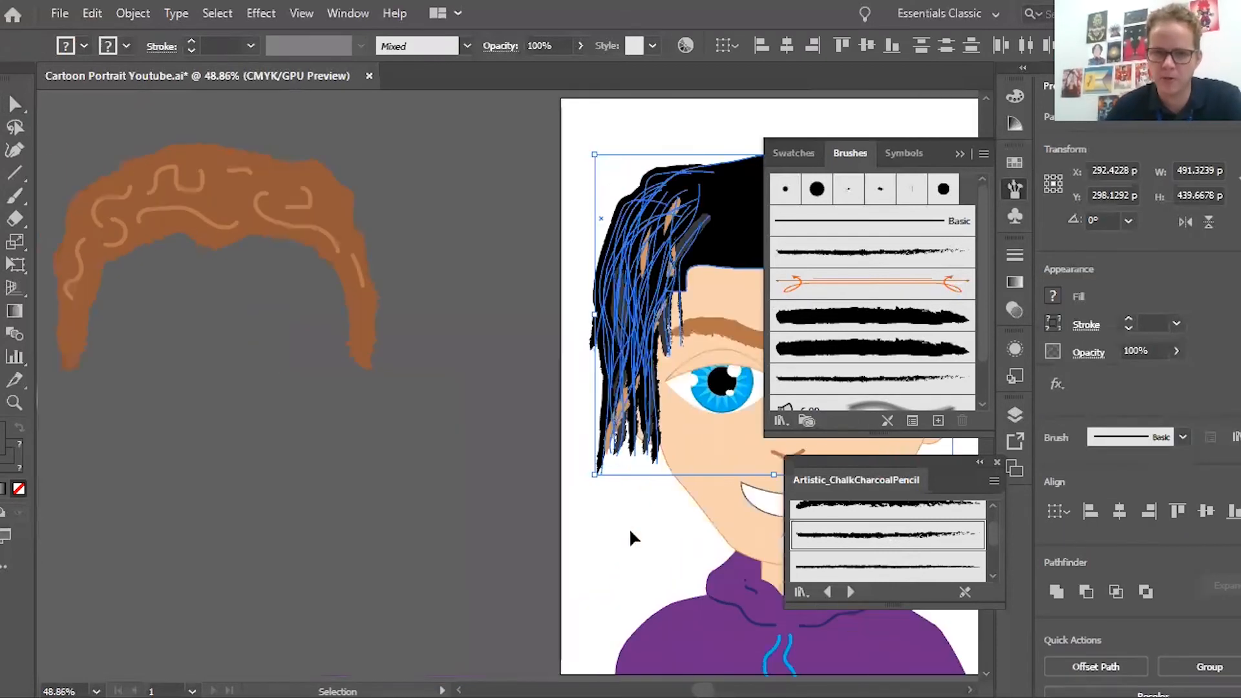
scroll(629, 530, right, 4)
drag(632, 180, 284, 448)
scroll(284, 448, down, 6)
scroll(284, 448, left, 5)
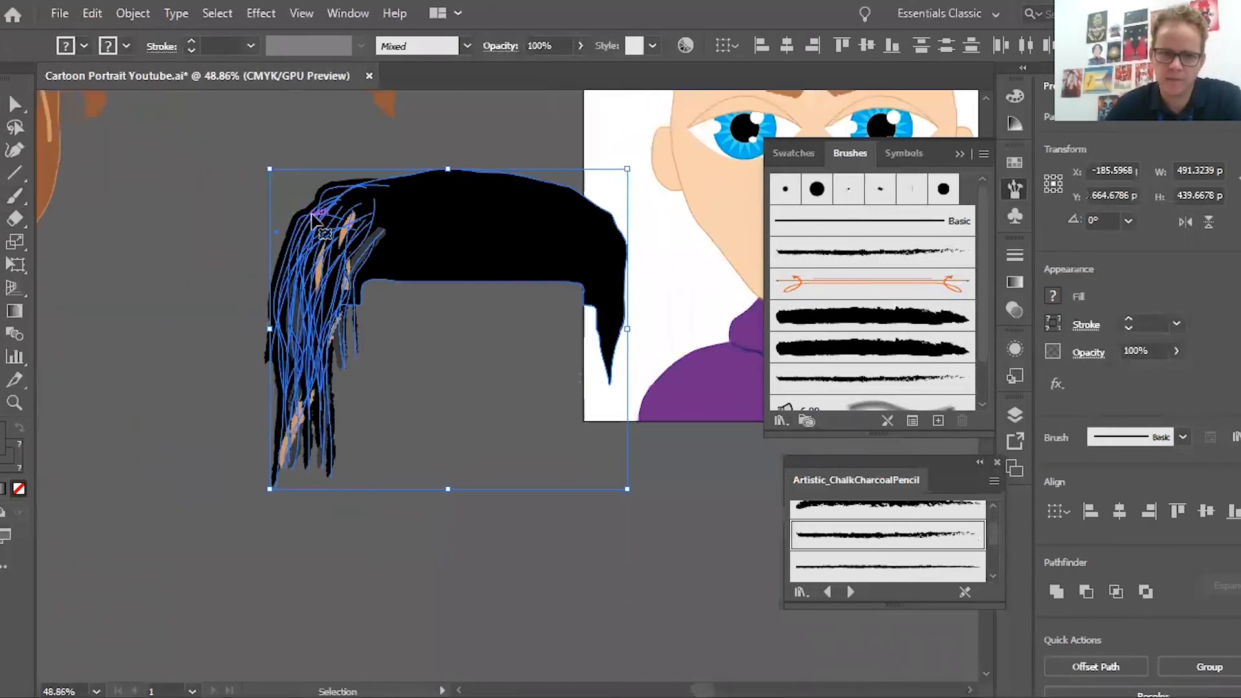
drag(443, 254, 298, 341)
click(585, 307)
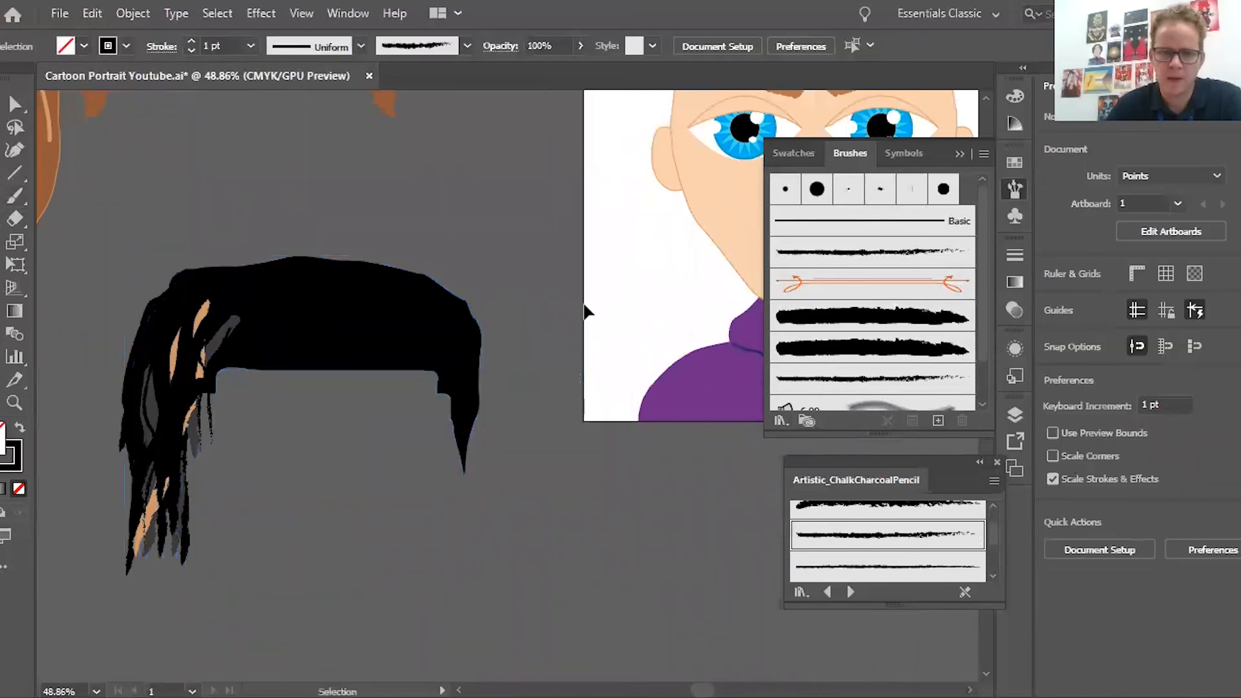
Step: Draw a brown ellipse without stroke over the whole head, about 408 pt wide and 579 pt high
scroll(586, 306, left, 1)
scroll(586, 307, up, 6)
scroll(584, 307, right, 5)
scroll(584, 306, down, 5)
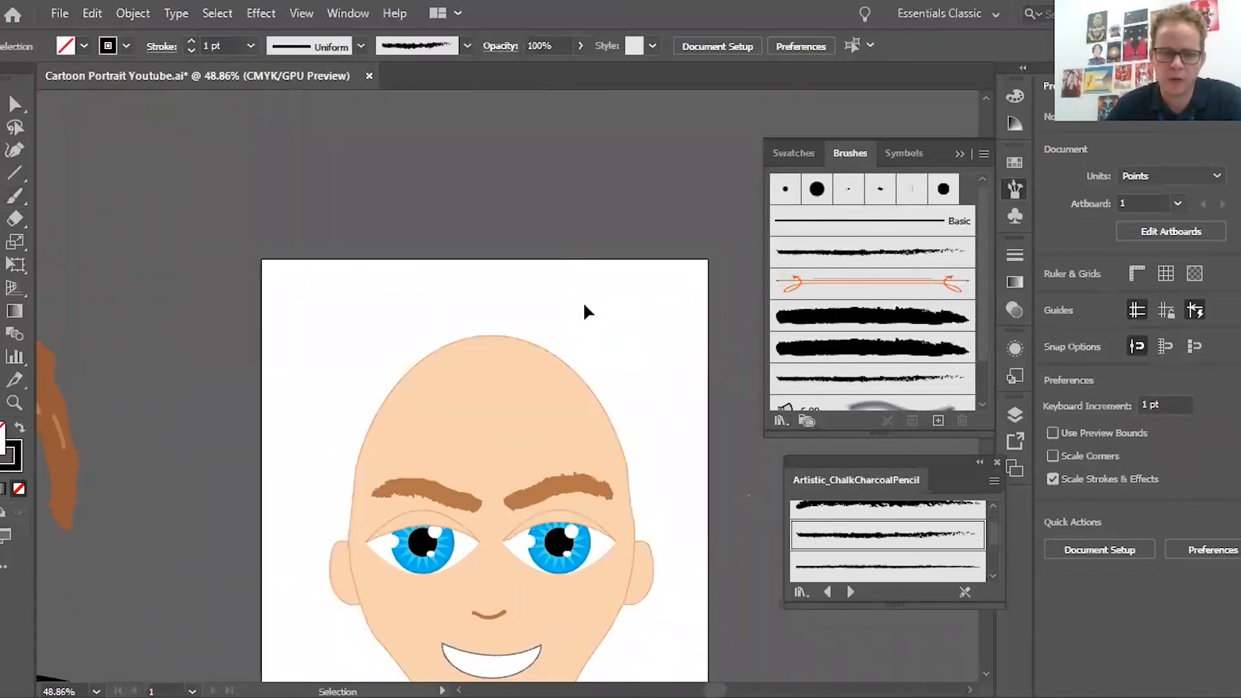
scroll(584, 307, up, 2)
scroll(584, 306, down, 1)
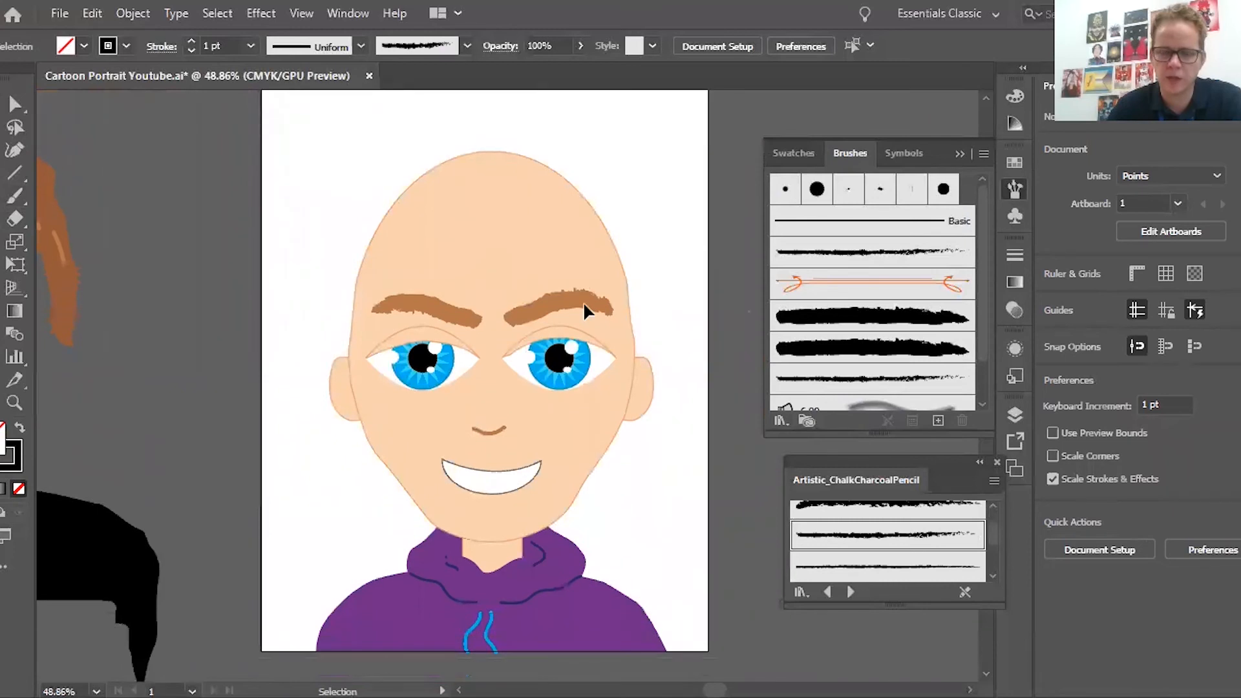
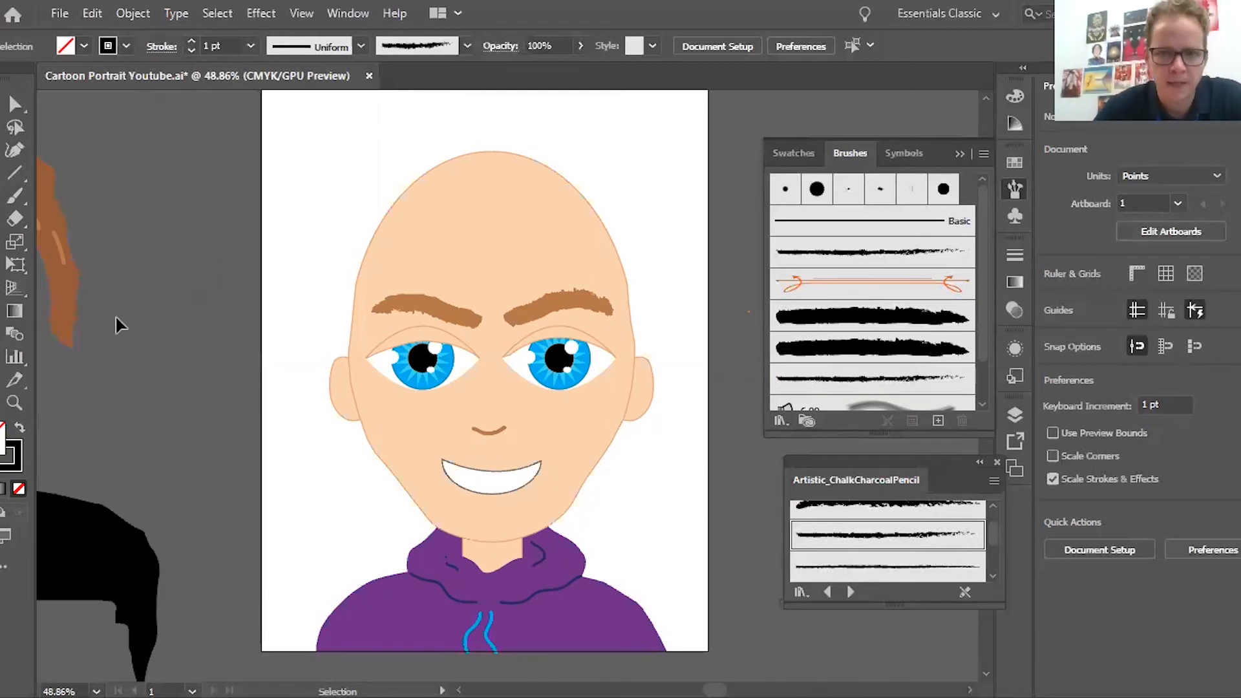
key(m)
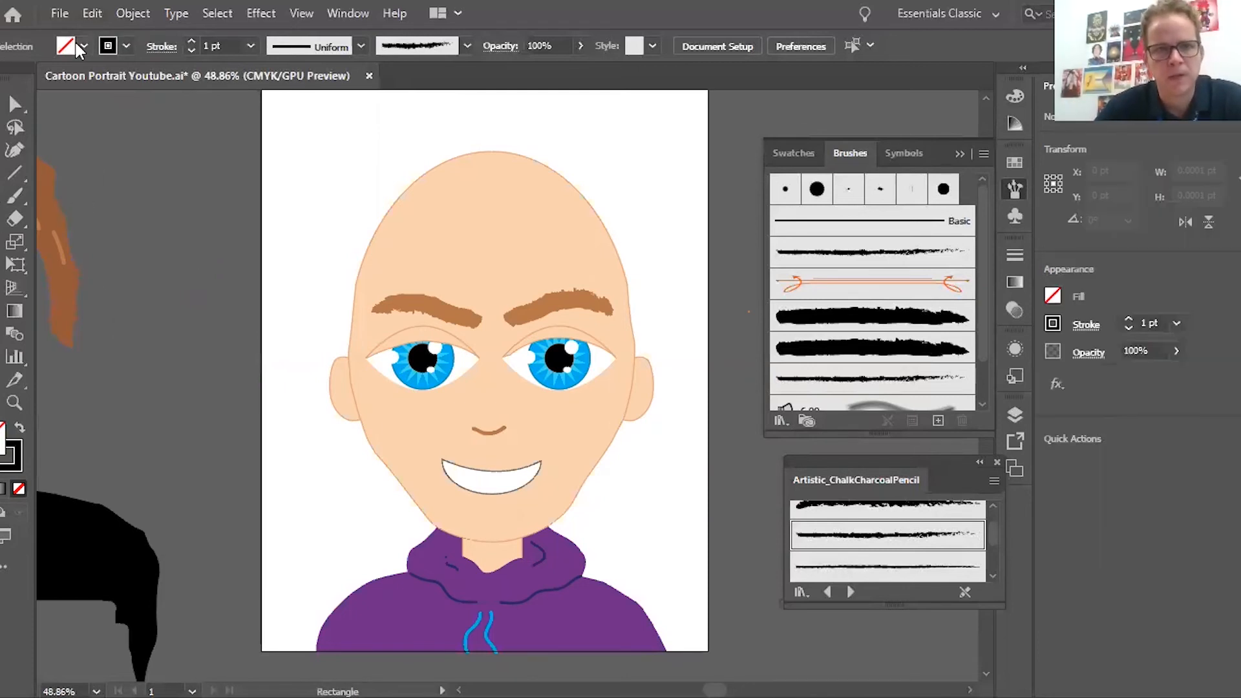
click(83, 45)
click(126, 105)
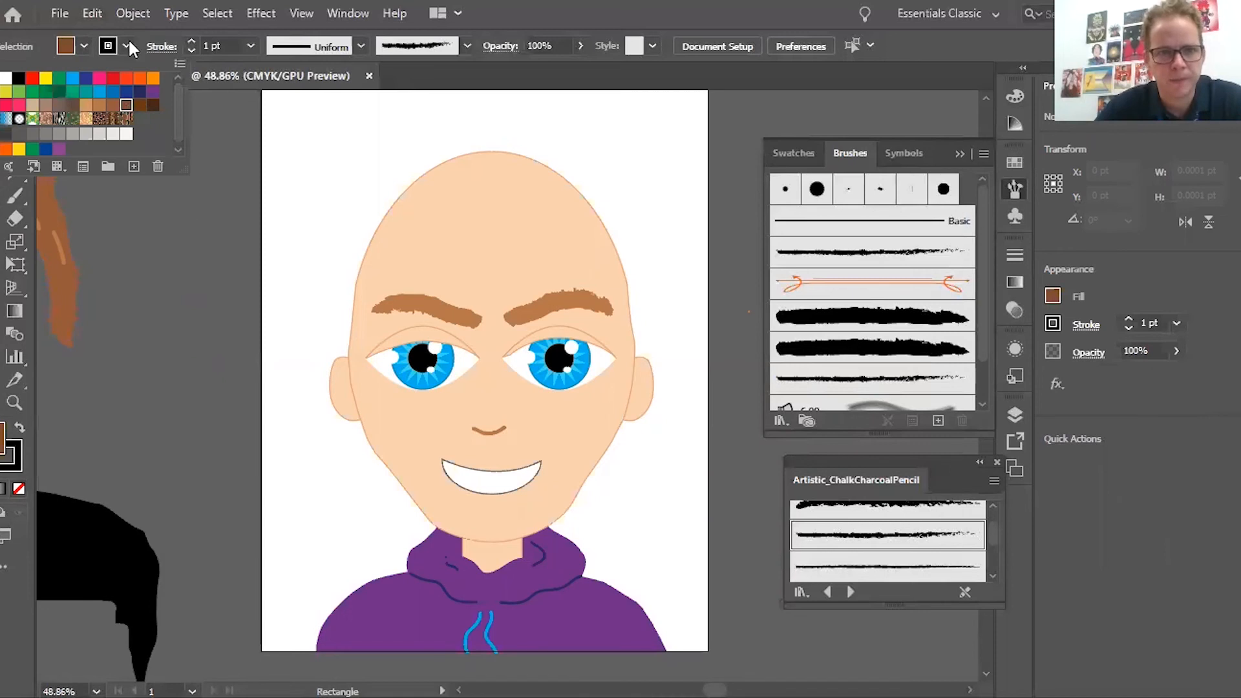
click(128, 44)
click(121, 45)
click(1, 78)
click(215, 250)
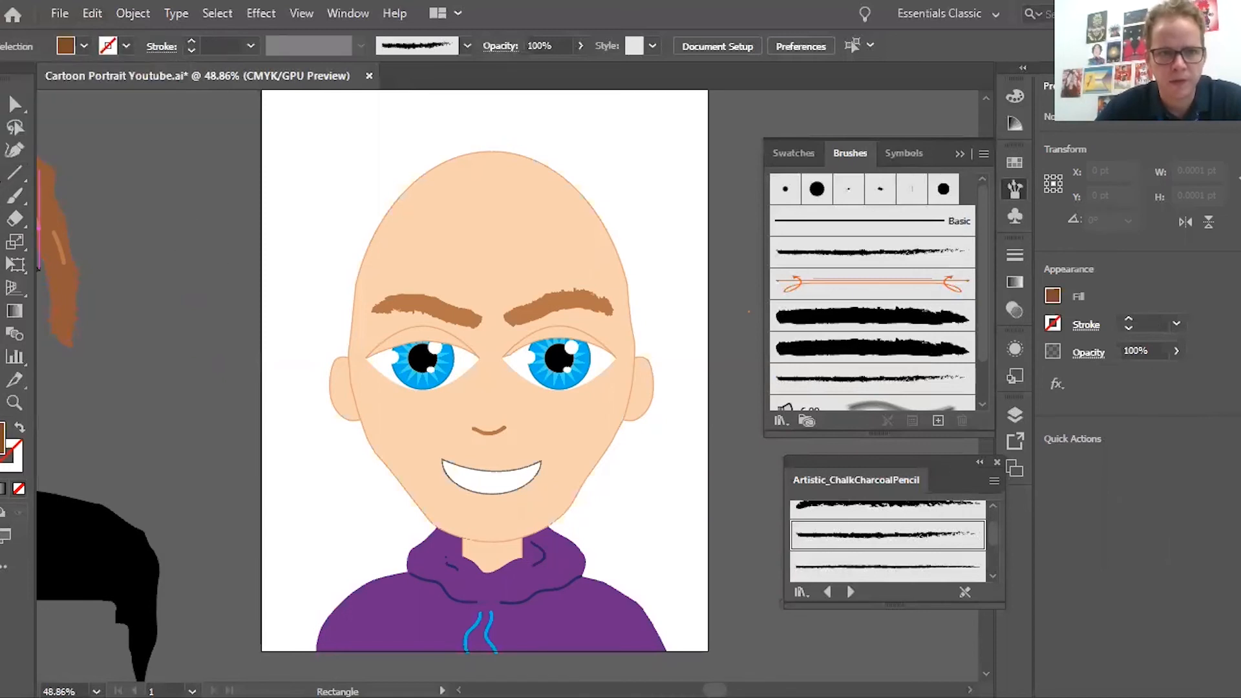
click(14, 195)
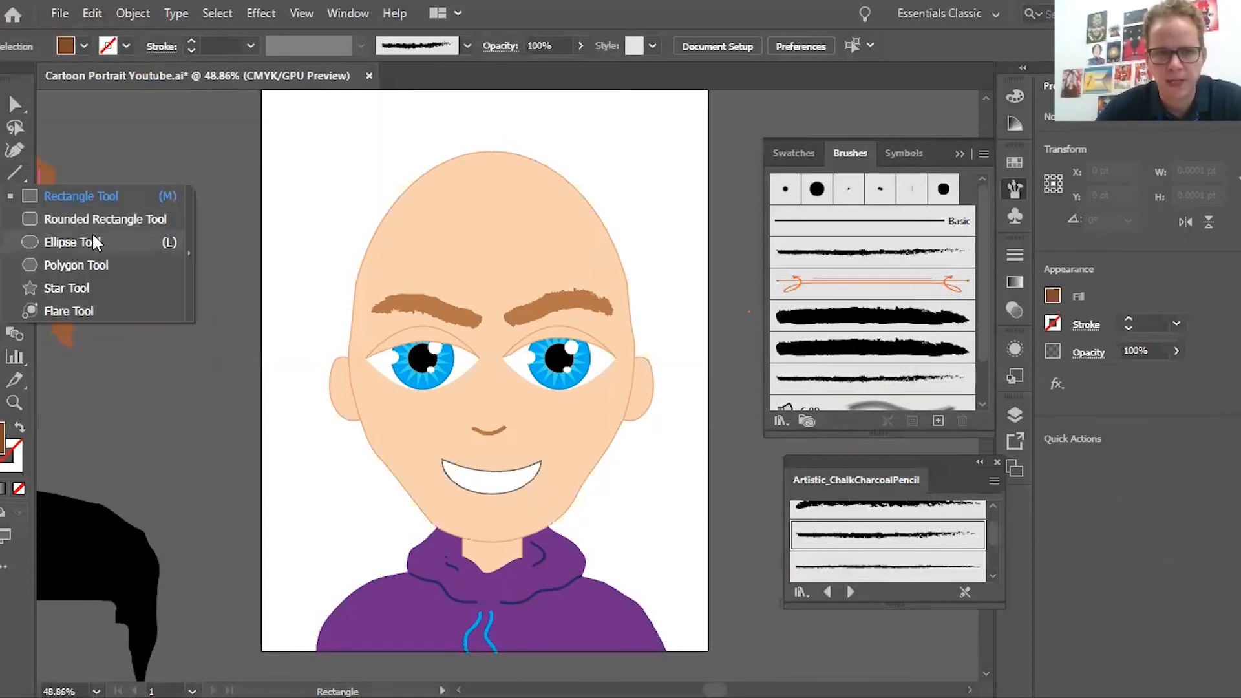
click(91, 234)
drag(341, 120, 639, 557)
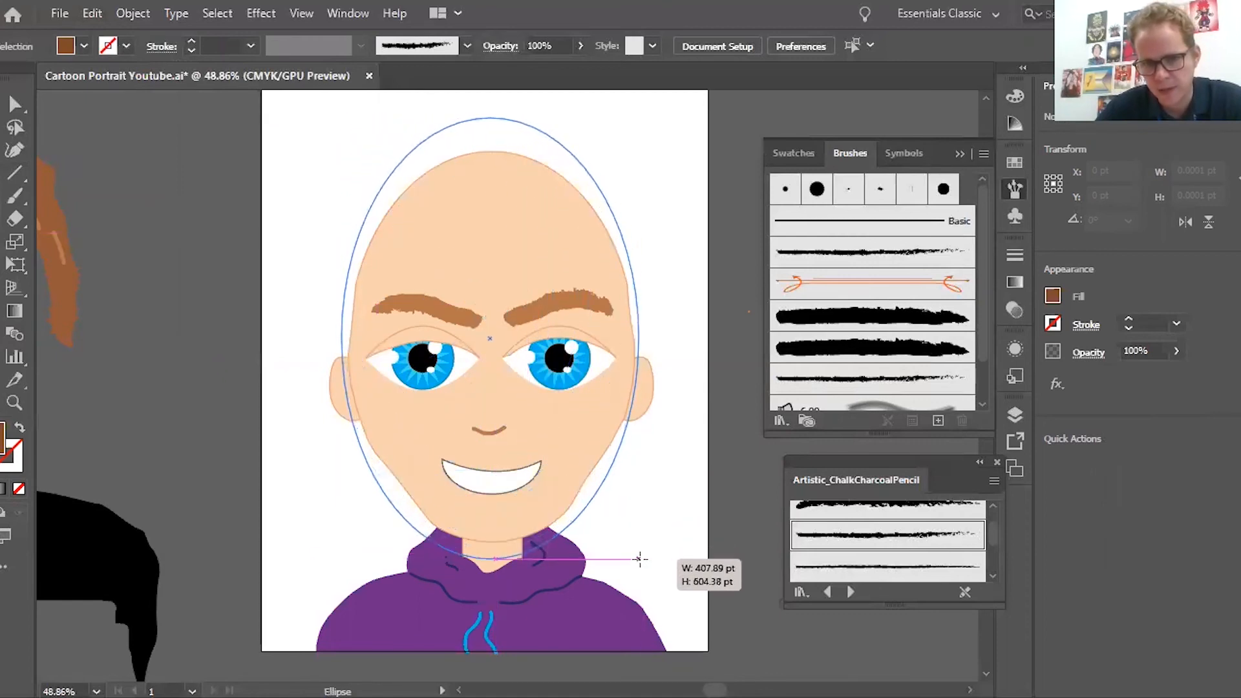
drag(496, 114, 491, 137)
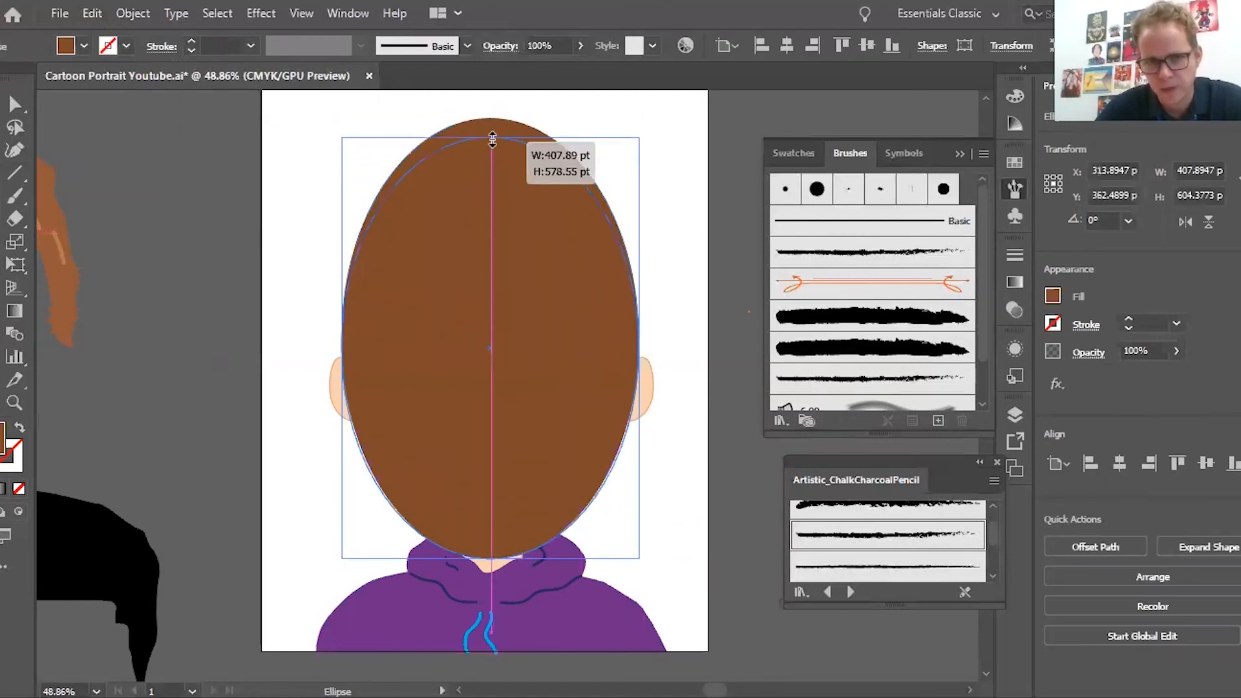
Step: Remove the ellipse's fill and erase its lower part with an enlarged eraser, leaving a cap shape above the forehead
click(20, 486)
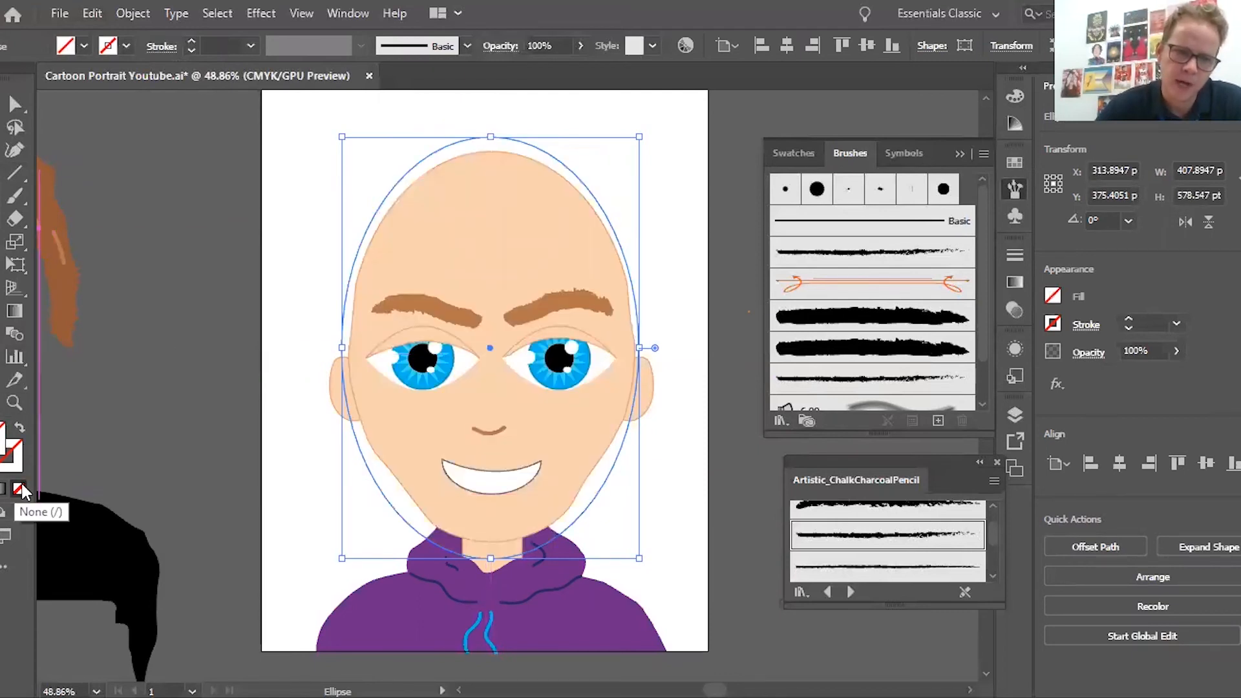
click(20, 218)
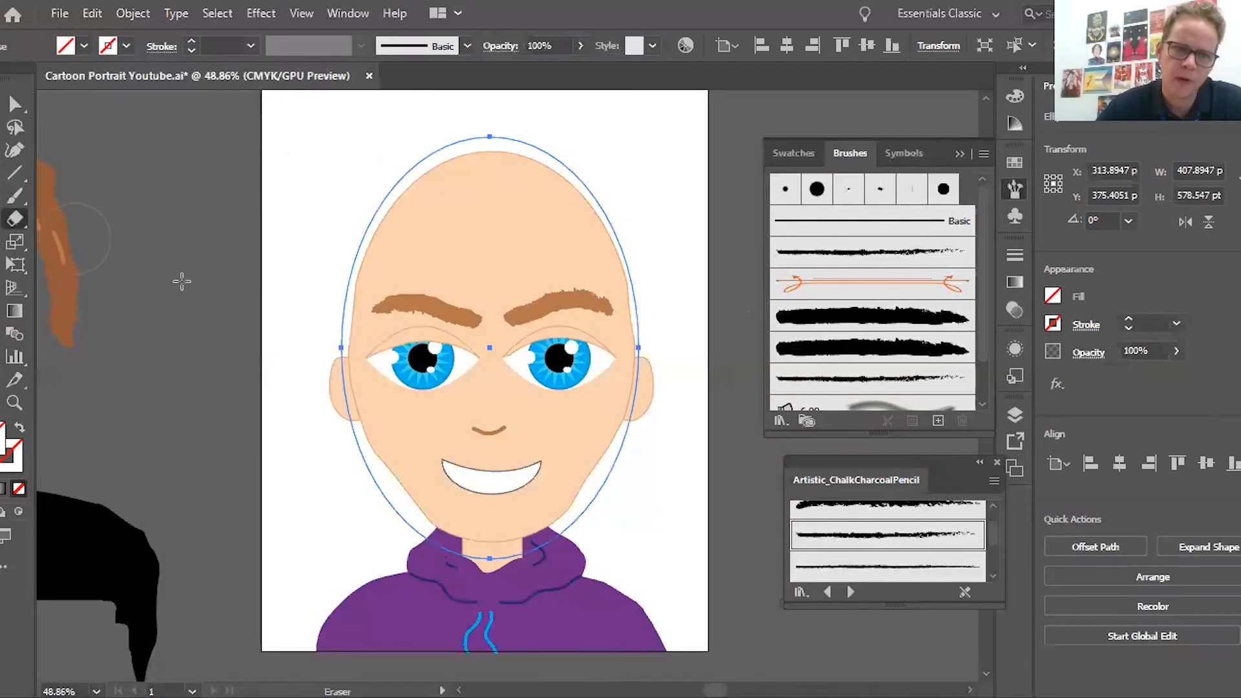
key(bracketright)
key(bracketright)
key(bracketright)
key(bracketright)
key(bracketright)
key(bracketright)
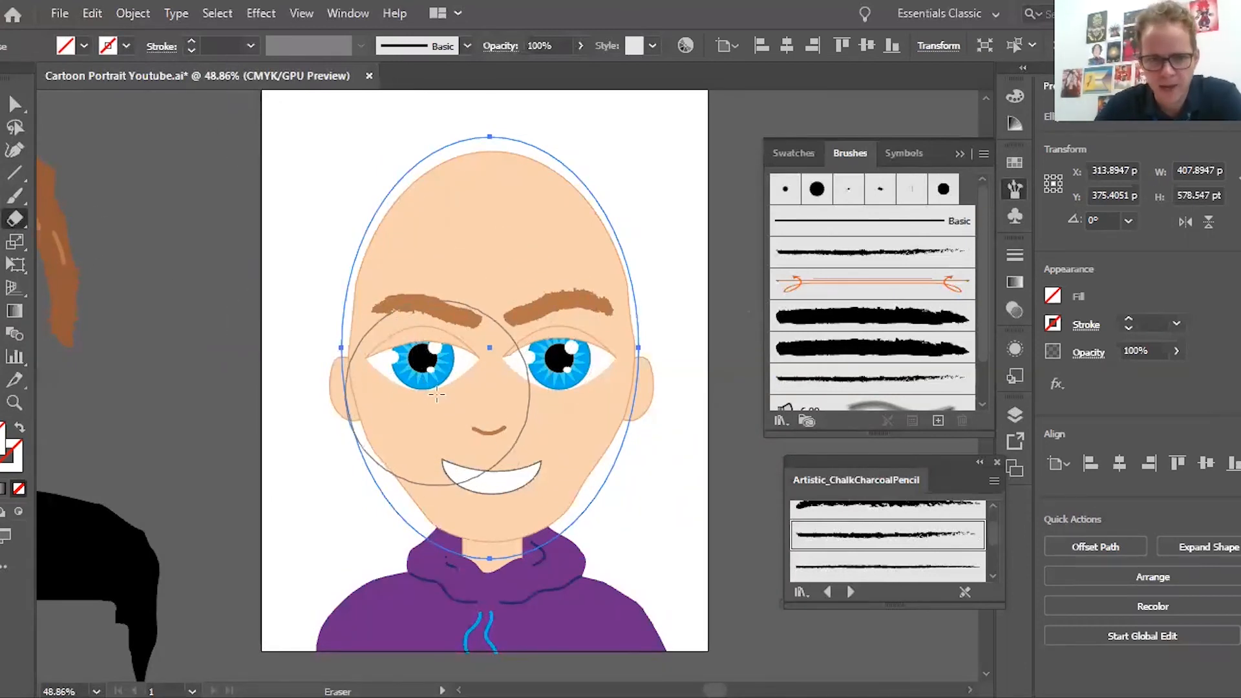
mouse_move(440, 388)
mouse_down()
mouse_move(435, 366)
mouse_move(460, 332)
mouse_move(521, 332)
mouse_move(546, 358)
mouse_move(551, 379)
mouse_move(471, 471)
mouse_move(429, 424)
mouse_move(450, 384)
mouse_move(423, 390)
mouse_move(443, 343)
mouse_move(476, 330)
mouse_move(522, 337)
mouse_move(543, 359)
mouse_up()
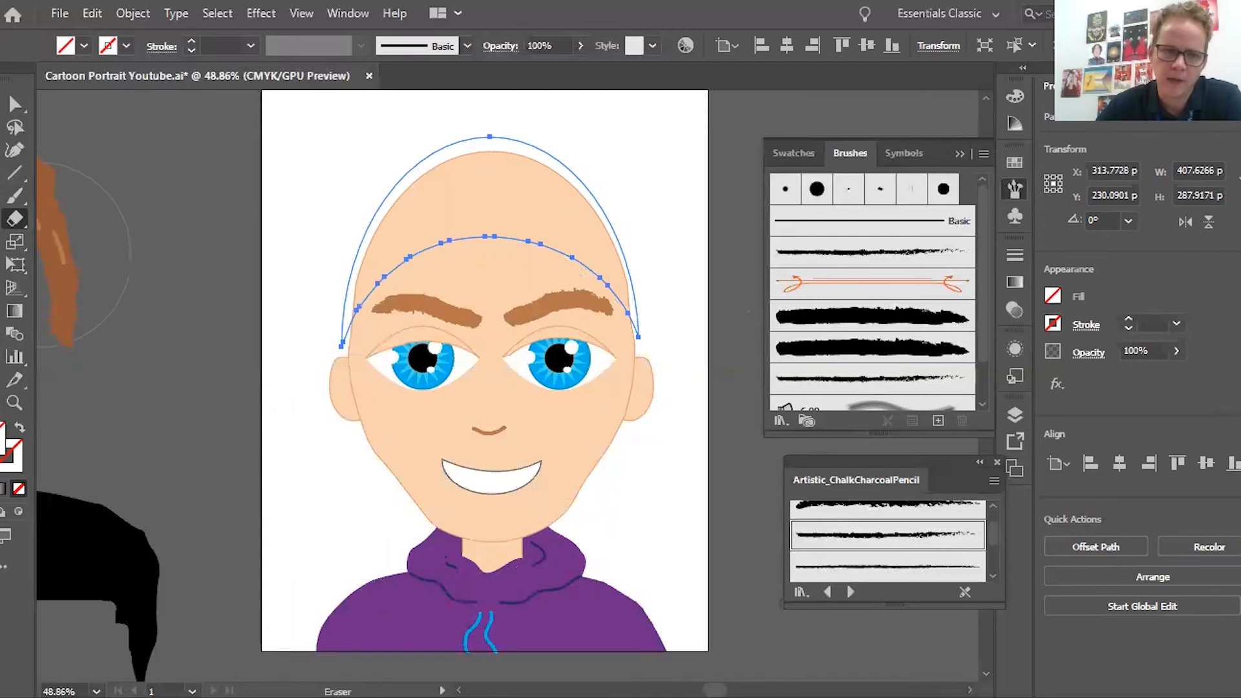
Step: Fill the cap-shaped hair on top of the head with brown again
click(1, 488)
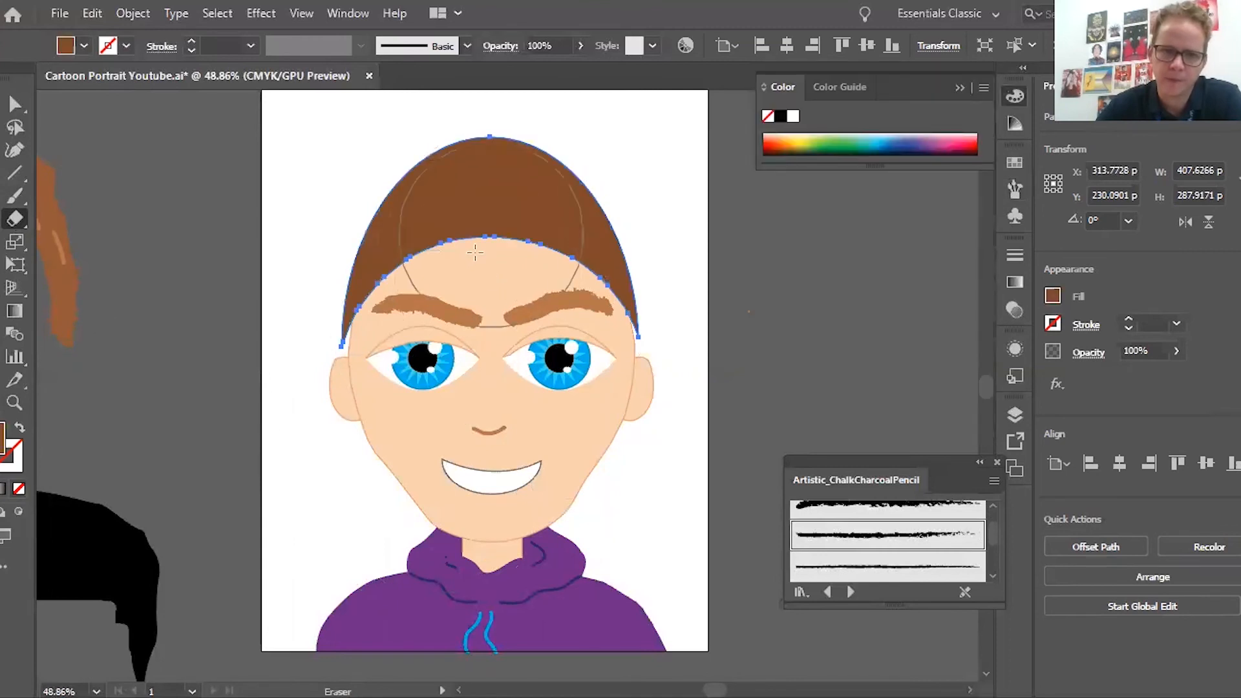
click(15, 105)
click(79, 181)
click(362, 283)
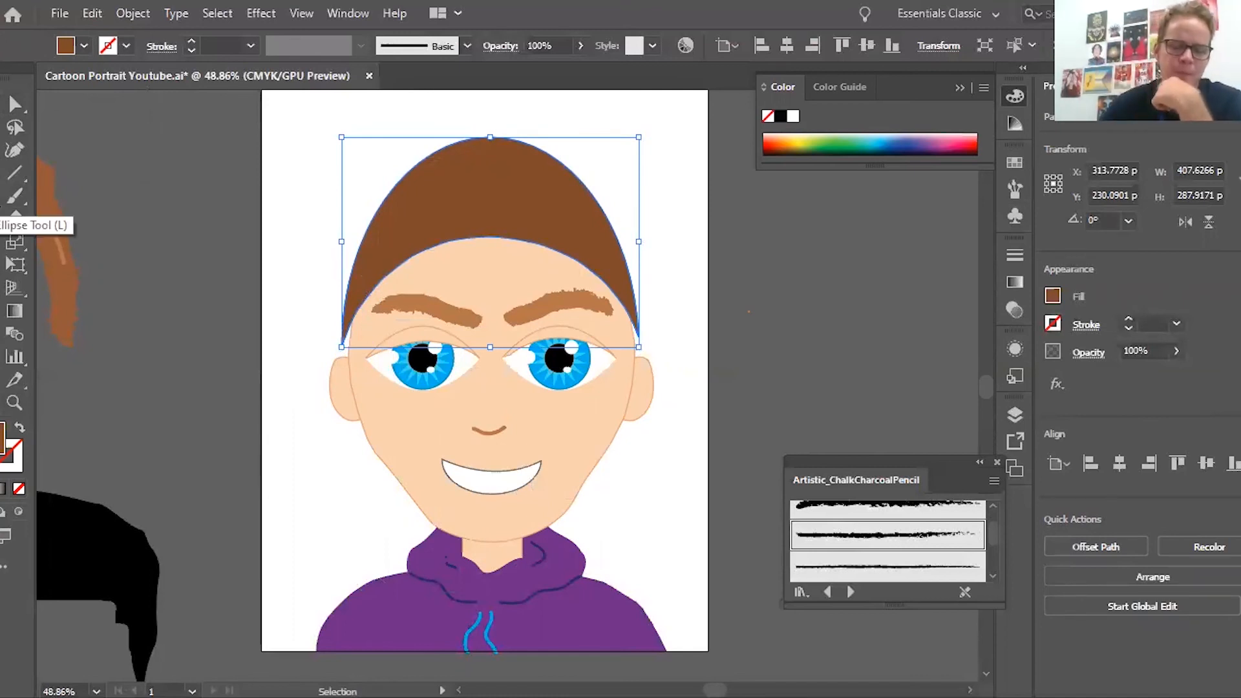
Step: Draw a second ellipse about 421 by 458 pt, centre it over the face and fill it with pink
click(13, 220)
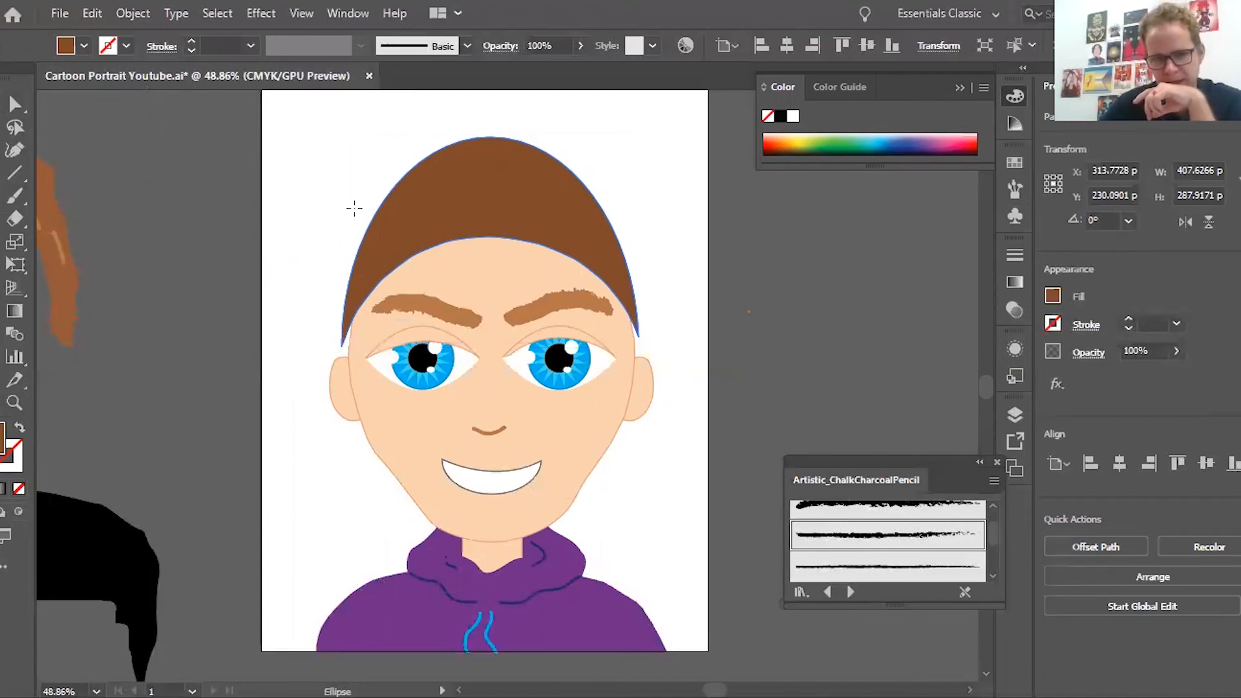
drag(353, 207, 662, 541)
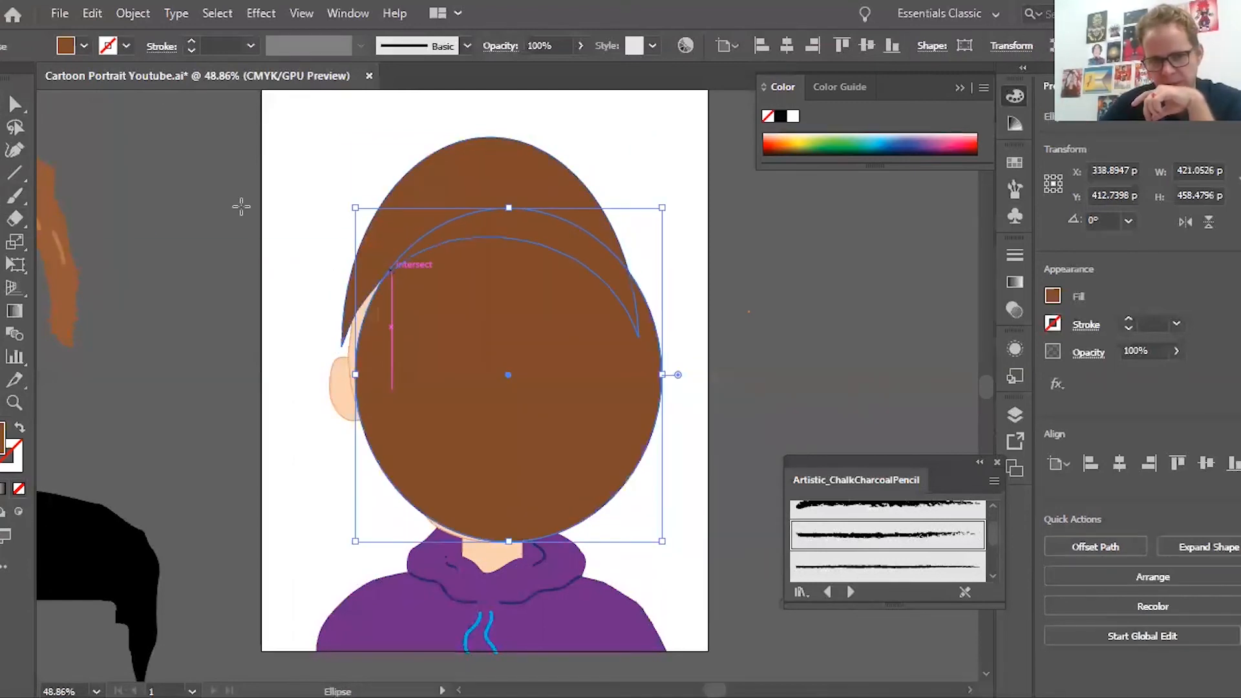
click(14, 103)
mouse_move(491, 446)
mouse_down()
mouse_move(435, 412)
mouse_move(483, 439)
mouse_up()
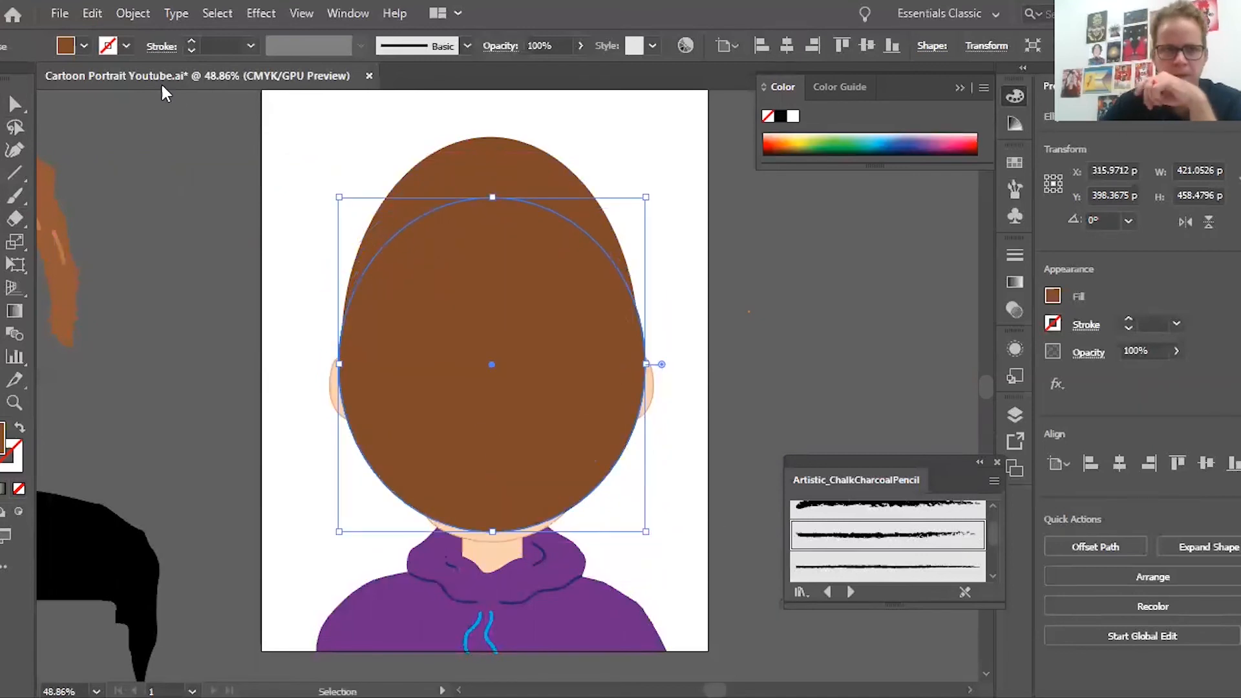
click(76, 48)
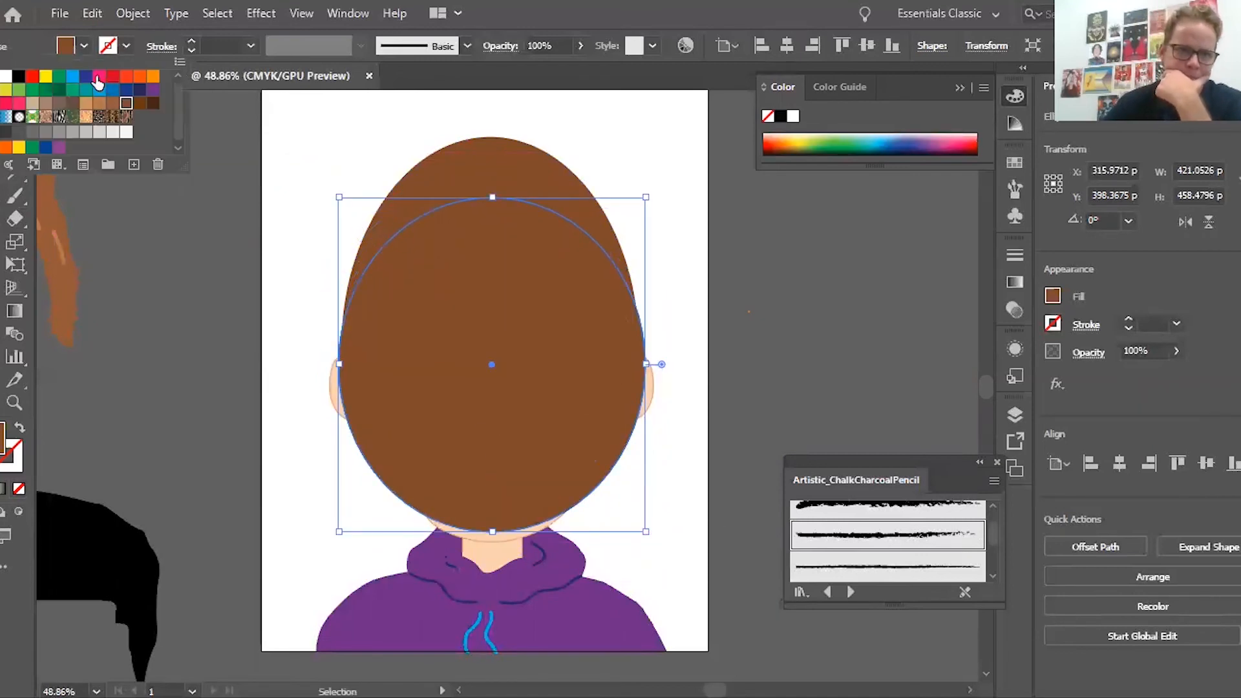
click(98, 82)
Step: Erase the lower part of the pink ellipse to leave a curved headband across the forehead
click(15, 218)
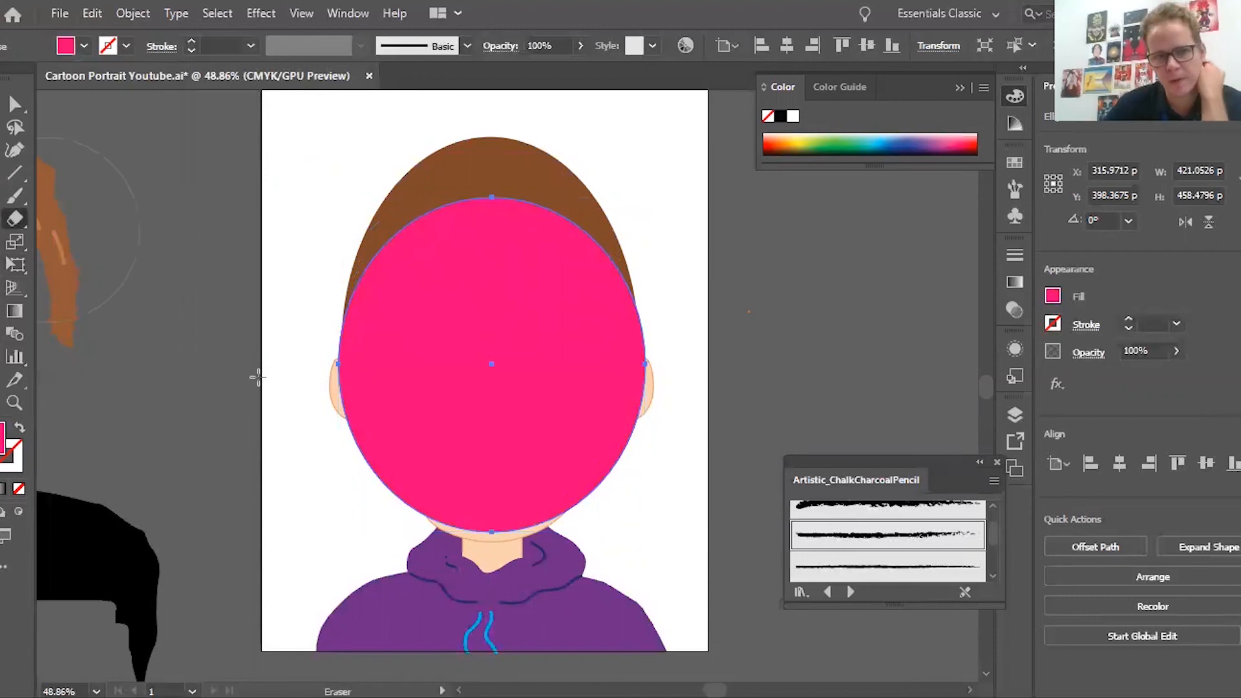
mouse_move(438, 409)
mouse_down()
mouse_move(452, 365)
mouse_move(491, 355)
mouse_move(545, 385)
mouse_move(504, 493)
mouse_move(421, 526)
mouse_up()
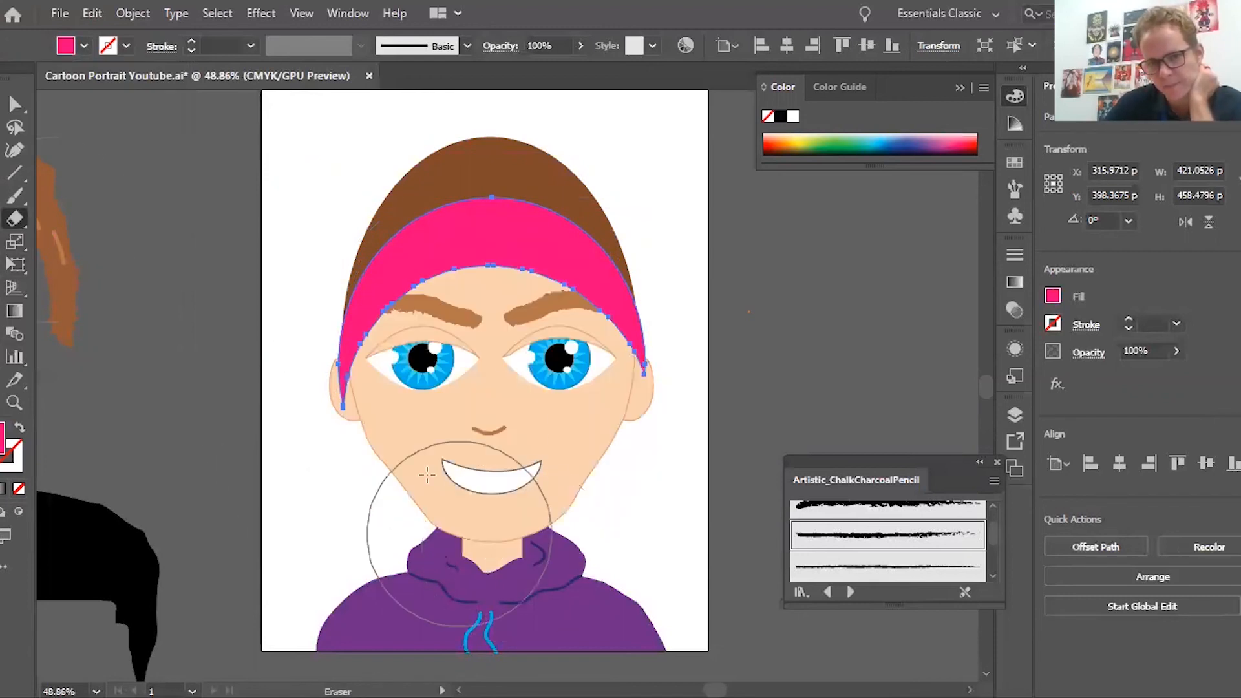
key(v)
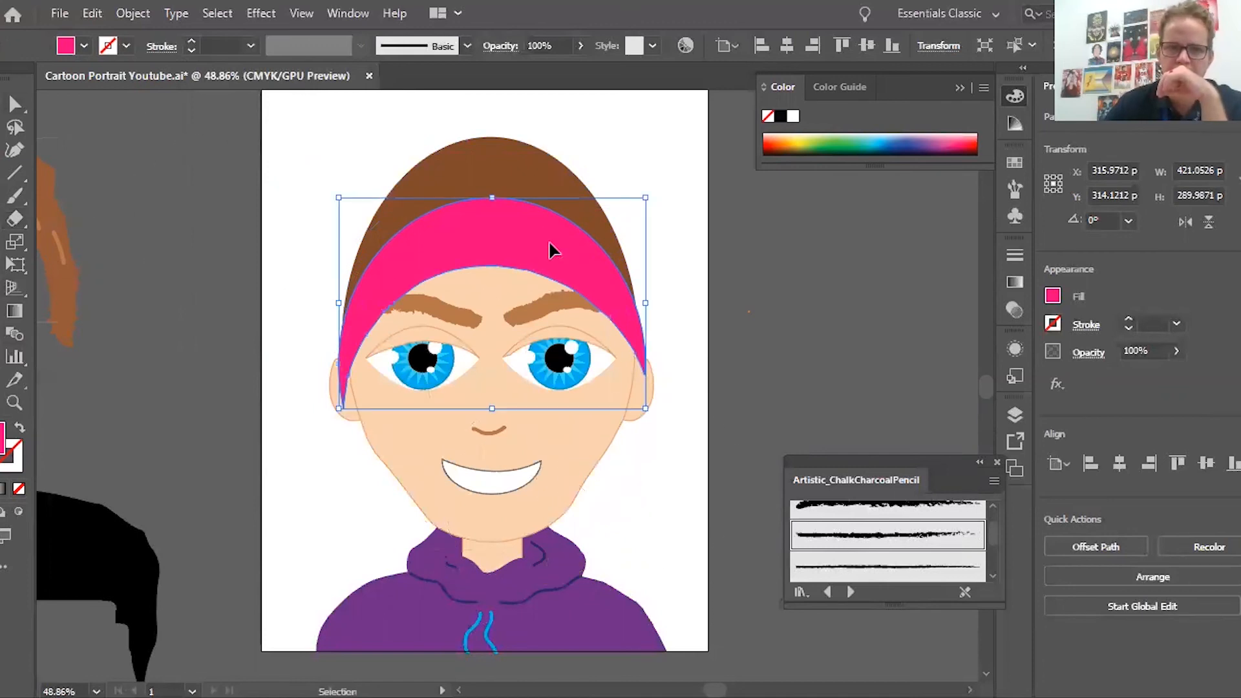
Step: Move the pink headband slightly up, resize it to fit the head, and narrow the brown hair cap to match
drag(554, 249, 554, 243)
drag(339, 402, 345, 391)
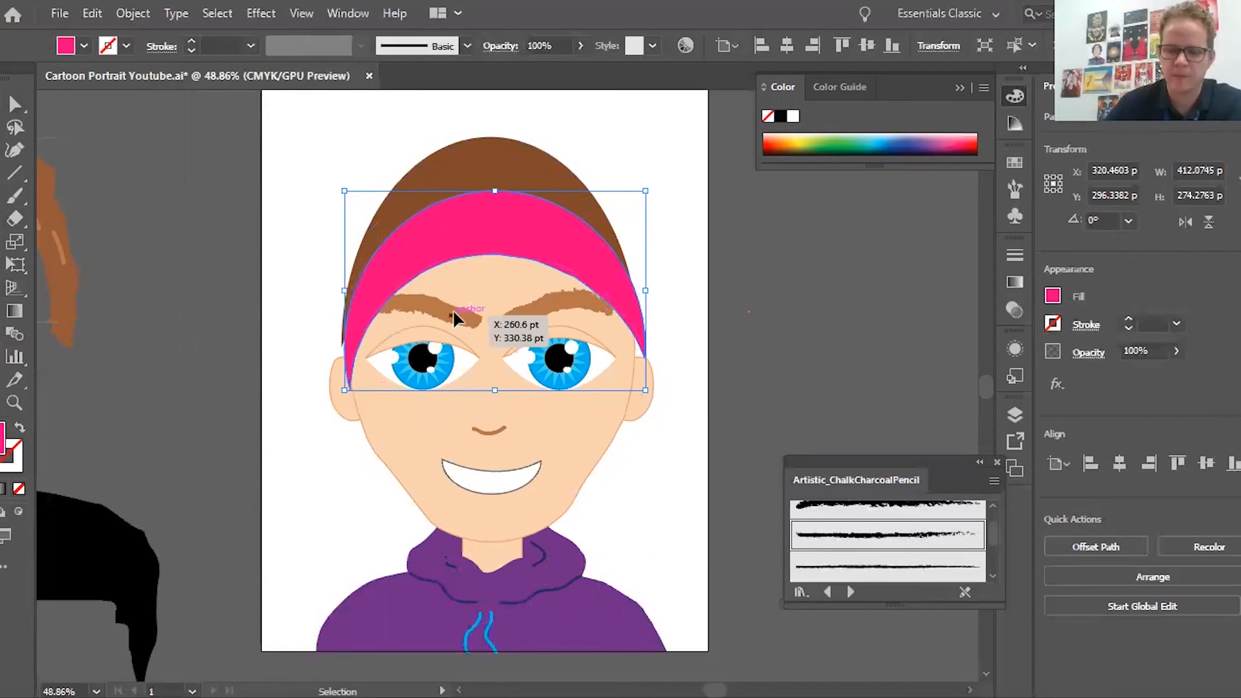
key(Left)
key(Left)
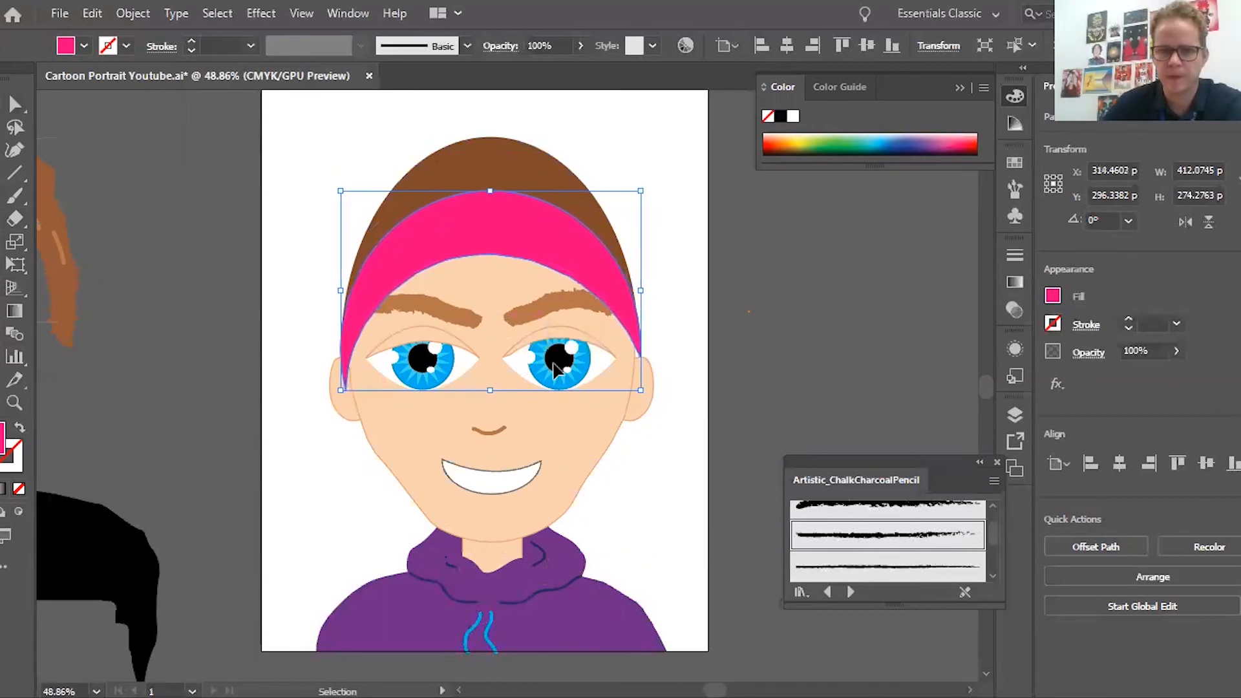
drag(641, 390, 626, 405)
click(479, 166)
drag(640, 138, 634, 137)
click(249, 343)
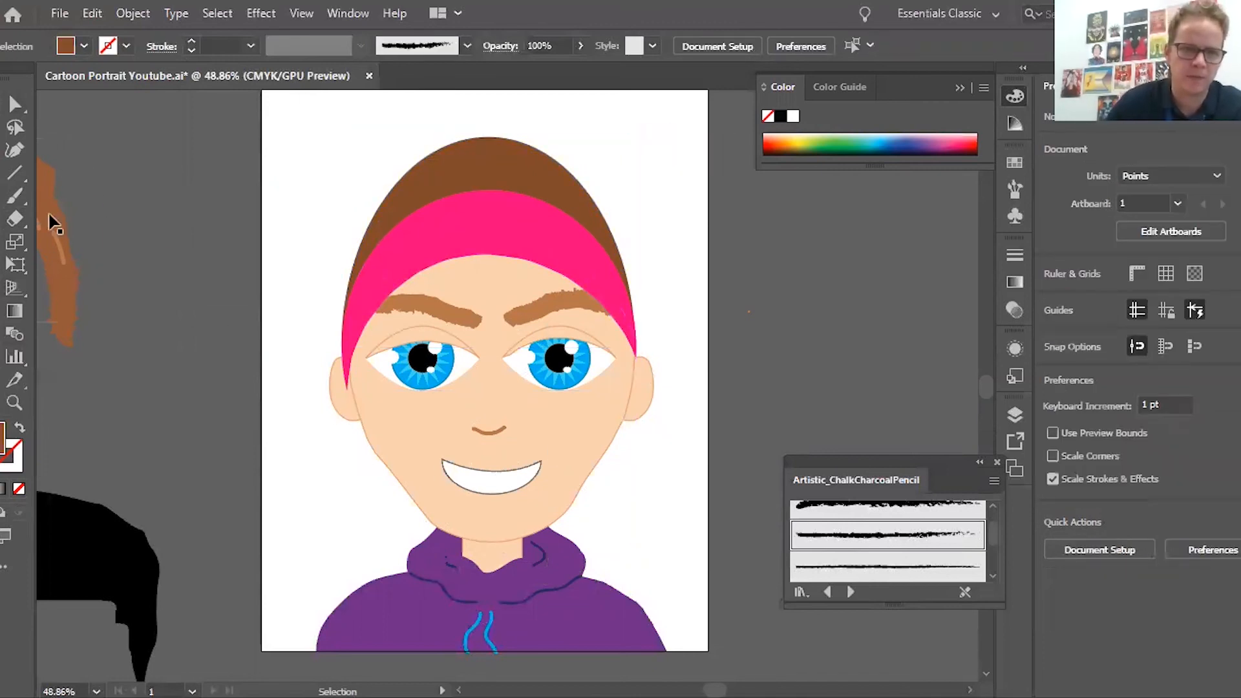
Step: Draw a brown circle about 141 pt across on top of the head as a hair bun and nudge it to the centre
click(1, 195)
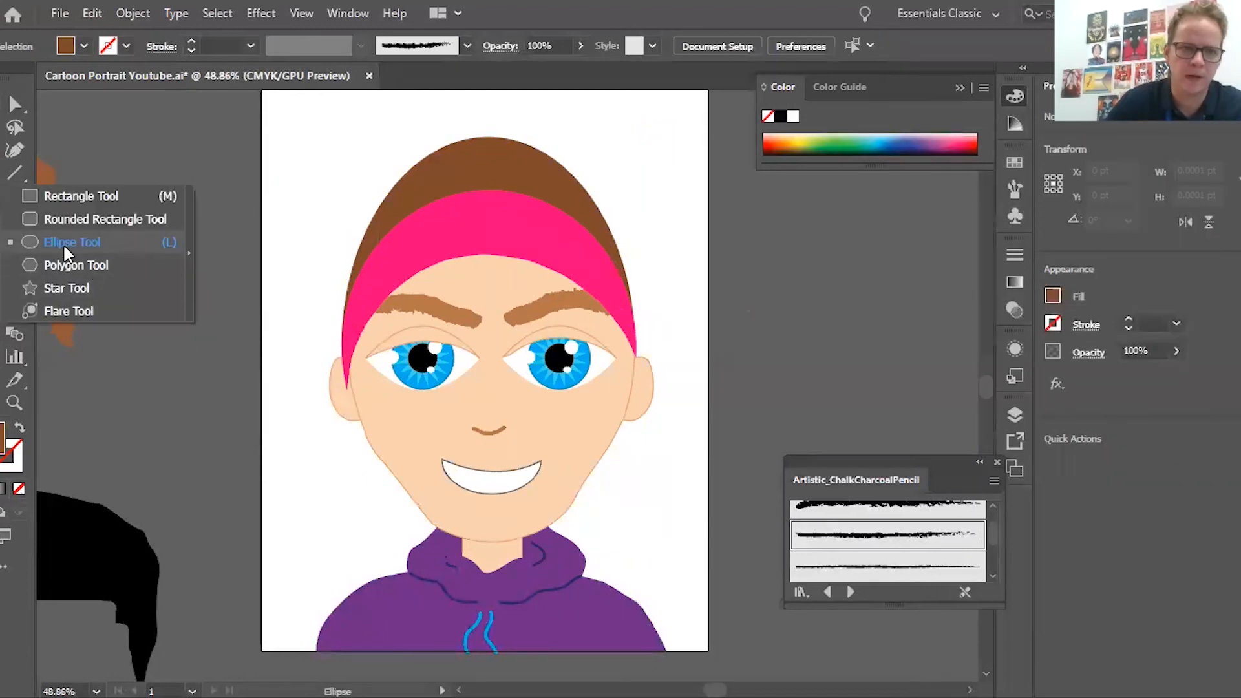
click(63, 243)
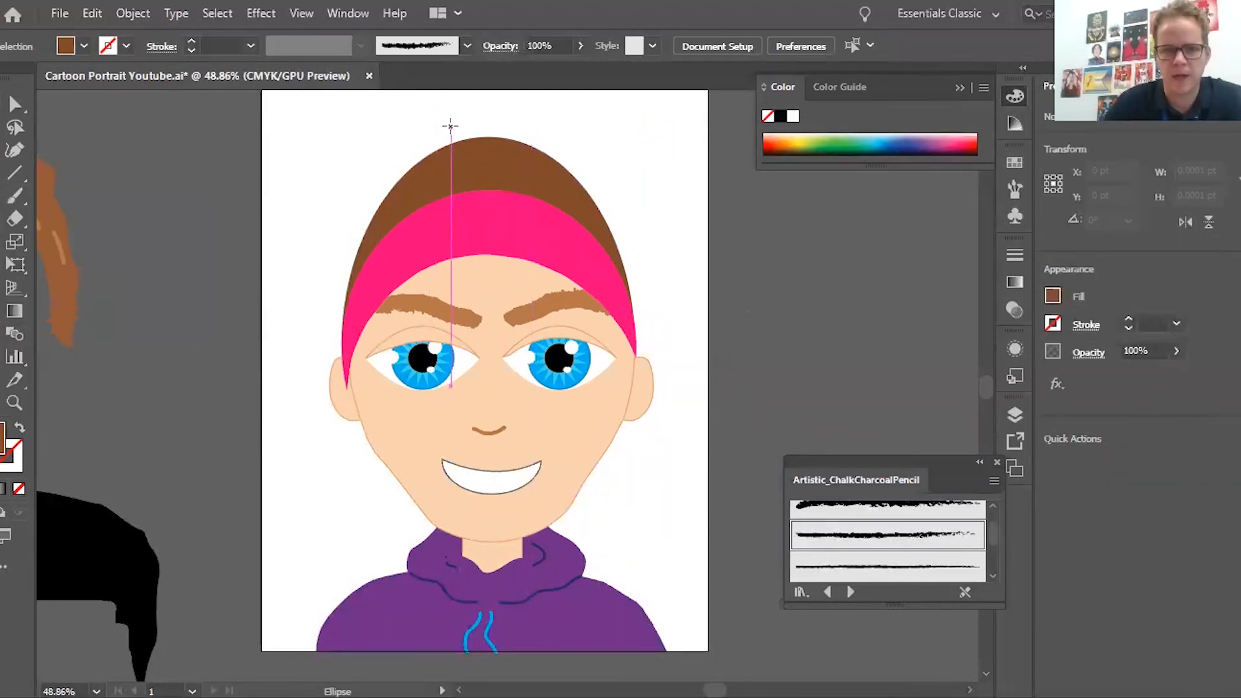
scroll(450, 126, up, 2)
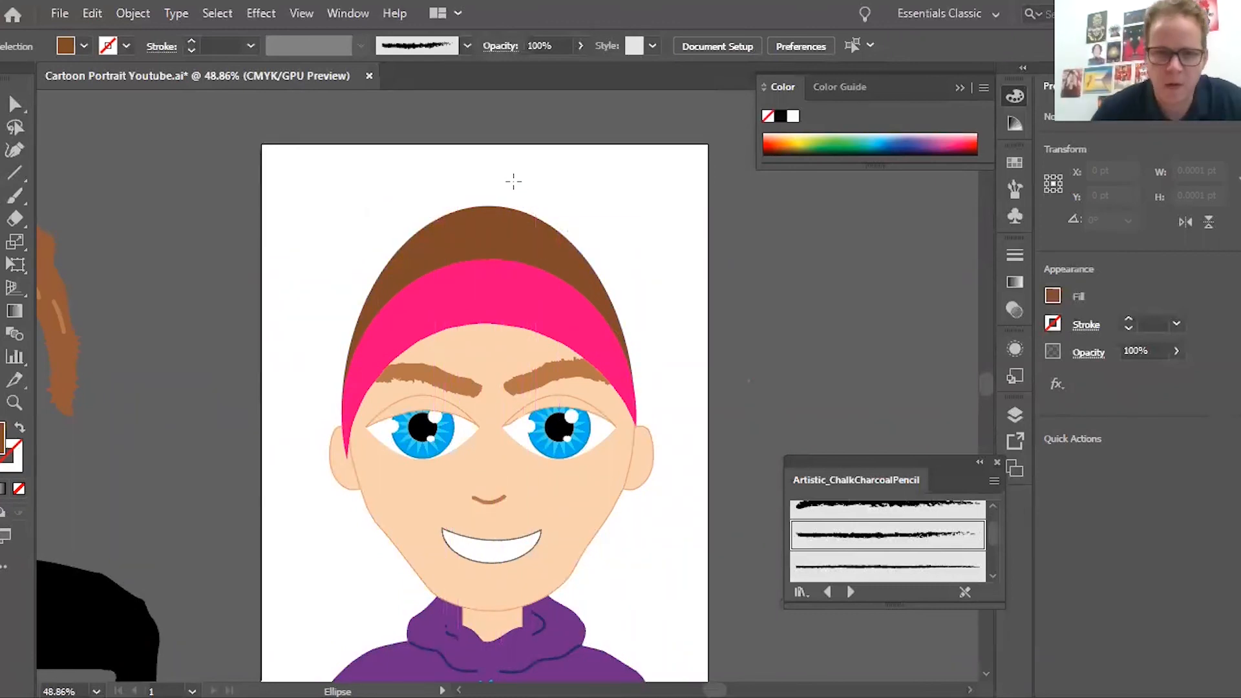
mouse_move(450, 173)
mouse_down()
mouse_move(526, 239)
mouse_move(573, 257)
mouse_move(538, 275)
mouse_up()
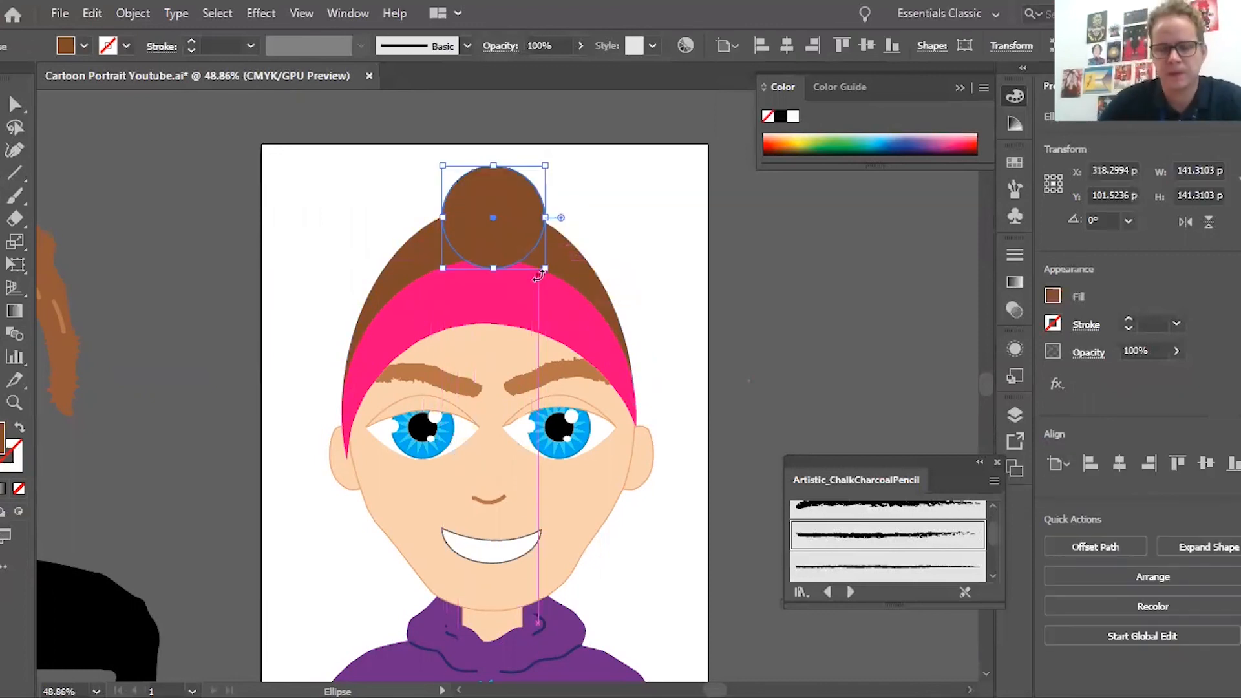
key(Left)
key(Left)
key(Left)
key(Left)
key(Left)
key(Left)
key(Left)
key(Left)
key(Left)
key(Left)
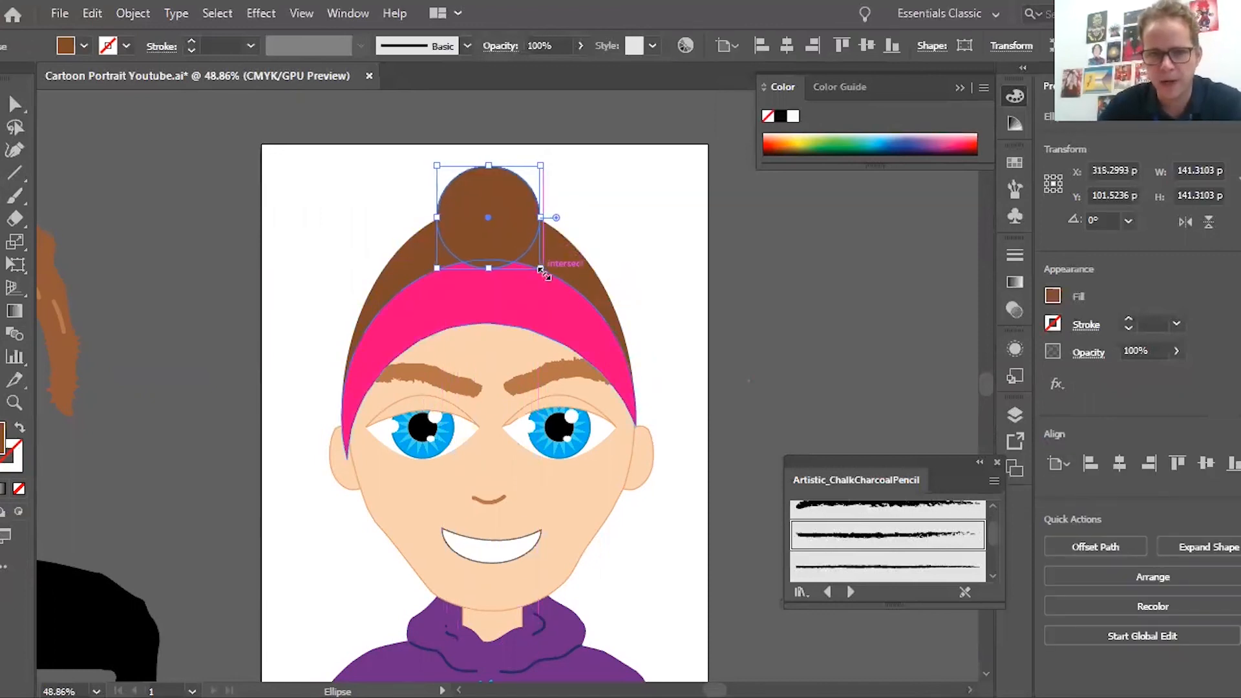
key(Down)
key(Down)
key(Down)
Step: Send the bun circle behind the brown hair cap and fill it with a darker brown
click(133, 13)
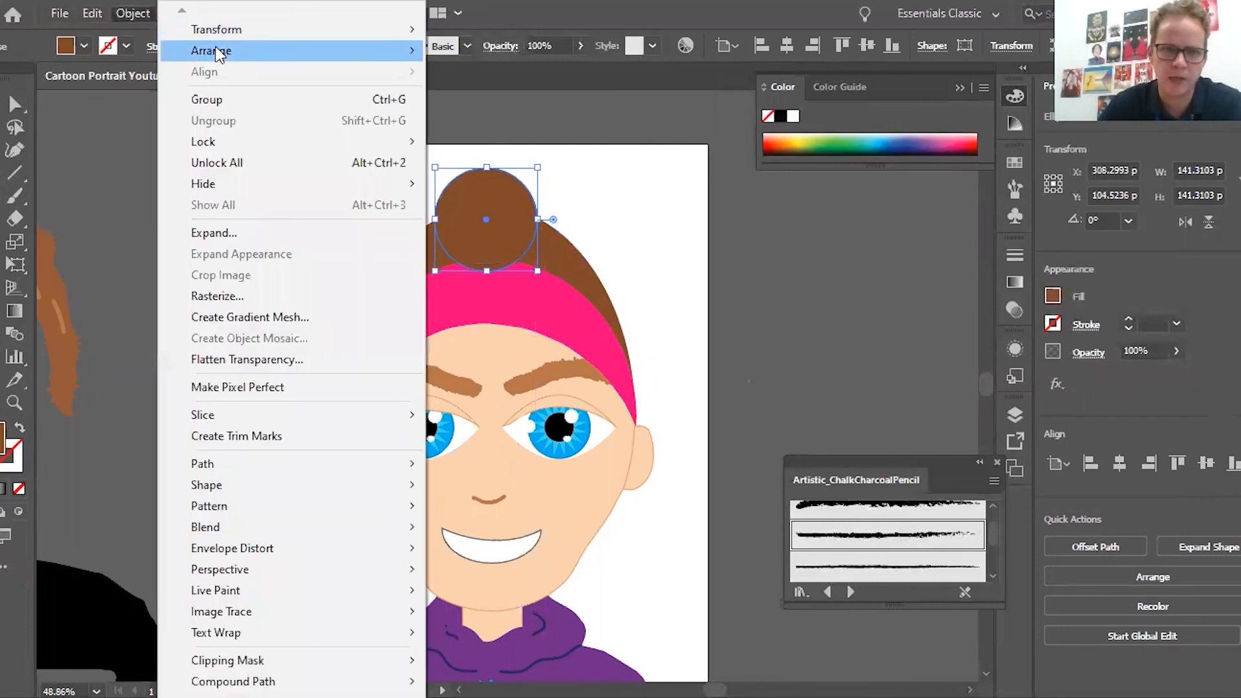
mouse_move(234, 53)
click(504, 114)
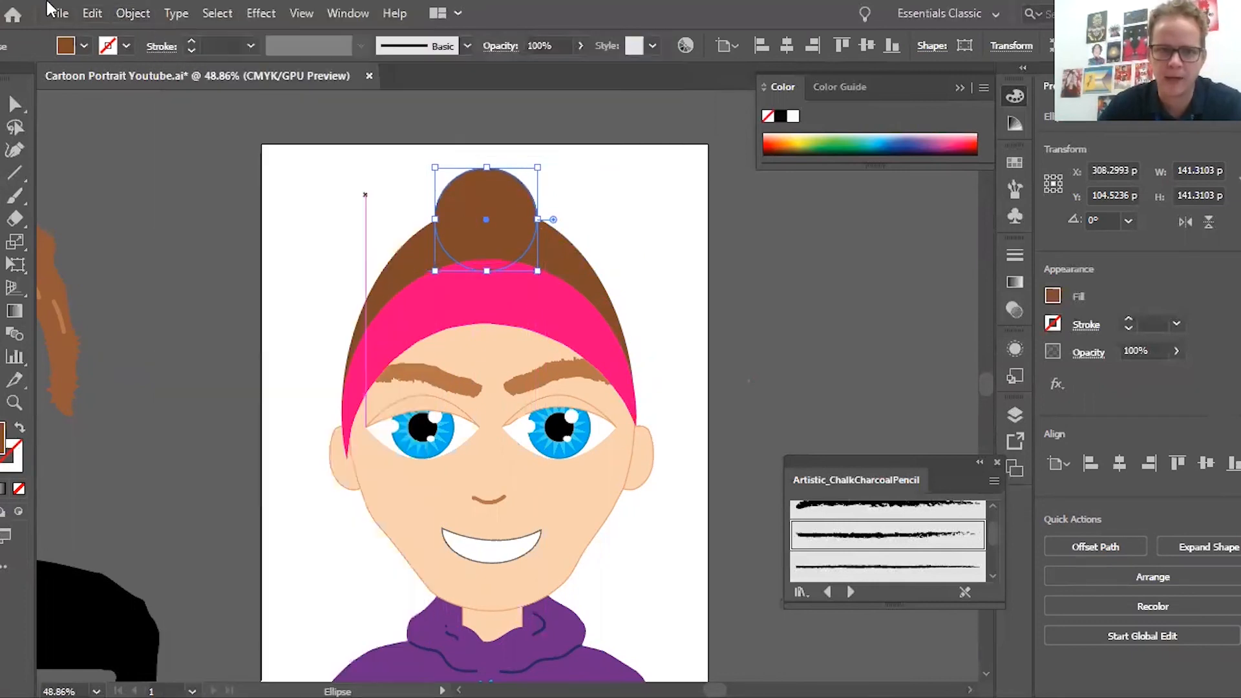
click(86, 46)
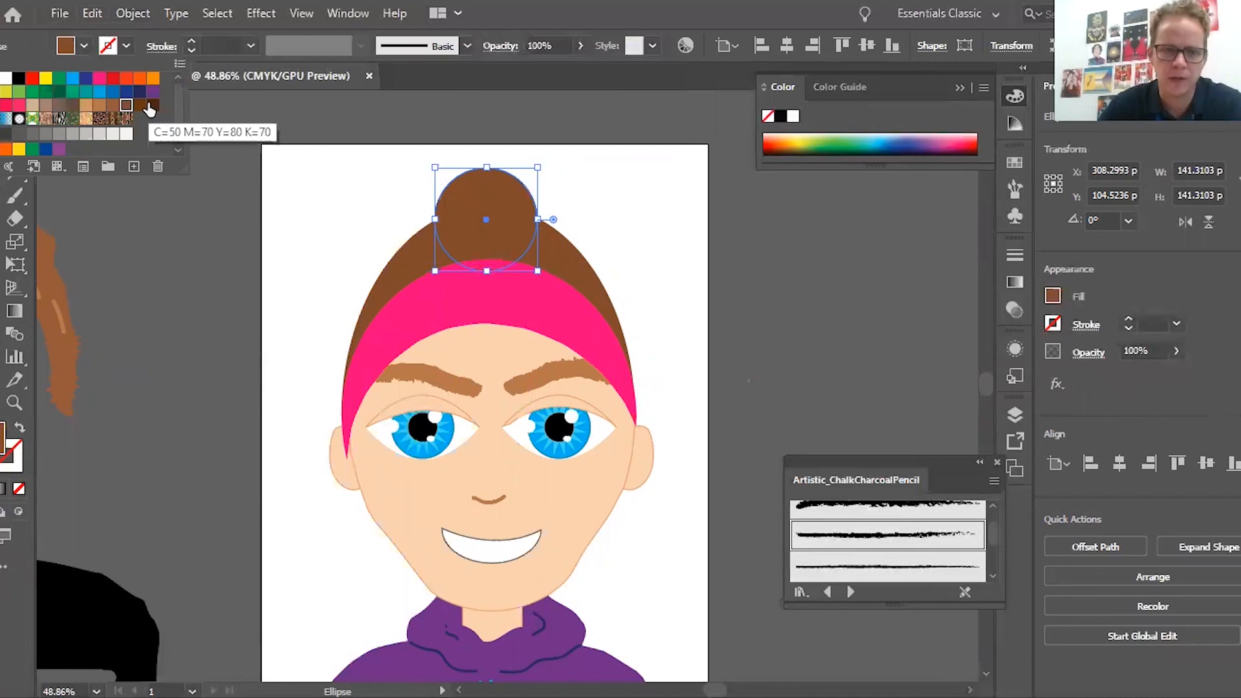
click(152, 105)
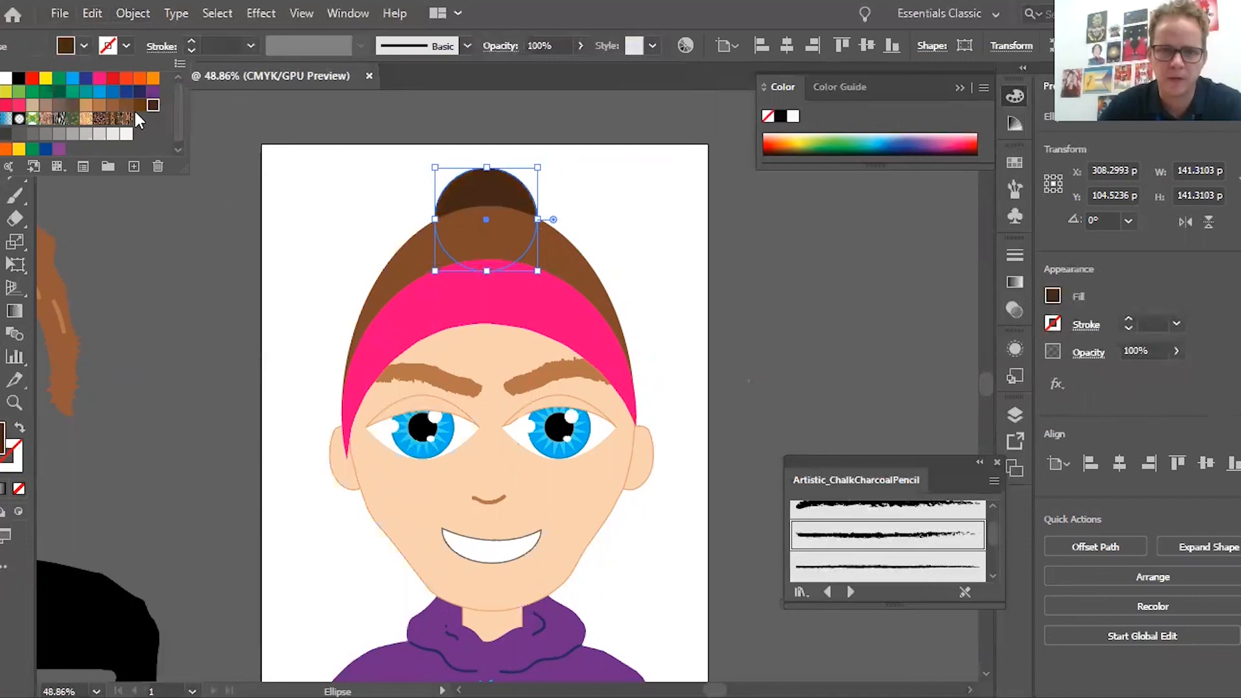
click(204, 282)
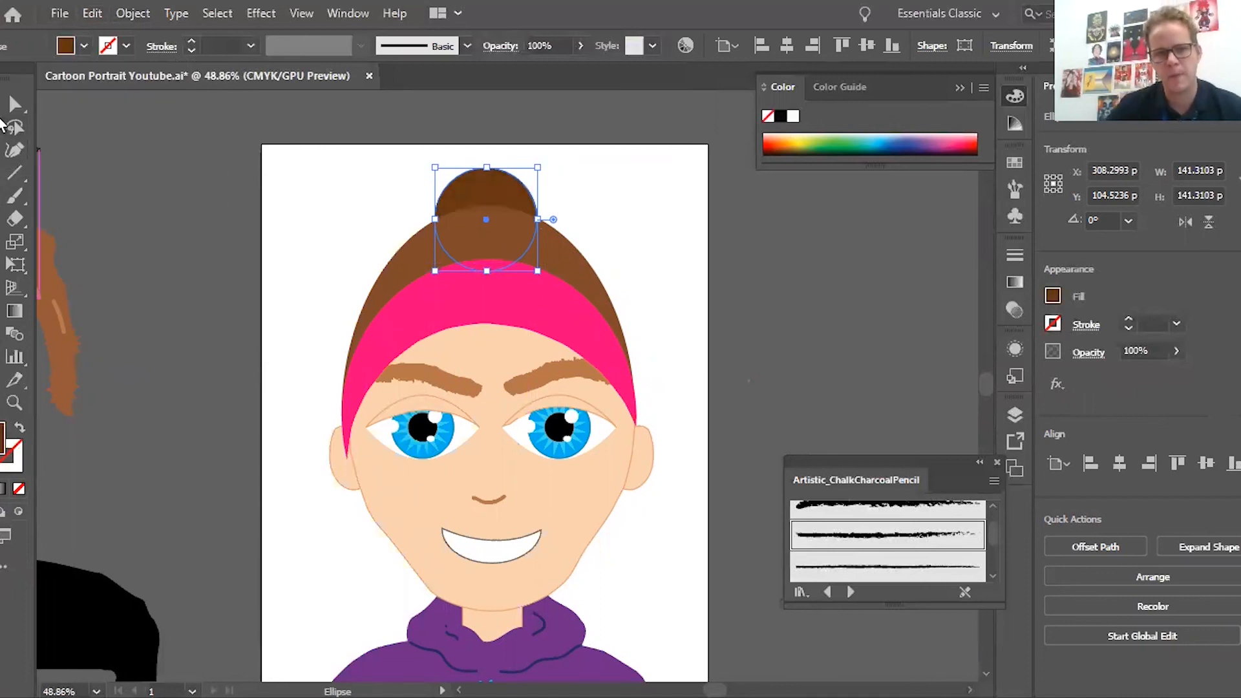
click(241, 267)
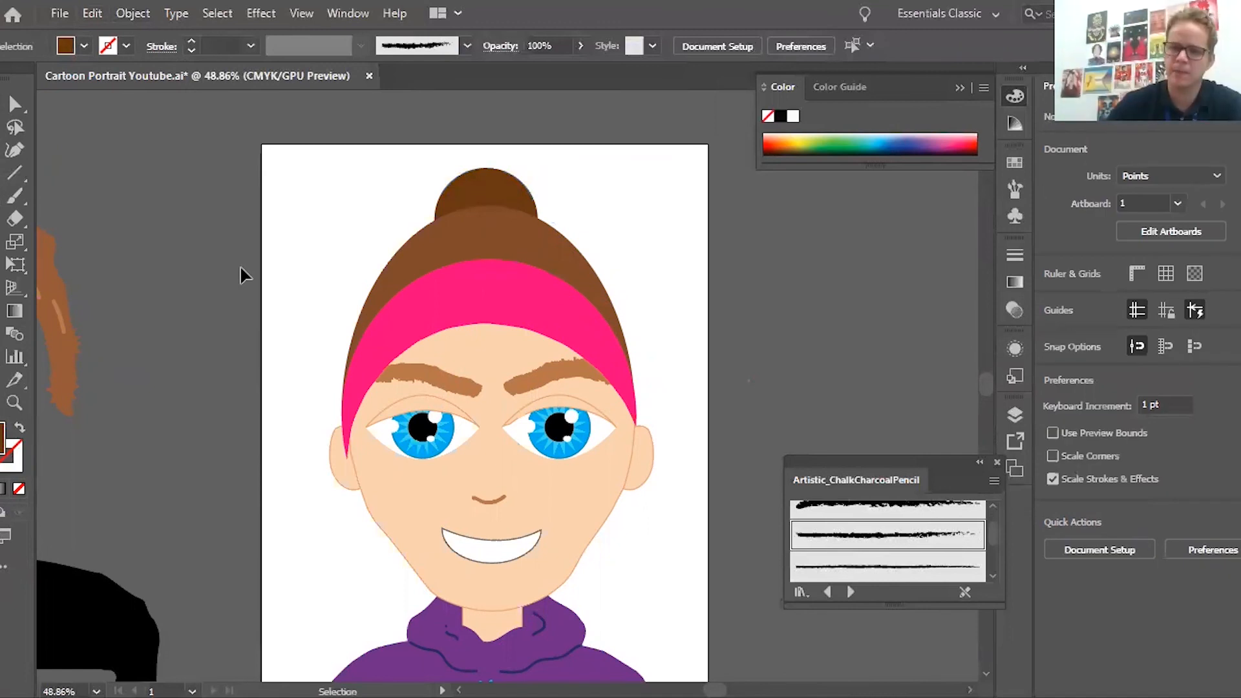
Step: Widen the bun to about 163 pt, lower it slightly and centre it on the head
click(520, 208)
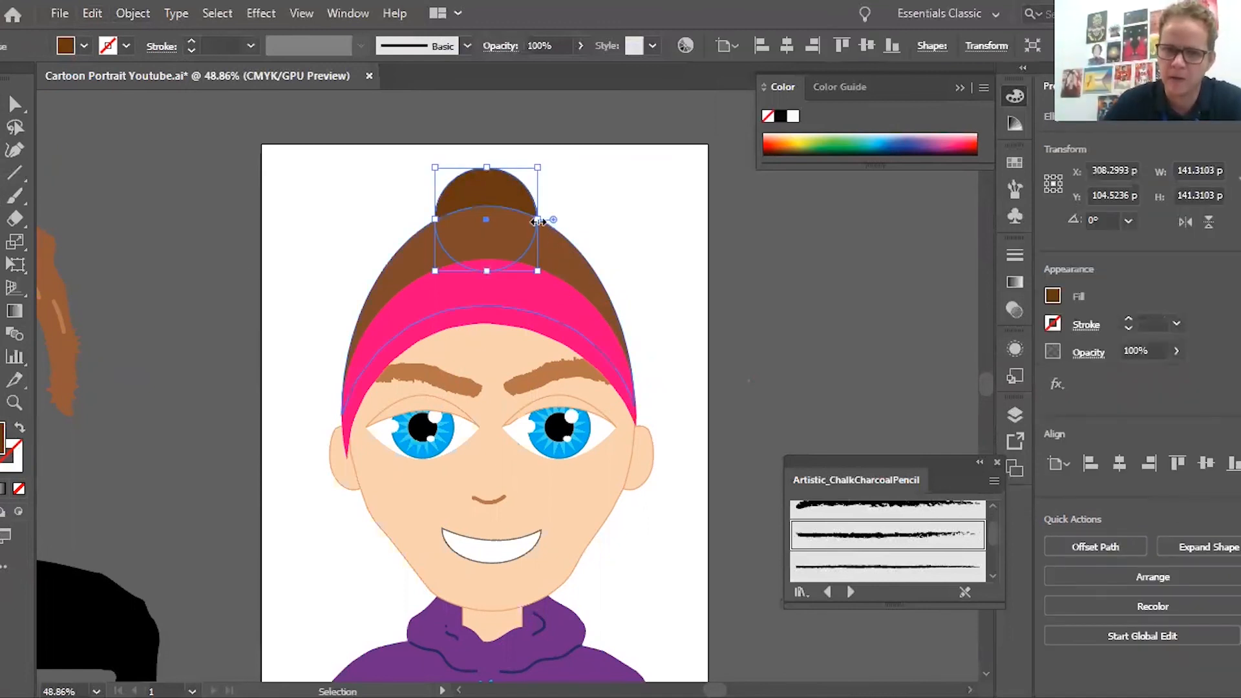
drag(539, 221, 515, 205)
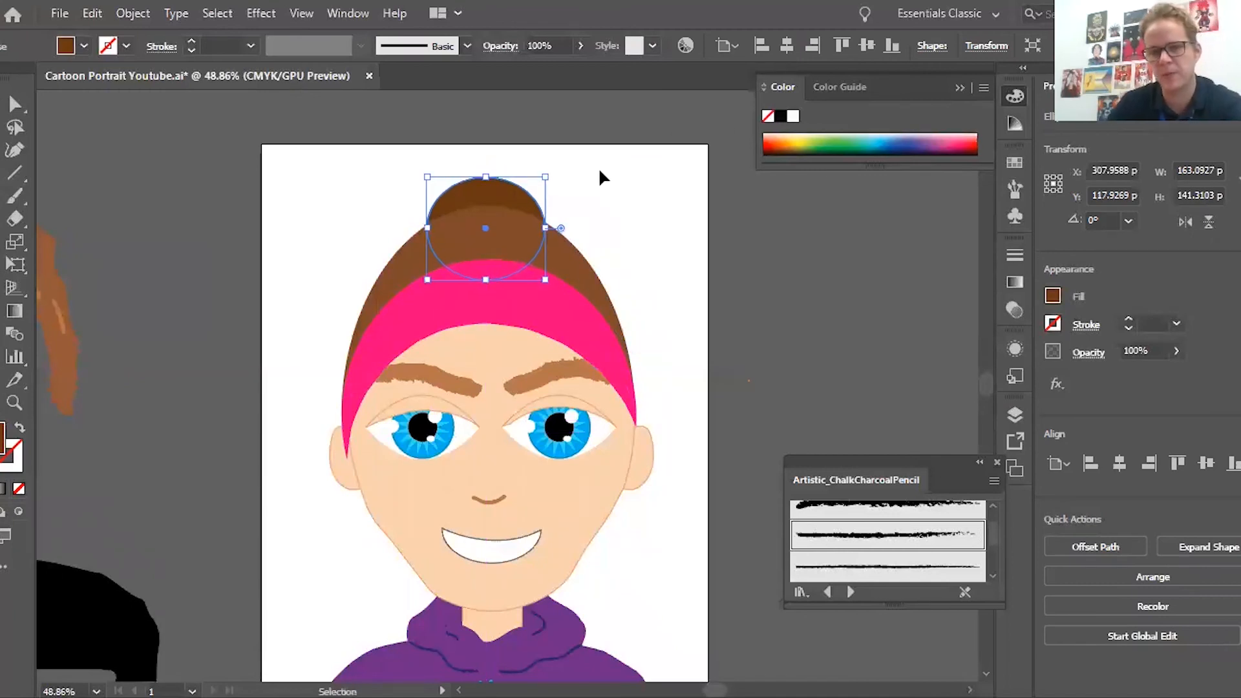
key(Up)
key(Up)
key(Up)
key(Right)
key(Right)
key(Right)
Step: Draw a dark brown ellipse about 89 by 154 pt beside the mouth and erase its outer side to form a curved ponytail
key(l)
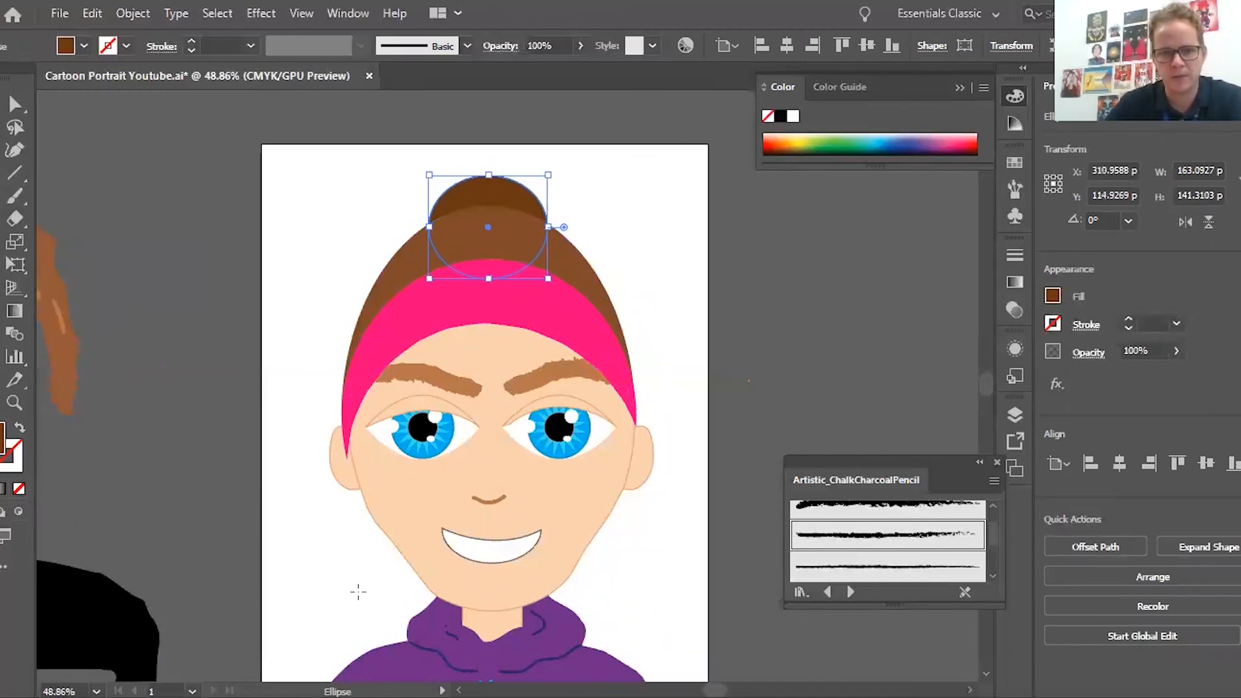
scroll(358, 590, down, 3)
mouse_move(386, 300)
mouse_down()
mouse_move(451, 411)
mouse_move(399, 383)
mouse_up()
key(v)
click(16, 218)
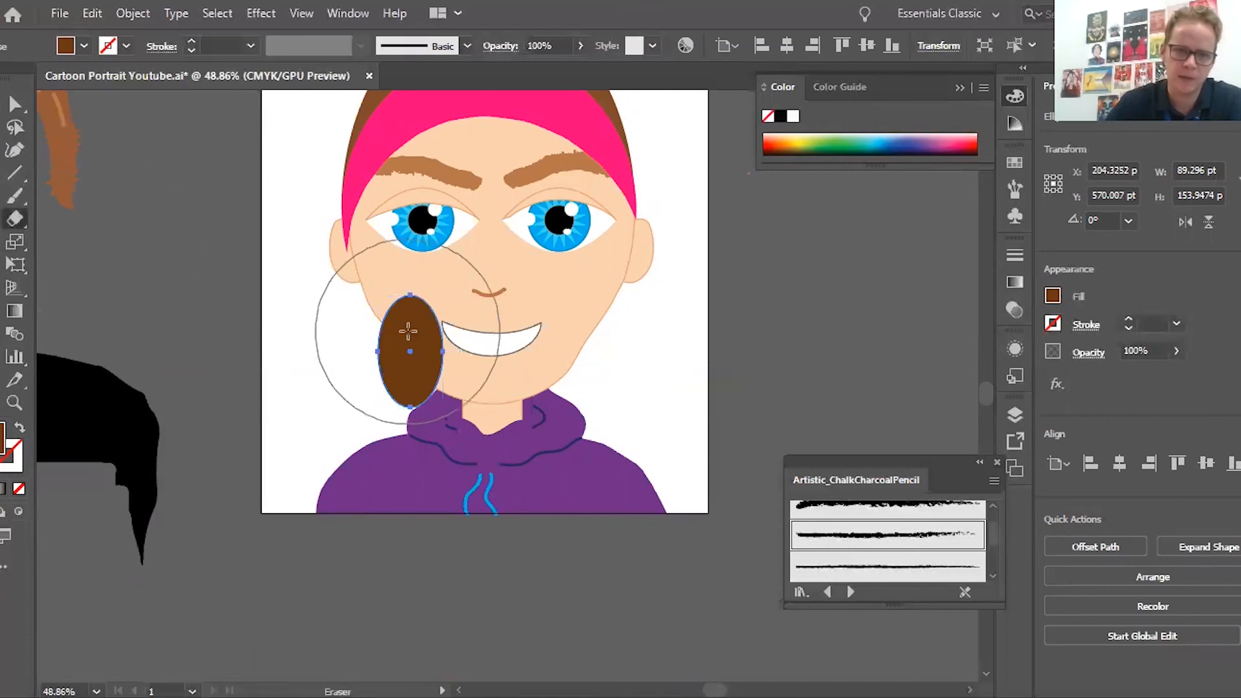
drag(291, 278, 314, 365)
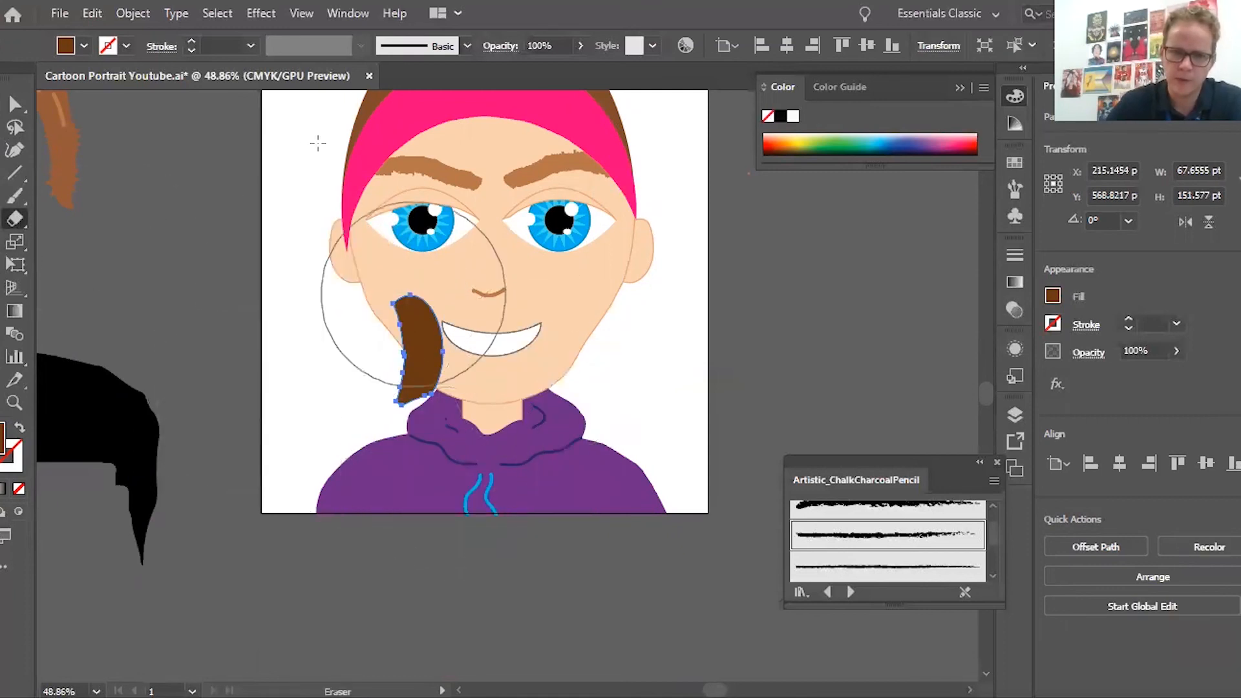
Step: Send the ponytail shape to the back so it sits behind the face and hoodie
click(132, 13)
mouse_move(387, 52)
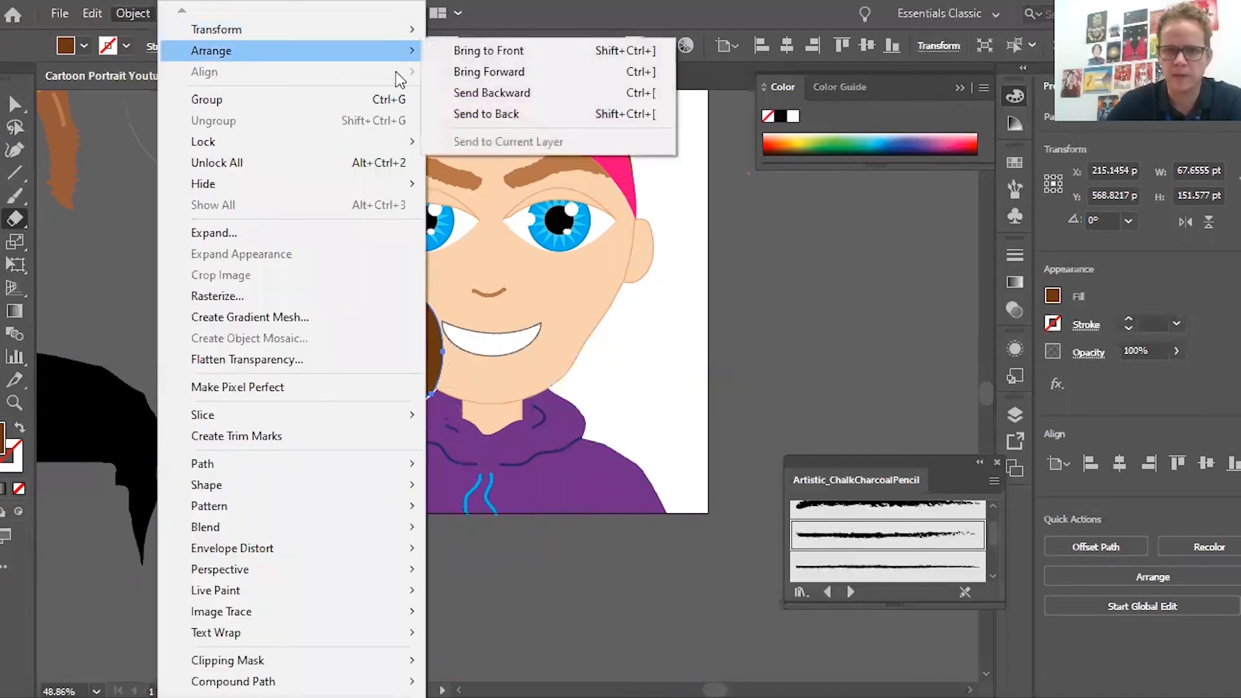
click(475, 111)
click(13, 105)
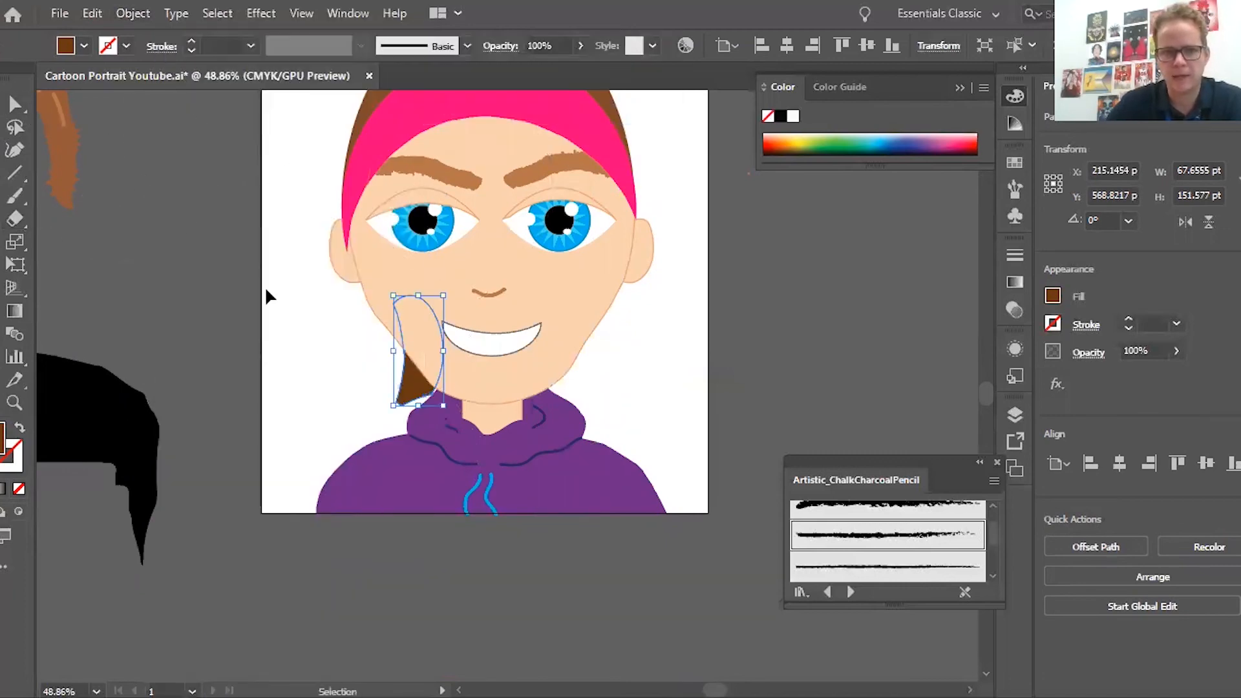
click(269, 294)
scroll(268, 294, up, 3)
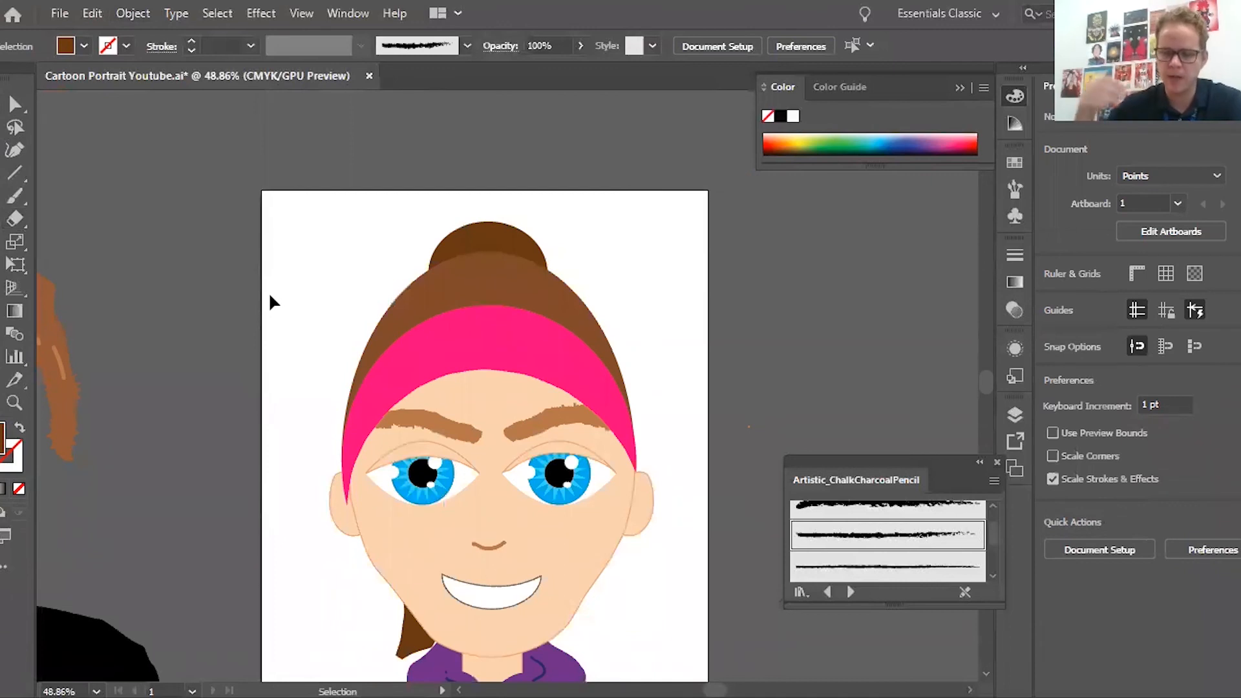
Step: Move the complete bun, headband and ponytail hairstyle off the artboard to the space above the other spare hairstyles
scroll(269, 296, down, 3)
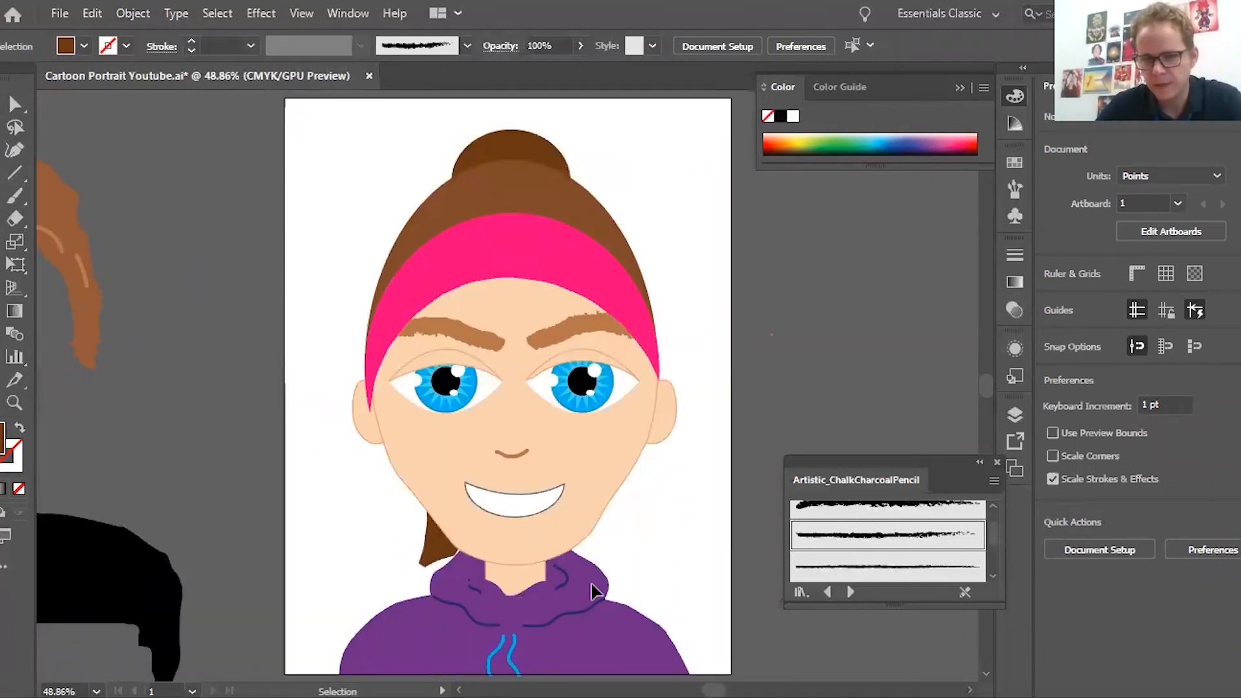
key(ctrl+minus)
key(ctrl+minus)
key(ctrl+minus)
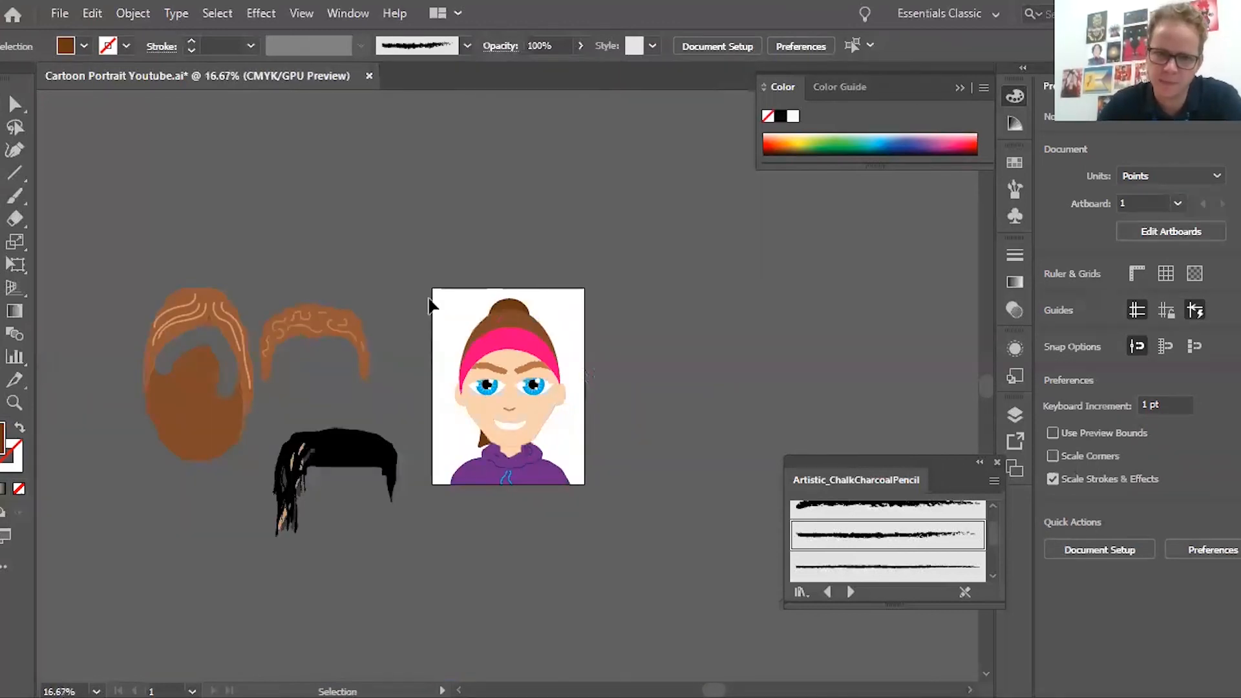
drag(501, 330, 305, 154)
Step: Move the short curly brown hair from the spare hairstyles onto the bald head and nudge it into place
click(332, 348)
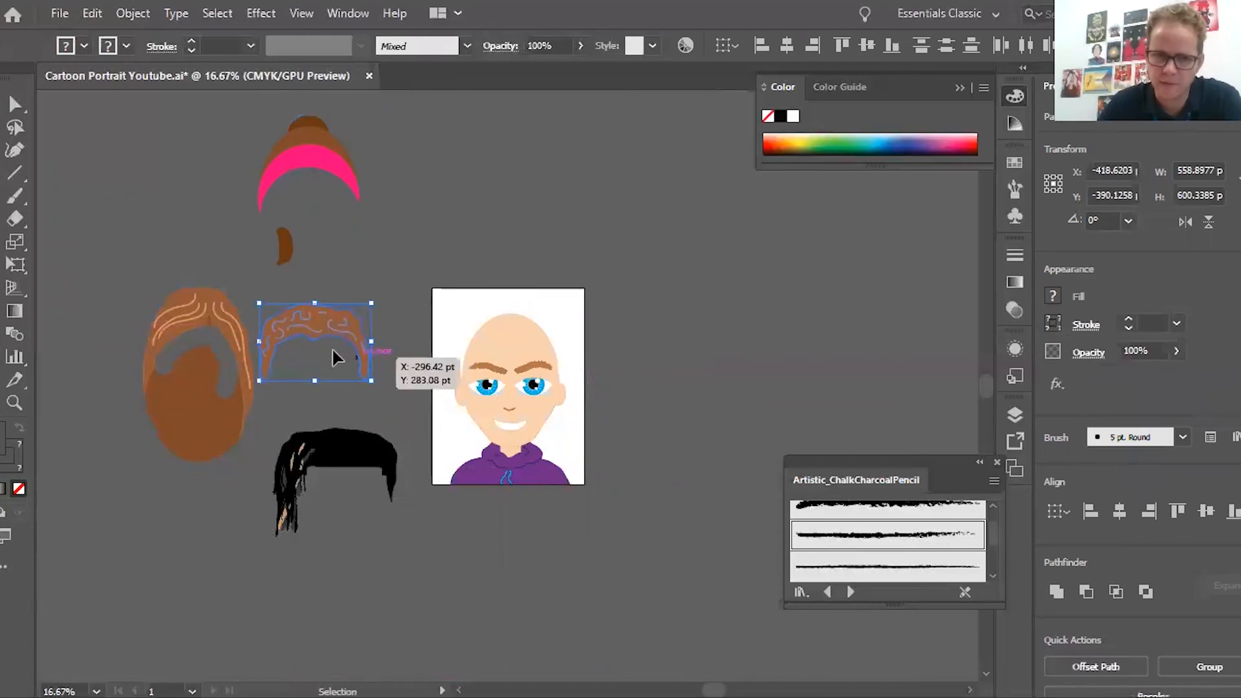
drag(332, 349, 510, 329)
key(ctrl+plus)
key(ctrl+plus)
key(ctrl+plus)
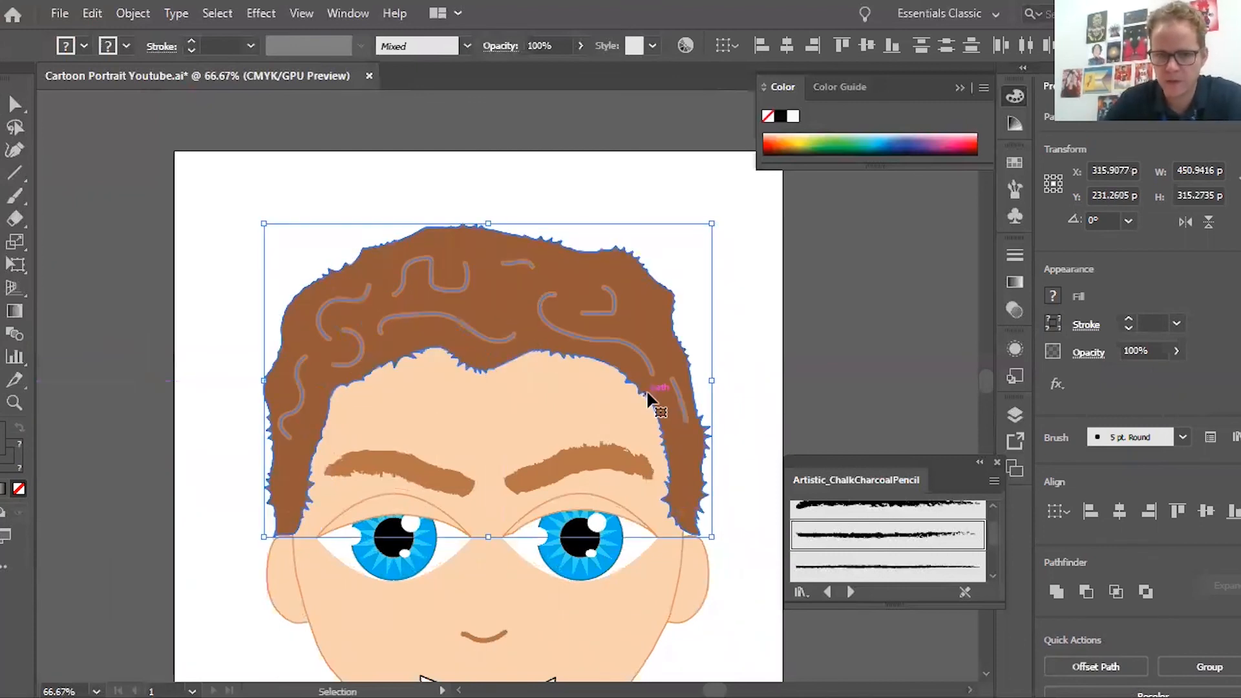
key(Down)
key(Down)
key(Down)
key(Right)
key(Right)
key(Down)
key(Down)
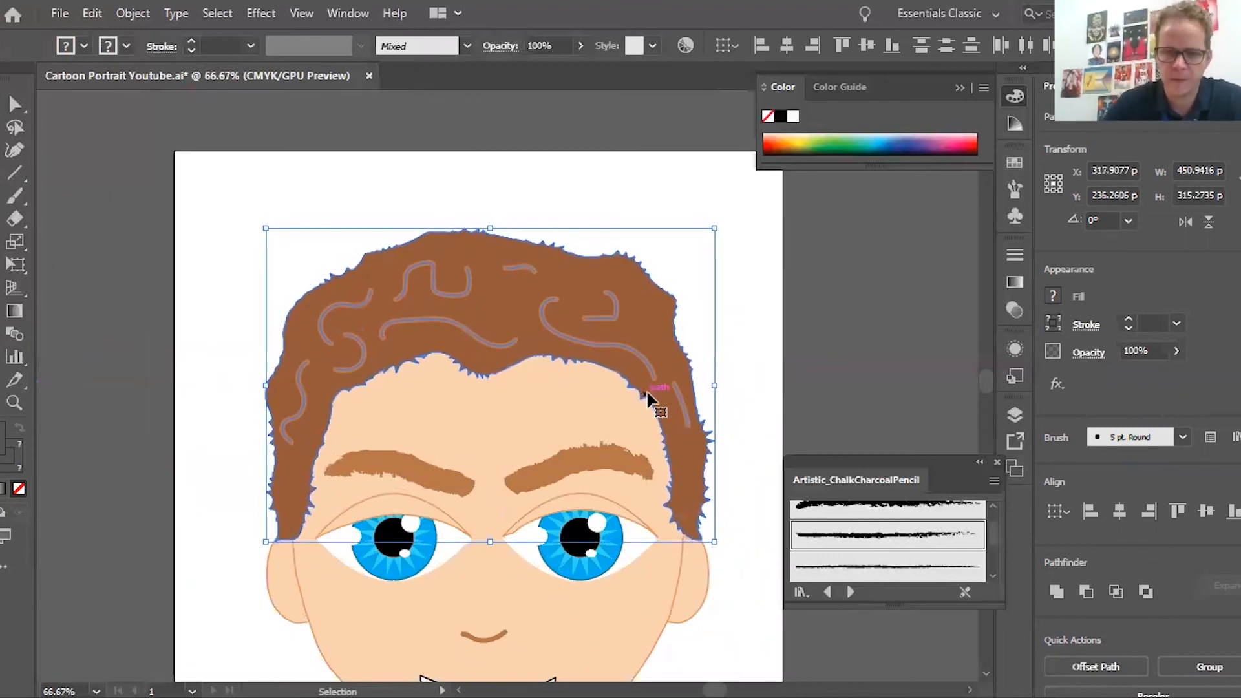
click(260, 161)
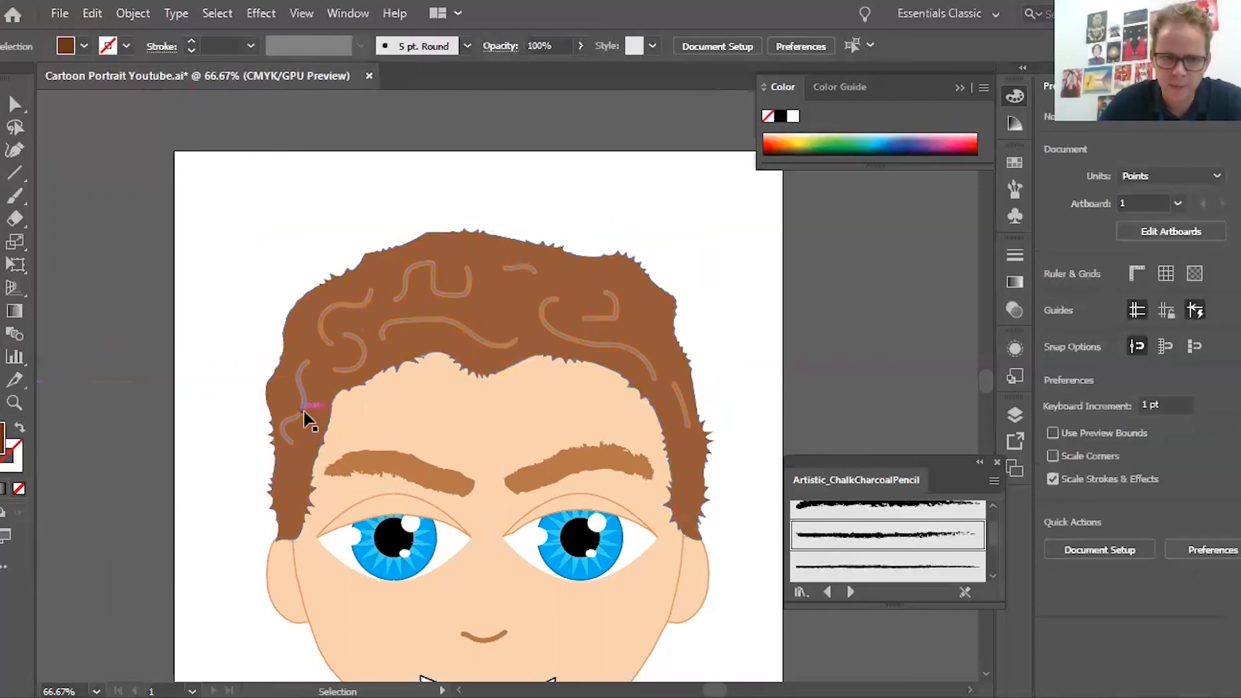
Step: Select all the light curl strokes in the short brown hair and set their opacity to 58%
click(303, 405)
shift+click(341, 304)
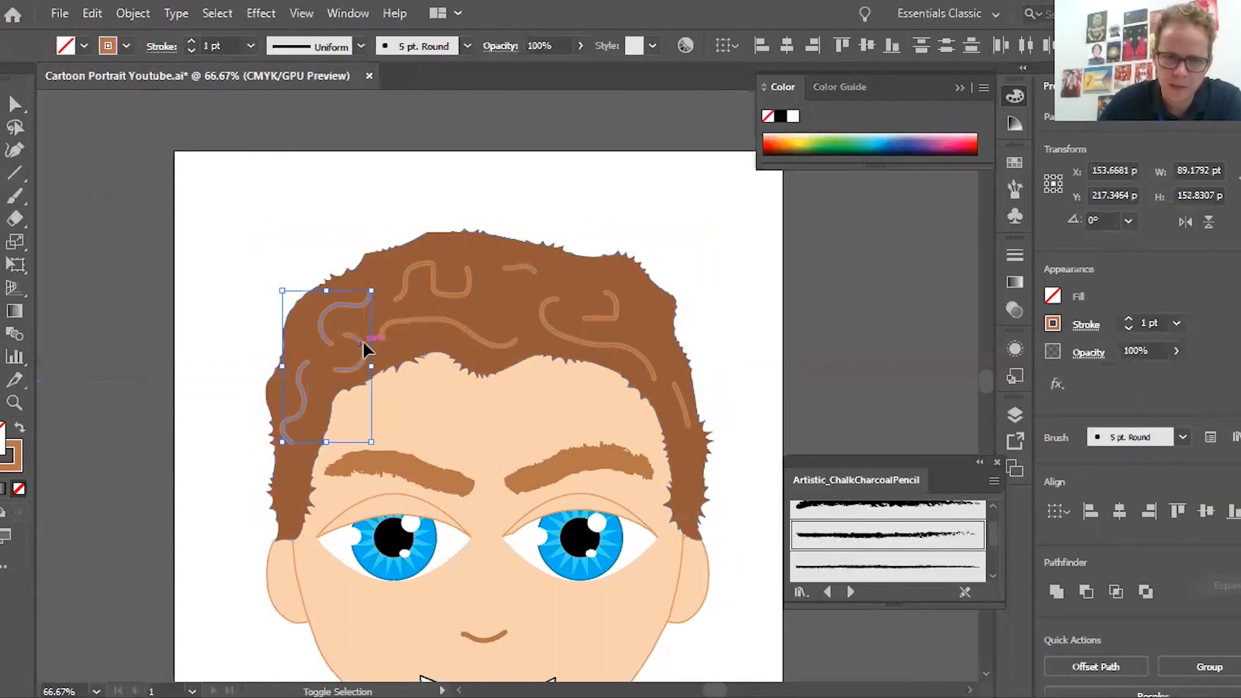
shift+click(398, 321)
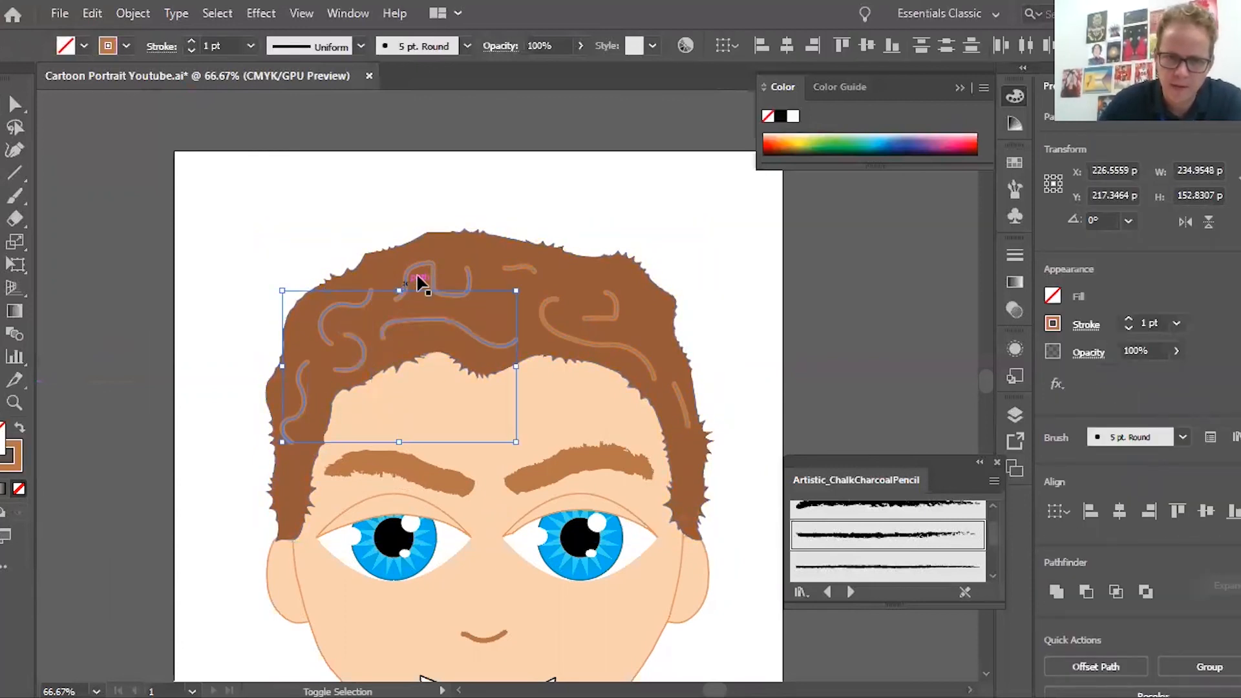
shift+click(416, 282)
shift+click(533, 268)
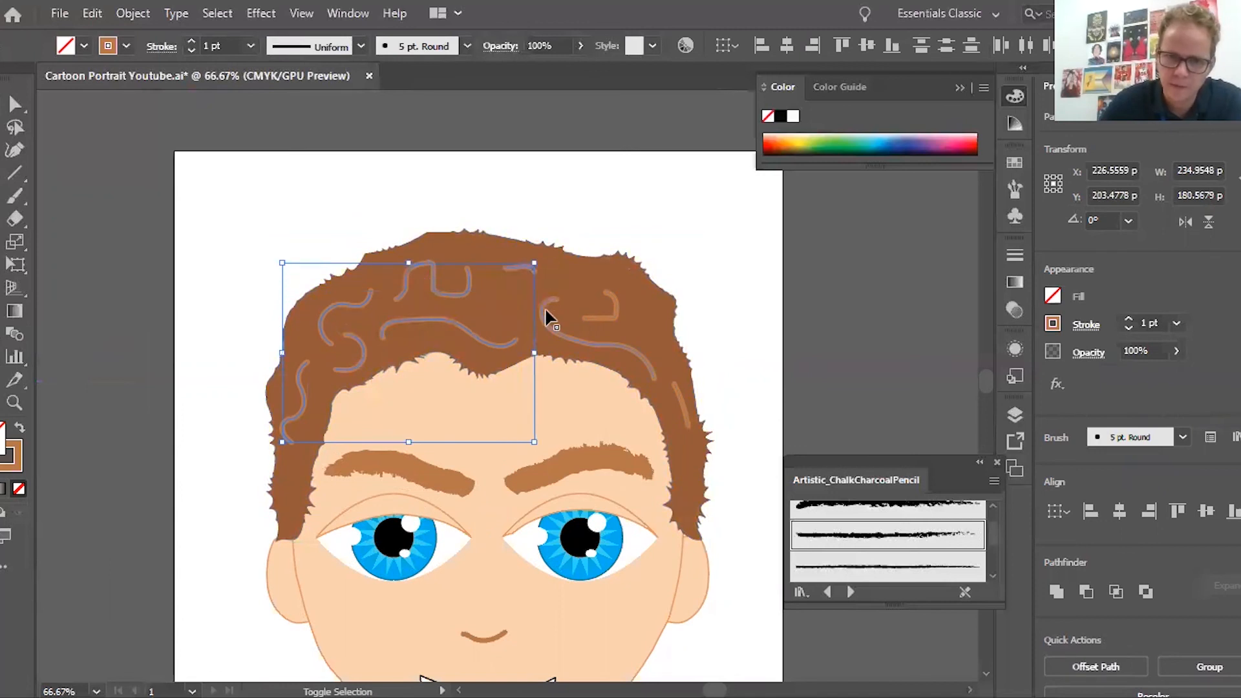
shift+click(553, 323)
shift+click(617, 317)
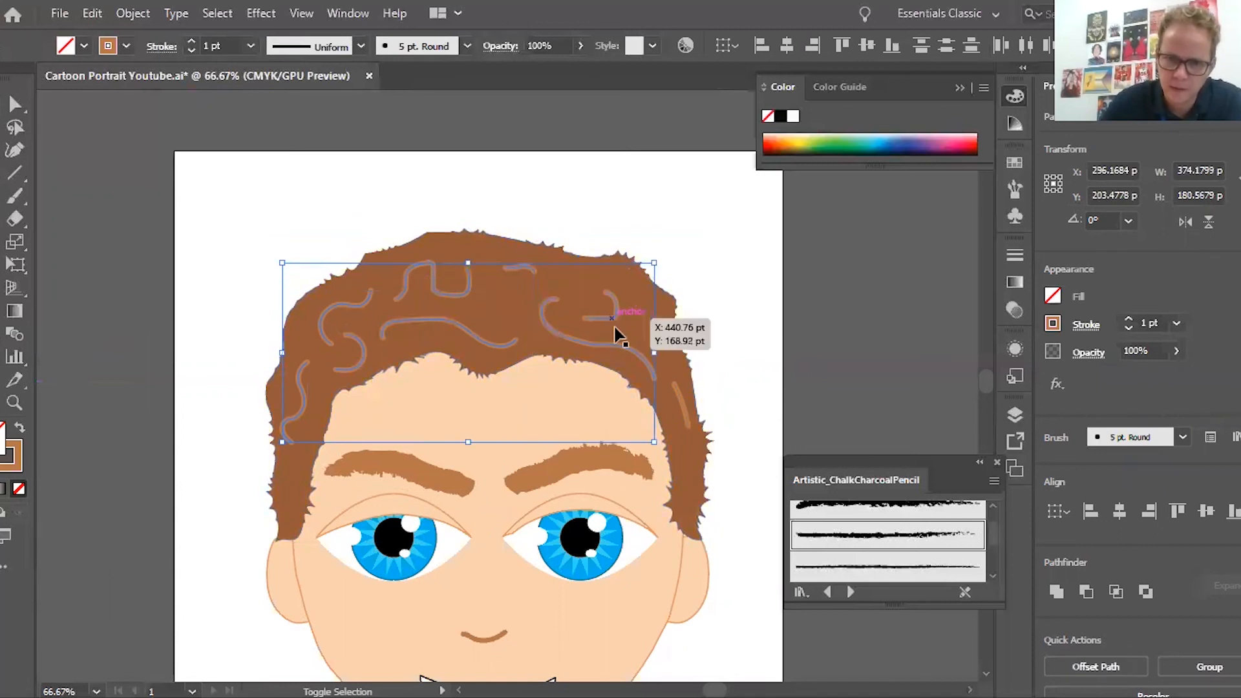
shift+click(680, 404)
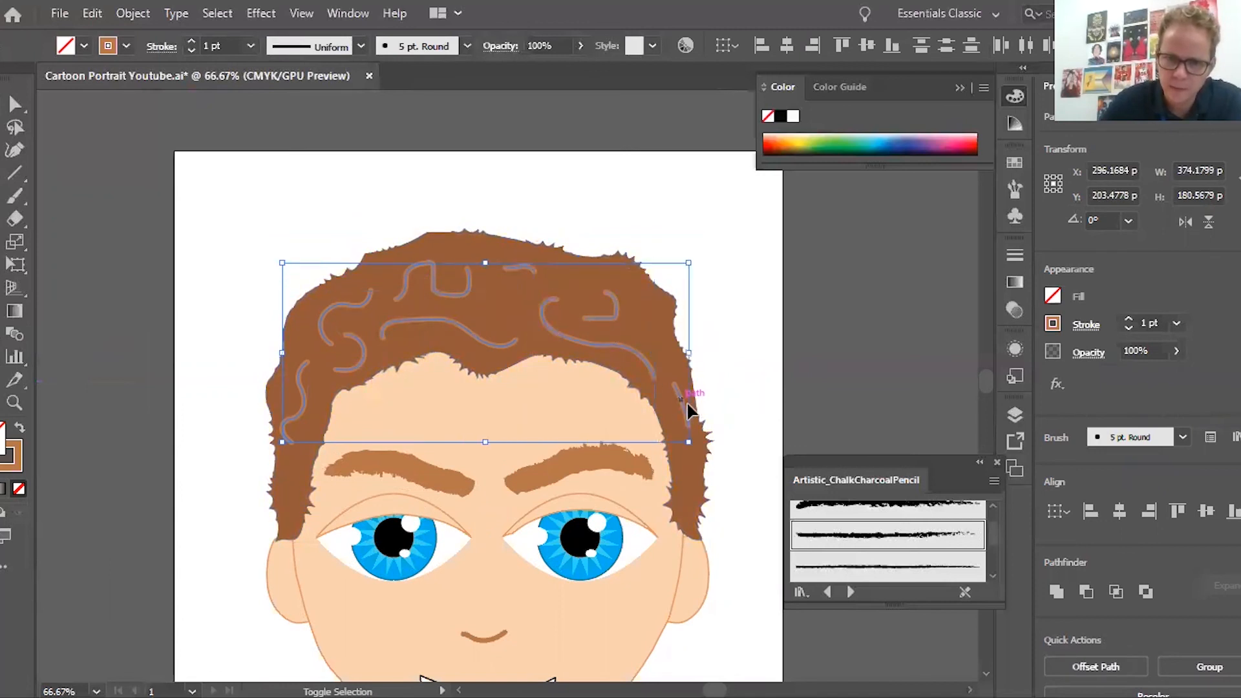
click(580, 45)
click(547, 69)
click(525, 94)
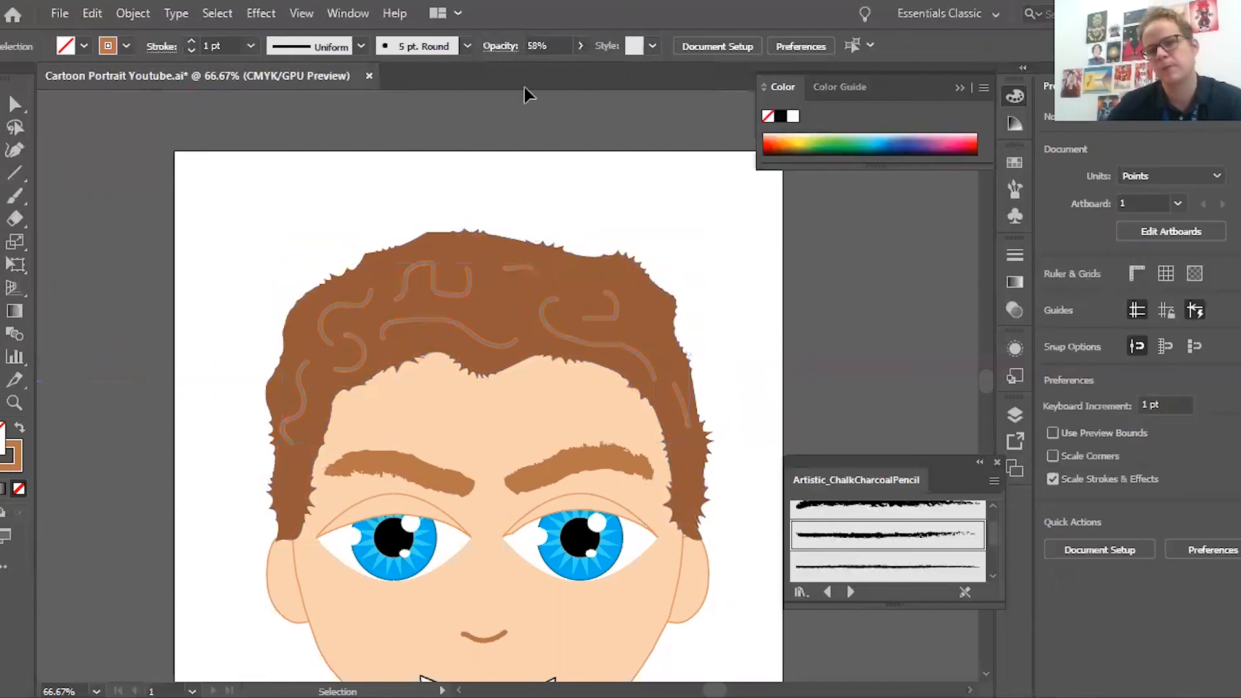
Step: Delete all the spare hairstyles lying outside the artboard
scroll(541, 402, down, 2)
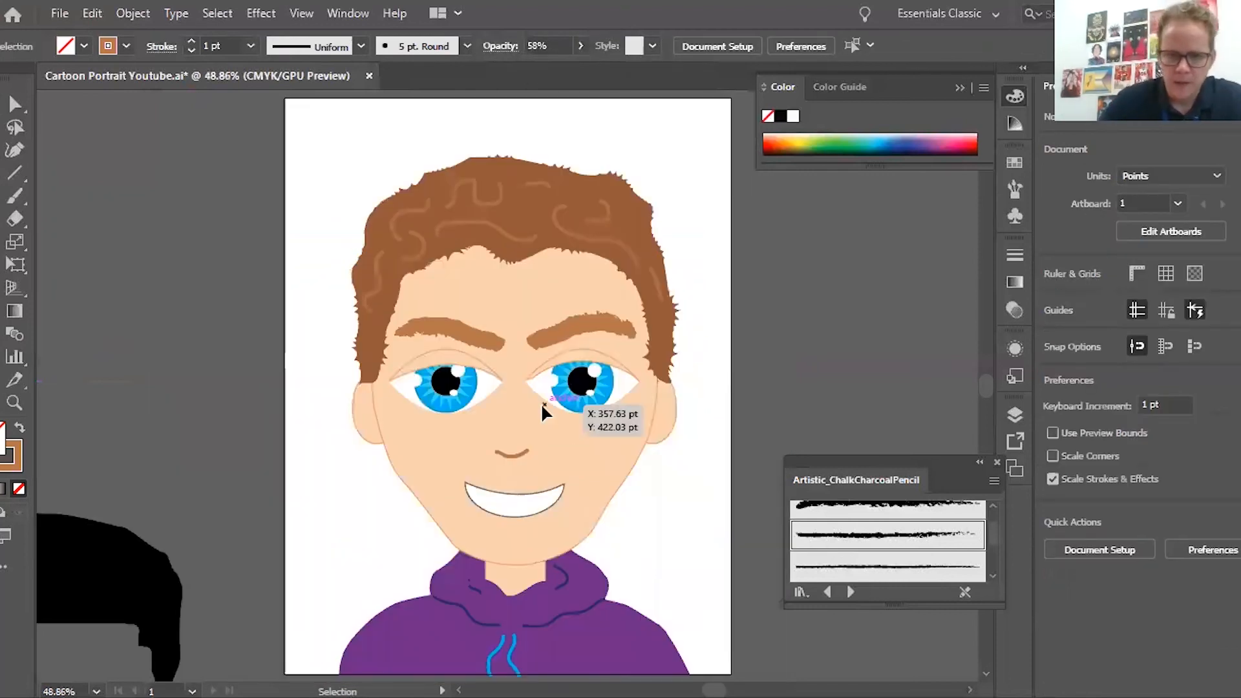
scroll(222, 347, left, 5)
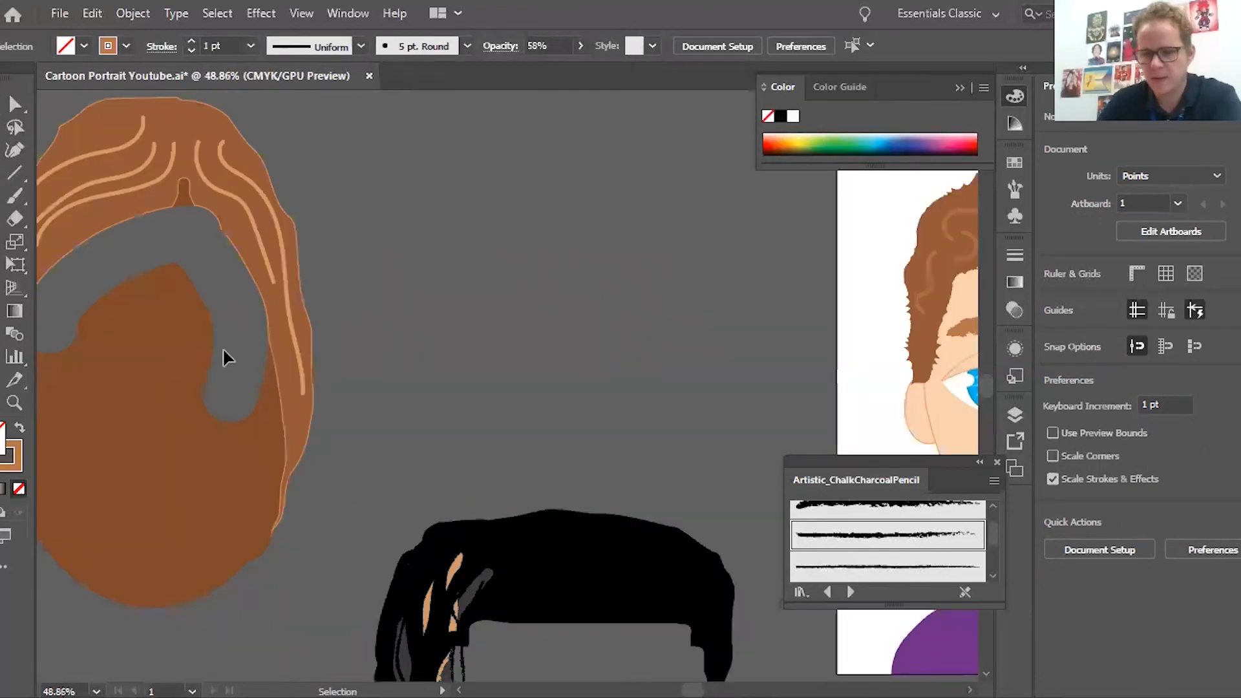
scroll(226, 349, down, 2)
scroll(299, 328, down, 1)
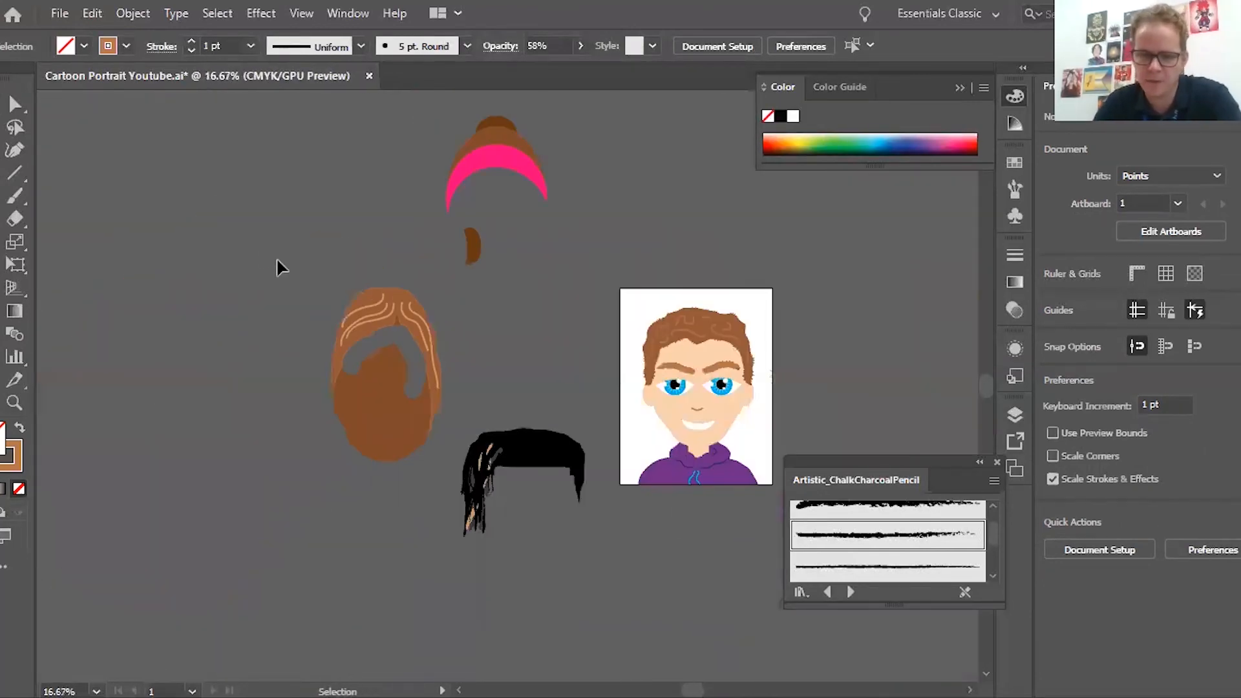
key(ctrl+a)
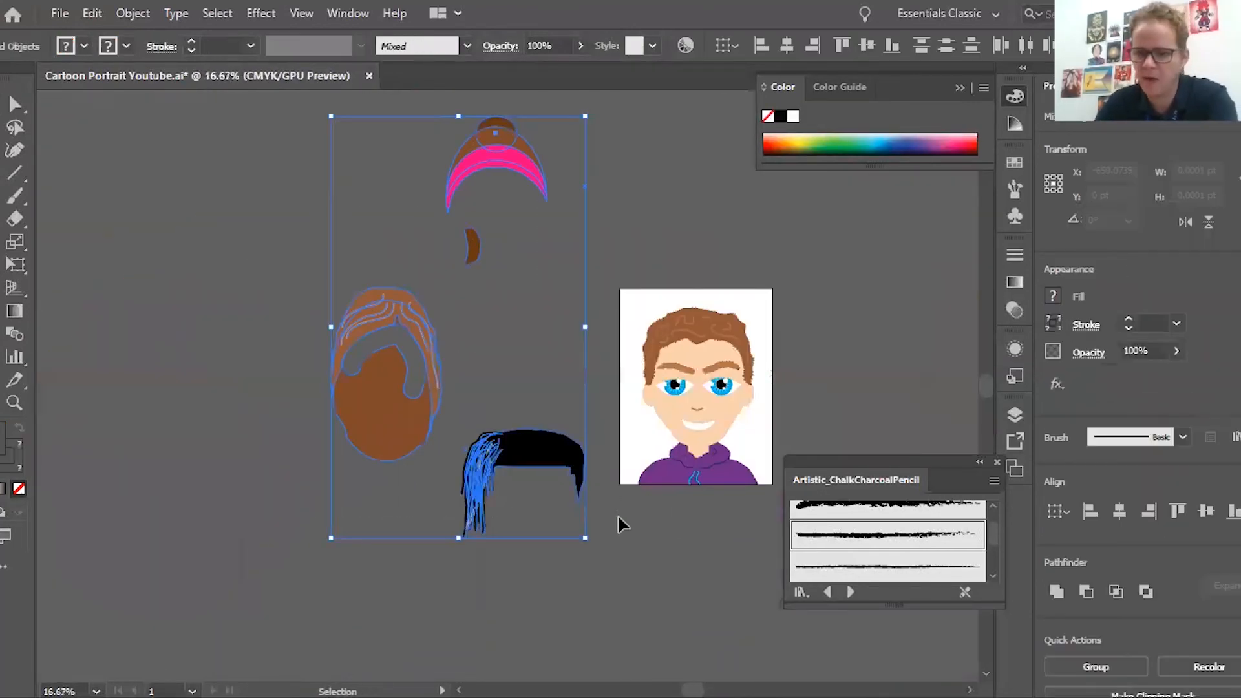
key(Delete)
Step: Fit the artboard in the window, close the Artistic_ChalkCharcoalPencil brush library and collapse the Color controls
key(ctrl+plus)
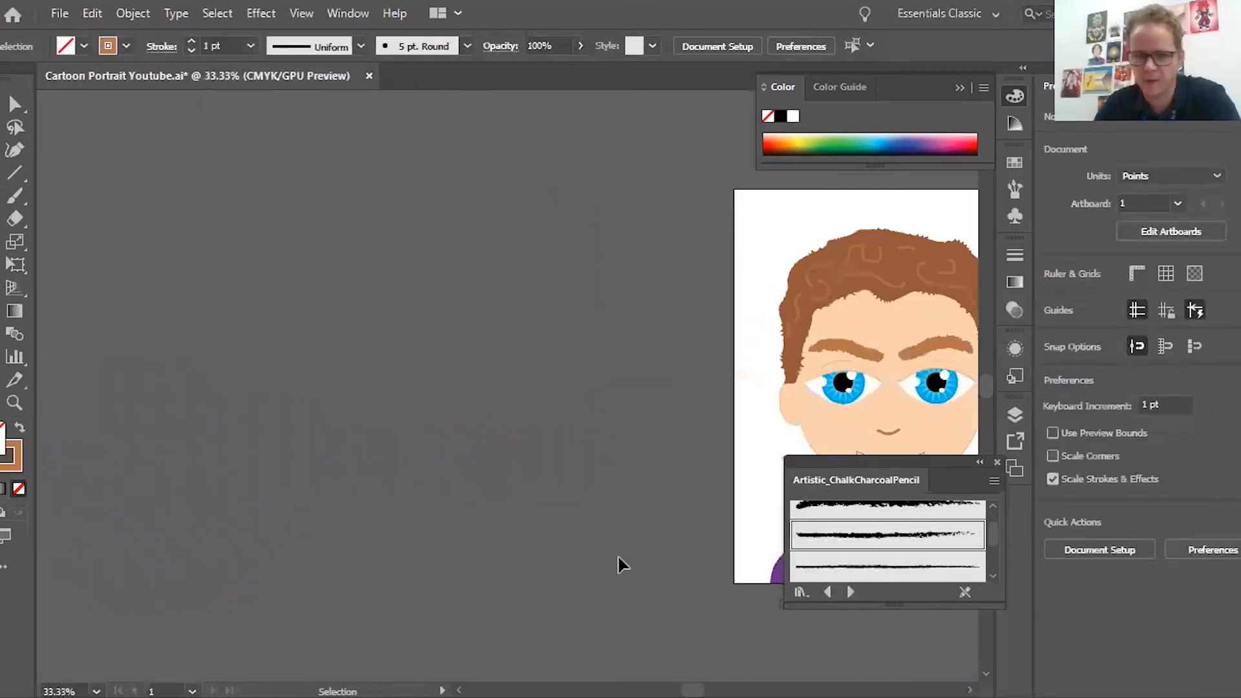
scroll(617, 564, right, 6)
key(ctrl+0)
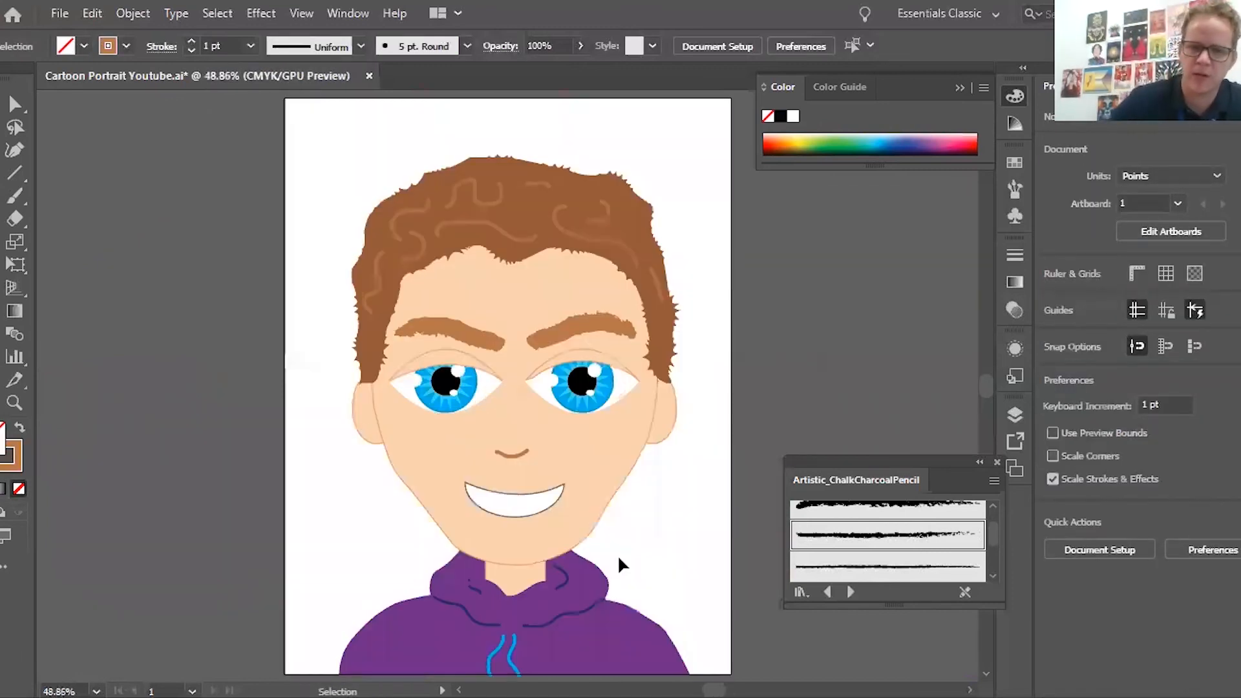
click(996, 461)
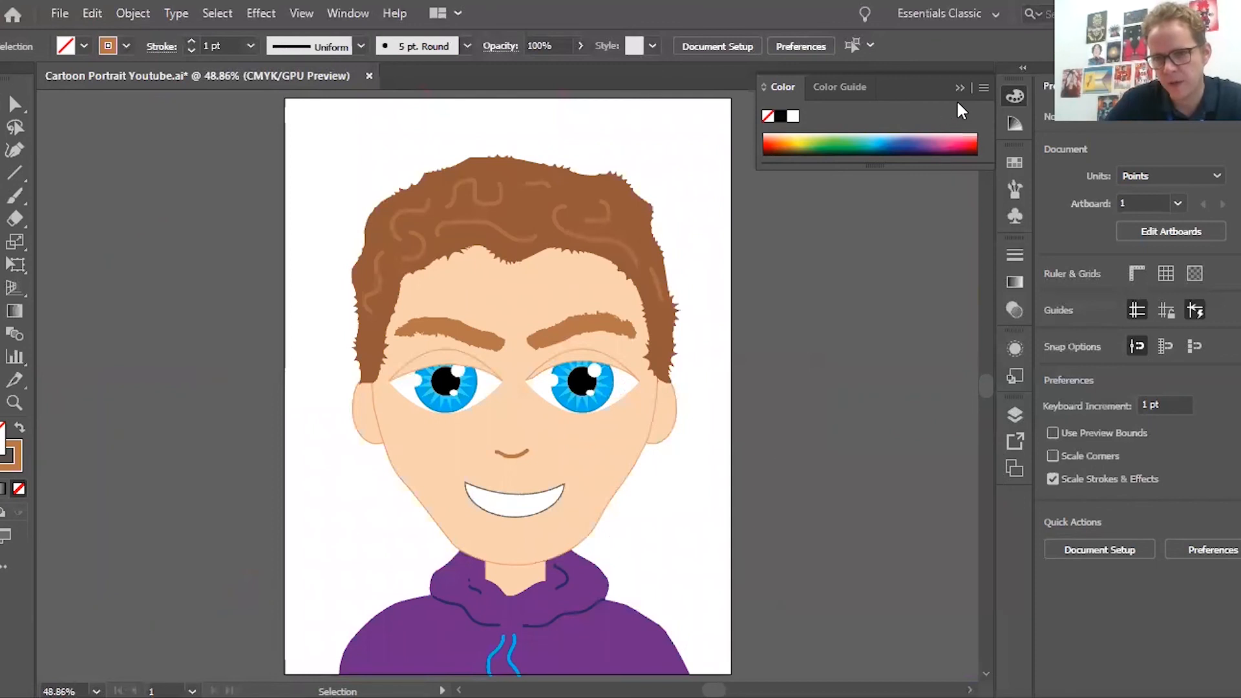
click(959, 88)
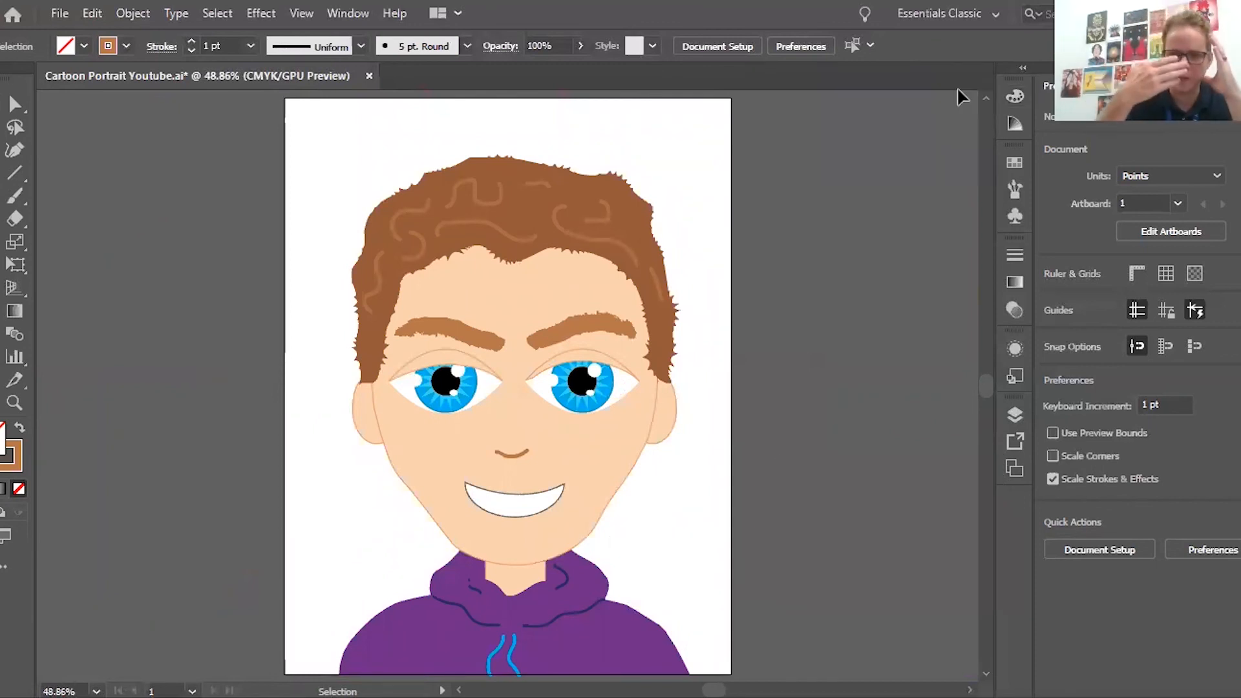